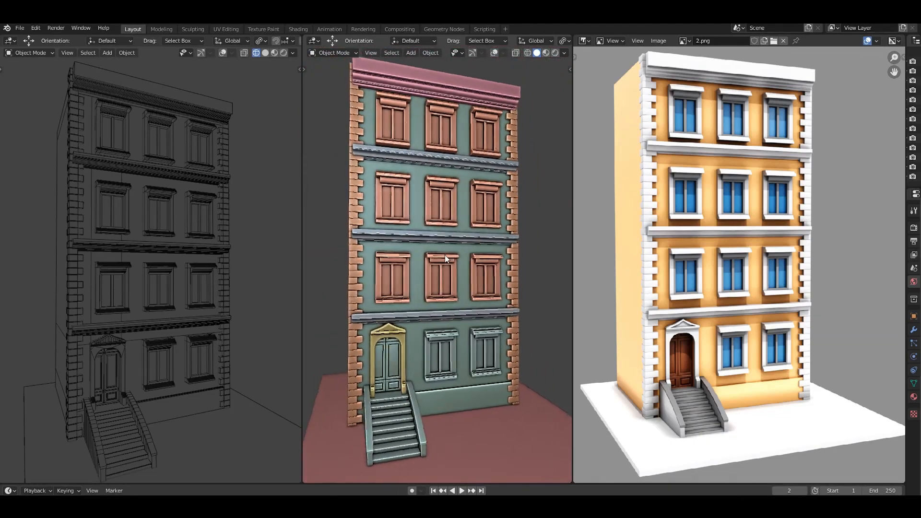
# Inspect the finished building model from several angles in material preview and rendered shading
pyautogui.moveTo(681, 270); pyautogui.dragTo(715, 322, button='middle')
pyautogui.click(545, 53)
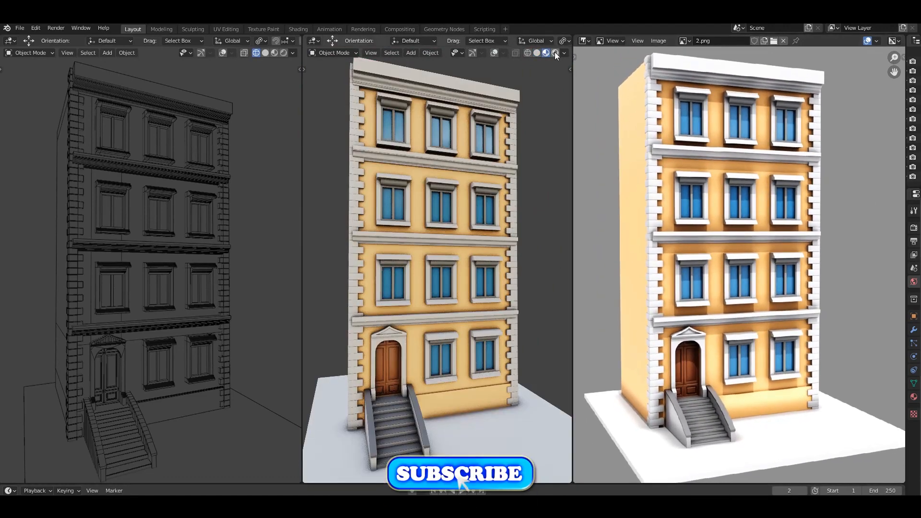
pyautogui.moveTo(496, 233)
pyautogui.mouseDown(button='middle')
pyautogui.moveTo(428, 235)
pyautogui.moveTo(496, 234)
pyautogui.moveTo(460, 235)
pyautogui.mouseUp(button='middle')
pyautogui.click(555, 53)
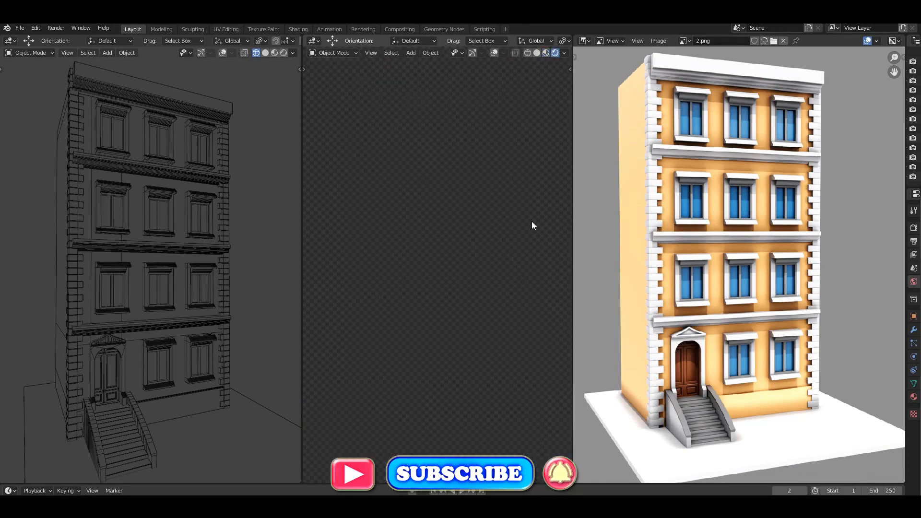
pyautogui.moveTo(410, 285); pyautogui.dragTo(449, 244, button='middle')
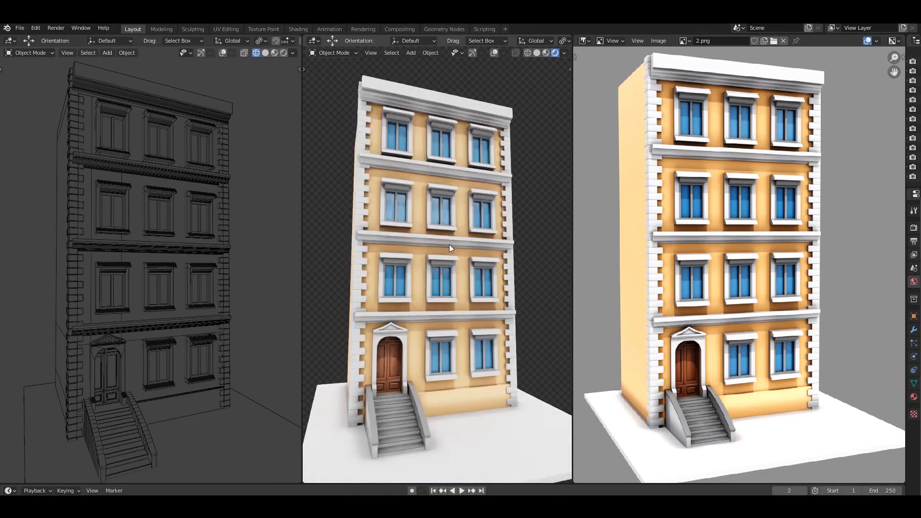
pyautogui.moveTo(429, 295); pyautogui.dragTo(389, 299, button='middle')
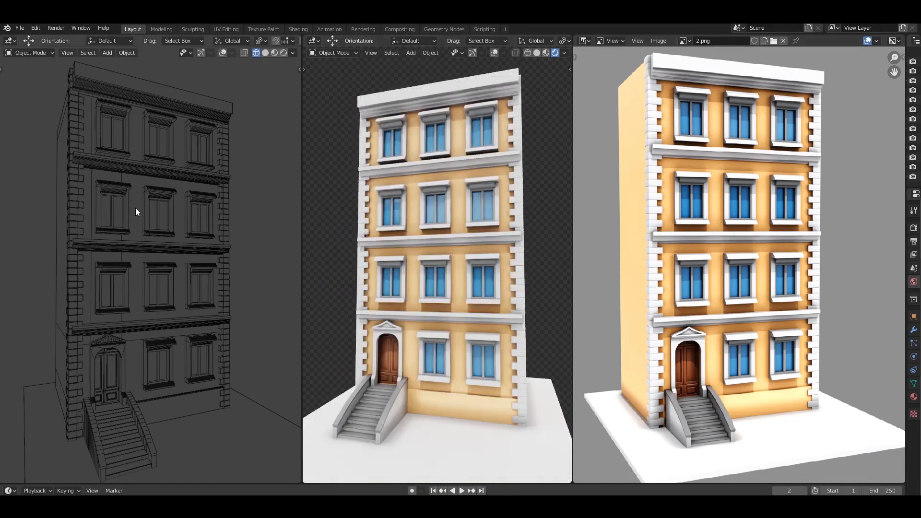
pyautogui.moveTo(135, 208); pyautogui.dragTo(115, 211, button='middle')
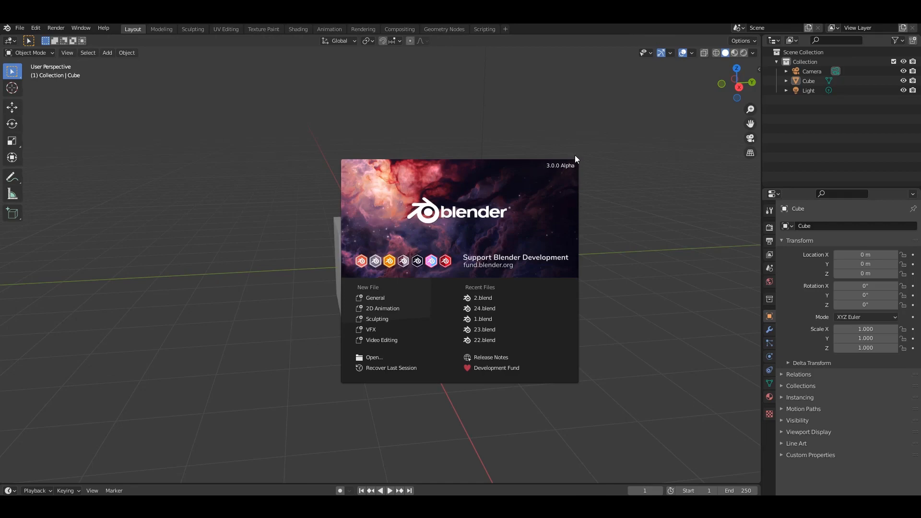
# Dismiss the splash screen and start the Shortcut VUr key display in a new scene
pyautogui.click(627, 212)
pyautogui.press('a')
pyautogui.click(627, 213)
pyautogui.press('n')
pyautogui.click(756, 158)
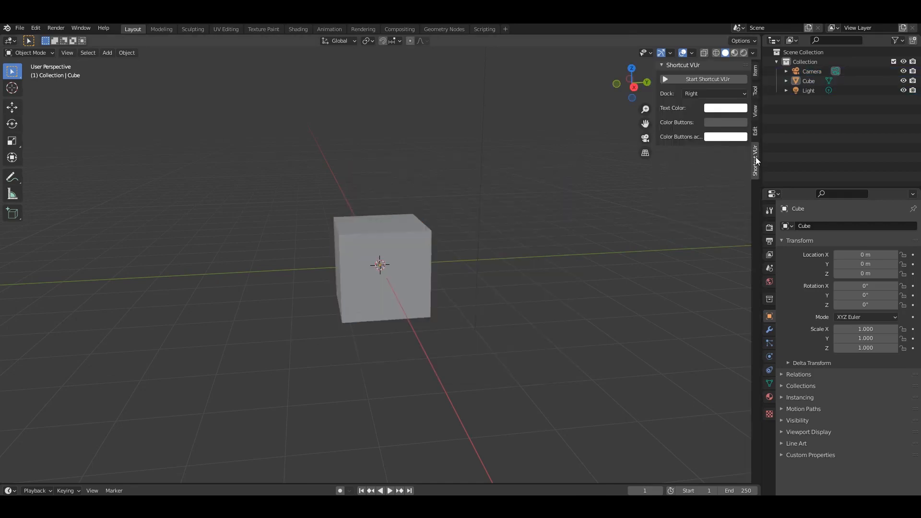
pyautogui.click(706, 93)
pyautogui.click(699, 79)
pyautogui.moveTo(556, 197)
pyautogui.mouseDown(button='middle')
pyautogui.moveTo(520, 201)
pyautogui.moveTo(544, 201)
pyautogui.mouseUp(button='middle')
pyautogui.press('n')
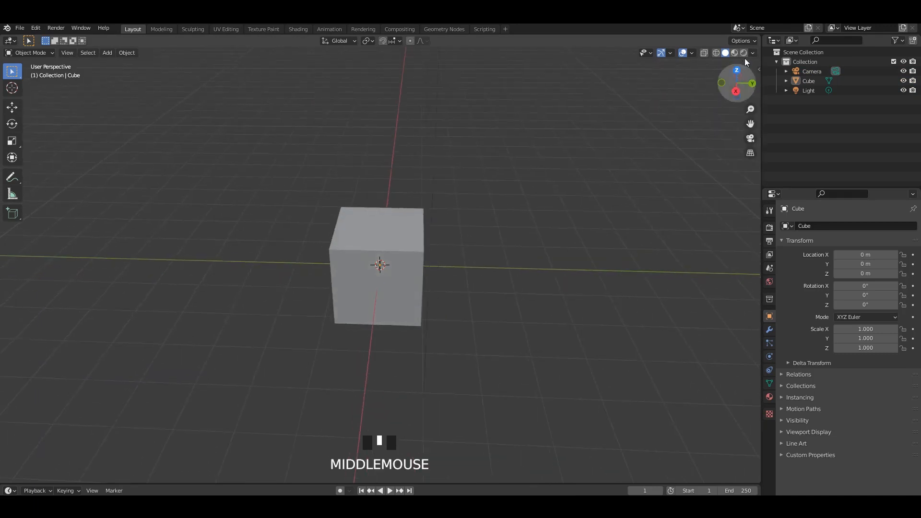
# Set the solid viewport shading to Random colour, World background and cavity type Both
pyautogui.click(753, 53)
pyautogui.click(749, 183)
pyautogui.click(751, 208)
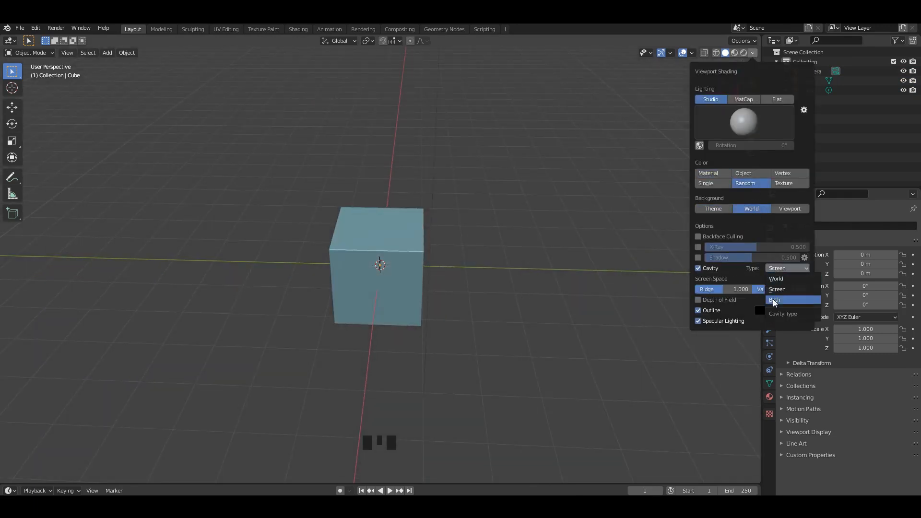
# Delete all default scene objects and add a new cube mesh
pyautogui.moveTo(671, 269)
pyautogui.mouseDown(button='middle')
pyautogui.moveTo(455, 232)
pyautogui.moveTo(372, 206)
pyautogui.mouseUp(button='middle')
pyautogui.press('a')
pyautogui.press('x')
pyautogui.click(456, 232)
pyautogui.hotkey('shift', 'a')
pyautogui.moveTo(335, 180)
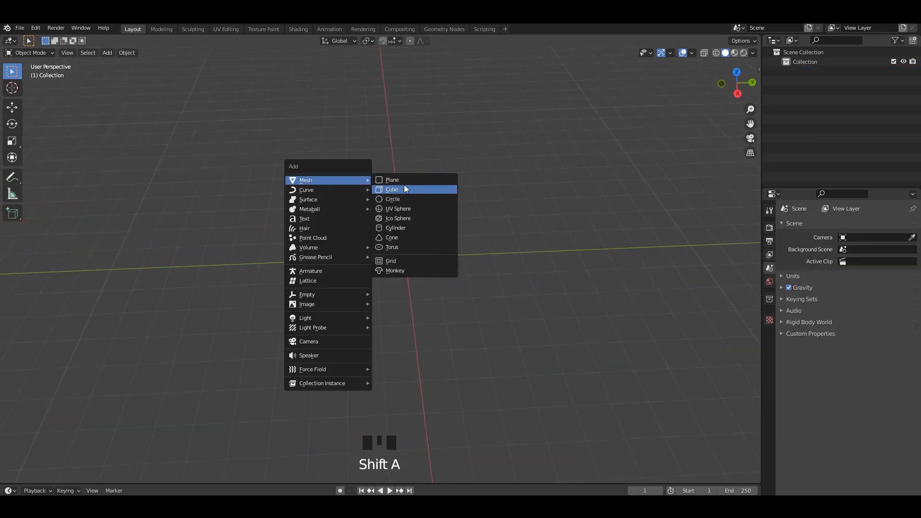
pyautogui.click(404, 188)
# Raise the cube about 1 m along Z so its base rests on the ground, and apply all transforms
pyautogui.keyDown('alt'); pyautogui.middleClick(425, 224); pyautogui.keyUp('alt')
pyautogui.keyDown('alt'); pyautogui.moveTo(425, 224); pyautogui.dragTo(41, 126, button='middle'); pyautogui.keyUp('alt')
pyautogui.scroll(2, 380, 265)
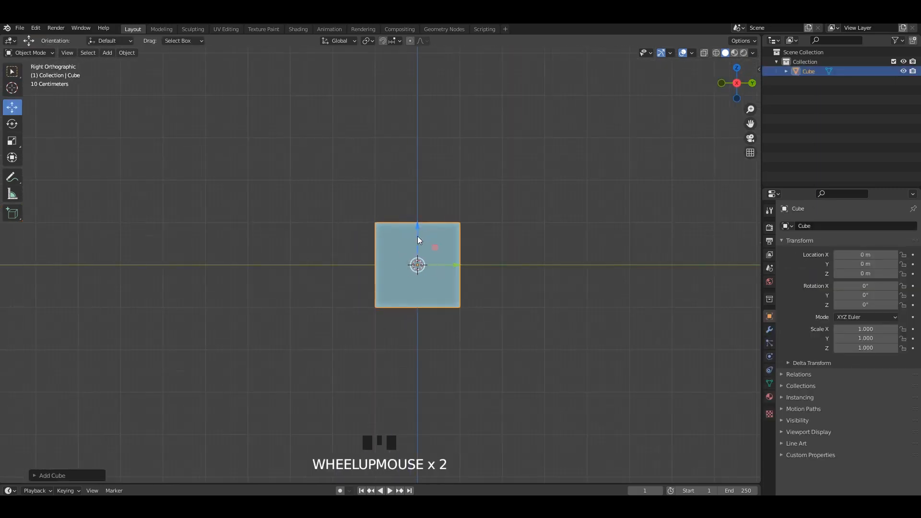
pyautogui.moveTo(420, 233); pyautogui.dragTo(420, 193)
pyautogui.keyDown('alt'); pyautogui.moveTo(420, 194); pyautogui.dragTo(465, 222, button='middle'); pyautogui.keyUp('alt')
pyautogui.hotkey('ctrl', 'a')
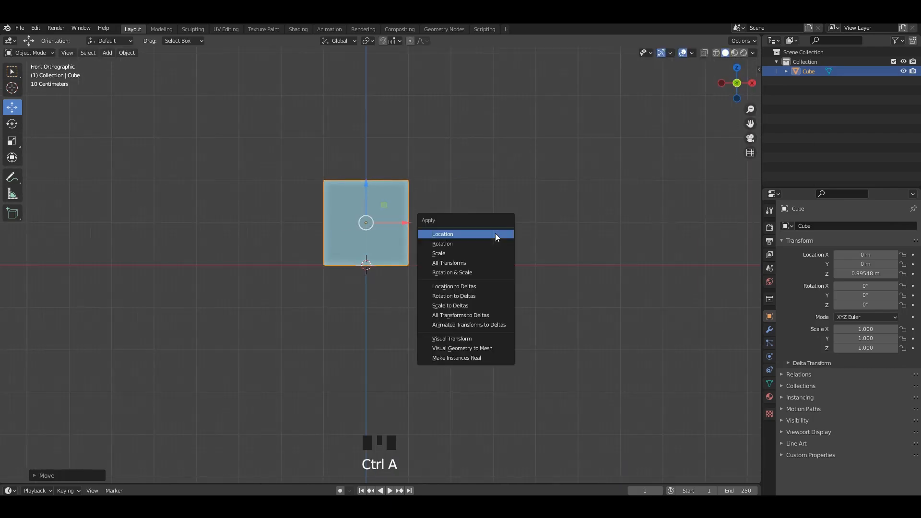
pyautogui.click(499, 261)
# Scale the cube uniformly from its base to about 3.02
pyautogui.keyDown('alt'); pyautogui.moveTo(498, 261); pyautogui.dragTo(357, 281, button='middle'); pyautogui.keyUp('alt')
pyautogui.press('s')
pyautogui.click(502, 264)
pyautogui.scroll(-2, 390, 264)
pyautogui.scroll(-1, 409, 258)
pyautogui.press('Tab')
pyautogui.press('Tab')
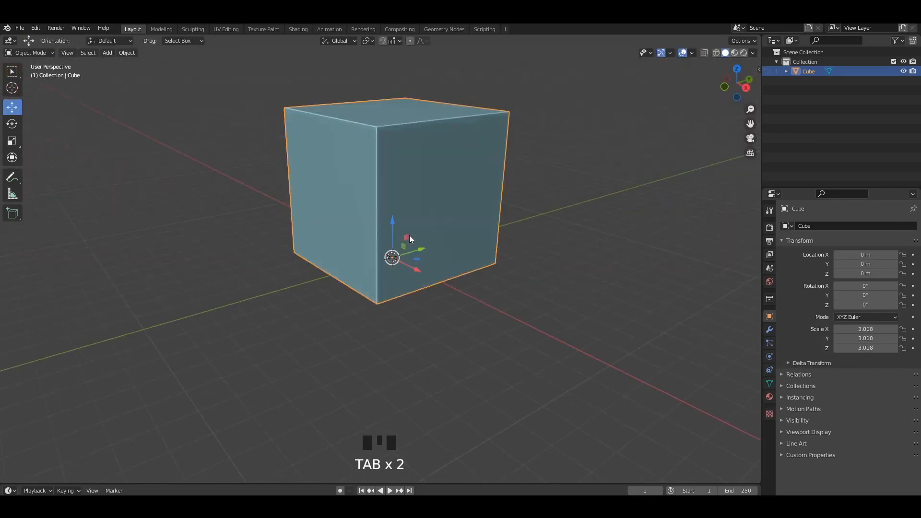
# Scale the cube to about 3.7 along X and about 4.09 along Y
pyautogui.press('s')
pyautogui.moveTo(410, 235); pyautogui.dragTo(431, 298, button='middle')
pyautogui.press('x')
pyautogui.click(443, 263)
pyautogui.press('s')
pyautogui.press('y')
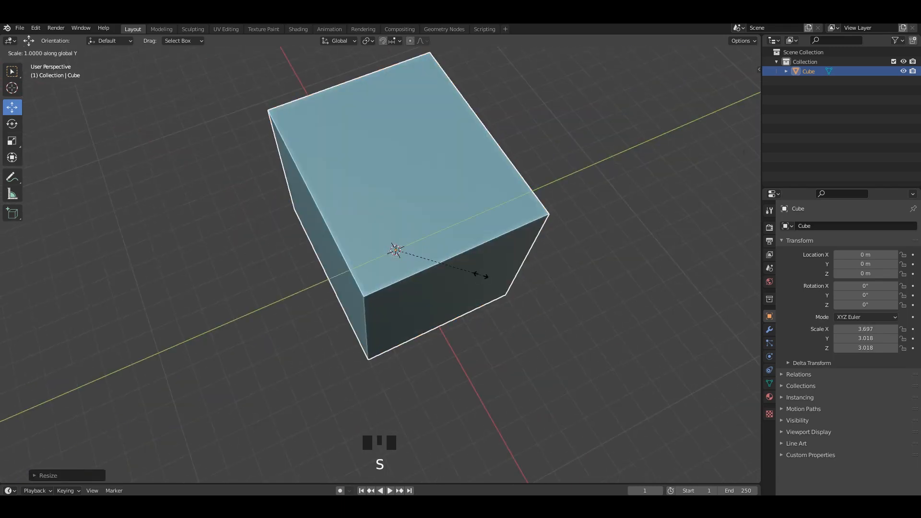
pyautogui.click(517, 255)
# Move the box back along X until its front face meets the origin, and apply all transforms
pyautogui.moveTo(384, 278); pyautogui.dragTo(432, 253, button='middle')
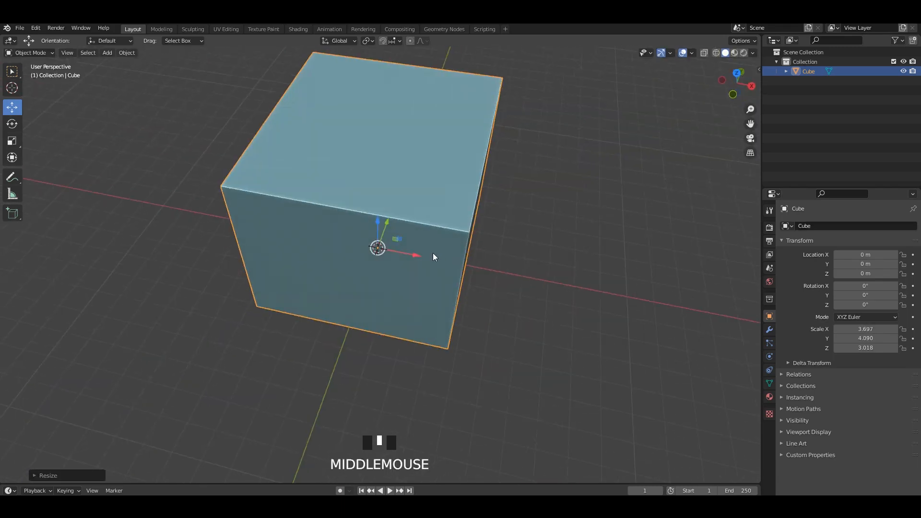
pyautogui.moveTo(416, 255); pyautogui.dragTo(344, 241)
pyautogui.hotkey('ctrl', 'a')
pyautogui.click(450, 236)
pyautogui.keyDown('shift'); pyautogui.moveTo(450, 239); pyautogui.dragTo(407, 274, button='middle'); pyautogui.keyUp('shift')
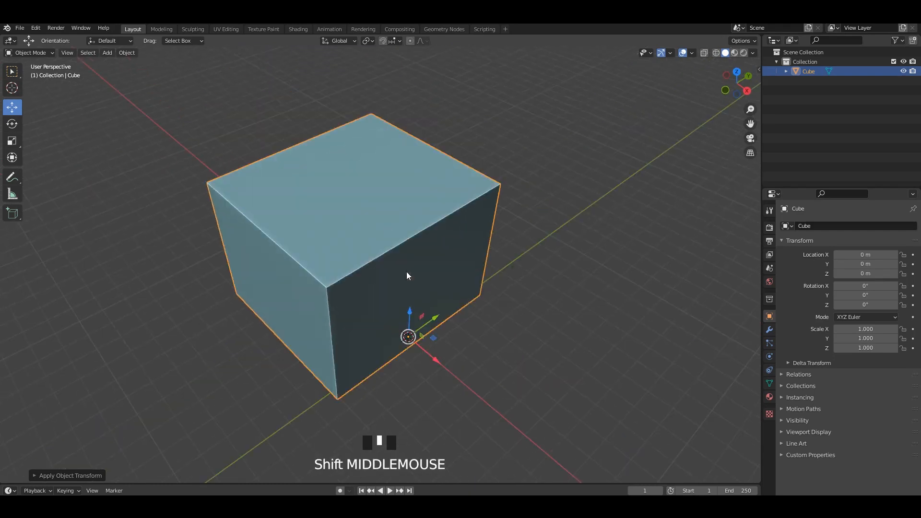
# Raise the box's top face about 11 m to form a tall building block
pyautogui.press('Tab')
pyautogui.scroll(-2, 376, 211)
pyautogui.press('ctrl+KP_1')
pyautogui.hotkey('ctrl', 's')
pyautogui.click(13, 108)
pyautogui.keyDown('alt'); pyautogui.moveTo(447, 231); pyautogui.dragTo(477, 232, button='middle'); pyautogui.keyUp('alt')
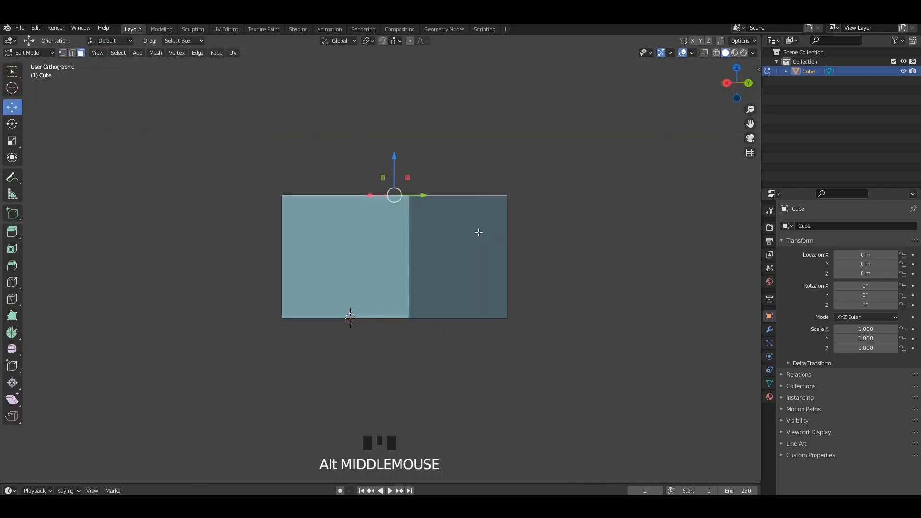
pyautogui.scroll(-2, 456, 221)
pyautogui.keyDown('shift'); pyautogui.moveTo(398, 183); pyautogui.dragTo(403, 272, button='middle'); pyautogui.keyUp('shift')
pyautogui.moveTo(404, 264); pyautogui.dragTo(405, 119)
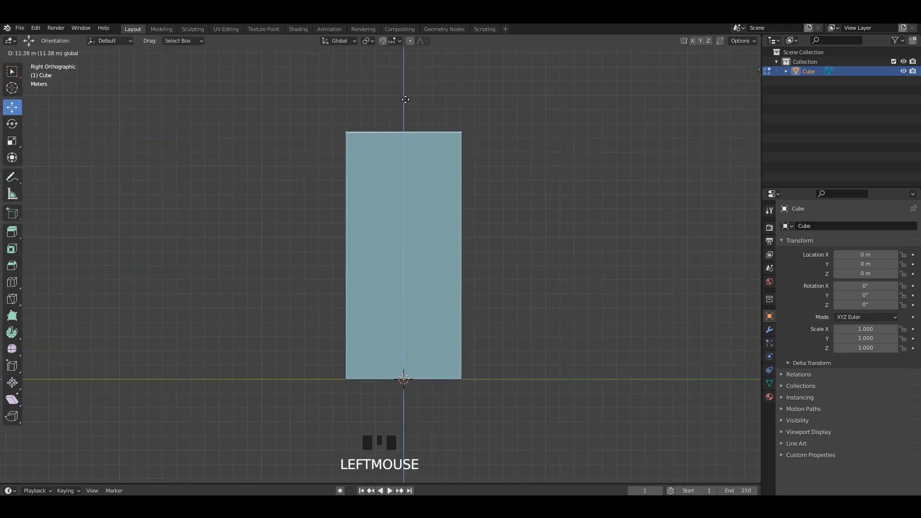
pyautogui.moveTo(406, 185); pyautogui.dragTo(431, 235, button='middle')
# Widen the building block along Y to a scale of about 1.136 and save the file
pyautogui.press('Tab')
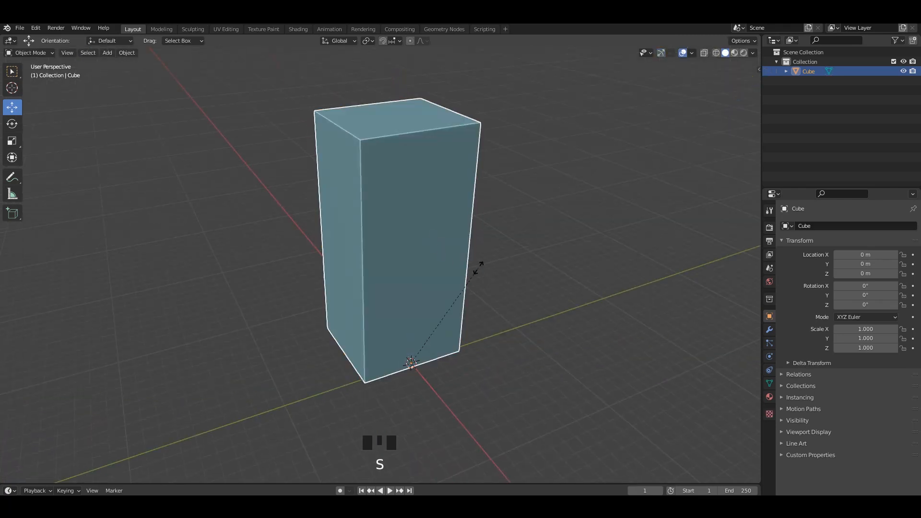
pyautogui.click(504, 270)
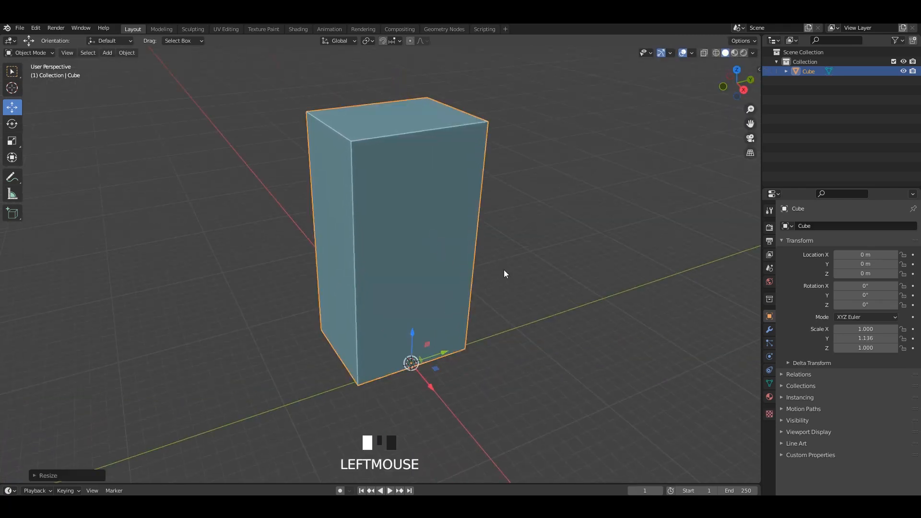
pyautogui.click(504, 269)
pyautogui.moveTo(406, 303); pyautogui.dragTo(425, 281, button='middle')
pyautogui.hotkey('ctrl', 's')
# Raise the block's bottom face slightly and extrude it back down to form a thin base layer
pyautogui.press('Tab')
pyautogui.scroll(2, 413, 317)
pyautogui.moveTo(404, 376); pyautogui.dragTo(405, 326, button='middle')
pyautogui.hotkey('alt', 'z')
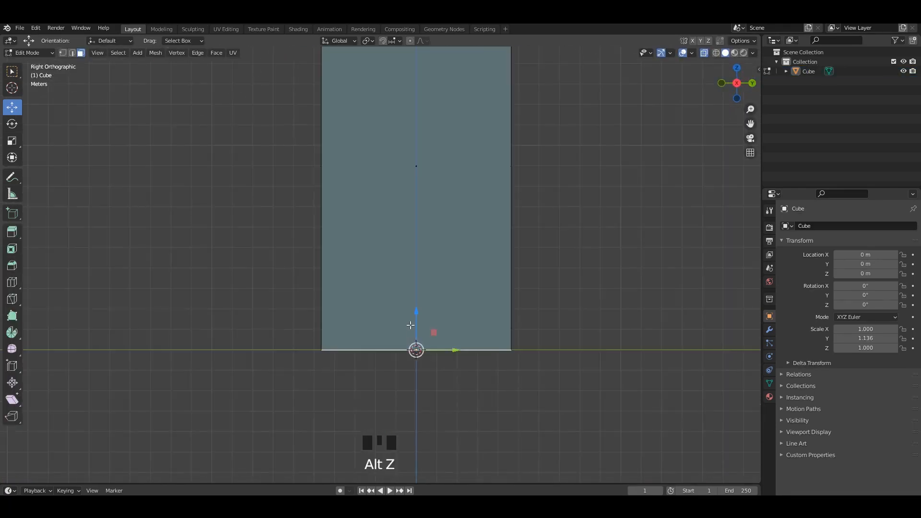
pyautogui.click(407, 309)
pyautogui.scroll(2, 412, 269)
pyautogui.moveTo(413, 270); pyautogui.dragTo(413, 261)
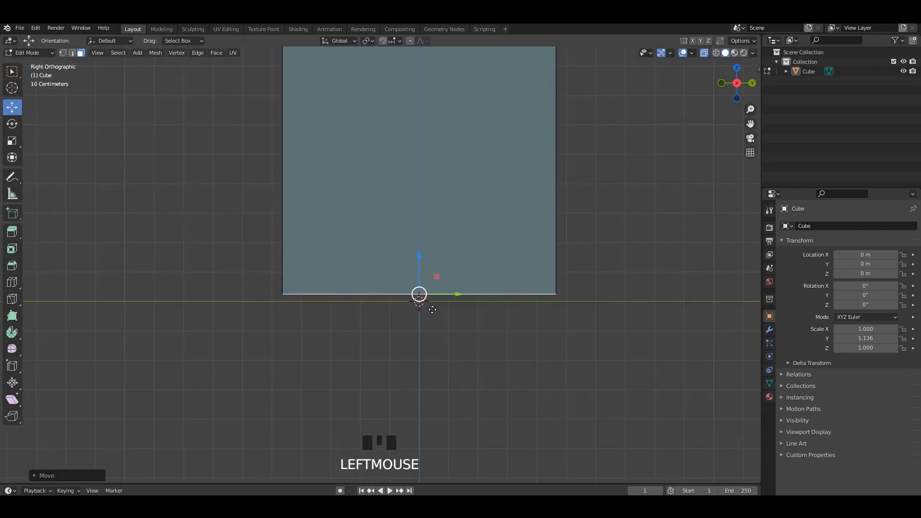
pyautogui.moveTo(368, 288); pyautogui.dragTo(338, 338, button='middle')
pyautogui.hotkey('alt', 'z')
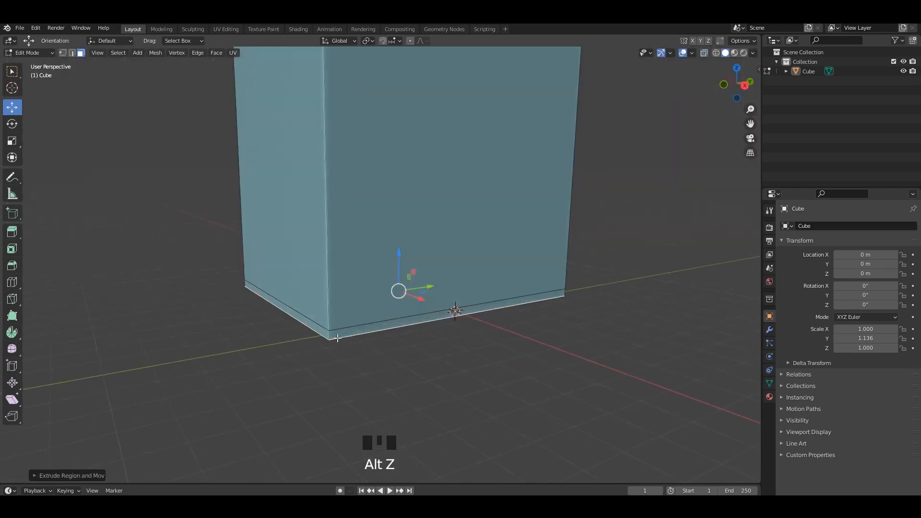
# Detach the thin base layer and scale it along X and Y into a wide ground slab
pyautogui.scroll(1, 444, 317)
pyautogui.press('s')
pyautogui.press('x')
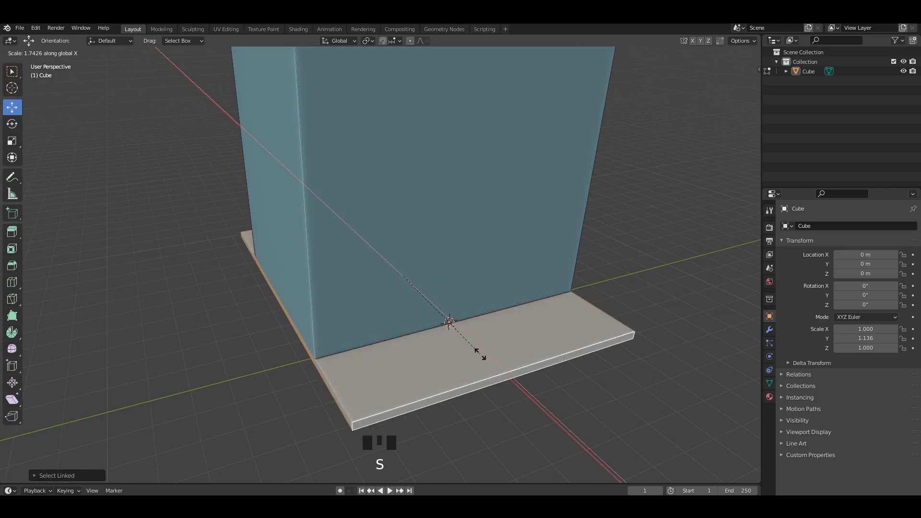
pyautogui.click(519, 378)
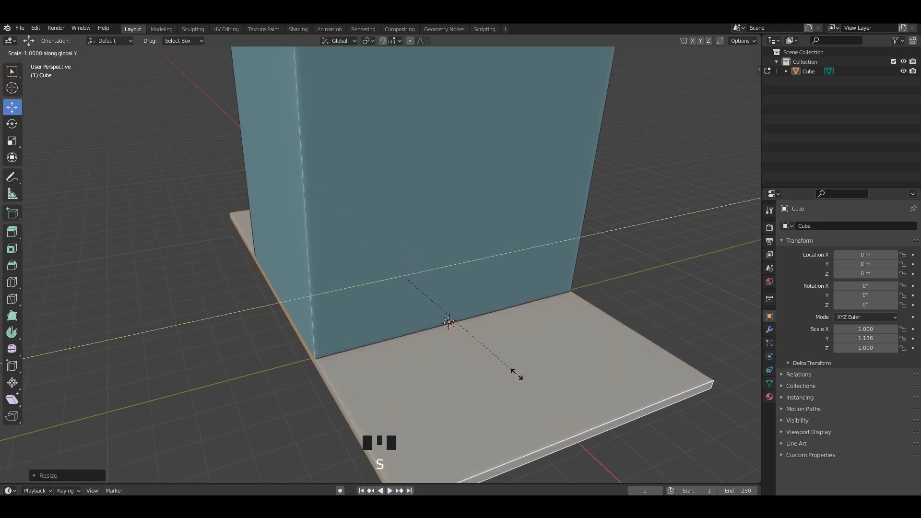
pyautogui.click(652, 359)
# Move the ground slab forward along X and enlarge it so it extends past all sides of the building
pyautogui.scroll(-3, 432, 309)
pyautogui.moveTo(427, 308); pyautogui.dragTo(467, 318, button='middle')
pyautogui.moveTo(439, 292); pyautogui.dragTo(484, 303)
pyautogui.press('s')
pyautogui.moveTo(486, 305)
pyautogui.mouseDown(button='middle')
pyautogui.moveTo(453, 326)
pyautogui.moveTo(481, 306)
pyautogui.mouseUp(button='middle')
pyautogui.click(551, 340)
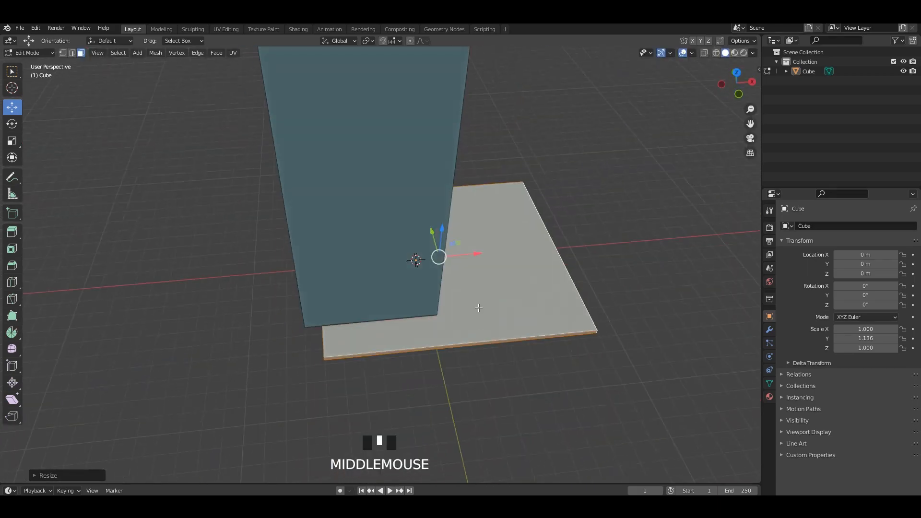
pyautogui.moveTo(469, 256); pyautogui.dragTo(455, 257)
# Adjust the ground slab's height to meet the building's underside, and resize it slightly
pyautogui.keyDown('alt'); pyautogui.moveTo(455, 257); pyautogui.dragTo(423, 273, button='middle'); pyautogui.keyUp('alt')
pyautogui.scroll(8, 504, 312)
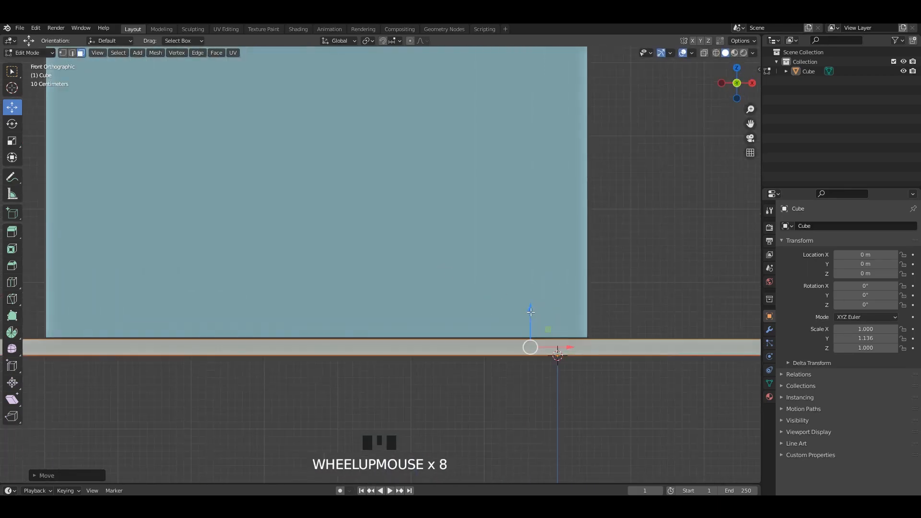
pyautogui.moveTo(509, 306); pyautogui.dragTo(528, 307)
pyautogui.scroll(-2, 528, 307)
pyautogui.press('s')
pyautogui.click(623, 346)
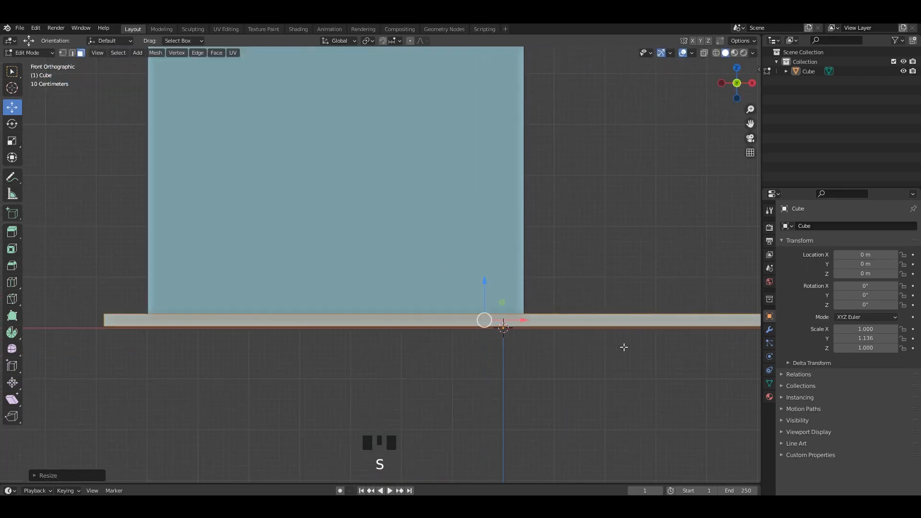
pyautogui.hotkey('alt', 'z')
pyautogui.press('Tab')
# Add a second cube and place it at the building's lower front corner, about Y -3.21 m and Z 1.19 m
pyautogui.moveTo(631, 228); pyautogui.dragTo(397, 211, button='middle')
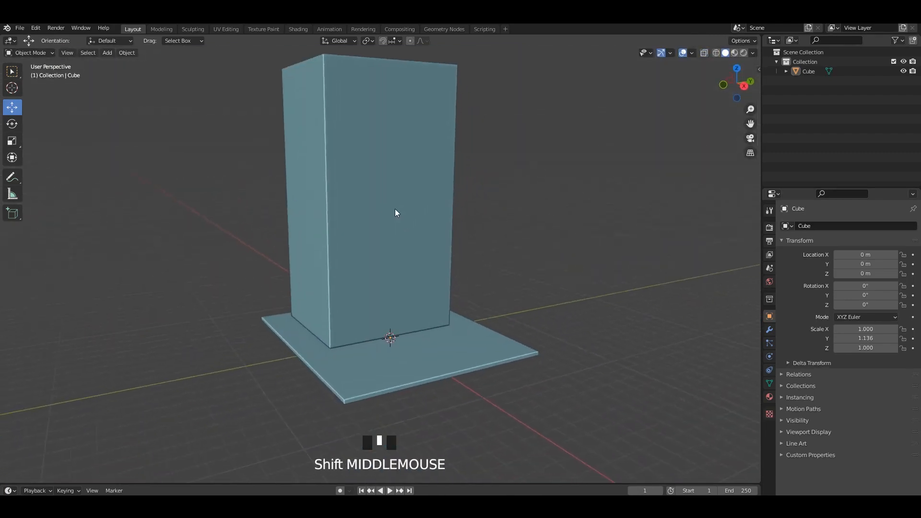
pyautogui.press('Tab')
pyautogui.press('Tab')
pyautogui.hotkey('shift', 'a')
pyautogui.moveTo(161, 238)
pyautogui.click(211, 249)
pyautogui.keyDown('alt'); pyautogui.moveTo(310, 282); pyautogui.dragTo(355, 297, button='middle'); pyautogui.keyUp('alt')
pyautogui.keyDown('alt'); pyautogui.moveTo(355, 297); pyautogui.dragTo(407, 258, button='middle'); pyautogui.keyUp('alt')
pyautogui.scroll(4, 398, 312)
pyautogui.hotkey('ctrl', 's')
pyautogui.moveTo(385, 332); pyautogui.dragTo(308, 276)
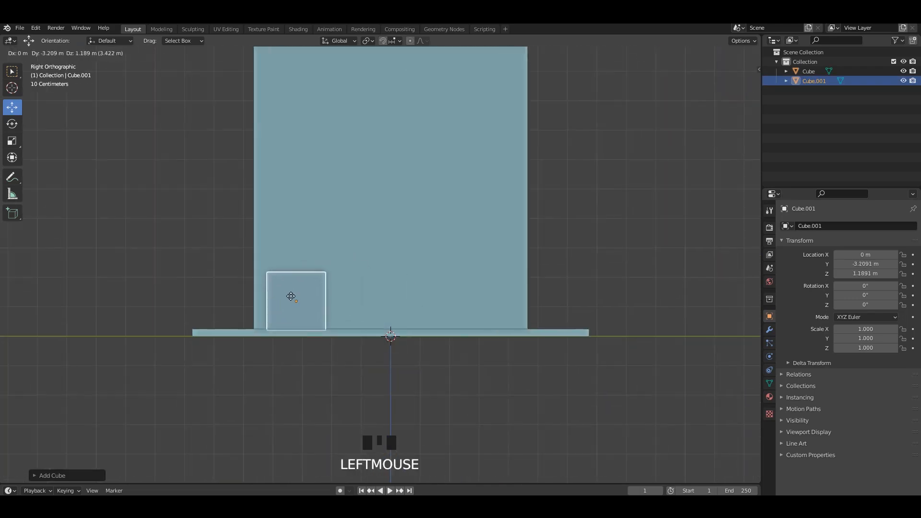
# Flatten the new cube to about 0.74 along Z, lower it onto the slab and move it forward to about X 1.33 m
pyautogui.moveTo(291, 296); pyautogui.dragTo(427, 294, button='middle')
pyautogui.press('s')
pyautogui.press('z')
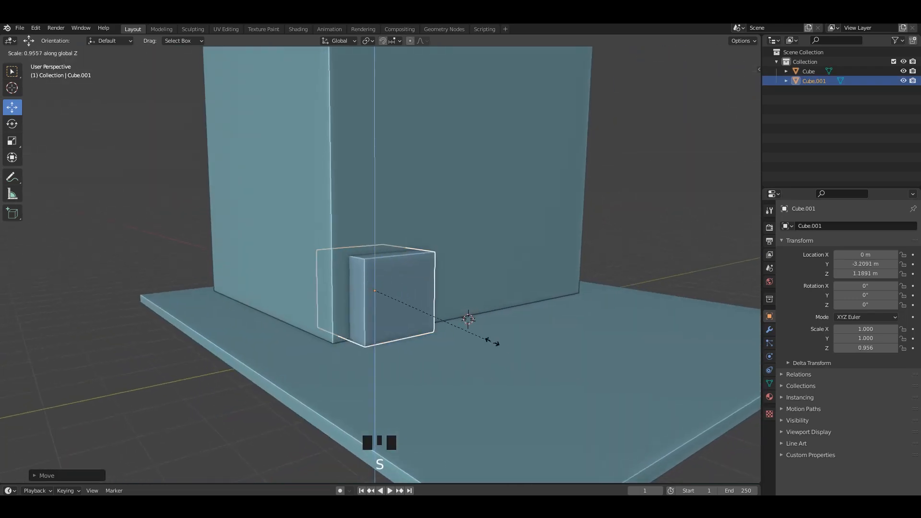
pyautogui.click(461, 328)
pyautogui.moveTo(374, 257); pyautogui.dragTo(378, 268)
pyautogui.moveTo(312, 243)
pyautogui.mouseDown(button='middle')
pyautogui.moveTo(356, 265)
pyautogui.moveTo(298, 237)
pyautogui.mouseUp(button='middle')
pyautogui.moveTo(368, 293); pyautogui.dragTo(418, 309)
# Push the small block's front face back toward the building to make the block shallower
pyautogui.press('Tab')
pyautogui.moveTo(419, 309); pyautogui.dragTo(406, 299, button='middle')
pyautogui.click(410, 302)
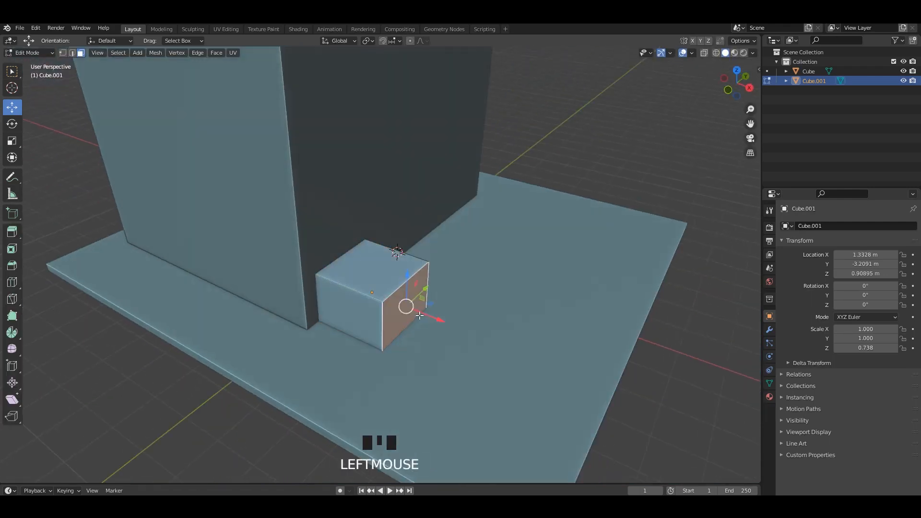
pyautogui.moveTo(418, 313); pyautogui.dragTo(377, 302)
pyautogui.moveTo(377, 302); pyautogui.dragTo(390, 311, button='middle')
# Cut seven evenly spaced horizontal edge loops around the small block and save the file
pyautogui.press('KP_Decimal')
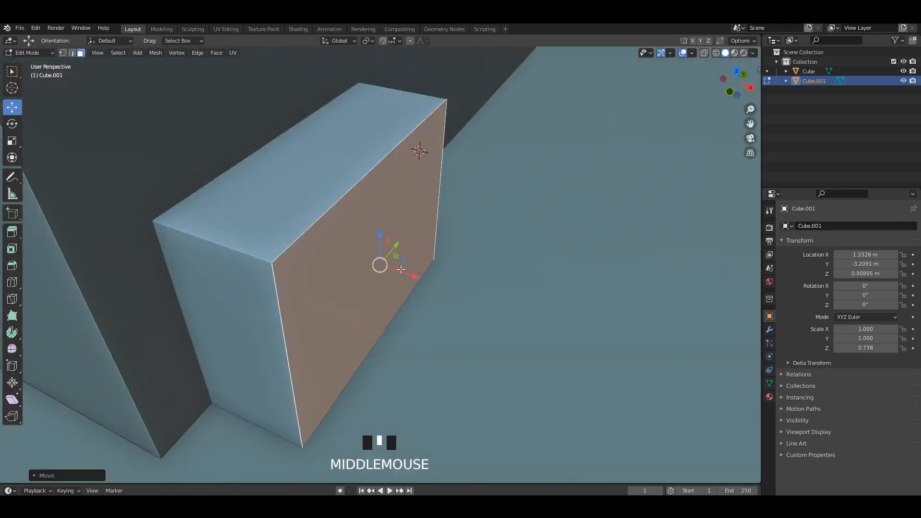
pyautogui.scroll(-3, 407, 245)
pyautogui.moveTo(397, 278); pyautogui.dragTo(378, 257, button='middle')
pyautogui.hotkey('ctrl', 'r')
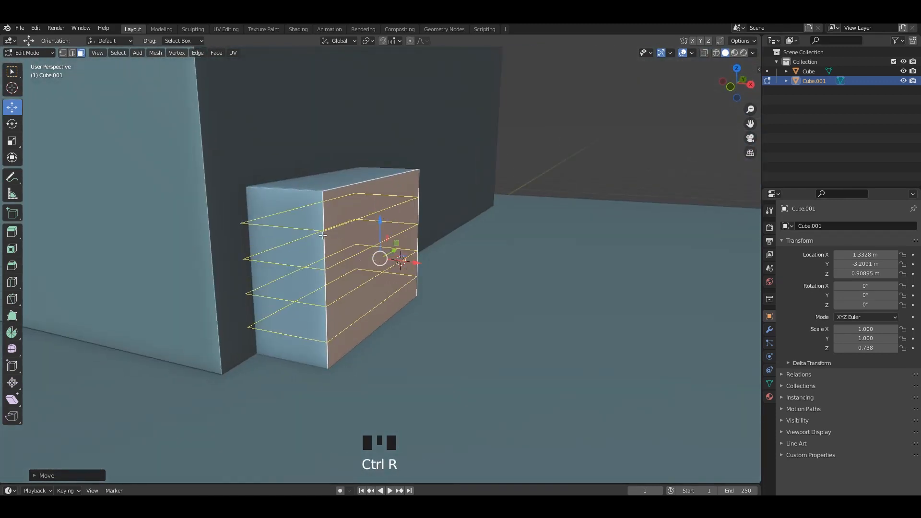
pyautogui.scroll(3, 323, 235)
pyautogui.click(322, 235)
pyautogui.rightClick(323, 235)
pyautogui.moveTo(364, 224); pyautogui.dragTo(376, 214, button='middle')
pyautogui.hotkey('ctrl', 's')
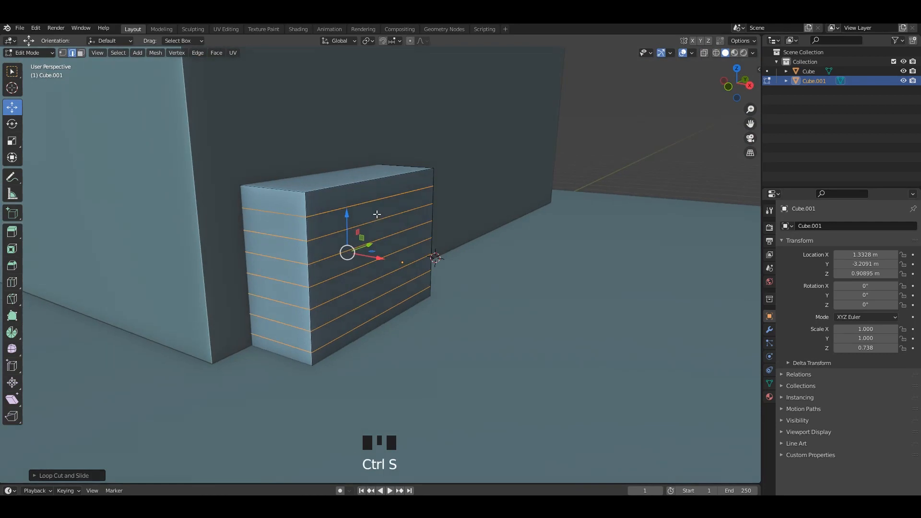
# Select the small block's front faces below the uppermost row and extrude them forward
pyautogui.press('3')
pyautogui.keyDown('shift'); pyautogui.click(377, 214); pyautogui.keyUp('shift')
pyautogui.keyDown('shift'); pyautogui.click(389, 223); pyautogui.keyUp('shift')
pyautogui.keyDown('shift'); pyautogui.click(401, 240); pyautogui.keyUp('shift')
pyautogui.keyDown('shift'); pyautogui.click(407, 254); pyautogui.keyUp('shift')
pyautogui.keyDown('shift'); pyautogui.click(409, 272); pyautogui.keyUp('shift')
pyautogui.moveTo(409, 274)
pyautogui.mouseDown(button='middle')
pyautogui.moveTo(417, 265)
pyautogui.moveTo(418, 277)
pyautogui.mouseUp(button='middle')
pyautogui.moveTo(419, 277)
pyautogui.keyDown('shift'); pyautogui.mouseDown(button='middle')
pyautogui.moveTo(417, 270)
pyautogui.moveTo(416, 279)
pyautogui.mouseUp(button='middle'); pyautogui.keyUp('shift')
pyautogui.press('e')
pyautogui.click(427, 284)
# Set the extrusion distance of the front faces to 0.4 m
pyautogui.click(85, 476)
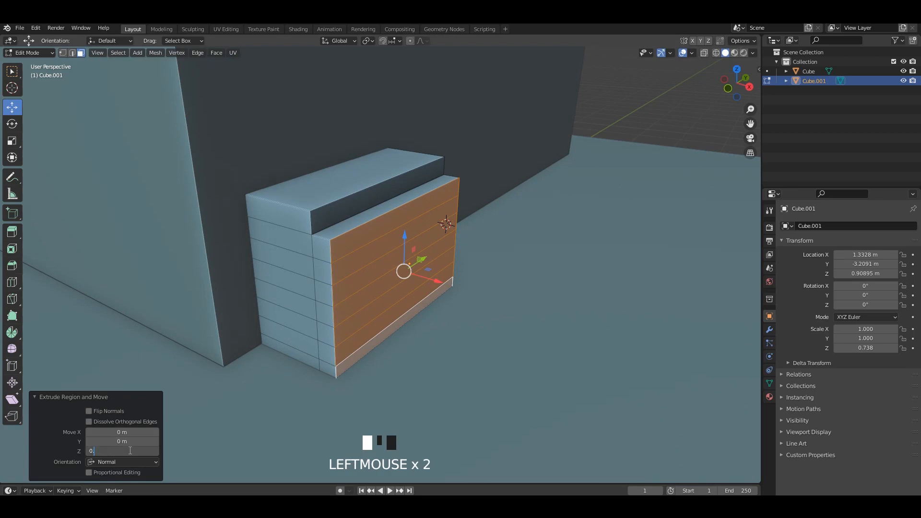
pyautogui.write('2')
pyautogui.press('Return')
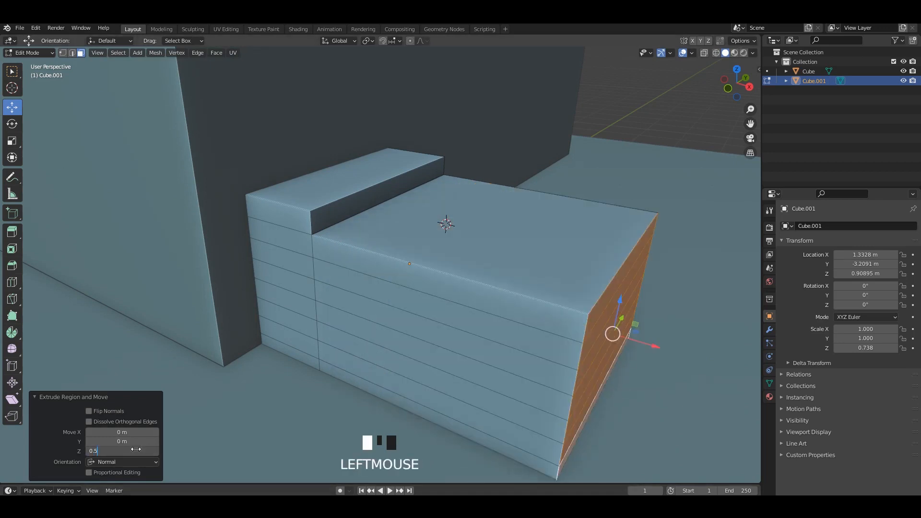
pyautogui.press('Return')
pyautogui.write('0.3')
pyautogui.press('Return')
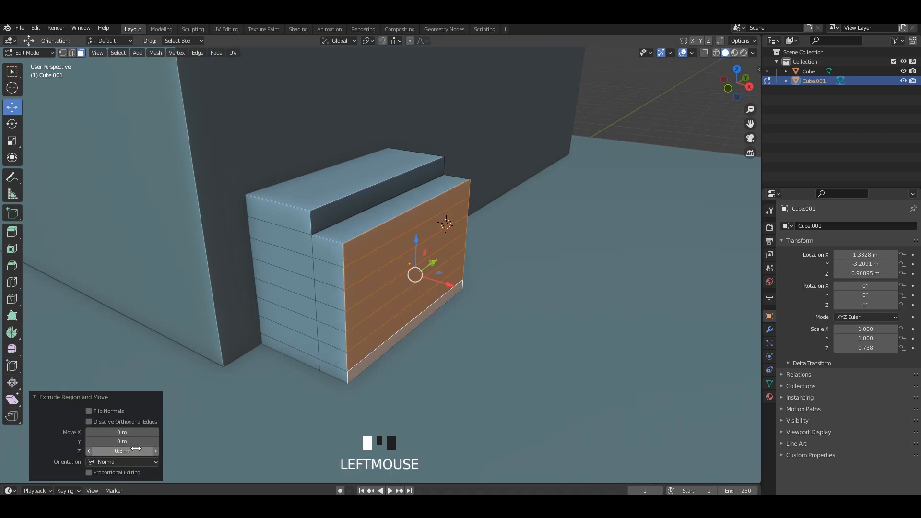
pyautogui.press('Return')
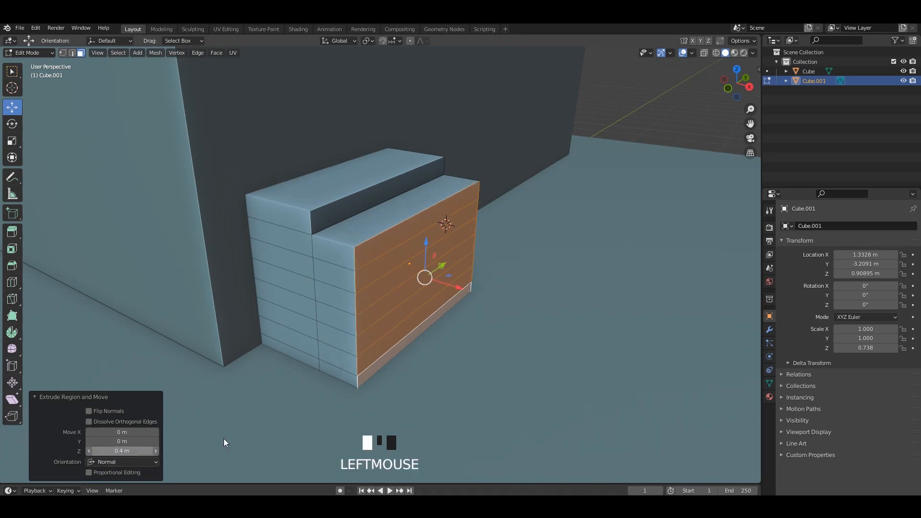
# Deselect the uppermost remaining front face and repeat the extrusion row by row until the block forms eight steps
pyautogui.keyDown('ctrl'); pyautogui.moveTo(396, 207); pyautogui.dragTo(402, 227); pyautogui.keyUp('ctrl')
pyautogui.hotkey('shift', 'r')
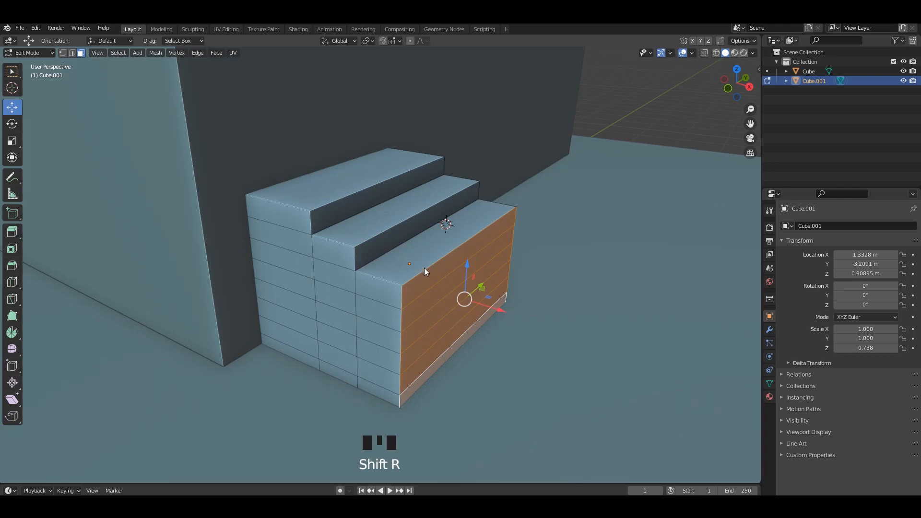
pyautogui.moveTo(424, 268); pyautogui.dragTo(425, 240, button='middle')
pyautogui.keyDown('ctrl'); pyautogui.moveTo(425, 240); pyautogui.dragTo(436, 263); pyautogui.keyUp('ctrl')
pyautogui.hotkey('shift', 'r')
pyautogui.moveTo(459, 266); pyautogui.dragTo(442, 254, button='middle')
pyautogui.hotkey('shift', 'r')
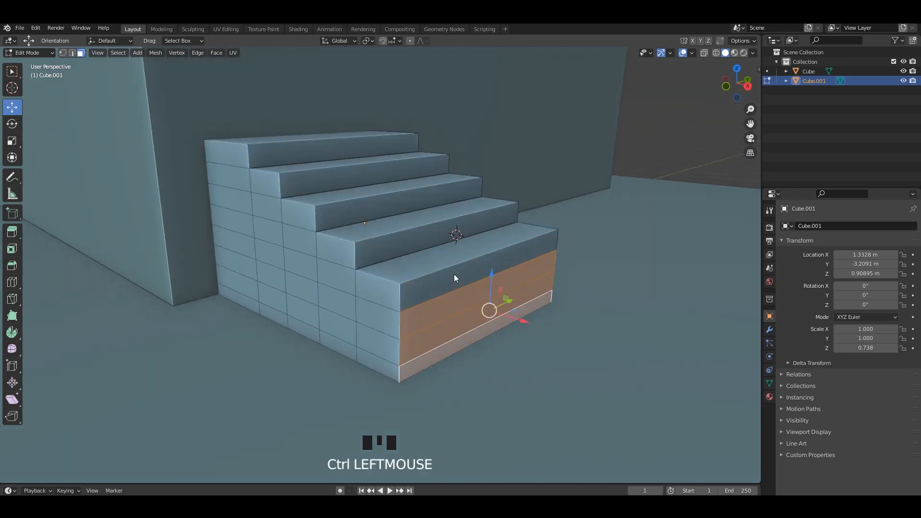
pyautogui.hotkey('shift', 'r')
pyautogui.keyDown('ctrl'); pyautogui.moveTo(495, 292); pyautogui.dragTo(560, 367); pyautogui.keyUp('ctrl')
pyautogui.hotkey('shift', 'r')
# Save the file after checking the staircase from the front, and return to editing its mesh
pyautogui.scroll(-2, 518, 265)
pyautogui.press('Tab')
pyautogui.moveTo(514, 268); pyautogui.dragTo(387, 223, button='middle')
pyautogui.press('KP_1')
pyautogui.hotkey('alt', 'z')
pyautogui.click(497, 185)
pyautogui.hotkey('alt', 'z')
pyautogui.moveTo(497, 185); pyautogui.dragTo(496, 262, button='middle')
pyautogui.hotkey('ctrl', 's')
pyautogui.press('Tab')
pyautogui.keyDown('shift'); pyautogui.click(495, 324); pyautogui.keyUp('shift')
pyautogui.keyDown('shift'); pyautogui.click(477, 310); pyautogui.keyUp('shift')
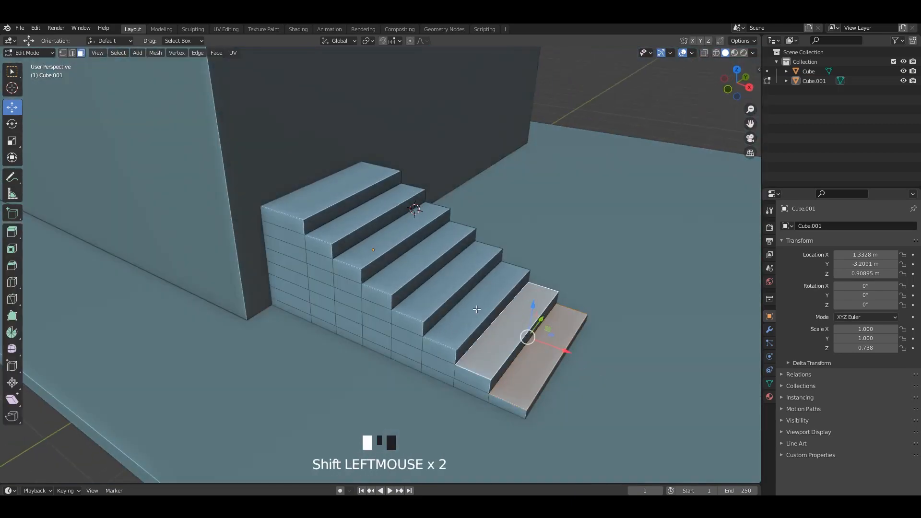
pyautogui.keyDown('shift'); pyautogui.click(444, 278); pyautogui.keyUp('shift')
pyautogui.keyDown('shift'); pyautogui.click(419, 259); pyautogui.keyUp('shift')
pyautogui.keyDown('shift'); pyautogui.click(394, 240); pyautogui.keyUp('shift')
pyautogui.keyDown('shift'); pyautogui.click(367, 220); pyautogui.keyUp('shift')
pyautogui.keyDown('shift'); pyautogui.click(336, 187); pyautogui.keyUp('shift')
pyautogui.moveTo(422, 250); pyautogui.dragTo(439, 261, button='middle')
# Select the horizontal tread faces of all eight steps, from the uppermost down to the lowest
pyautogui.click(331, 189)
pyautogui.keyDown('shift'); pyautogui.click(360, 209); pyautogui.keyUp('shift')
pyautogui.keyDown('shift'); pyautogui.click(388, 231); pyautogui.keyUp('shift')
pyautogui.keyDown('shift'); pyautogui.click(417, 255); pyautogui.keyUp('shift')
pyautogui.keyDown('shift'); pyautogui.click(446, 279); pyautogui.keyUp('shift')
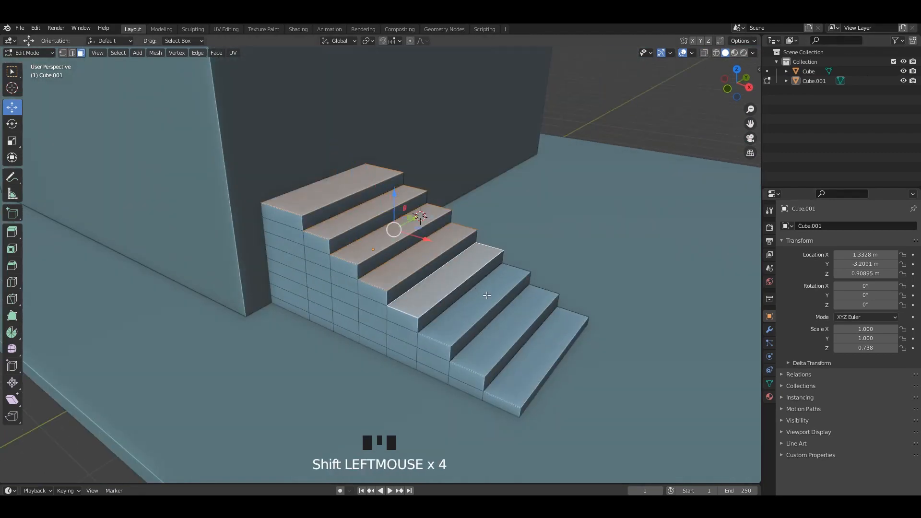
pyautogui.keyDown('shift'); pyautogui.click(487, 295); pyautogui.keyUp('shift')
pyautogui.keyDown('shift'); pyautogui.click(516, 326); pyautogui.keyUp('shift')
pyautogui.keyDown('shift'); pyautogui.click(542, 359); pyautogui.keyUp('shift')
# Duplicate the selected tread faces in place and extrude them slightly upward into thin tread slabs
pyautogui.keyDown('shift'); pyautogui.moveTo(542, 359); pyautogui.dragTo(504, 290, button='middle'); pyautogui.keyUp('shift')
pyautogui.press('g')
pyautogui.hotkey('shift', 'd')
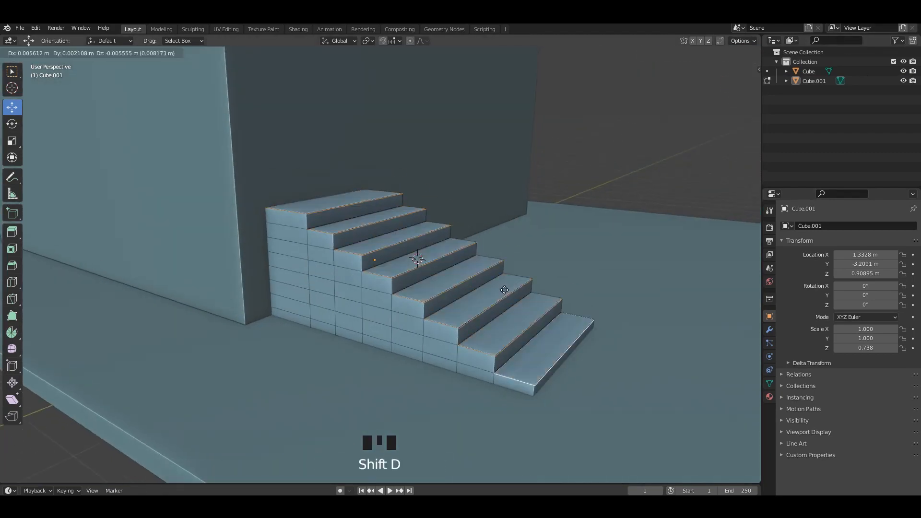
pyautogui.rightClick(505, 290)
pyautogui.scroll(2, 528, 275)
pyautogui.keyDown('shift'); pyautogui.moveTo(549, 261); pyautogui.dragTo(523, 276, button='middle'); pyautogui.keyUp('shift')
pyautogui.press('e')
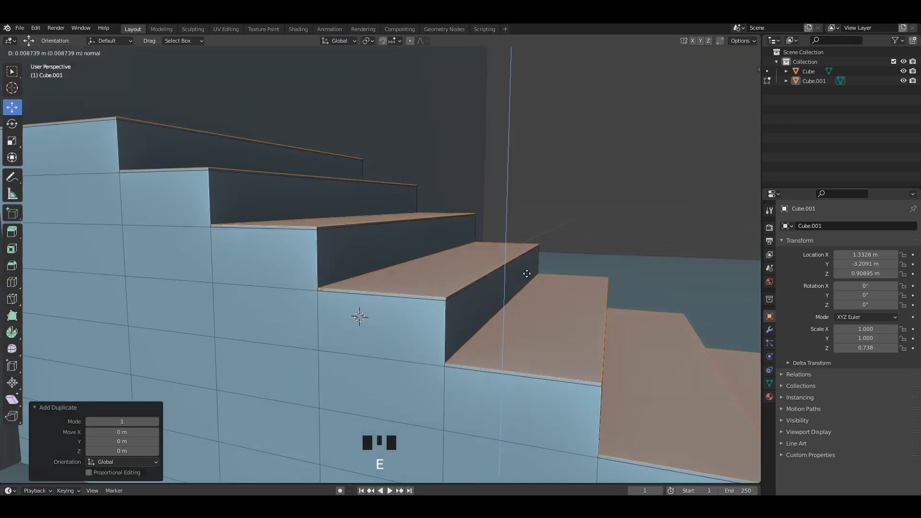
pyautogui.click(527, 268)
# Extrude the rim faces around all tread slabs outward with a Shrink/Fatten offset of about 0.02 m
pyautogui.click(444, 295)
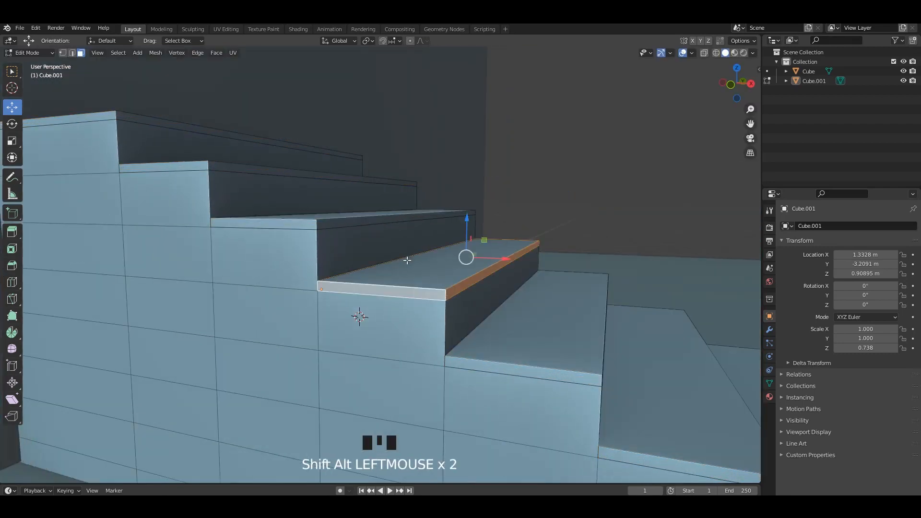
pyautogui.keyDown('shift'); pyautogui.moveTo(407, 260); pyautogui.dragTo(368, 261, button='middle'); pyautogui.keyUp('shift')
pyautogui.keyDown('shift'); pyautogui.moveTo(211, 177); pyautogui.dragTo(451, 302, button='middle'); pyautogui.keyUp('shift')
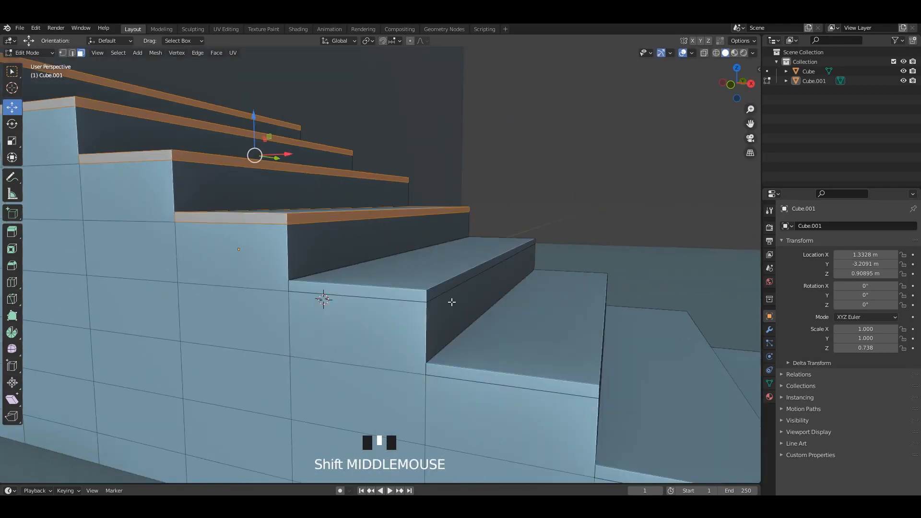
pyautogui.keyDown('shift'); pyautogui.moveTo(585, 326); pyautogui.dragTo(489, 283, button='middle'); pyautogui.keyUp('shift')
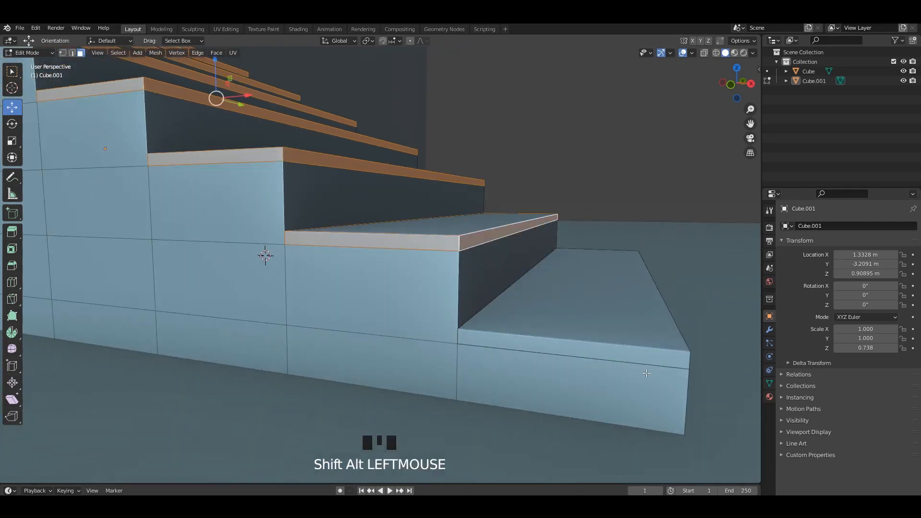
pyautogui.moveTo(641, 301); pyautogui.dragTo(624, 304, button='middle')
pyautogui.press('e')
pyautogui.hotkey('alt', 's')
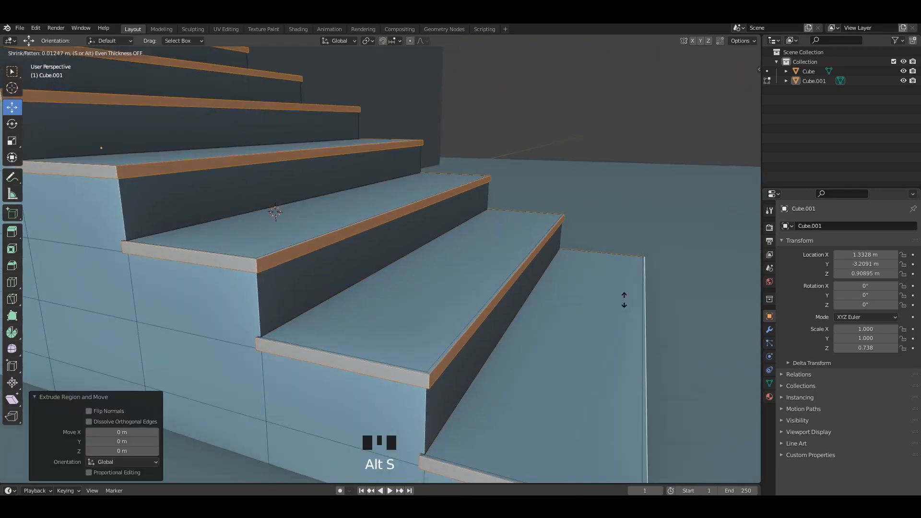
pyautogui.click(627, 299)
# Thin the overhanging tread rims along Z, scaling each one about its individual origin
pyautogui.keyDown('shift'); pyautogui.moveTo(556, 343); pyautogui.dragTo(572, 317, button='middle'); pyautogui.keyUp('shift')
pyautogui.press('s')
pyautogui.rightClick(655, 345)
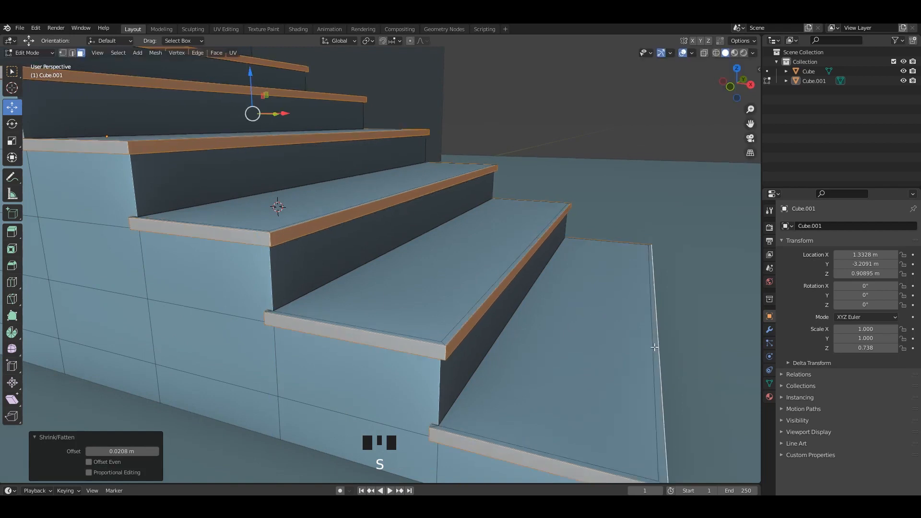
pyautogui.scroll(-2, 441, 72)
pyautogui.keyDown('shift'); pyautogui.moveTo(438, 69); pyautogui.dragTo(444, 79, button='middle'); pyautogui.keyUp('shift')
pyautogui.click(368, 41)
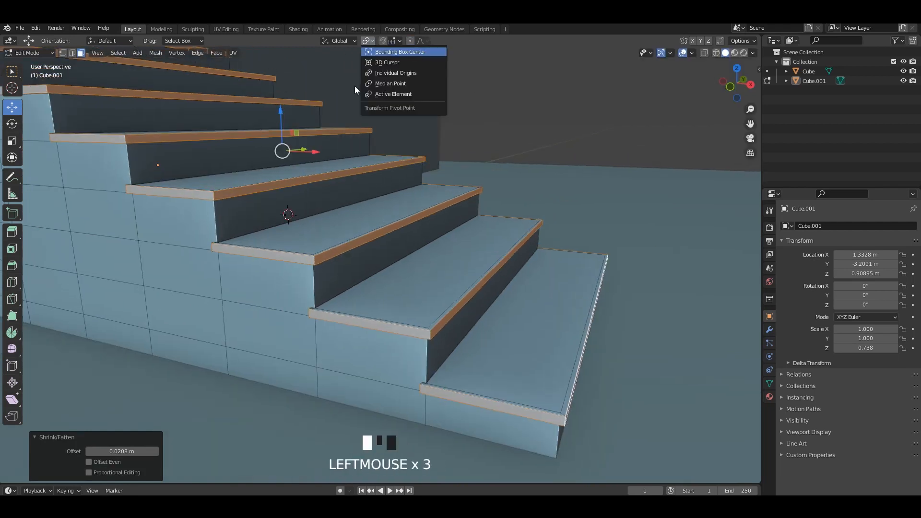
pyautogui.press('s')
pyautogui.press('z')
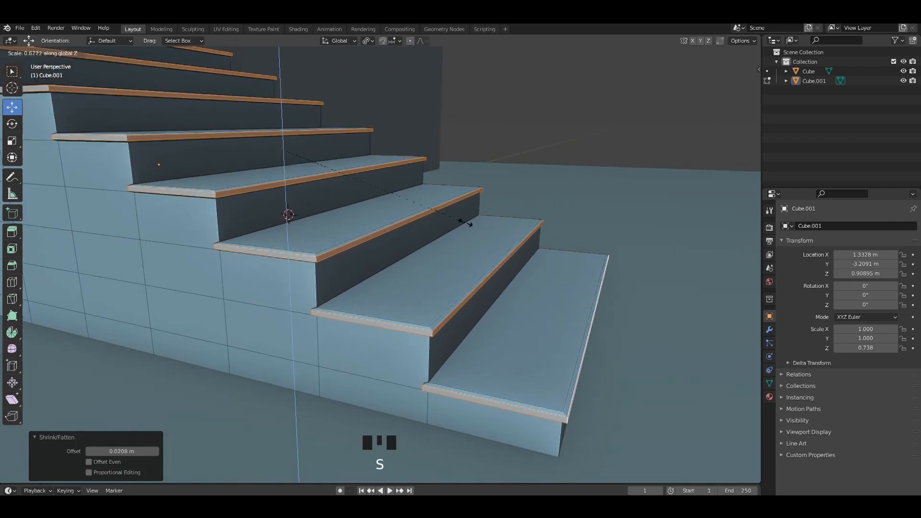
pyautogui.click(410, 207)
pyautogui.press('Tab')
# Extrude a thin slab outward from the staircase's near side as the base for a side wall
pyautogui.moveTo(554, 120); pyautogui.dragTo(499, 153, button='middle')
pyautogui.keyDown('shift'); pyautogui.moveTo(499, 166); pyautogui.dragTo(566, 199, button='middle'); pyautogui.keyUp('shift')
pyautogui.scroll(-2, 491, 212)
pyautogui.keyDown('shift'); pyautogui.moveTo(566, 199); pyautogui.dragTo(546, 178, button='middle'); pyautogui.keyUp('shift')
pyautogui.press('Tab')
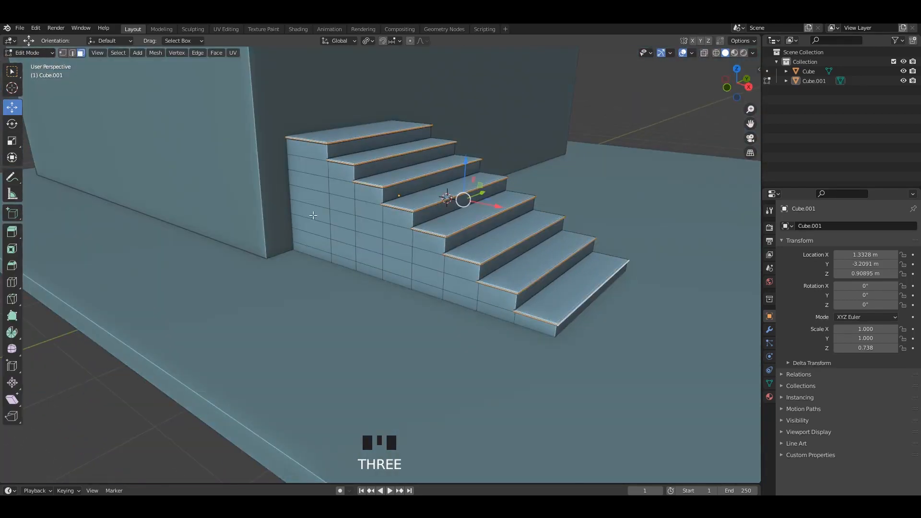
pyautogui.rightClick(431, 257)
pyautogui.moveTo(432, 257); pyautogui.dragTo(403, 223, button='middle')
pyautogui.press('e')
pyautogui.click(376, 221)
pyautogui.moveTo(352, 228); pyautogui.dragTo(607, 263)
pyautogui.press('l')
# Scale the side slab along Z by about 6.6 and again by about 1.5, then raise it about 0.2 m
pyautogui.keyDown('alt'); pyautogui.moveTo(537, 230); pyautogui.dragTo(503, 226, button='middle'); pyautogui.keyUp('alt')
pyautogui.press('s')
pyautogui.press('z')
pyautogui.click(349, 84)
pyautogui.keyDown('alt'); pyautogui.moveTo(412, 189); pyautogui.dragTo(418, 192, button='middle'); pyautogui.keyUp('alt')
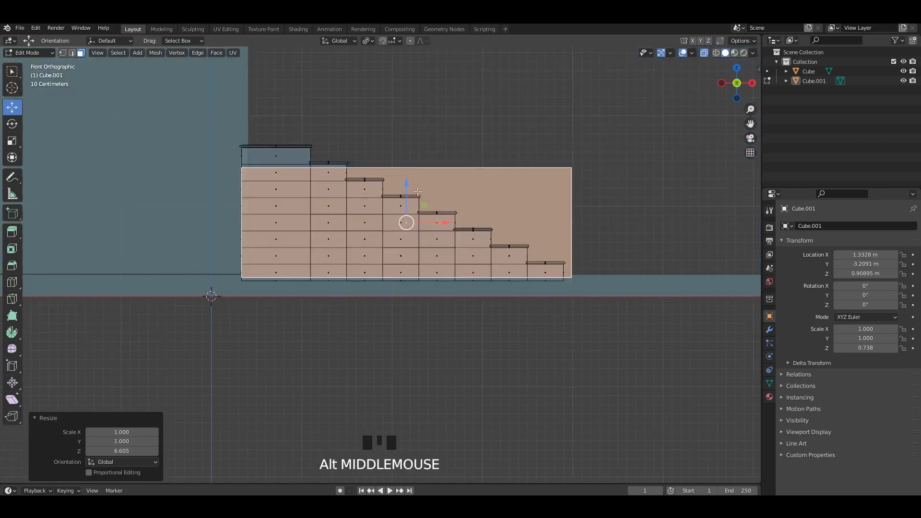
pyautogui.press('z')
pyautogui.click(607, 257)
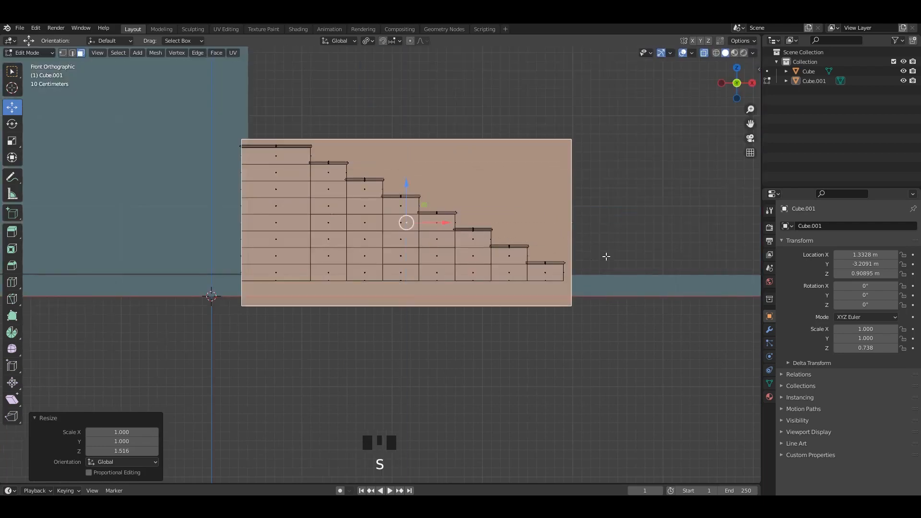
pyautogui.moveTo(407, 185); pyautogui.dragTo(406, 176)
pyautogui.moveTo(414, 176); pyautogui.dragTo(422, 182, button='middle')
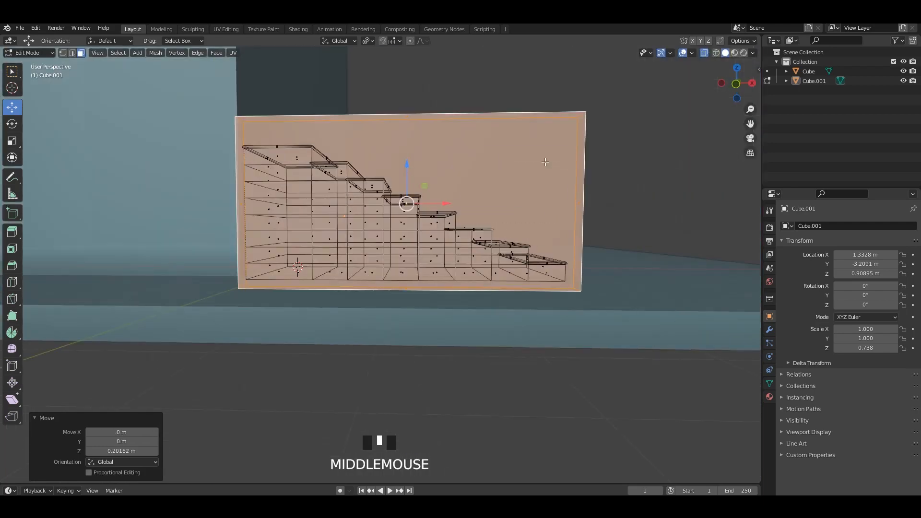
# Lower the side wall's upper front vertices about 1.35 m so its upper edge slopes down along the stairs
pyautogui.press('1')
pyautogui.moveTo(564, 98); pyautogui.dragTo(627, 134)
pyautogui.keyDown('alt'); pyautogui.moveTo(627, 135); pyautogui.dragTo(614, 125, button='middle'); pyautogui.keyUp('alt')
pyautogui.hotkey('alt', 'z')
pyautogui.hotkey('alt', 'z')
pyautogui.moveTo(571, 107); pyautogui.dragTo(569, 212)
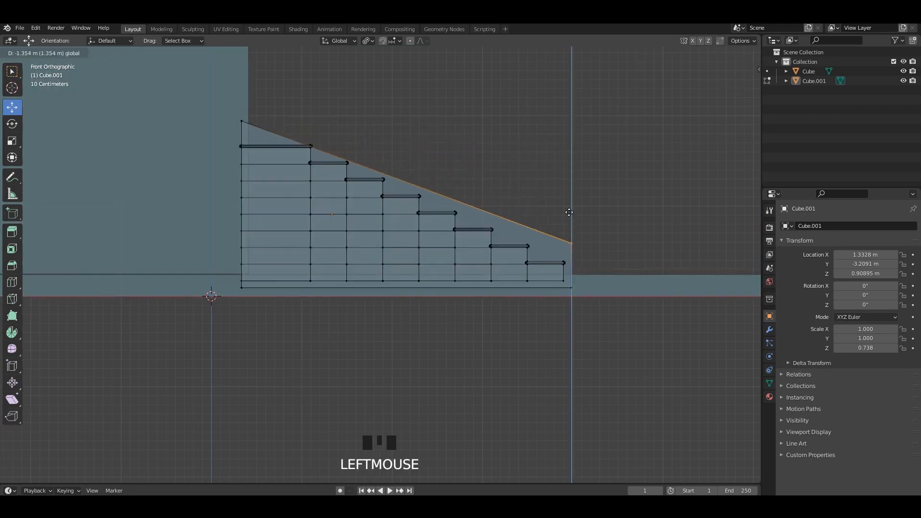
# Raise the side wall's upper vertices next to the building and slightly lower its upper front vertices to steepen the slope
pyautogui.keyDown('shift'); pyautogui.moveTo(294, 156); pyautogui.dragTo(321, 181, button='middle'); pyautogui.keyUp('shift')
pyautogui.moveTo(247, 130); pyautogui.dragTo(293, 185)
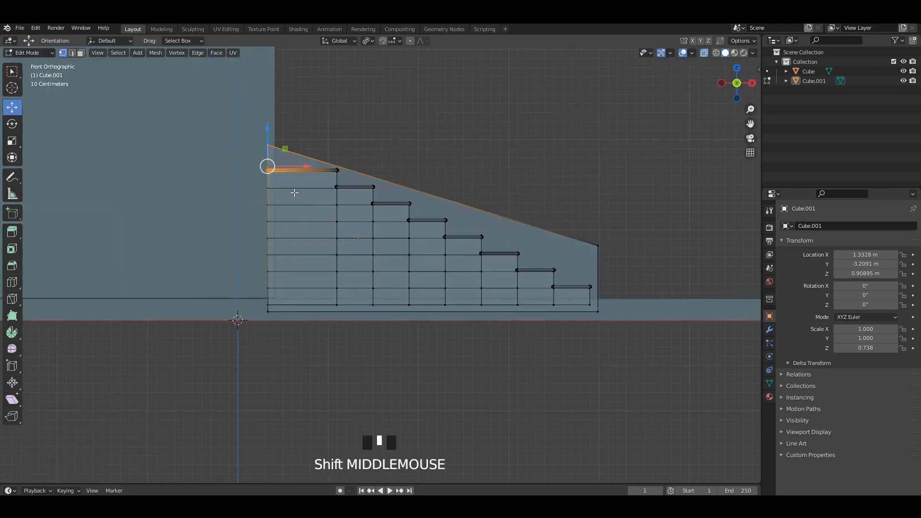
pyautogui.keyDown('shift'); pyautogui.moveTo(294, 194); pyautogui.dragTo(319, 263, button='middle'); pyautogui.keyUp('shift')
pyautogui.press('z')
pyautogui.rightClick(278, 197)
pyautogui.moveTo(240, 183); pyautogui.dragTo(311, 215)
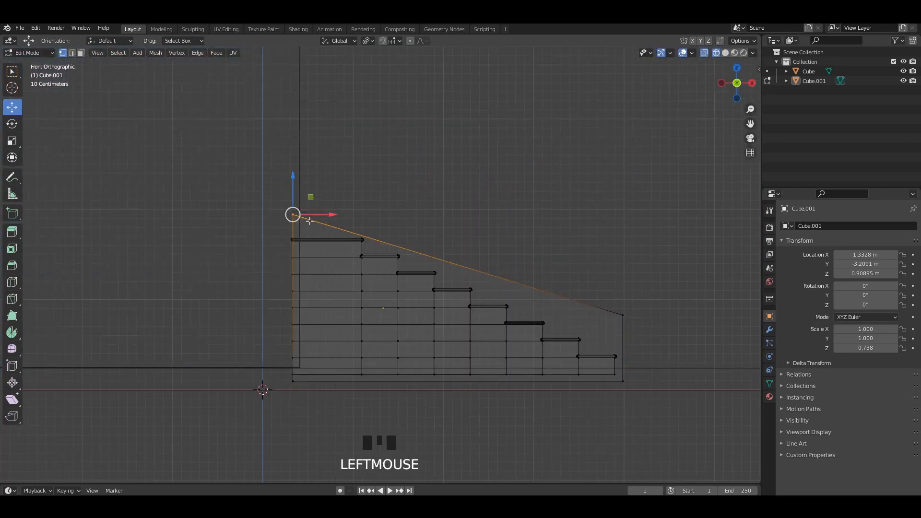
pyautogui.moveTo(293, 182); pyautogui.dragTo(296, 120)
pyautogui.moveTo(653, 215); pyautogui.dragTo(596, 331)
pyautogui.moveTo(622, 287); pyautogui.dragTo(614, 292)
# Return the viewport to solid shading without X-ray and save the file
pyautogui.press('Tab')
pyautogui.moveTo(537, 206)
pyautogui.mouseDown(button='middle')
pyautogui.moveTo(431, 224)
pyautogui.moveTo(391, 213)
pyautogui.moveTo(567, 189)
pyautogui.moveTo(407, 235)
pyautogui.moveTo(432, 224)
pyautogui.moveTo(405, 278)
pyautogui.moveTo(399, 235)
pyautogui.mouseUp(button='middle')
pyautogui.click(725, 53)
pyautogui.hotkey('alt', 'z')
pyautogui.press('Tab')
pyautogui.press('Tab')
pyautogui.scroll(-5, 406, 234)
pyautogui.hotkey('ctrl', 's')
pyautogui.scroll(4, 403, 276)
# Cut a centred vertical edge loop through the side wall
pyautogui.press('Tab')
pyautogui.scroll(2, 396, 296)
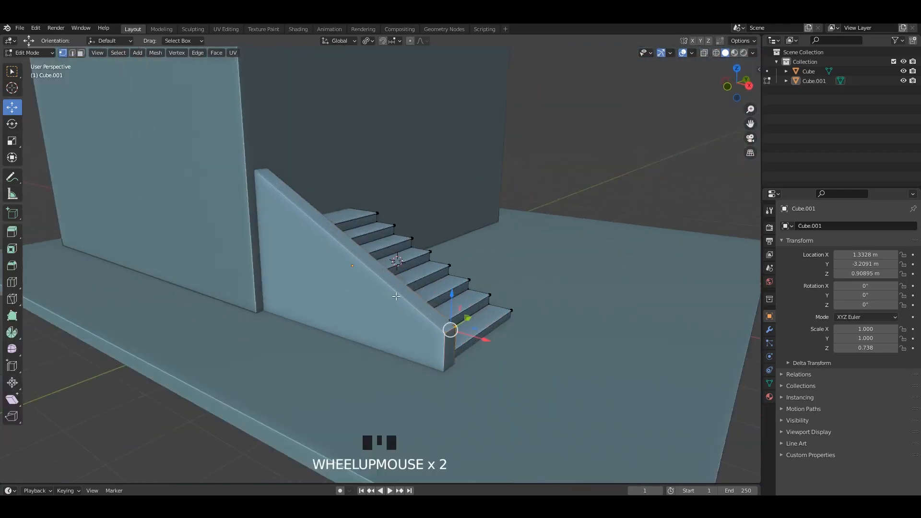
pyautogui.click(372, 287)
pyautogui.rightClick(372, 288)
pyautogui.keyDown('alt'); pyautogui.moveTo(372, 287); pyautogui.dragTo(403, 221, button='middle'); pyautogui.keyUp('alt')
# Raise the upper vertices of the side wall's middle loop by about 0.71 m and then about 0.2 m more
pyautogui.hotkey('alt', 'z')
pyautogui.keyDown('shift'); pyautogui.moveTo(406, 216); pyautogui.dragTo(394, 256, button='middle'); pyautogui.keyUp('shift')
pyautogui.click(385, 215)
pyautogui.moveTo(385, 182); pyautogui.dragTo(394, 137)
pyautogui.hotkey('alt', 'z')
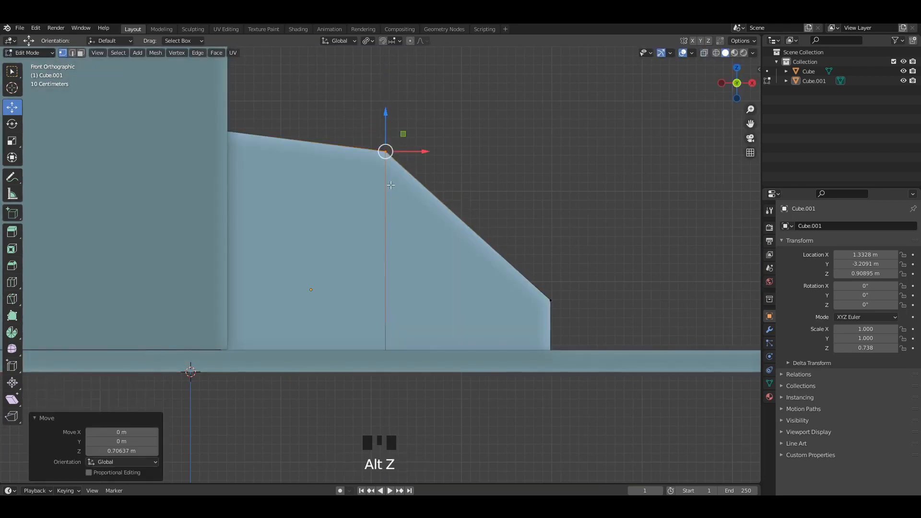
pyautogui.hotkey('alt', 'z')
pyautogui.moveTo(386, 102); pyautogui.dragTo(387, 85)
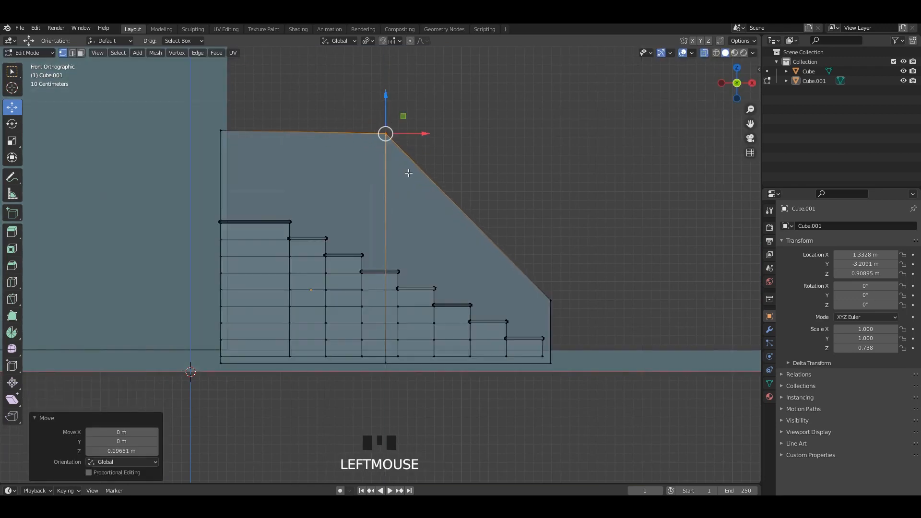
# Select the side wall's middle edge loop and bevel it about 1.63 m wide with 16 segments
pyautogui.press('2')
pyautogui.keyDown('alt'); pyautogui.keyDown('shift'); pyautogui.tripleClick(382, 172); pyautogui.keyUp('shift'); pyautogui.keyUp('alt')
pyautogui.keyDown('alt'); pyautogui.keyDown('shift'); pyautogui.click(384, 176); pyautogui.keyUp('shift'); pyautogui.keyUp('alt')
pyautogui.moveTo(384, 175)
pyautogui.keyDown('alt'); pyautogui.mouseDown(button='middle')
pyautogui.moveTo(403, 196)
pyautogui.moveTo(396, 163)
pyautogui.mouseUp(button='middle'); pyautogui.keyUp('alt')
pyautogui.hotkey('alt', 'z')
pyautogui.moveTo(405, 261); pyautogui.dragTo(418, 232, button='middle')
pyautogui.hotkey('ctrl', 'b')
pyautogui.scroll(15, 598, 300)
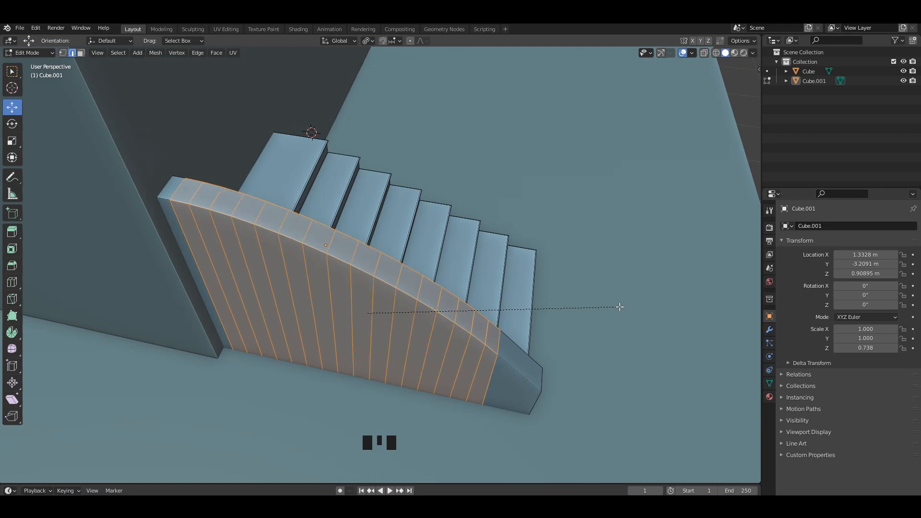
pyautogui.click(620, 307)
# Try molding presets, including Cornice Molding, for the bevel's custom profile
pyautogui.click(140, 472)
pyautogui.moveTo(140, 472); pyautogui.dragTo(115, 317, button='middle')
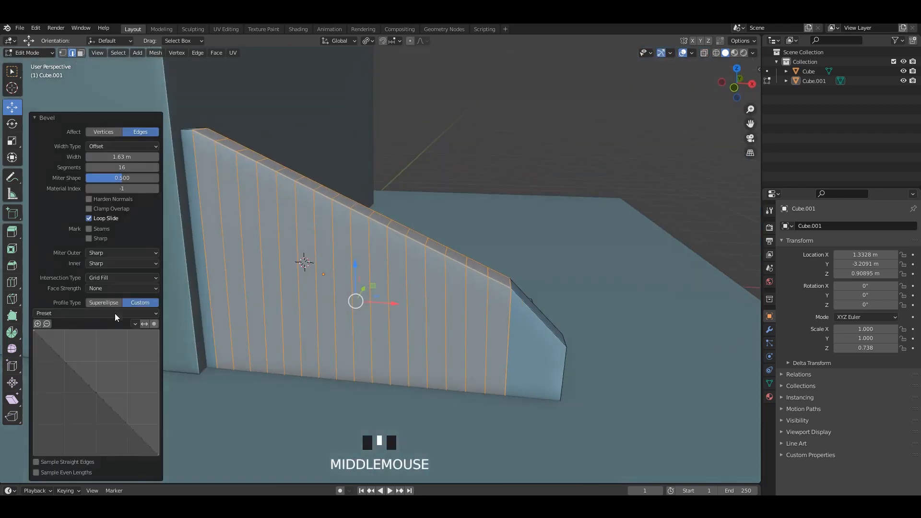
pyautogui.keyDown('ctrl'); pyautogui.scroll(-1, 115, 313); pyautogui.keyUp('ctrl')
pyautogui.click(119, 313)
pyautogui.click(86, 331)
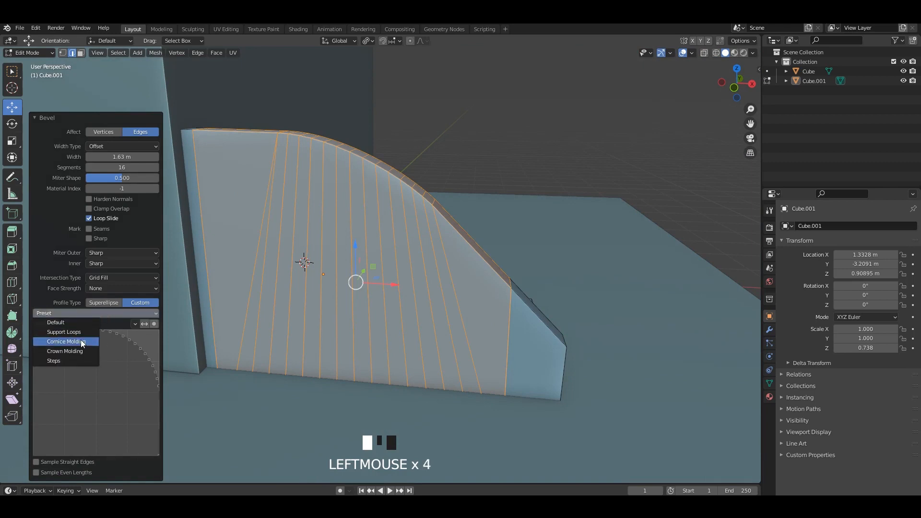
pyautogui.click(82, 341)
pyautogui.moveTo(104, 315); pyautogui.dragTo(82, 348)
pyautogui.moveTo(381, 232)
pyautogui.mouseDown(button='middle')
pyautogui.moveTo(364, 230)
pyautogui.moveTo(381, 228)
pyautogui.mouseUp(button='middle')
# Undo the bevel and apply the staircase object's location and scale
pyautogui.hotkey('ctrl', 'z')
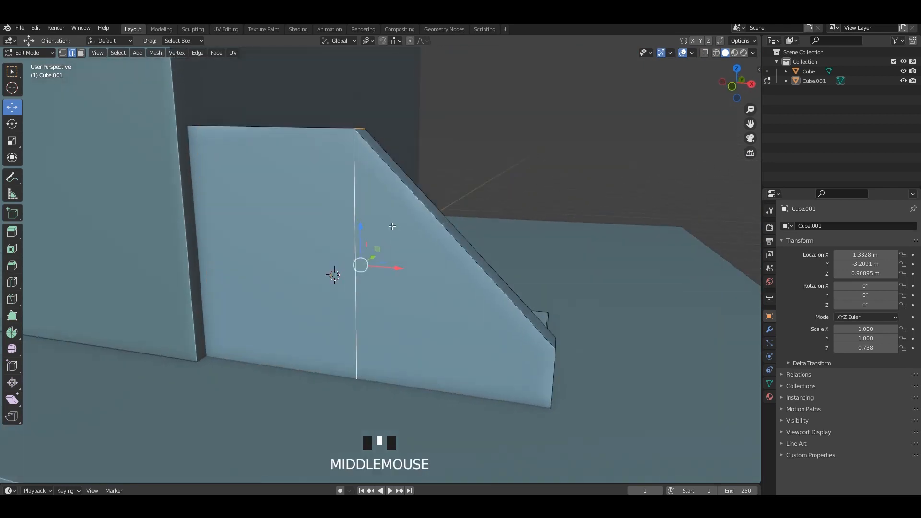
pyautogui.press('Tab')
pyautogui.click(405, 207)
pyautogui.hotkey('ctrl', 'a')
pyautogui.click(406, 207)
# Bevel the side wall's middle edge loop about 1.59 m wide with 16 segments and a Superellipse profile
pyautogui.press('Tab')
pyautogui.hotkey('ctrl', 'b')
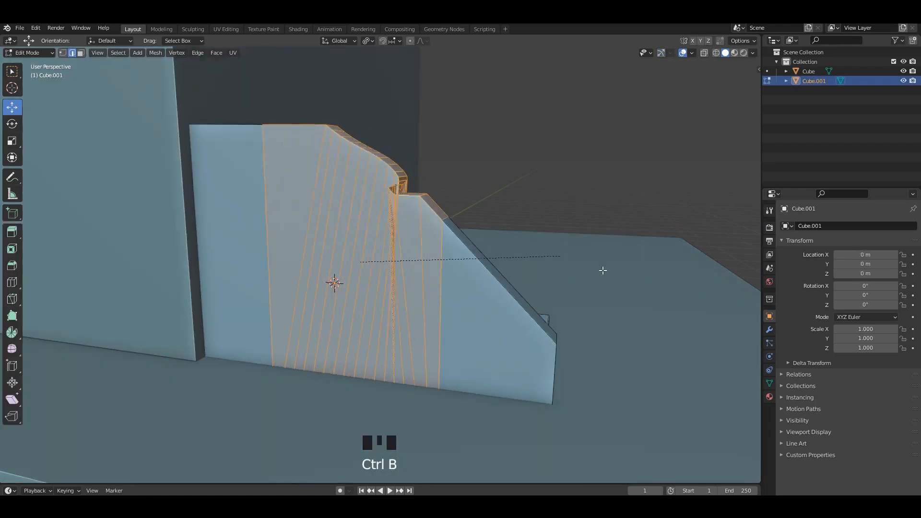
pyautogui.click(613, 266)
pyautogui.click(103, 303)
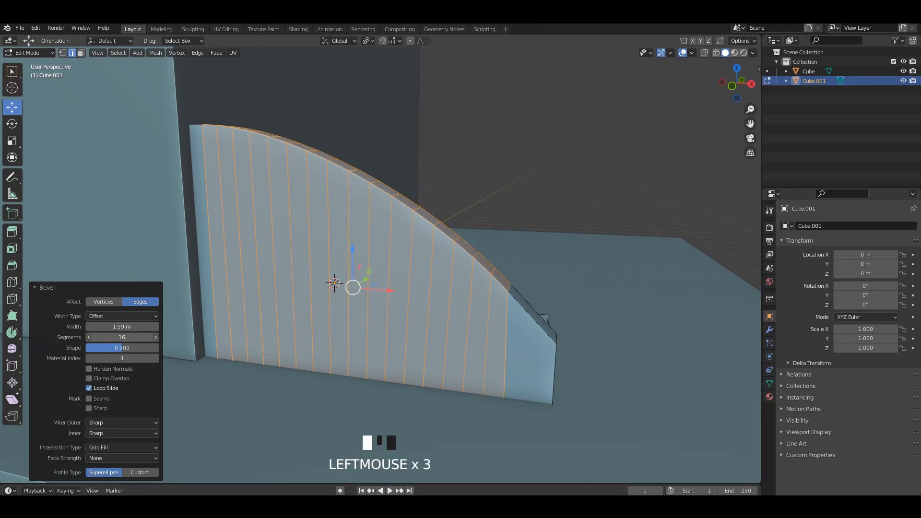
# Select the side wall's curved top vertices, scale them vertically to 0.48, lower them, and stretch them slightly along X
pyautogui.moveTo(336, 250); pyautogui.dragTo(238, 220, button='middle')
pyautogui.press('KP_1')
pyautogui.hotkey('alt', 'z')
pyautogui.press('1')
pyautogui.moveTo(205, 99); pyautogui.dragTo(589, 313)
pyautogui.keyDown('ctrl'); pyautogui.moveTo(615, 419); pyautogui.dragTo(217, 314); pyautogui.keyUp('ctrl')
pyautogui.keyDown('ctrl'); pyautogui.moveTo(187, 212); pyautogui.dragTo(372, 317); pyautogui.keyUp('ctrl')
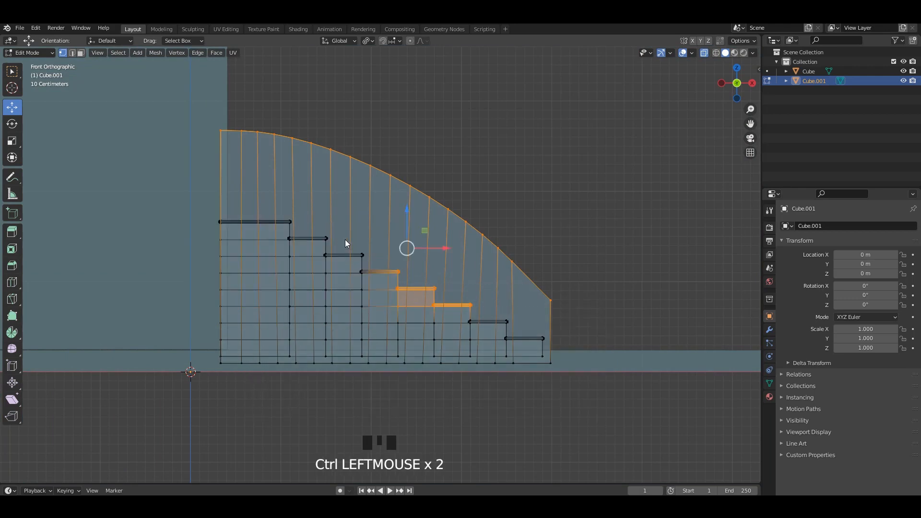
pyautogui.click(519, 264)
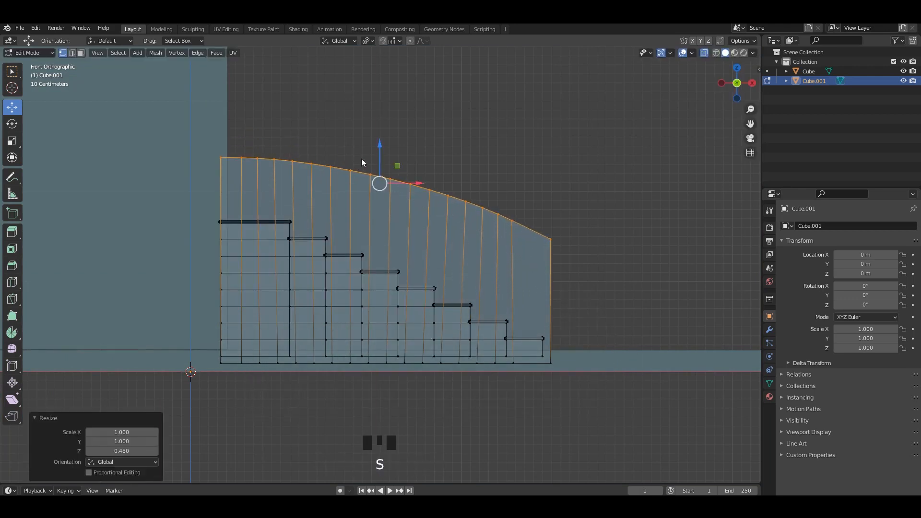
pyautogui.moveTo(366, 161); pyautogui.dragTo(382, 193)
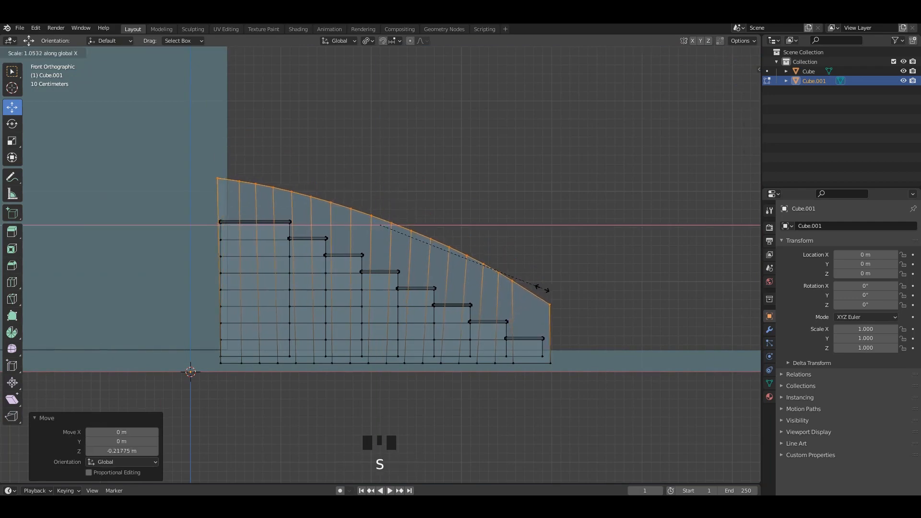
pyautogui.press('Tab')
pyautogui.click(542, 208)
# Duplicate the side wall's curved top faces in place, then scale the copy to 1.433 along Y and slightly along X
pyautogui.press('Tab')
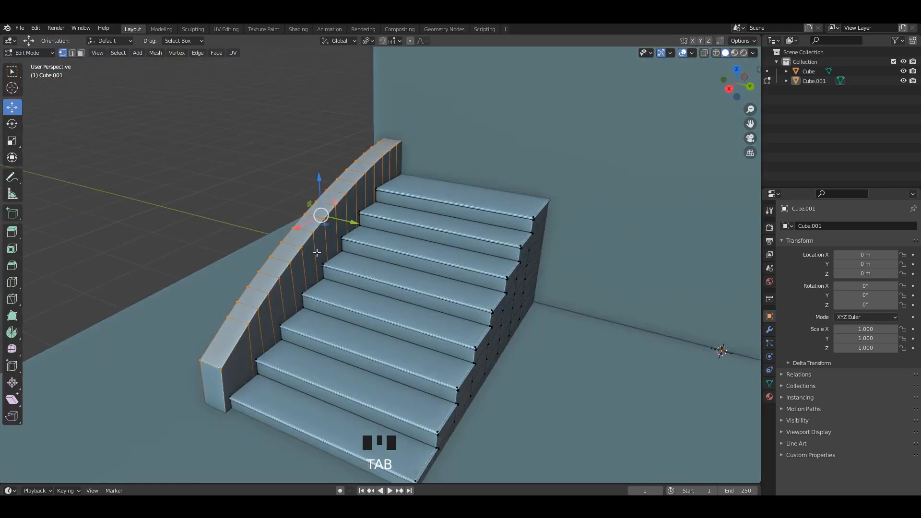
pyautogui.press('3')
pyautogui.keyDown('alt'); pyautogui.keyDown('shift'); pyautogui.click(330, 237); pyautogui.keyUp('shift'); pyautogui.keyUp('alt')
pyautogui.hotkey('alt', 'z')
pyautogui.keyDown('alt'); pyautogui.moveTo(329, 237); pyautogui.dragTo(598, 416, button='middle'); pyautogui.keyUp('alt')
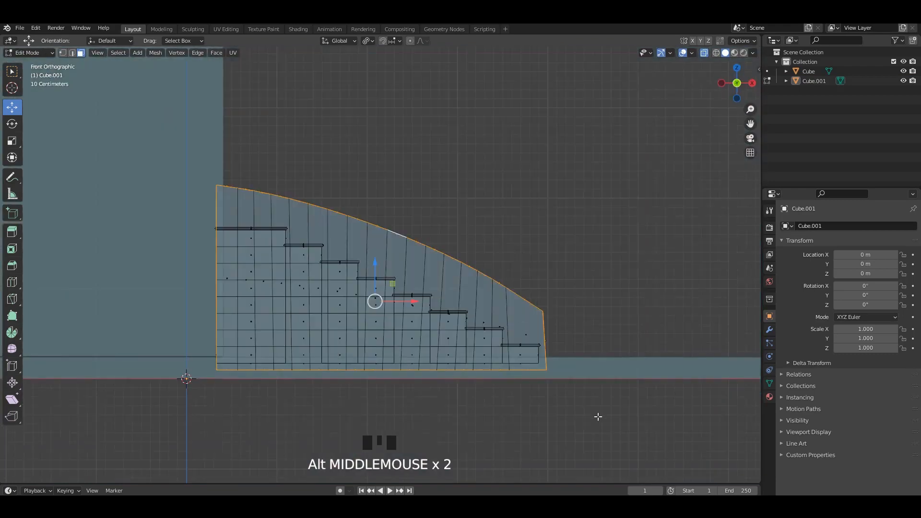
pyautogui.keyDown('ctrl'); pyautogui.moveTo(442, 432); pyautogui.dragTo(175, 323); pyautogui.keyUp('ctrl')
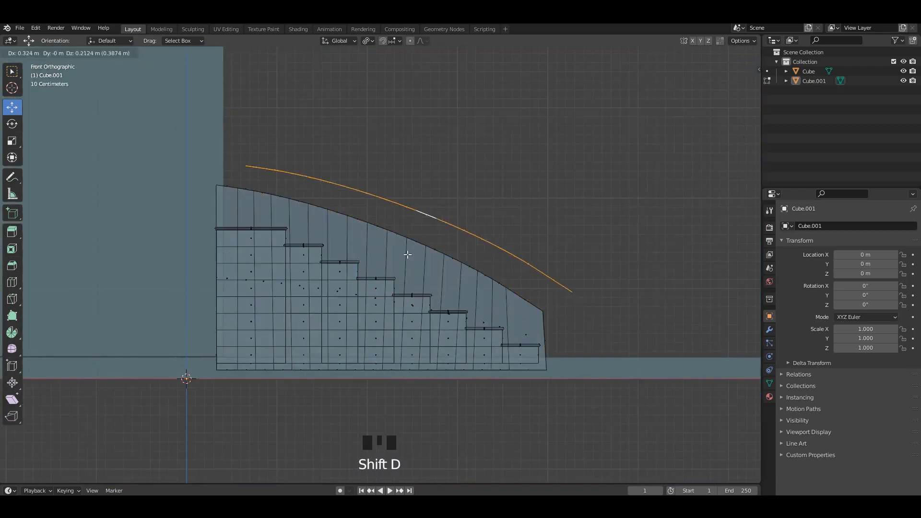
pyautogui.rightClick(408, 254)
pyautogui.hotkey('alt', 'z')
pyautogui.moveTo(408, 254); pyautogui.dragTo(367, 266, button='middle')
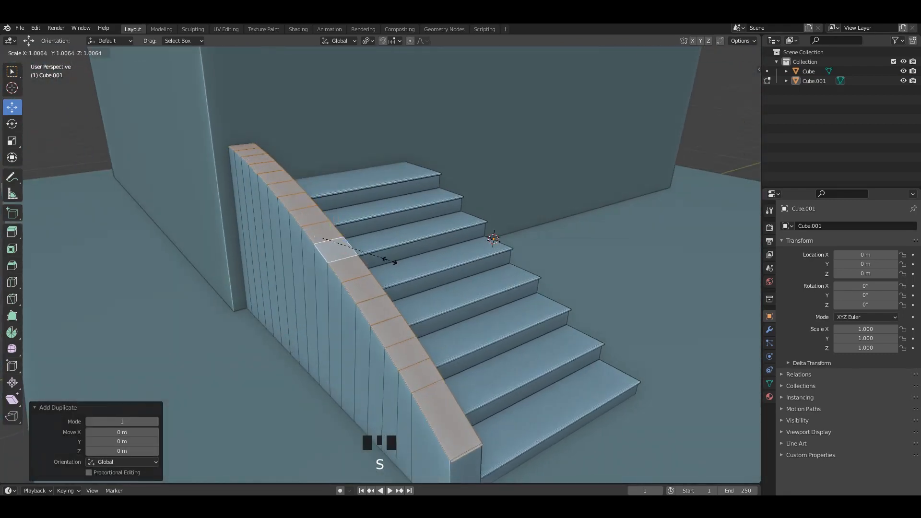
pyautogui.rightClick(389, 260)
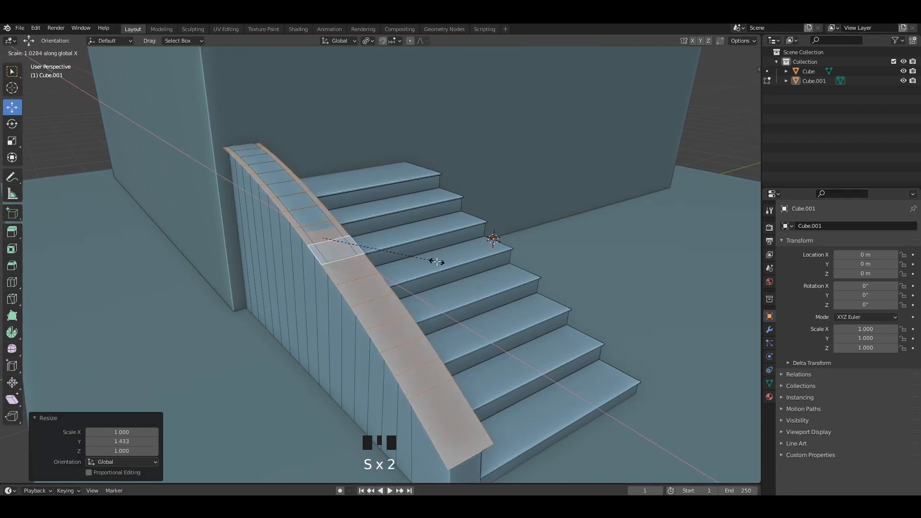
pyautogui.rightClick(437, 262)
# Extrude the duplicated strip slightly upward to form a cap on the side wall
pyautogui.moveTo(250, 357); pyautogui.dragTo(331, 312, button='middle')
pyautogui.hotkey('alt', 'z')
pyautogui.scroll(2, 418, 232)
pyautogui.press('e')
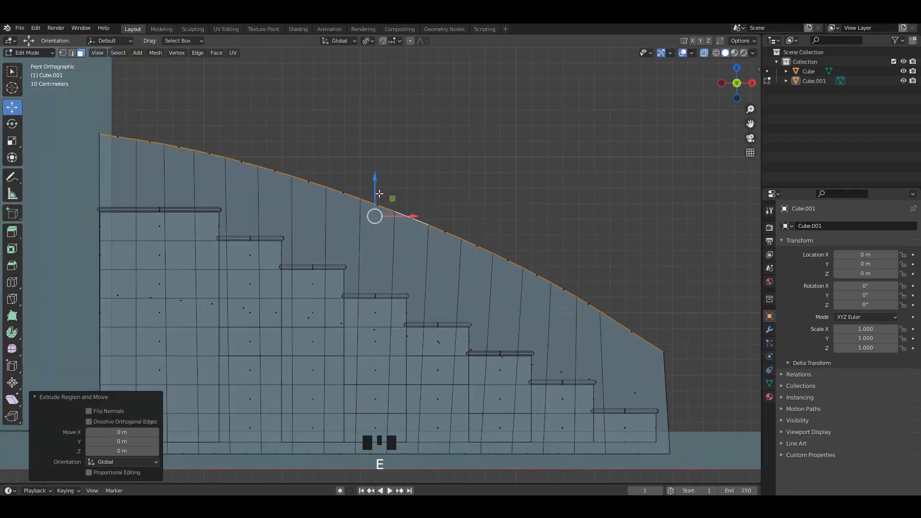
pyautogui.moveTo(376, 193); pyautogui.dragTo(377, 181)
pyautogui.hotkey('alt', 'z')
pyautogui.moveTo(379, 191); pyautogui.dragTo(322, 223, button='middle')
# Select the cap's outer side face loop and offset it along its normals with Shrink/Fatten
pyautogui.click(438, 230)
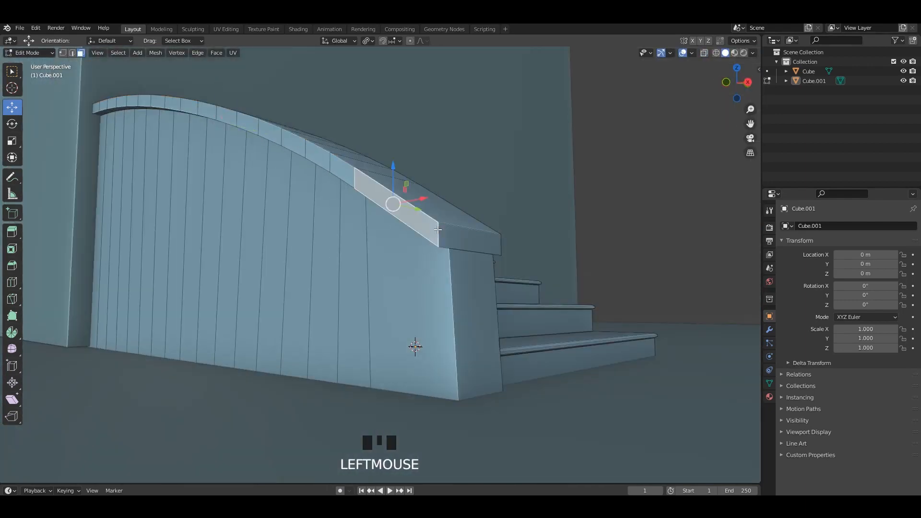
pyautogui.keyDown('alt'); pyautogui.click(437, 230); pyautogui.keyUp('alt')
pyautogui.moveTo(437, 230); pyautogui.dragTo(379, 269, button='middle')
pyautogui.rightClick(435, 230)
pyautogui.hotkey('alt', 's')
pyautogui.click(204, 361)
pyautogui.click(105, 463)
pyautogui.hotkey('ctrl', 'z')
pyautogui.hotkey('ctrl', 'z')
pyautogui.keyDown('shift'); pyautogui.moveTo(379, 269); pyautogui.dragTo(345, 230, button='middle'); pyautogui.keyUp('shift')
pyautogui.hotkey('alt', 's')
pyautogui.click(384, 253)
pyautogui.scroll(-1, 417, 239)
pyautogui.press('Tab')
# Select the whole side wall with its cap and duplicate it to the other side of the stairs
pyautogui.scroll(-2, 570, 198)
pyautogui.scroll(-2, 387, 215)
pyautogui.press('Tab')
pyautogui.hotkey('ctrl', 'l')
pyautogui.hotkey('shift', 'd')
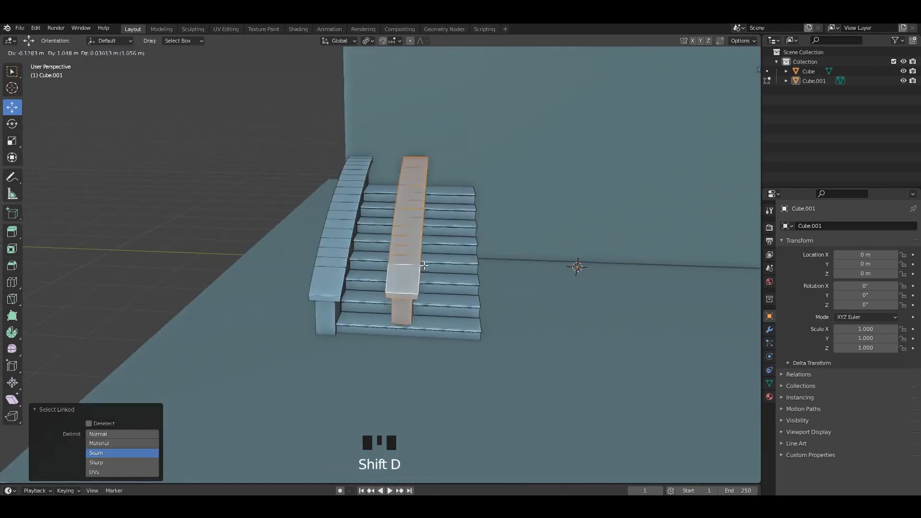
pyautogui.keyDown('alt'); pyautogui.moveTo(479, 249); pyautogui.dragTo(482, 218, button='middle'); pyautogui.keyUp('alt')
pyautogui.click(517, 238)
pyautogui.press('Tab')
# Select both side walls with their caps and scale them along Y to about 0.74
pyautogui.click(371, 257)
pyautogui.press('Tab')
pyautogui.click(353, 260)
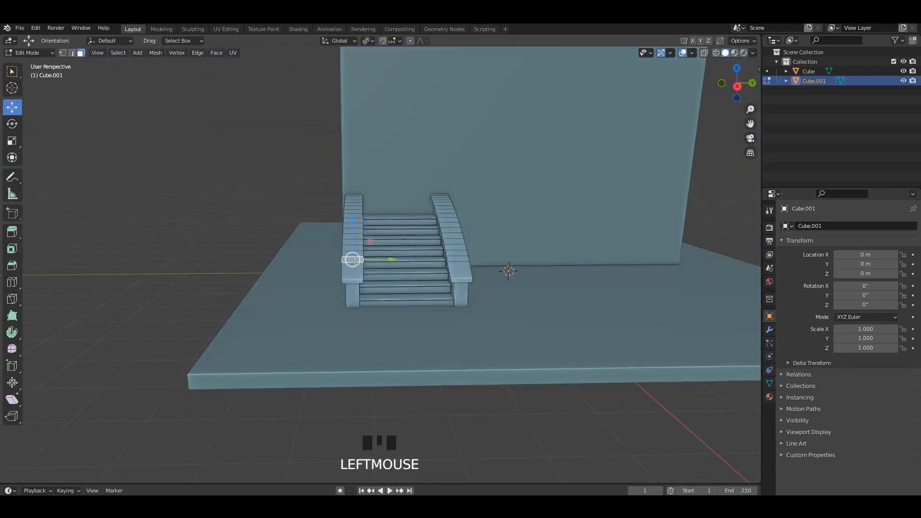
pyautogui.press('l')
pyautogui.keyDown('shift'); pyautogui.moveTo(461, 289); pyautogui.dragTo(549, 304, button='middle'); pyautogui.keyUp('shift')
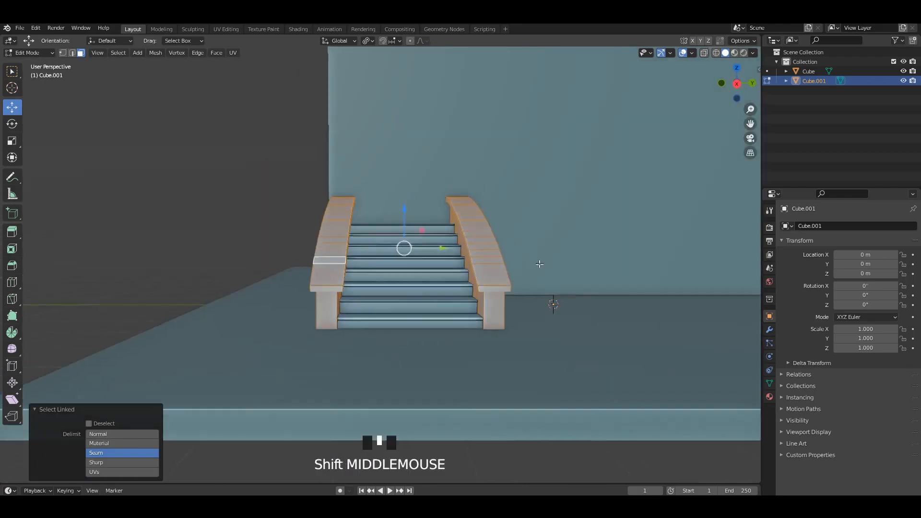
pyautogui.press('s')
pyautogui.press('x')
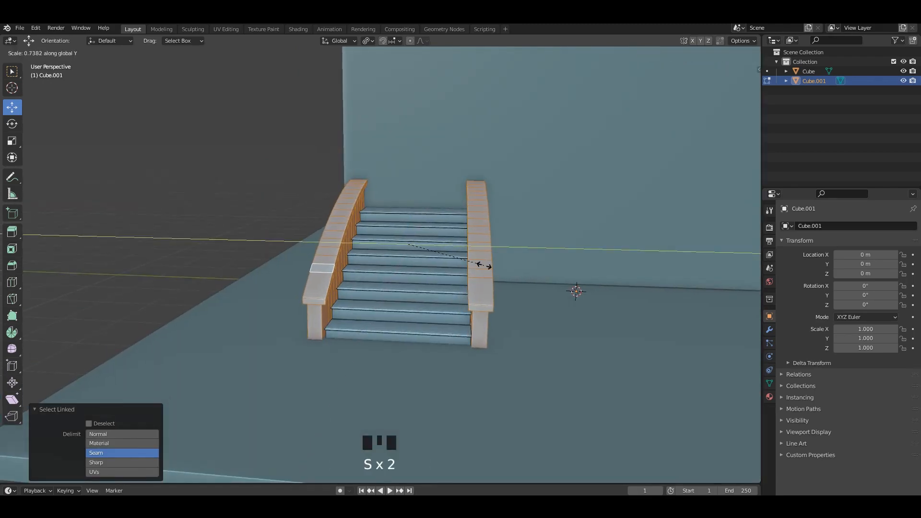
pyautogui.click(484, 265)
# Shift both side walls about 0.05 m along Y, then move the duplicated wall about 0.07 m inward against the stairs
pyautogui.keyDown('alt'); pyautogui.moveTo(482, 265); pyautogui.dragTo(432, 254, button='middle'); pyautogui.keyUp('alt')
pyautogui.scroll(4, 422, 249)
pyautogui.keyDown('shift'); pyautogui.moveTo(420, 247); pyautogui.dragTo(444, 230, button='middle'); pyautogui.keyUp('shift')
pyautogui.moveTo(500, 217); pyautogui.dragTo(506, 216)
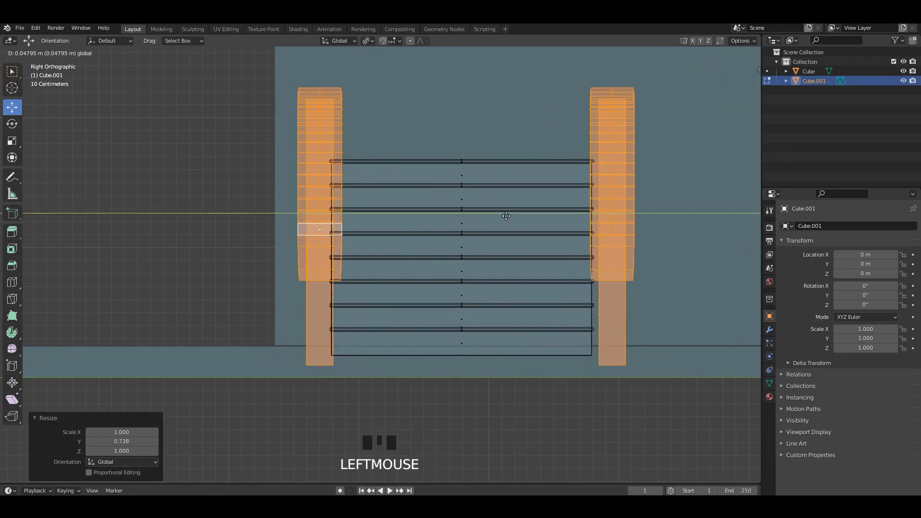
pyautogui.scroll(-2, 499, 213)
pyautogui.keyDown('ctrl'); pyautogui.moveTo(297, 115); pyautogui.dragTo(376, 358); pyautogui.keyUp('ctrl')
pyautogui.keyDown('shift'); pyautogui.moveTo(572, 240); pyautogui.dragTo(482, 260, button='middle'); pyautogui.keyUp('shift')
pyautogui.scroll(1, 482, 260)
pyautogui.moveTo(493, 249); pyautogui.dragTo(485, 249)
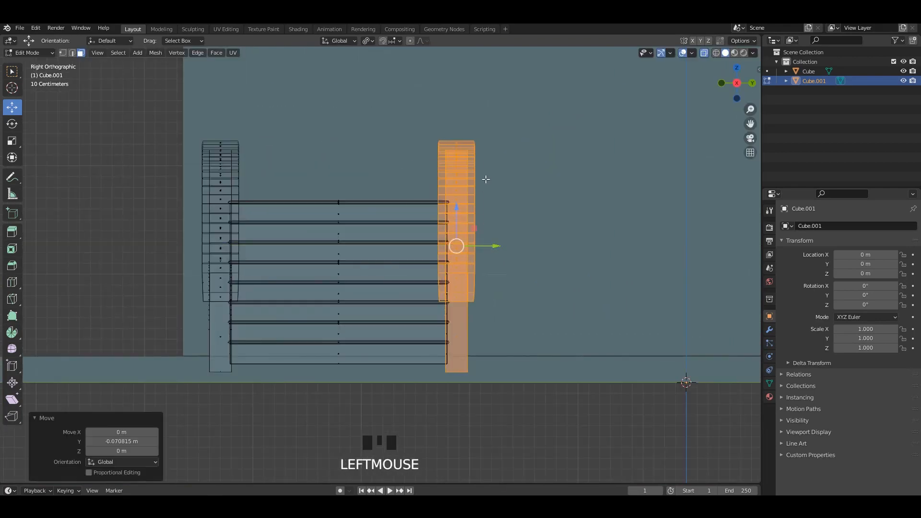
# Select both side wall caps, narrow them along Y, and save the file
pyautogui.click(472, 154)
pyautogui.press('l')
pyautogui.press('l')
pyautogui.moveTo(472, 180); pyautogui.dragTo(499, 214, button='middle')
pyautogui.hotkey('alt', 'z')
pyautogui.press('s')
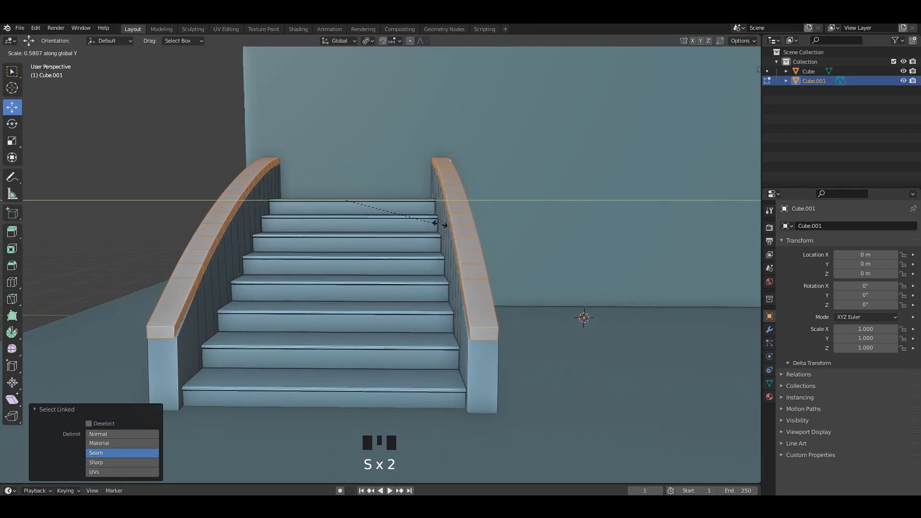
pyautogui.click(469, 229)
pyautogui.press('Tab')
pyautogui.moveTo(164, 203); pyautogui.dragTo(477, 206, button='middle')
pyautogui.hotkey('ctrl', 's')
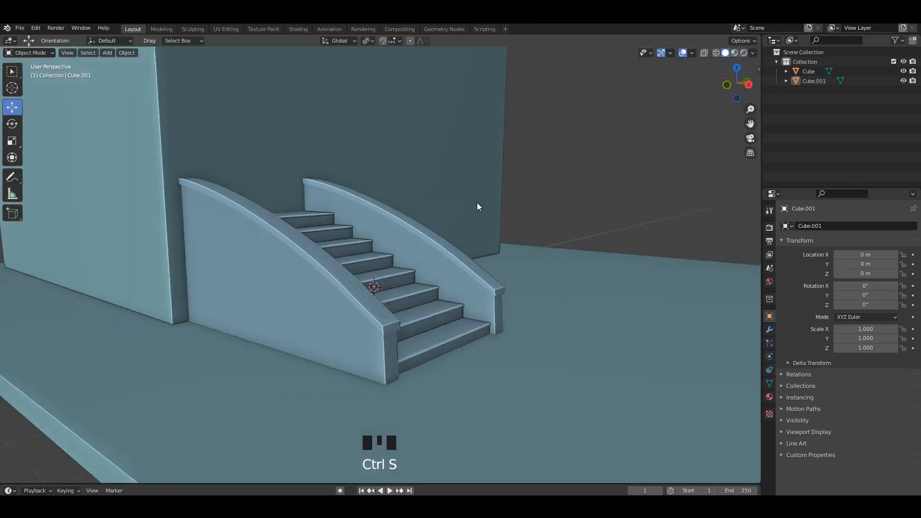
# Select the building's front face above the stairs and duplicate it in place
pyautogui.scroll(-2, 419, 249)
pyautogui.click(649, 197)
pyautogui.moveTo(419, 249); pyautogui.dragTo(537, 226, button='middle')
pyautogui.scroll(-2, 537, 225)
pyautogui.click(462, 185)
pyautogui.keyDown('shift'); pyautogui.moveTo(463, 186); pyautogui.dragTo(422, 334, button='middle'); pyautogui.keyUp('shift')
pyautogui.click(489, 219)
pyautogui.click(461, 228)
pyautogui.press('Tab')
pyautogui.click(479, 379)
pyautogui.click(437, 307)
pyautogui.scroll(-1, 412, 288)
pyautogui.hotkey('shift', 'd')
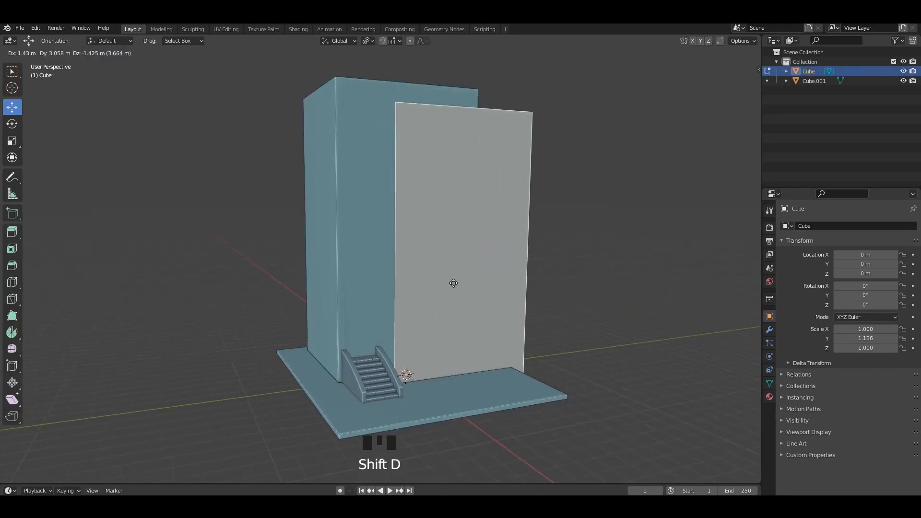
pyautogui.rightClick(454, 282)
# Flatten the duplicated face vertically into a narrow band and lower it about 3.89 m to the top of the ground storey
pyautogui.moveTo(616, 316); pyautogui.dragTo(598, 317, button='middle')
pyautogui.press('z')
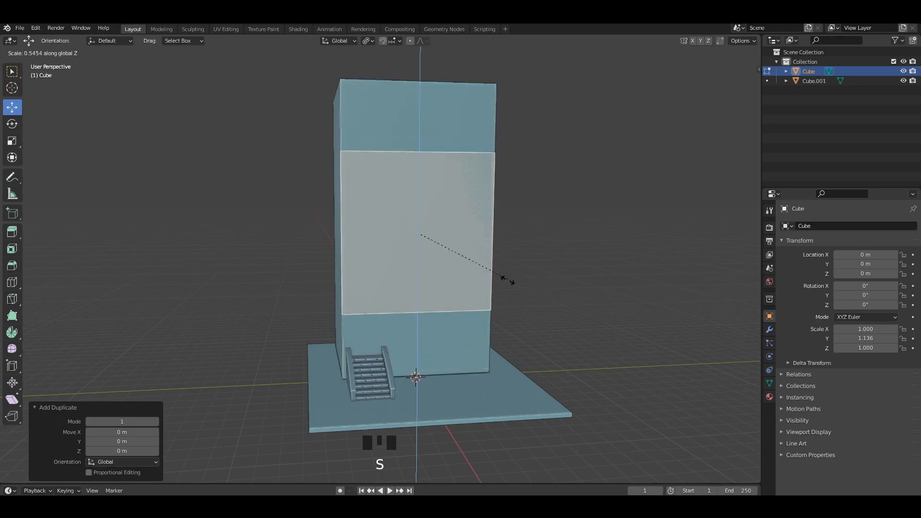
pyautogui.press('g')
pyautogui.press('z')
pyautogui.click(451, 331)
pyautogui.press('`')
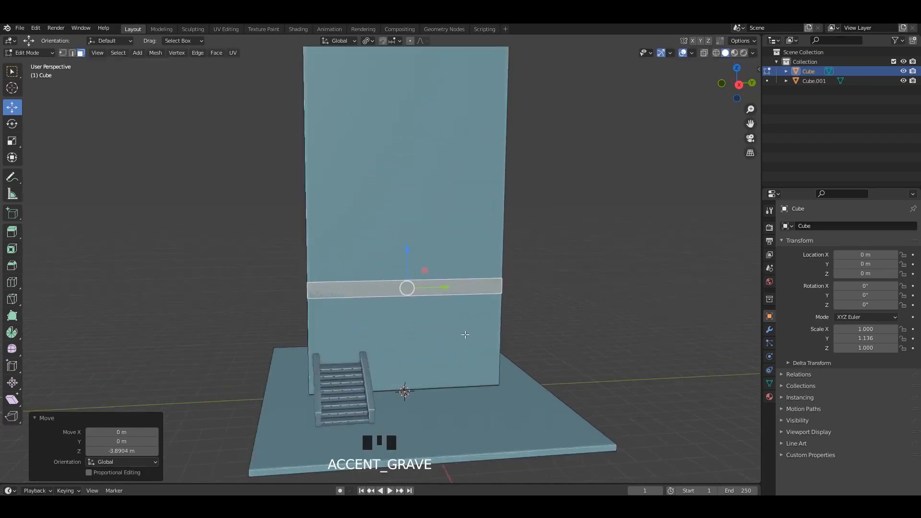
pyautogui.moveTo(480, 333); pyautogui.dragTo(597, 331, button='middle')
pyautogui.press('s')
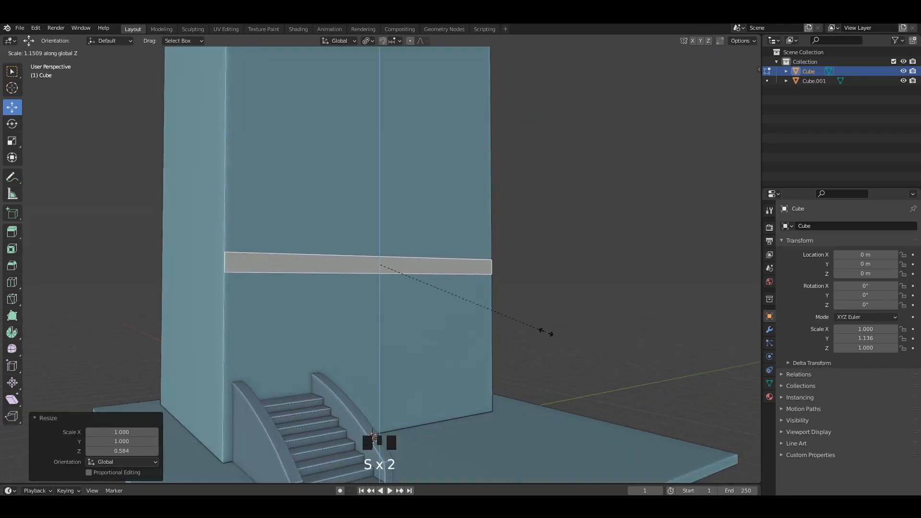
pyautogui.click(566, 338)
# Extrude the band outward from the facade to form a horizontal ledge
pyautogui.scroll(2, 432, 277)
pyautogui.moveTo(430, 278); pyautogui.dragTo(461, 296, button='middle')
pyautogui.press('e')
pyautogui.click(502, 279)
pyautogui.press('Tab')
pyautogui.click(465, 261)
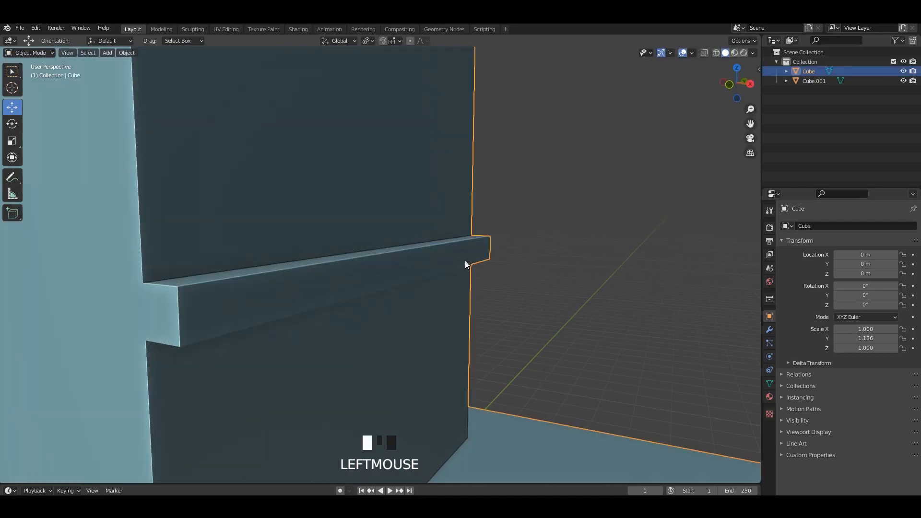
# Bevel the ledge's lower front edge about 0.434 m wide with 15 segments
pyautogui.press('Tab')
pyautogui.moveTo(465, 261); pyautogui.dragTo(481, 236, button='middle')
pyautogui.keyDown('shift'); pyautogui.moveTo(481, 236); pyautogui.dragTo(508, 263, button='middle'); pyautogui.keyUp('shift')
pyautogui.press('2')
pyautogui.click(389, 259)
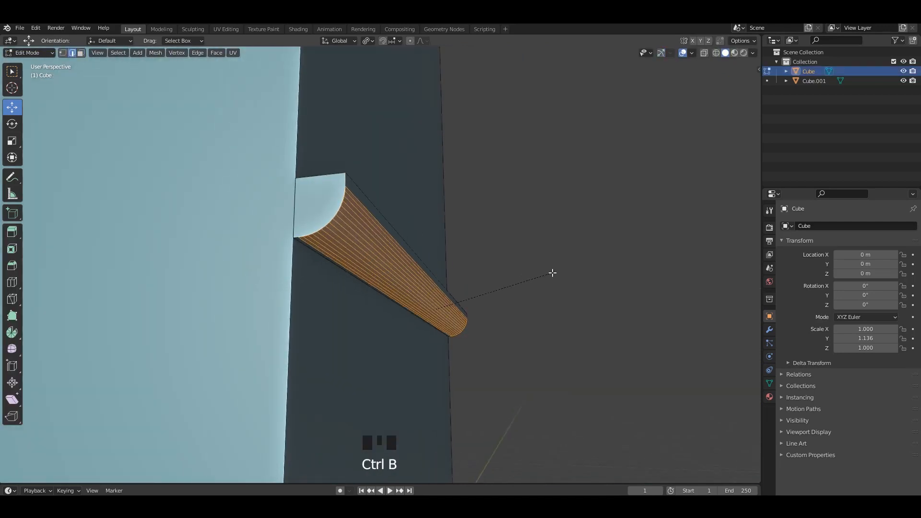
pyautogui.click(552, 273)
# Switch the bevel to a custom molding preset profile, set its width type to Width, and adjust the width
pyautogui.click(140, 467)
pyautogui.click(106, 312)
pyautogui.click(79, 352)
pyautogui.scroll(1, 108, 332)
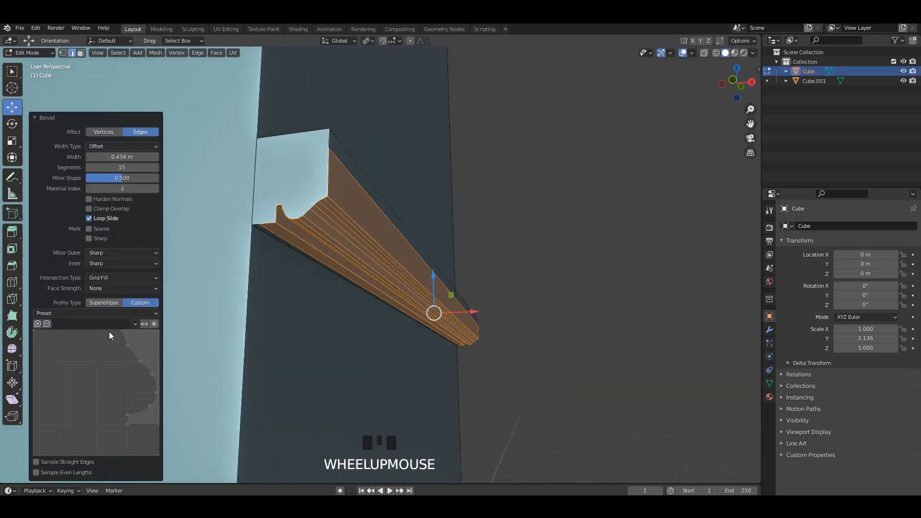
pyautogui.click(71, 340)
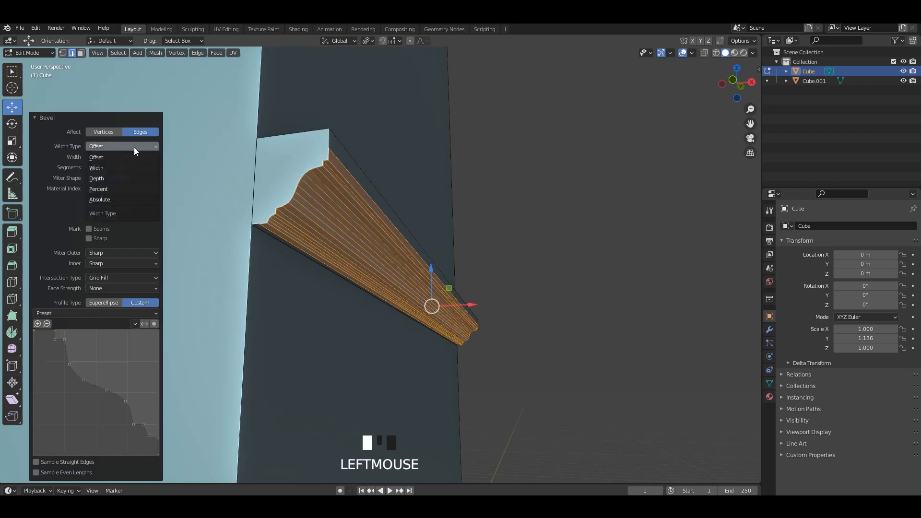
pyautogui.click(103, 168)
pyautogui.moveTo(126, 157); pyautogui.dragTo(144, 156)
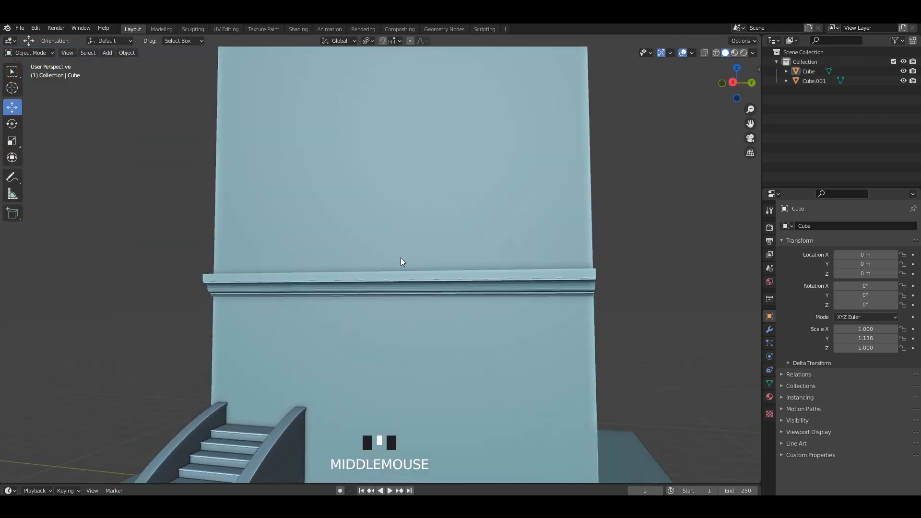
# Shade the building smooth and enable Auto Smooth at 30°
pyautogui.click(401, 258)
pyautogui.rightClick(401, 257)
pyautogui.click(401, 258)
pyautogui.click(769, 384)
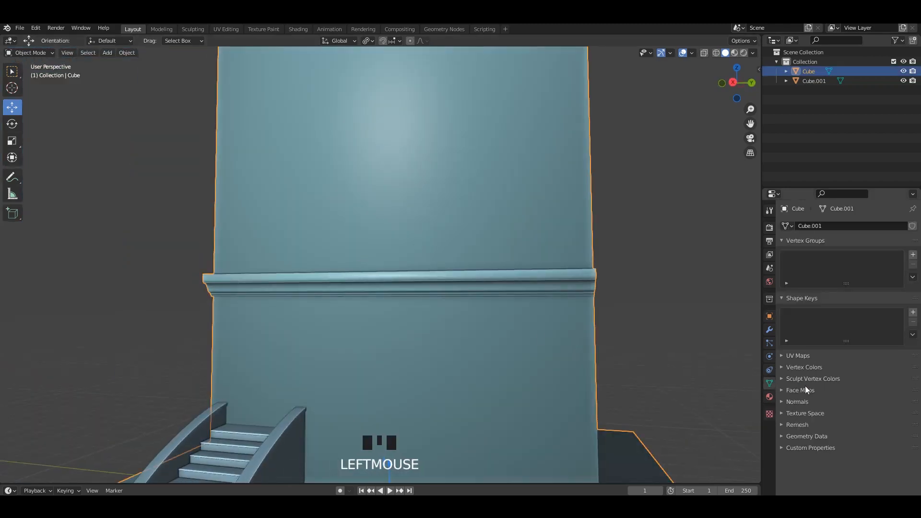
pyautogui.click(835, 416)
# Separate the molded ledge from the building into its own object and select it
pyautogui.scroll(-3, 496, 287)
pyautogui.moveTo(496, 287); pyautogui.dragTo(519, 291, button='middle')
pyautogui.press('Tab')
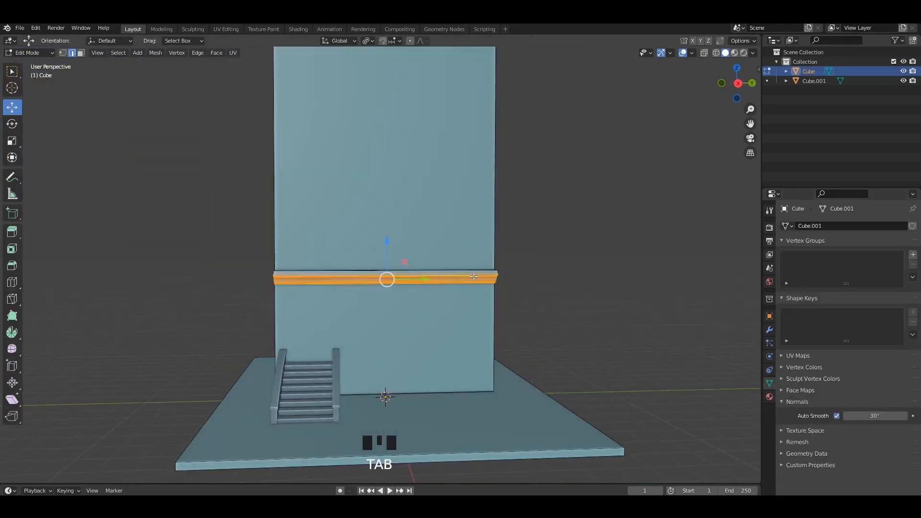
pyautogui.press('l')
pyautogui.press('p')
pyautogui.click(473, 277)
pyautogui.press('Tab')
pyautogui.click(485, 274)
pyautogui.rightClick(485, 274)
pyautogui.moveTo(535, 249); pyautogui.dragTo(554, 245, button='middle')
# Apply all transforms to the molded ledge and to the building
pyautogui.hotkey('ctrl', 'a')
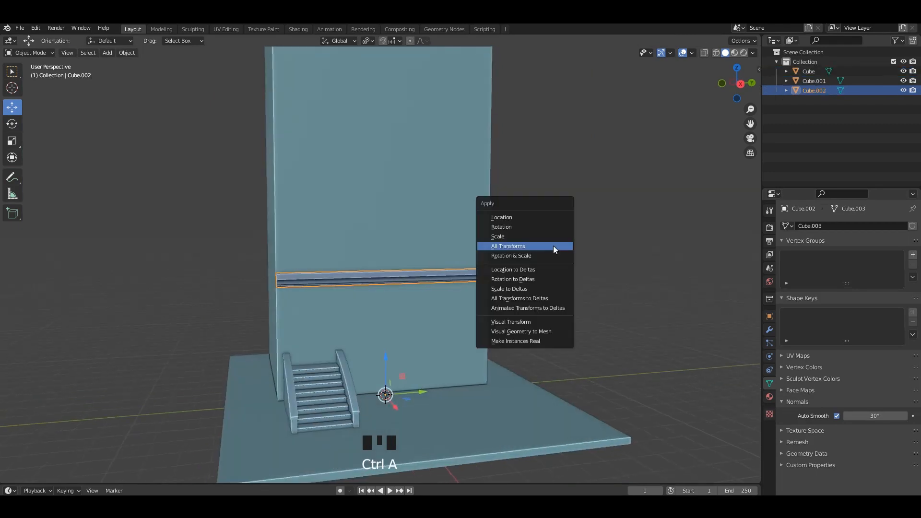
pyautogui.click(554, 246)
pyautogui.click(489, 272)
pyautogui.hotkey('ctrl', 'a')
pyautogui.click(489, 274)
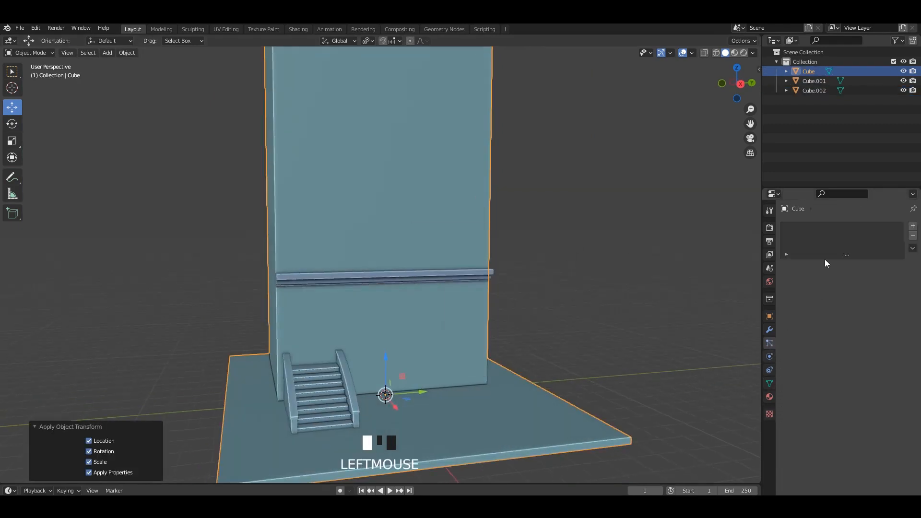
pyautogui.click(818, 226)
pyautogui.click(719, 250)
pyautogui.scroll(-1, 530, 255)
pyautogui.moveTo(530, 254); pyautogui.dragTo(537, 254, button='middle')
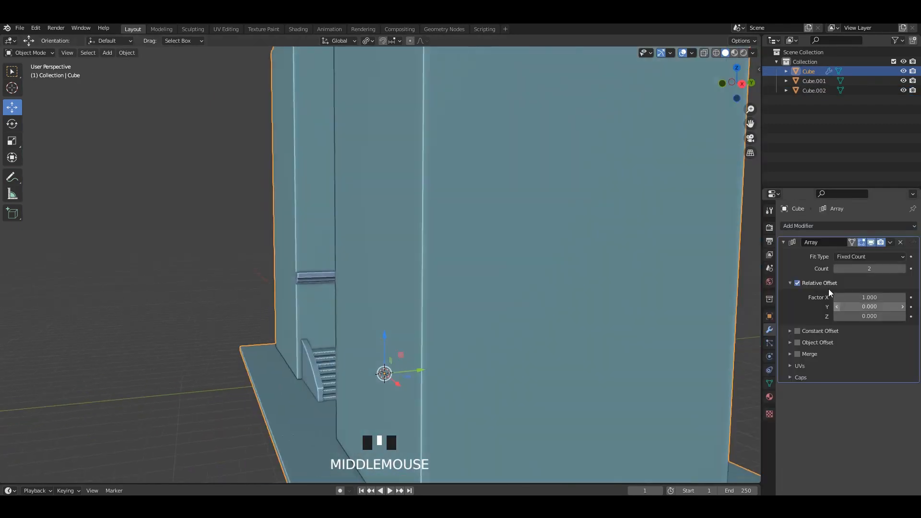
pyautogui.scroll(-2, 538, 255)
# Add an Array modifier to the molded ledge with a count of 3, relative offset X 0 and Z about 7.6
pyautogui.click(406, 282)
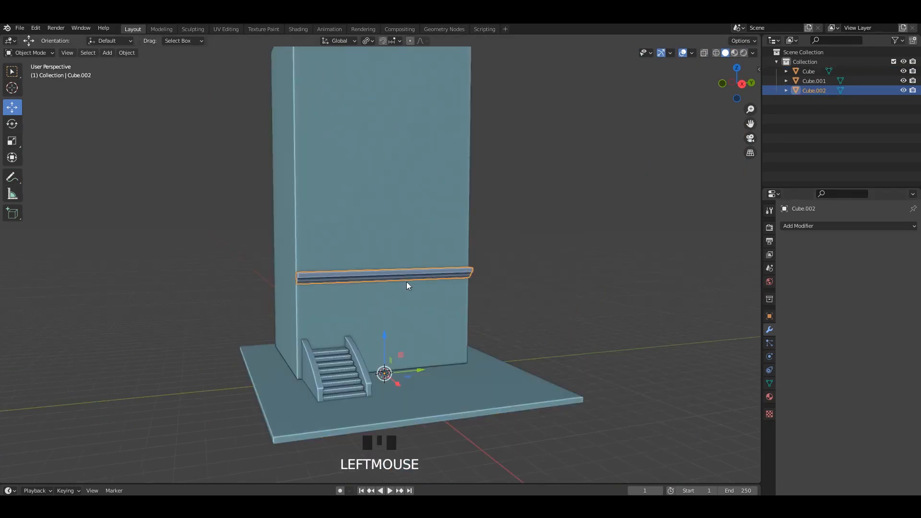
pyautogui.click(819, 226)
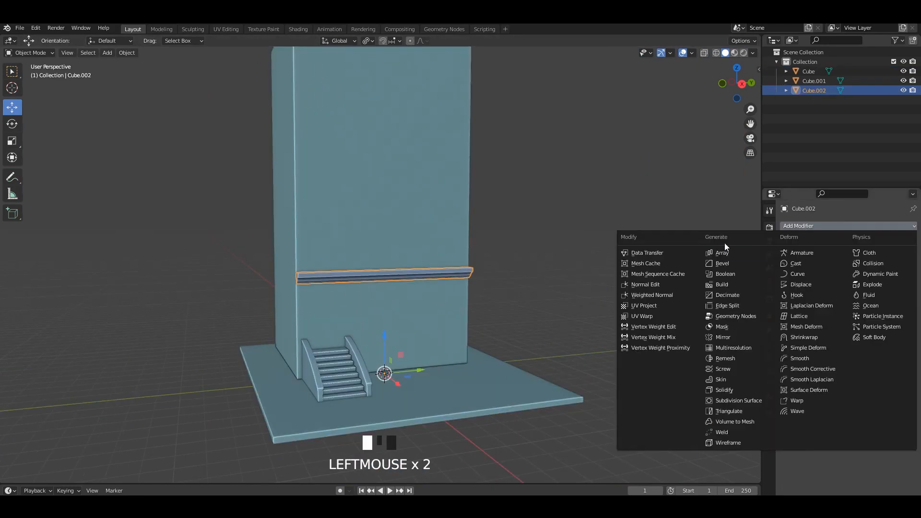
pyautogui.click(724, 242)
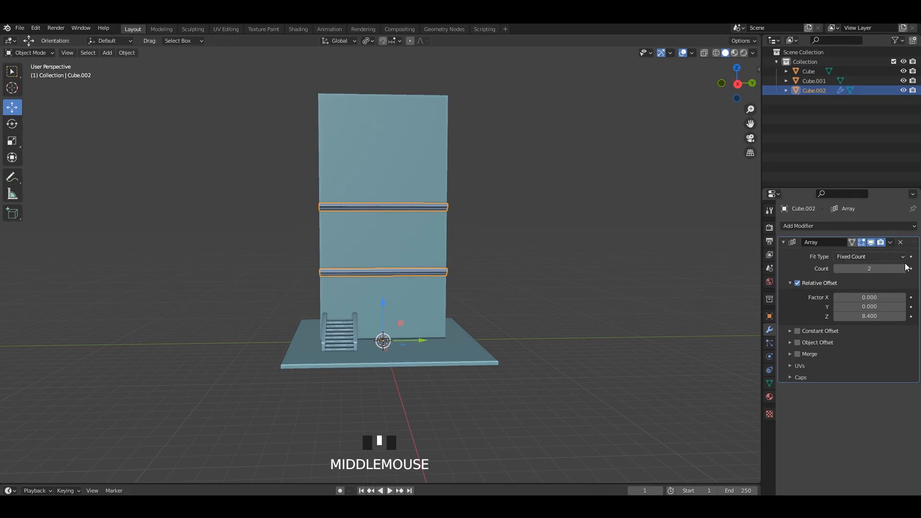
pyautogui.moveTo(719, 261); pyautogui.dragTo(730, 276, button='middle')
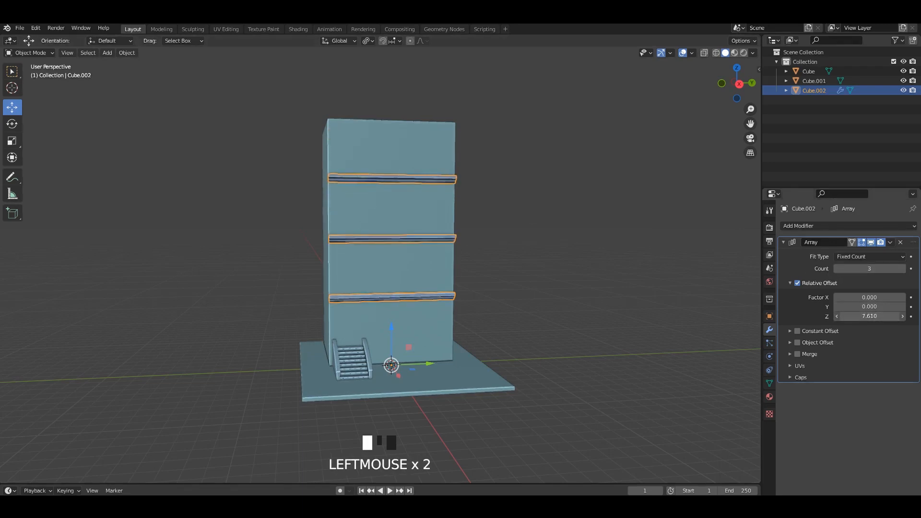
pyautogui.moveTo(869, 317); pyautogui.dragTo(872, 316)
# Extrude the building's top face upward to add a narrow band for the cornice
pyautogui.click(501, 230)
pyautogui.moveTo(501, 230); pyautogui.dragTo(533, 234, button='middle')
pyautogui.keyDown('shift'); pyautogui.moveTo(533, 235); pyautogui.dragTo(556, 269, button='middle'); pyautogui.keyUp('shift')
pyautogui.press('Tab')
pyautogui.scroll(3, 409, 195)
pyautogui.moveTo(409, 195)
pyautogui.mouseDown(button='middle')
pyautogui.moveTo(440, 220)
pyautogui.moveTo(394, 204)
pyautogui.moveTo(409, 181)
pyautogui.mouseUp(button='middle')
pyautogui.press('Tab')
pyautogui.click(438, 215)
pyautogui.press('Tab')
pyautogui.scroll(1, 433, 214)
pyautogui.click(413, 183)
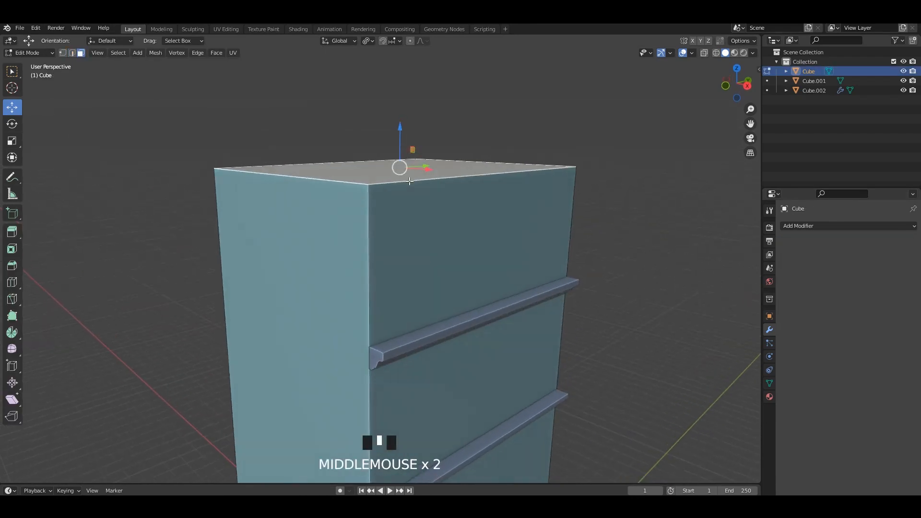
pyautogui.click(408, 162)
pyautogui.click(444, 167)
# Extrude the band's front face slightly outward and its underside downward by about 0.45 m
pyautogui.hotkey('shift', 'd')
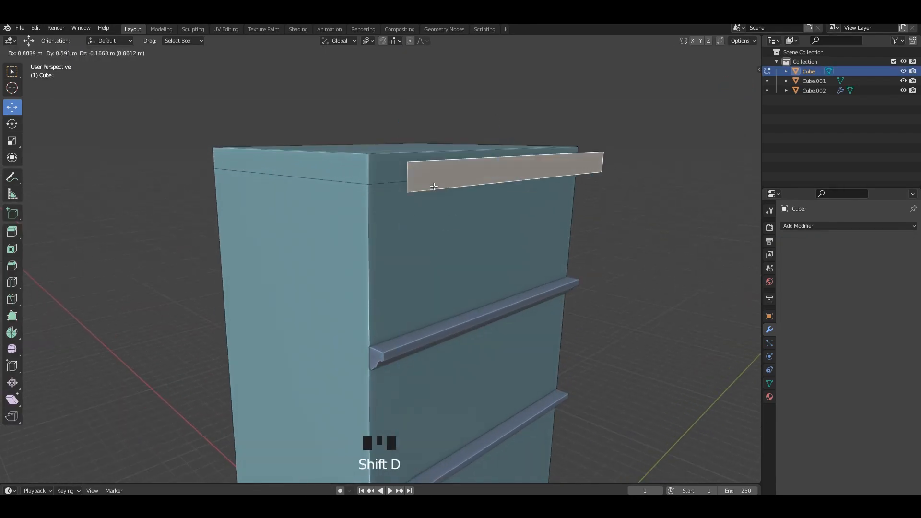
pyautogui.rightClick(485, 185)
pyautogui.moveTo(501, 228); pyautogui.dragTo(515, 225, button='middle')
pyautogui.click(520, 224)
pyautogui.scroll(1, 444, 241)
pyautogui.moveTo(438, 269); pyautogui.dragTo(447, 314, button='middle')
pyautogui.click(427, 210)
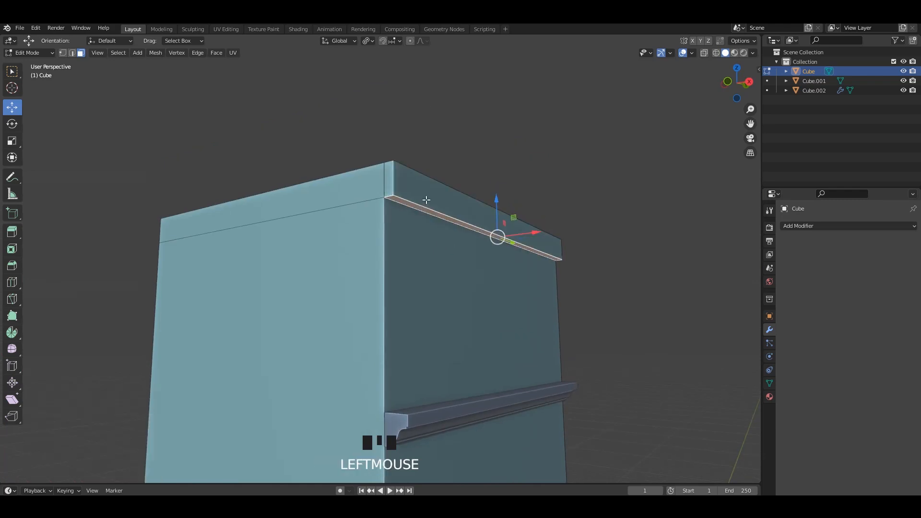
pyautogui.hotkey('ctrl', 'z')
pyautogui.press('e')
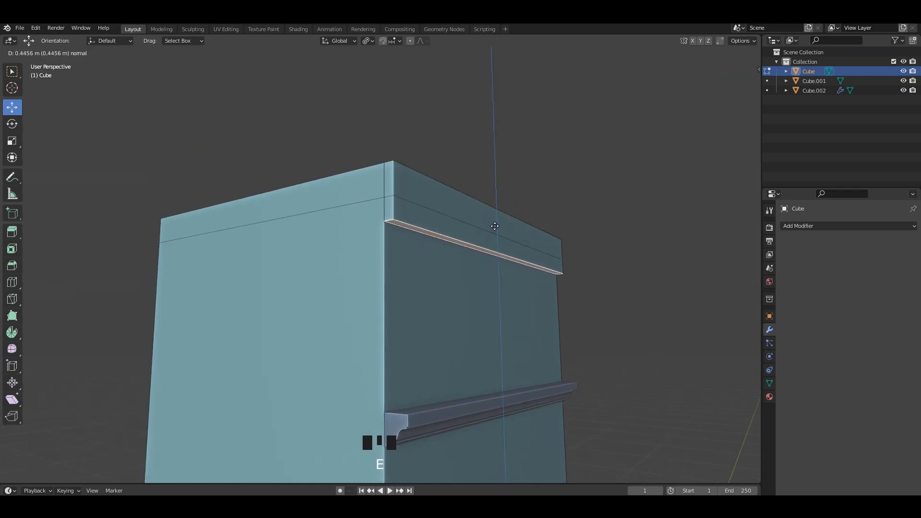
pyautogui.click(495, 226)
# Extrude the upper front face of the cornice farther outward and bevel the inner edge beneath it into a molding
pyautogui.scroll(2, 419, 240)
pyautogui.keyDown('shift'); pyautogui.moveTo(418, 240); pyautogui.dragTo(479, 229, button='middle'); pyautogui.keyUp('shift')
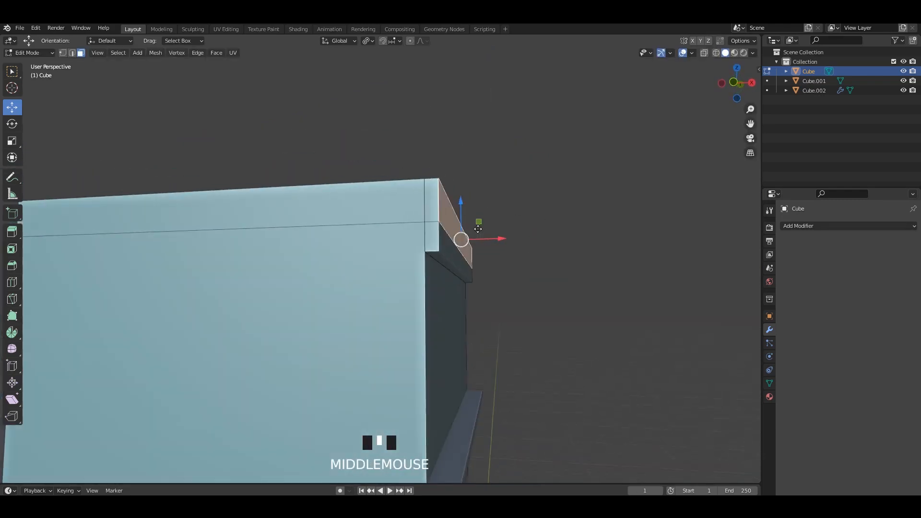
pyautogui.click(497, 225)
pyautogui.press('2')
pyautogui.scroll(2, 543, 262)
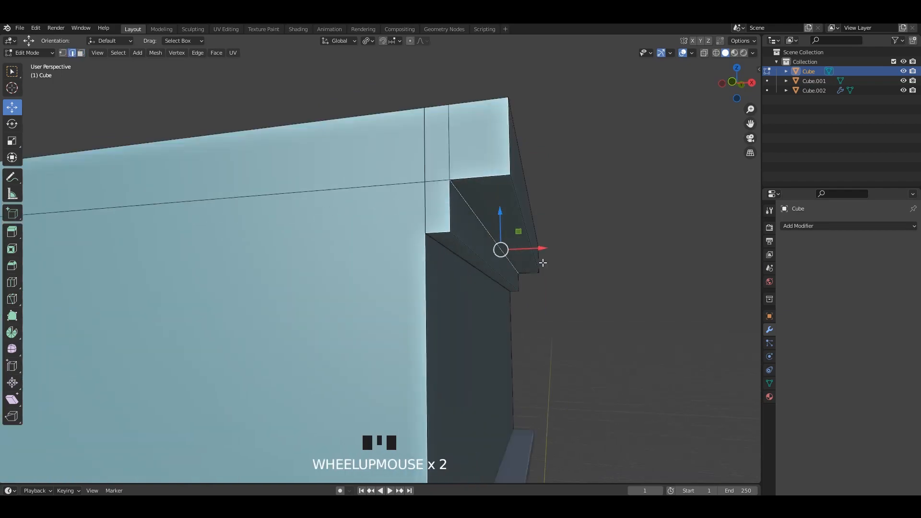
pyautogui.click(573, 261)
pyautogui.press('Tab')
# Examine the whole building front with its arrayed ledges and top cornice
pyautogui.moveTo(600, 243); pyautogui.dragTo(461, 238, button='middle')
pyautogui.scroll(-3, 441, 228)
pyautogui.keyDown('alt'); pyautogui.moveTo(509, 238); pyautogui.dragTo(546, 236, button='middle'); pyautogui.keyUp('alt')
pyautogui.scroll(-1, 425, 220)
pyautogui.keyDown('shift'); pyautogui.moveTo(444, 273); pyautogui.dragTo(441, 224, button='middle'); pyautogui.keyUp('shift')
pyautogui.keyDown('shift'); pyautogui.moveTo(442, 225); pyautogui.dragTo(364, 230, button='middle'); pyautogui.keyUp('shift')
pyautogui.scroll(2, 424, 229)
pyautogui.click(498, 241)
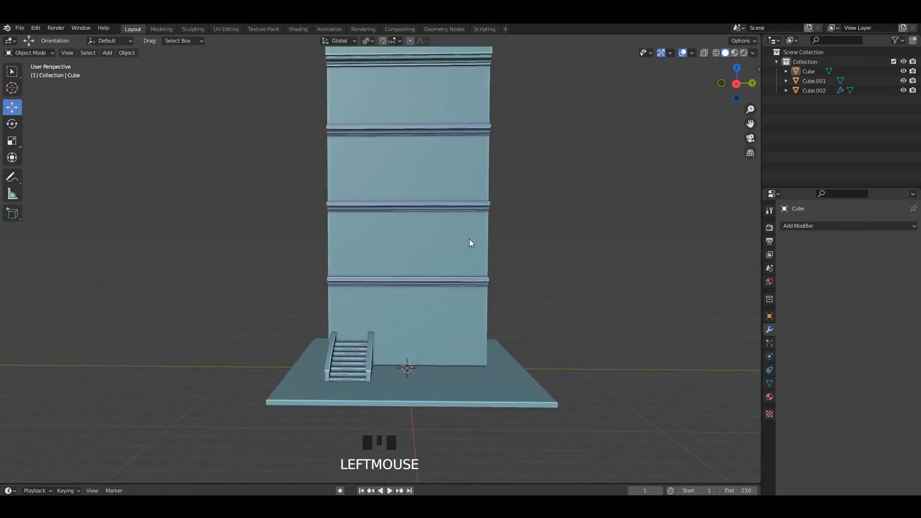
pyautogui.moveTo(469, 241); pyautogui.dragTo(497, 243, button='middle')
# Add a 2 m cube at the world origin
pyautogui.click(388, 374)
pyautogui.moveTo(388, 374); pyautogui.dragTo(523, 140, button='middle')
pyautogui.click(410, 373)
pyautogui.hotkey('shift', 'a')
pyautogui.click(330, 192)
# Move the new cube to the building's front corner beside the stairs and scale it down
pyautogui.press('KP_7')
pyautogui.hotkey('alt', 'z')
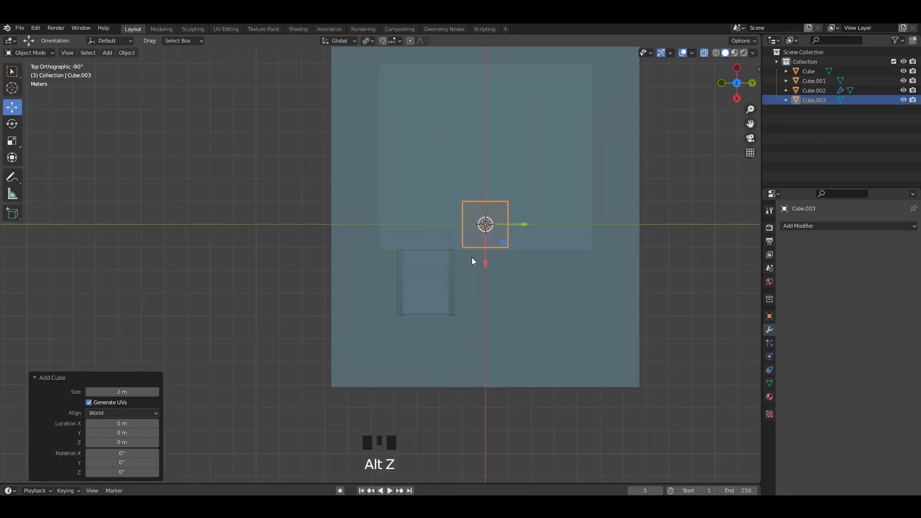
pyautogui.scroll(4, 601, 181)
pyautogui.moveTo(391, 211); pyautogui.dragTo(387, 215)
pyautogui.keyDown('alt'); pyautogui.moveTo(404, 213); pyautogui.dragTo(400, 195, button='middle'); pyautogui.keyUp('alt')
pyautogui.keyDown('shift'); pyautogui.moveTo(391, 216); pyautogui.dragTo(385, 171, button='middle'); pyautogui.keyUp('shift')
pyautogui.keyDown('alt'); pyautogui.moveTo(379, 192); pyautogui.dragTo(395, 193, button='middle'); pyautogui.keyUp('alt')
pyautogui.keyDown('alt'); pyautogui.moveTo(391, 197); pyautogui.dragTo(390, 217, button='middle'); pyautogui.keyUp('alt')
pyautogui.scroll(3, 389, 217)
pyautogui.keyDown('shift'); pyautogui.moveTo(348, 262); pyautogui.dragTo(450, 318, button='middle'); pyautogui.keyUp('shift')
pyautogui.press('s')
pyautogui.click(478, 246)
pyautogui.moveTo(453, 311); pyautogui.dragTo(413, 290)
pyautogui.moveTo(414, 289); pyautogui.dragTo(343, 274, button='middle')
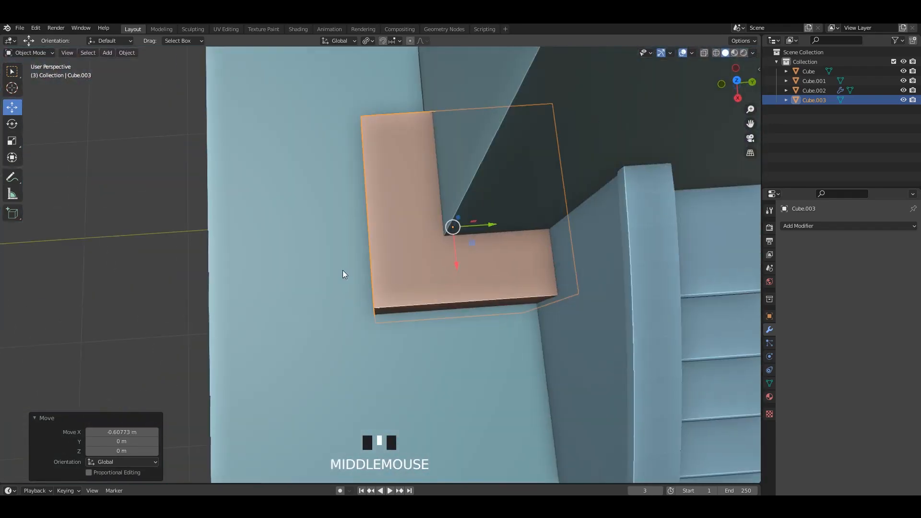
# Nudge the cube along X and Y so it wraps around the building's corner
pyautogui.scroll(2, 482, 228)
pyautogui.scroll(2, 487, 232)
pyautogui.moveTo(428, 230); pyautogui.dragTo(394, 231)
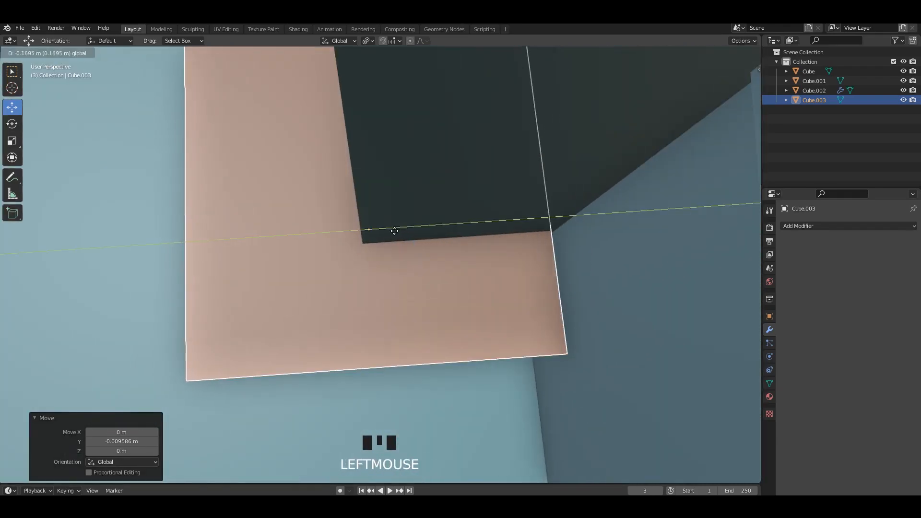
pyautogui.moveTo(342, 269); pyautogui.dragTo(408, 274, button='middle')
pyautogui.keyDown('shift'); pyautogui.moveTo(409, 274); pyautogui.dragTo(407, 261, button='middle'); pyautogui.keyUp('shift')
pyautogui.moveTo(377, 270); pyautogui.dragTo(406, 271)
pyautogui.scroll(-2, 407, 269)
pyautogui.moveTo(407, 270); pyautogui.dragTo(379, 251, button='middle')
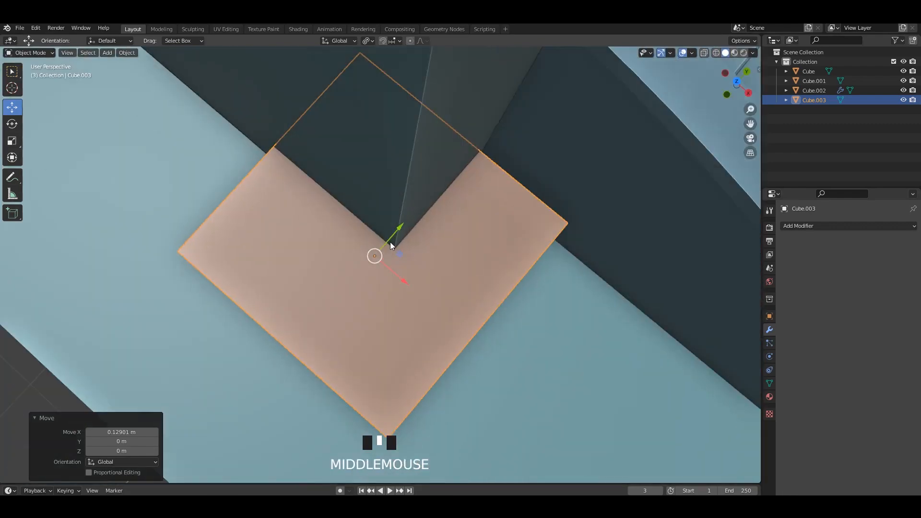
pyautogui.moveTo(391, 242); pyautogui.dragTo(411, 228)
pyautogui.moveTo(418, 260); pyautogui.dragTo(423, 264)
pyautogui.scroll(-3, 423, 262)
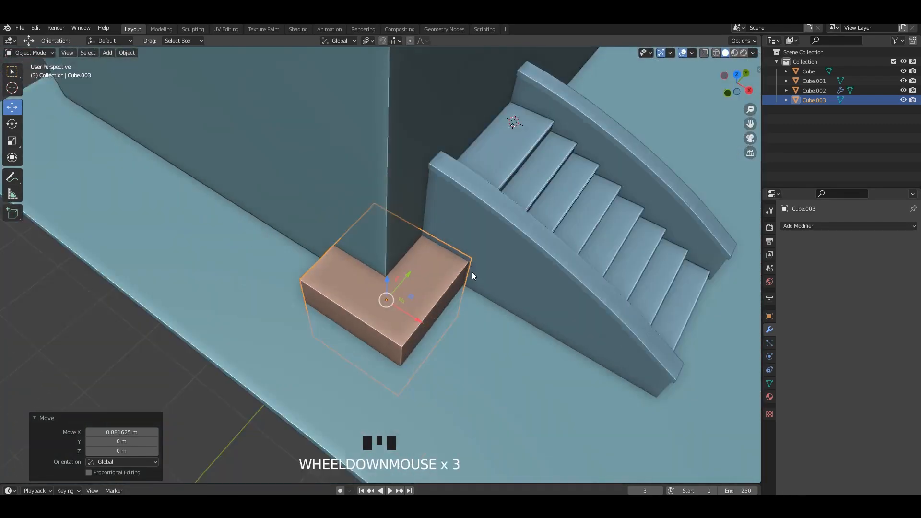
# Isolate the corner cube, flatten it along Z, and stack a duplicate on top of it
pyautogui.moveTo(470, 272); pyautogui.dragTo(427, 217, button='middle')
pyautogui.press('KP_Divide')
pyautogui.scroll(-2, 569, 346)
pyautogui.press('s')
pyautogui.press('z')
pyautogui.click(413, 221)
pyautogui.scroll(-2, 427, 244)
pyautogui.hotkey('shift', 'd')
pyautogui.moveTo(384, 232); pyautogui.dragTo(383, 175)
# Extrude one side face of the upper block outward along Y to lengthen it
pyautogui.press('Tab')
pyautogui.moveTo(384, 175); pyautogui.dragTo(372, 197, button='middle')
pyautogui.press('3')
pyautogui.click(403, 237)
pyautogui.moveTo(403, 237); pyautogui.dragTo(472, 255, button='middle')
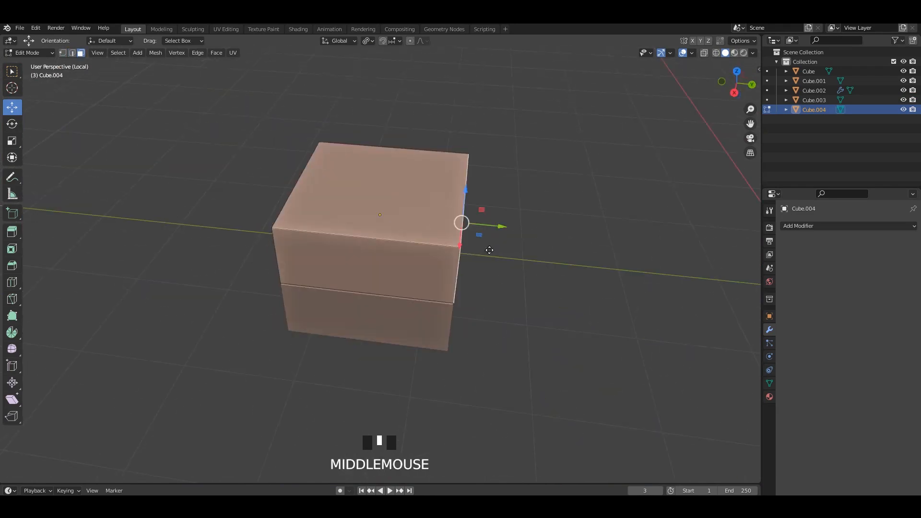
pyautogui.press('e')
pyautogui.click(532, 252)
pyautogui.click(246, 393)
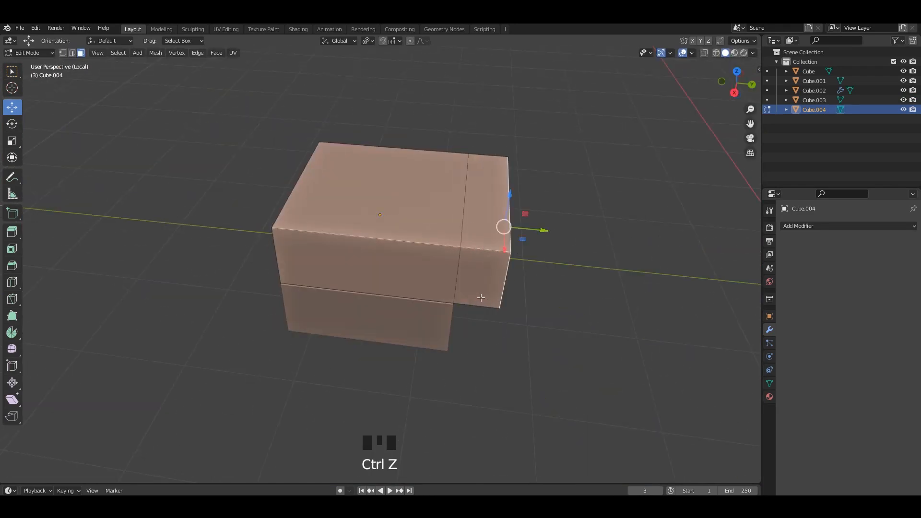
pyautogui.hotkey('ctrl', 'z')
# Extrude the adjoining side face of the upper block 1 m into an L shape and leave the isolated view
pyautogui.moveTo(481, 297); pyautogui.dragTo(521, 264, button='middle')
pyautogui.click(547, 288)
pyautogui.click(362, 240)
pyautogui.click(424, 271)
pyautogui.moveTo(362, 240); pyautogui.dragTo(406, 258, button='middle')
pyautogui.press('e')
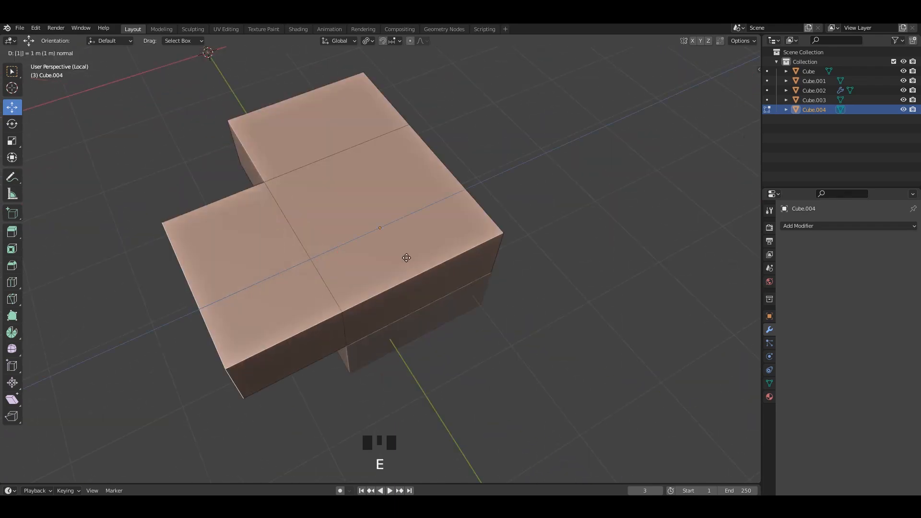
pyautogui.click(407, 257)
pyautogui.press('Tab')
pyautogui.click(521, 209)
pyautogui.moveTo(522, 207); pyautogui.dragTo(377, 161, button='middle')
pyautogui.press('/')
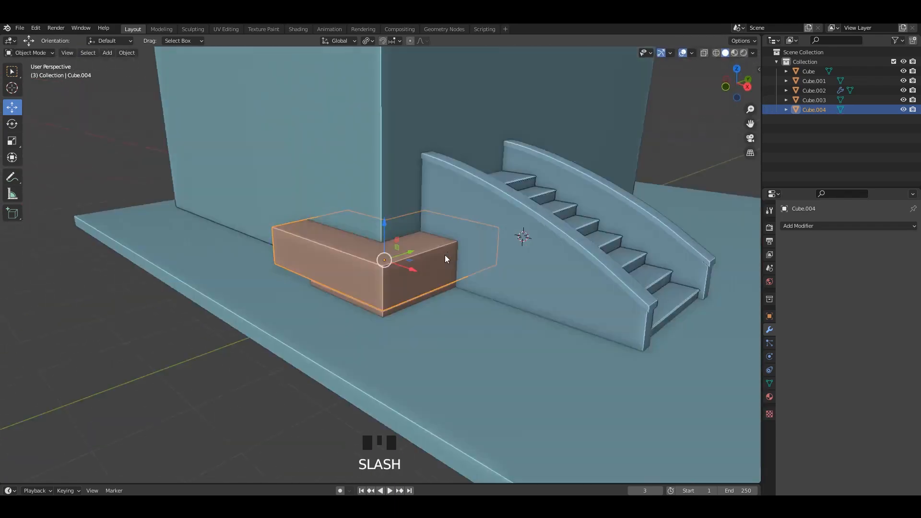
# Isolate the two stacked corner blocks, save the file, and join the blocks into a single object
pyautogui.moveTo(445, 255); pyautogui.dragTo(389, 331, button='middle')
pyautogui.hotkey('alt', 'z')
pyautogui.keyDown('shift'); pyautogui.click(388, 328); pyautogui.keyUp('shift')
pyautogui.click(399, 276)
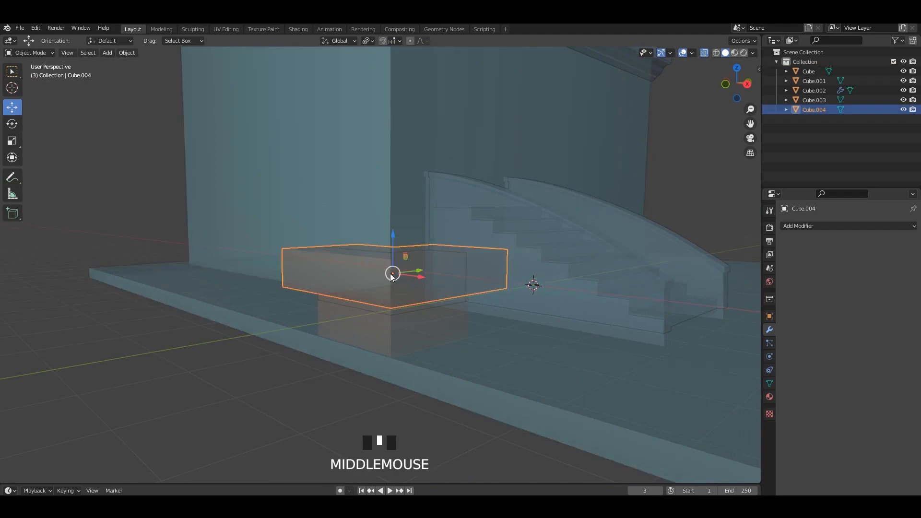
pyautogui.moveTo(393, 273); pyautogui.dragTo(399, 235, button='middle')
pyautogui.keyDown('shift'); pyautogui.click(403, 312); pyautogui.keyUp('shift')
pyautogui.hotkey('alt', 'z')
pyautogui.click(403, 311)
pyautogui.keyDown('shift'); pyautogui.click(402, 266); pyautogui.keyUp('shift')
pyautogui.moveTo(408, 268); pyautogui.dragTo(485, 274, button='middle')
pyautogui.press('/')
pyautogui.hotkey('ctrl', 's')
pyautogui.hotkey('ctrl', 'j')
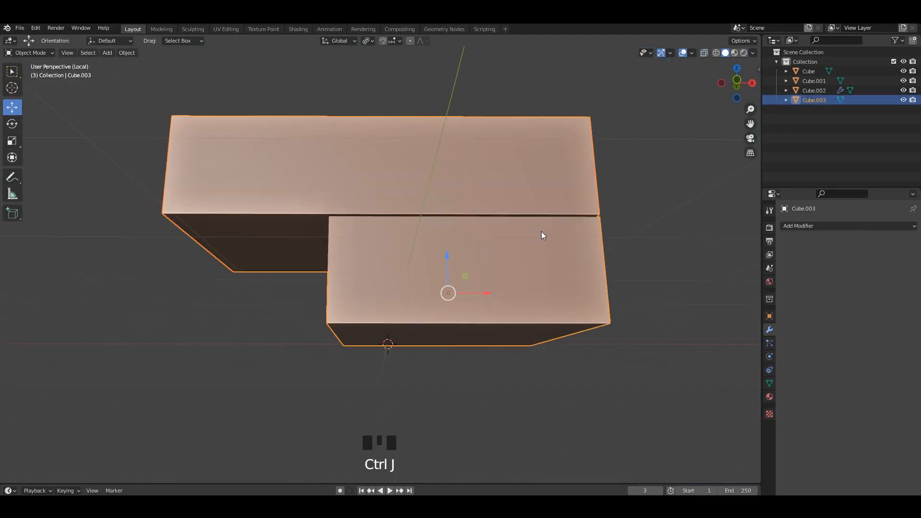
# Bevel all edges of the joined corner blocks by a small amount
pyautogui.press('Tab')
pyautogui.press('a')
pyautogui.moveTo(543, 234); pyautogui.dragTo(658, 305, button='middle')
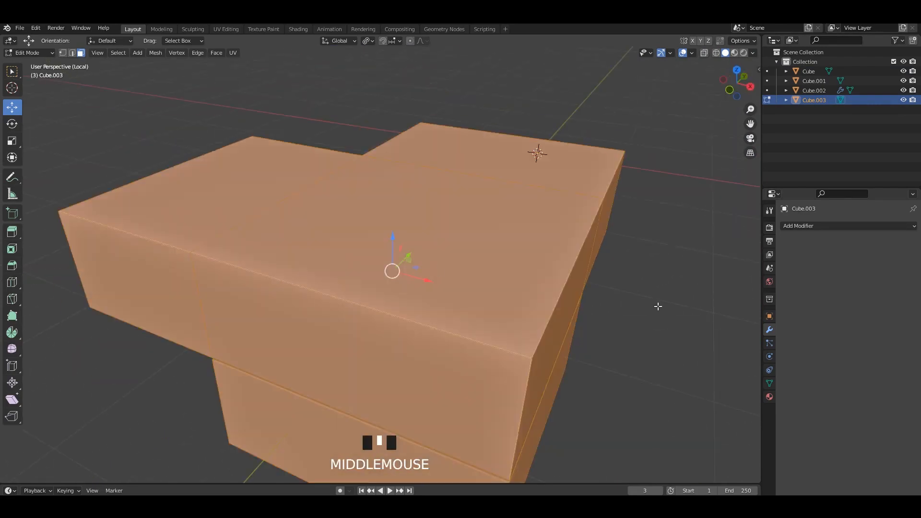
pyautogui.hotkey('ctrl', 'b')
pyautogui.click(668, 306)
pyautogui.press('Tab')
# Shade the corner blocks smooth and enable Auto Smooth at 30°
pyautogui.rightClick(535, 238)
pyautogui.click(535, 238)
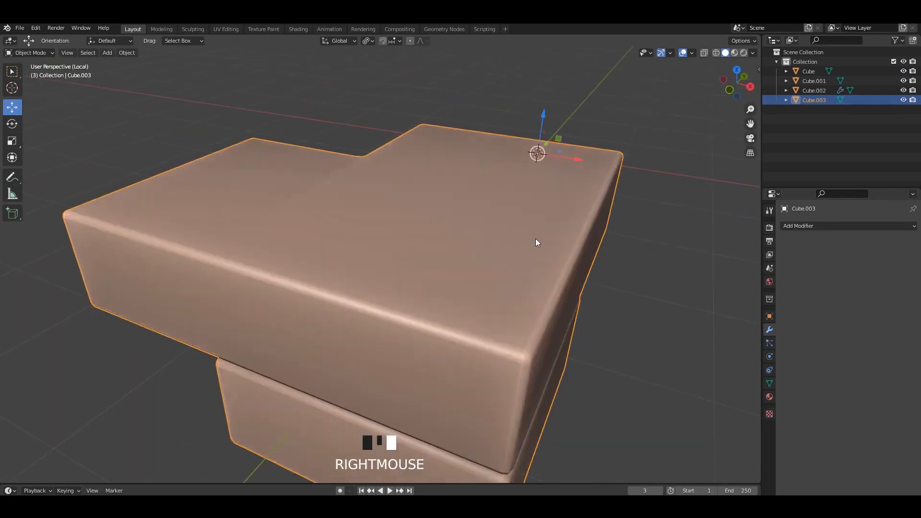
pyautogui.moveTo(536, 238)
pyautogui.mouseDown(button='middle')
pyautogui.moveTo(587, 281)
pyautogui.moveTo(435, 255)
pyautogui.moveTo(542, 235)
pyautogui.moveTo(499, 215)
pyautogui.mouseUp(button='middle')
pyautogui.press('Tab')
pyautogui.press('Tab')
pyautogui.click(784, 307)
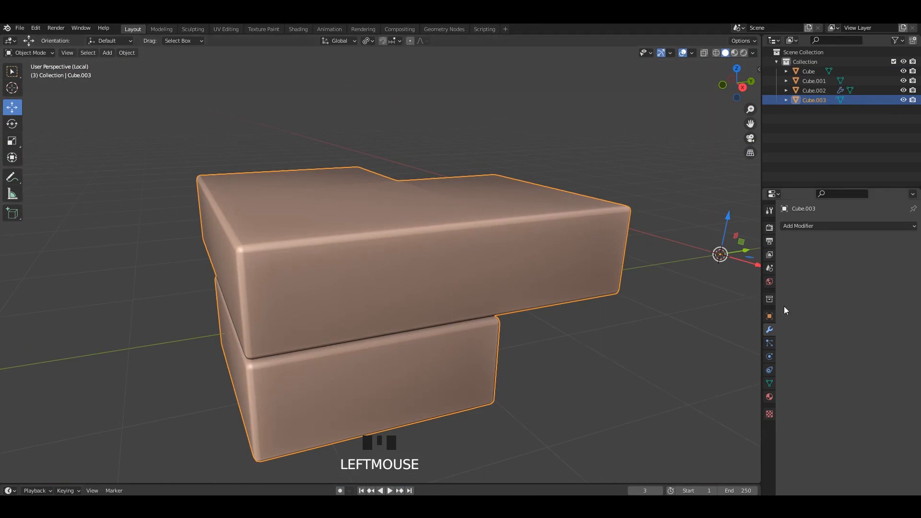
pyautogui.click(769, 384)
pyautogui.scroll(-3, 814, 406)
pyautogui.click(796, 393)
pyautogui.click(796, 392)
pyautogui.click(815, 416)
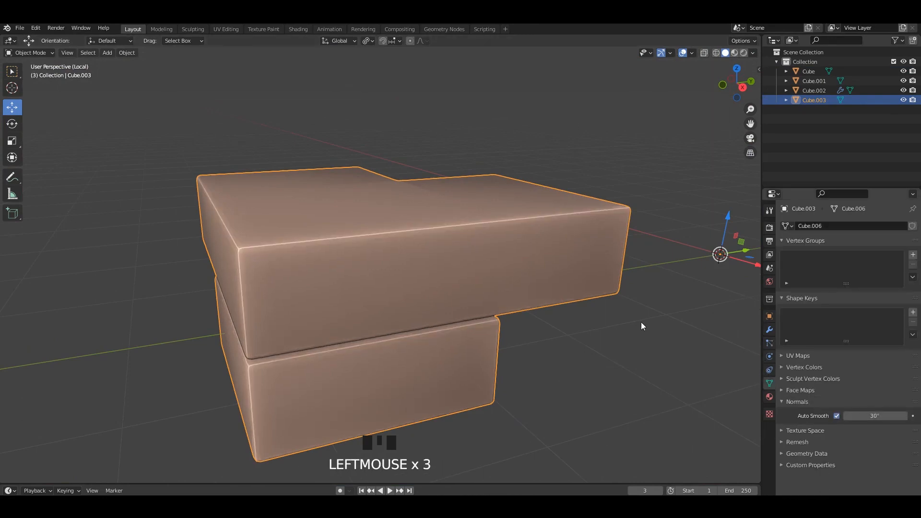
# Set the corner blocks' origin to their geometry
pyautogui.click(638, 321)
pyautogui.keyDown('alt'); pyautogui.moveTo(552, 293); pyautogui.dragTo(382, 225, button='middle'); pyautogui.keyUp('alt')
pyautogui.click(458, 274)
pyautogui.rightClick(383, 225)
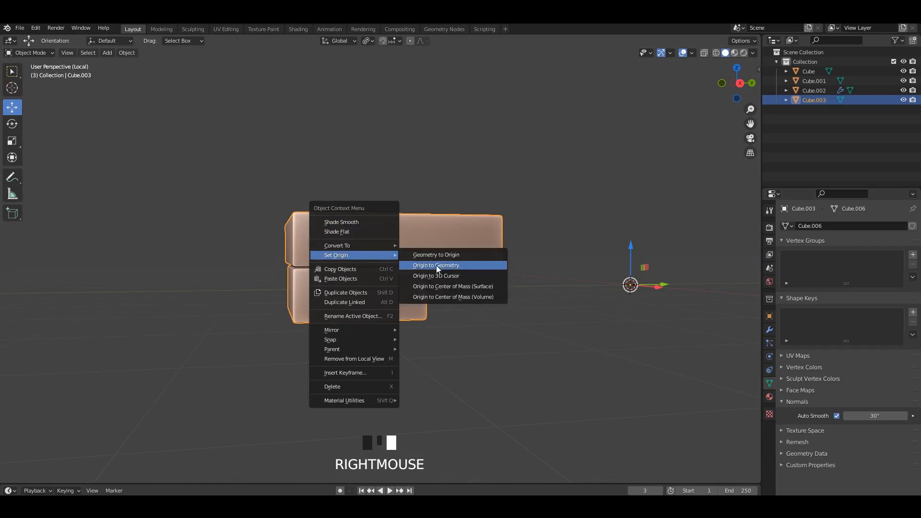
pyautogui.click(436, 266)
# Leave the isolated view and scale the corner blocks uniformly to about 0.47
pyautogui.scroll(-2, 453, 266)
pyautogui.press('KP_Divide')
pyautogui.press('KP_3')
pyautogui.scroll(4, 439, 280)
pyautogui.press('s')
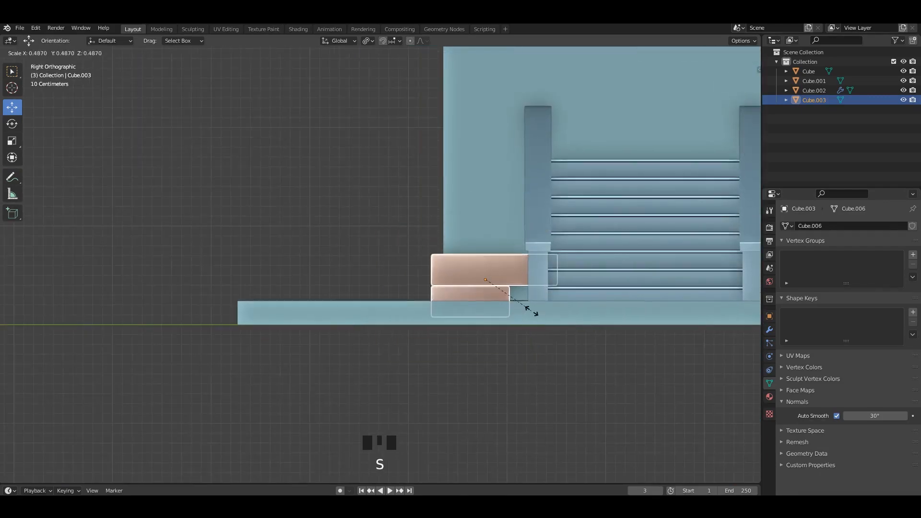
pyautogui.click(530, 310)
# Save the file and move the corner blocks about -0.08 m along Y against the building's corner
pyautogui.moveTo(464, 279)
pyautogui.keyDown('alt'); pyautogui.mouseDown(button='middle')
pyautogui.moveTo(437, 269)
pyautogui.moveTo(451, 272)
pyautogui.mouseUp(button='middle'); pyautogui.keyUp('alt')
pyautogui.keyDown('alt'); pyautogui.moveTo(437, 281); pyautogui.dragTo(459, 248, button='middle'); pyautogui.keyUp('alt')
pyautogui.hotkey('alt', 'z')
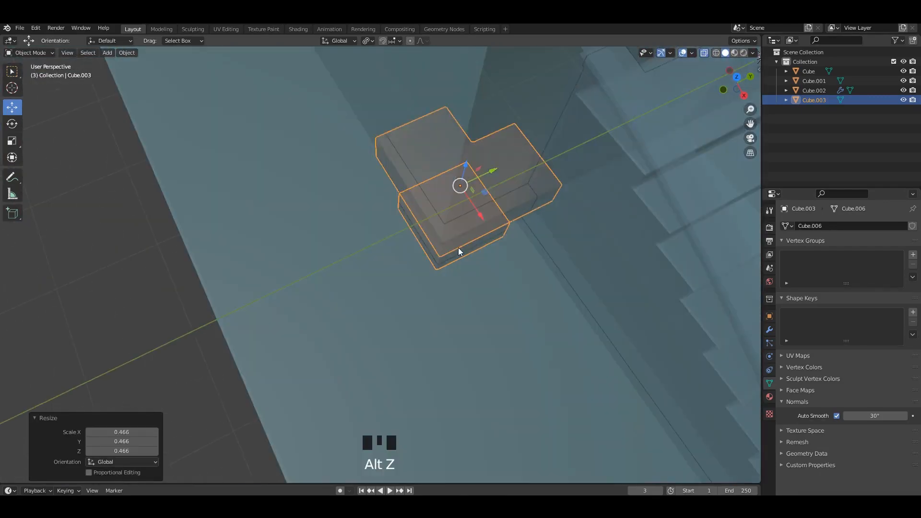
pyautogui.hotkey('alt', 'z')
pyautogui.scroll(3, 459, 248)
pyautogui.hotkey('ctrl', 's')
pyautogui.moveTo(507, 136); pyautogui.dragTo(488, 150)
# Scale the corner blocks uniformly to about 0.81
pyautogui.scroll(-3, 487, 152)
pyautogui.moveTo(499, 201); pyautogui.dragTo(509, 154, button='middle')
pyautogui.press('s')
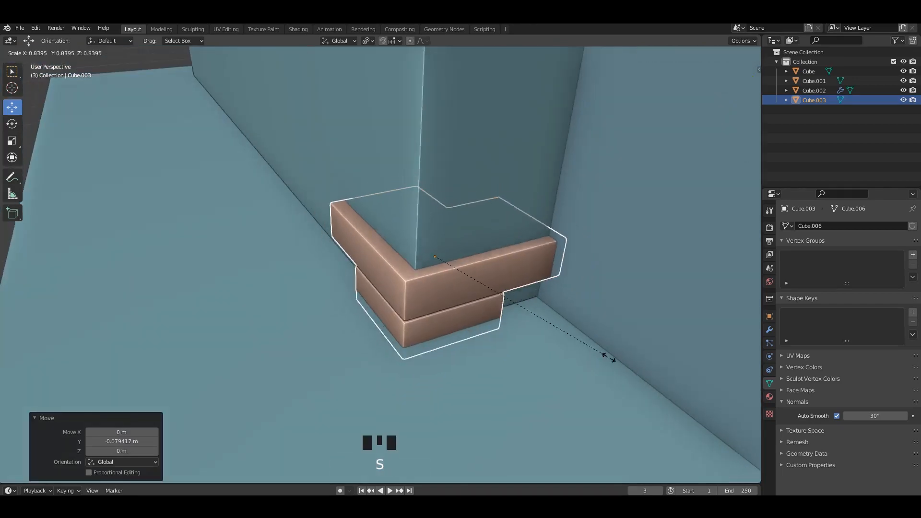
pyautogui.click(582, 350)
pyautogui.moveTo(582, 350); pyautogui.dragTo(498, 256, button='middle')
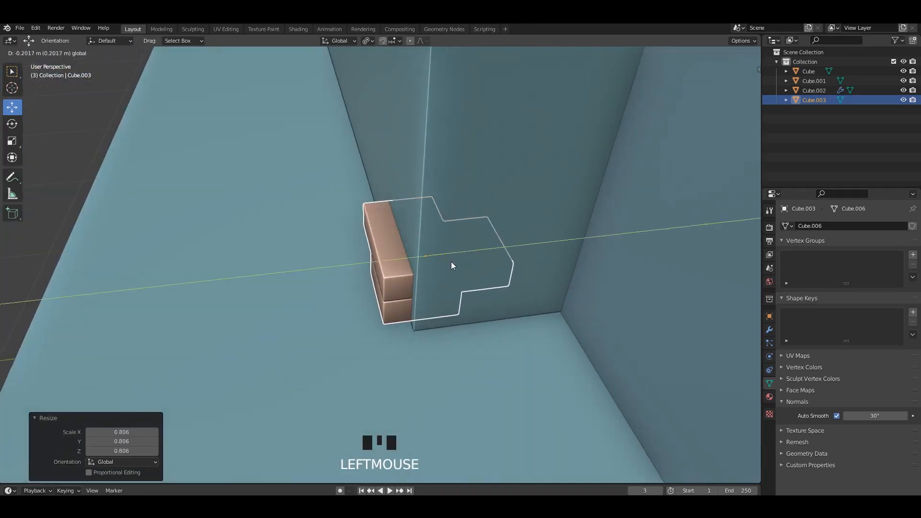
# Fit the corner blocks around the building's corner, lower them about 0.02 m along Z, and save the file
pyautogui.moveTo(451, 266); pyautogui.dragTo(451, 266)
pyautogui.keyDown('shift'); pyautogui.moveTo(451, 265); pyautogui.dragTo(417, 252, button='middle'); pyautogui.keyUp('shift')
pyautogui.moveTo(416, 252); pyautogui.dragTo(461, 260)
pyautogui.moveTo(481, 273); pyautogui.dragTo(436, 270, button='middle')
pyautogui.moveTo(420, 246); pyautogui.dragTo(420, 245)
pyautogui.moveTo(419, 246); pyautogui.dragTo(413, 311, button='middle')
pyautogui.hotkey('ctrl', 's')
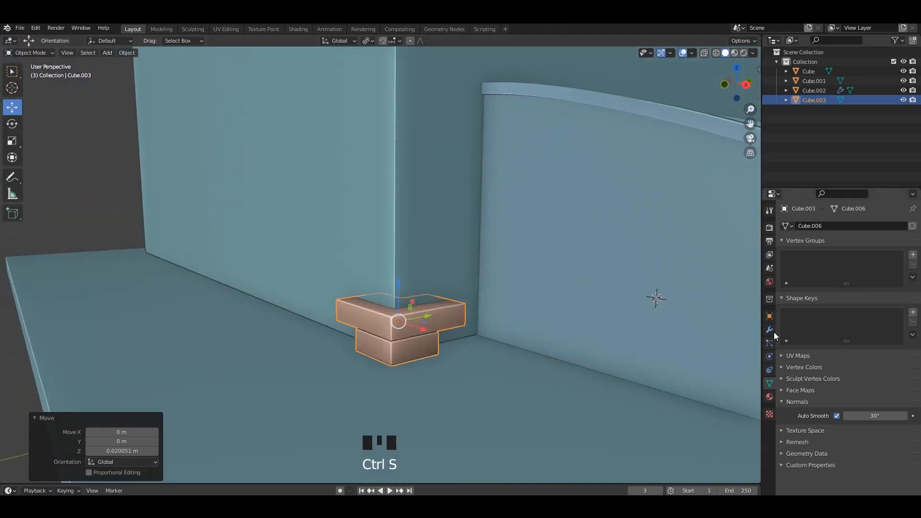
# Add an Array modifier to the corner blocks with a count of 20 and relative offset factors X 0 and Z 1
pyautogui.click(770, 329)
pyautogui.click(798, 226)
pyautogui.click(710, 254)
pyautogui.keyDown('shift'); pyautogui.moveTo(510, 263); pyautogui.dragTo(499, 240, button='middle'); pyautogui.keyUp('shift')
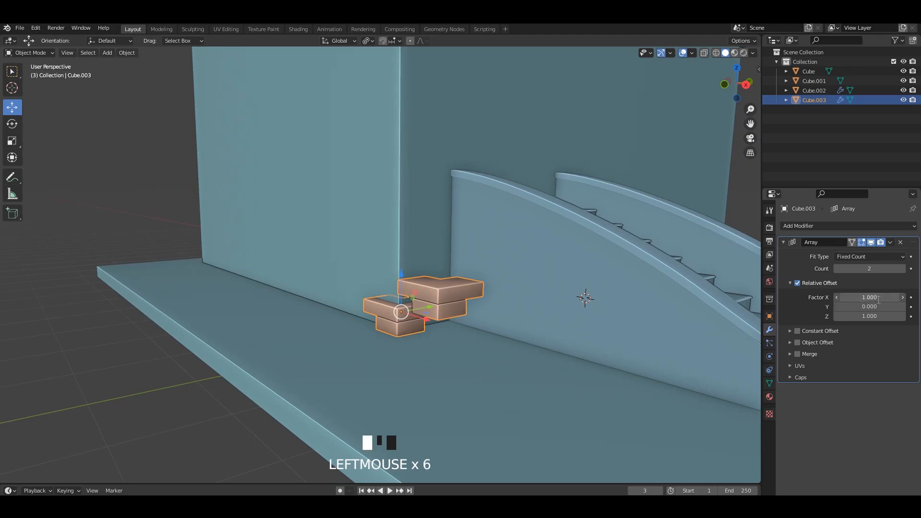
pyautogui.click(903, 269)
pyautogui.click(902, 268)
pyautogui.scroll(-4, 434, 184)
pyautogui.keyDown('shift'); pyautogui.moveTo(436, 182); pyautogui.dragTo(419, 237, button='middle'); pyautogui.keyUp('shift')
pyautogui.scroll(-2, 420, 238)
pyautogui.click(561, 187)
pyautogui.moveTo(551, 186); pyautogui.dragTo(512, 185, button='middle')
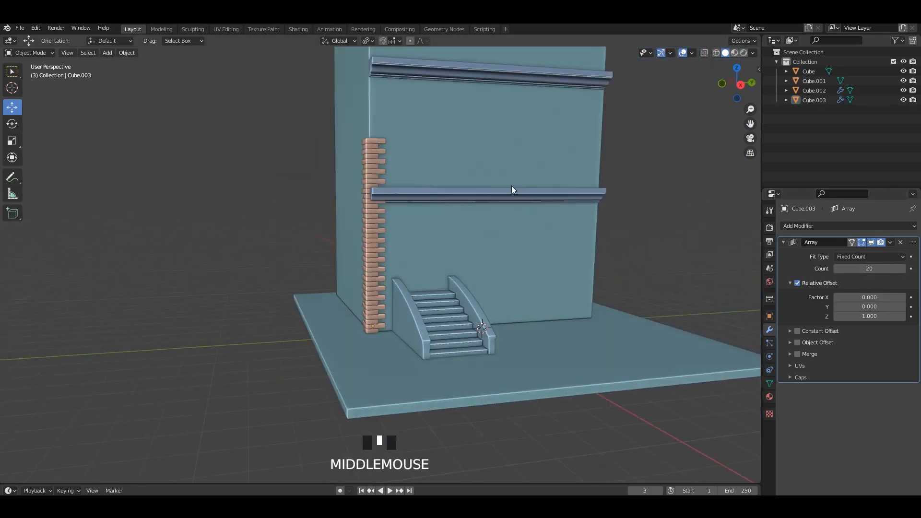
# Scale the corner block column along Z by about 1.67 and by a further 1.22
pyautogui.keyDown('shift'); pyautogui.moveTo(378, 162); pyautogui.dragTo(368, 206, button='middle'); pyautogui.keyUp('shift')
pyautogui.click(62, 297)
pyautogui.scroll(-3, 338, 277)
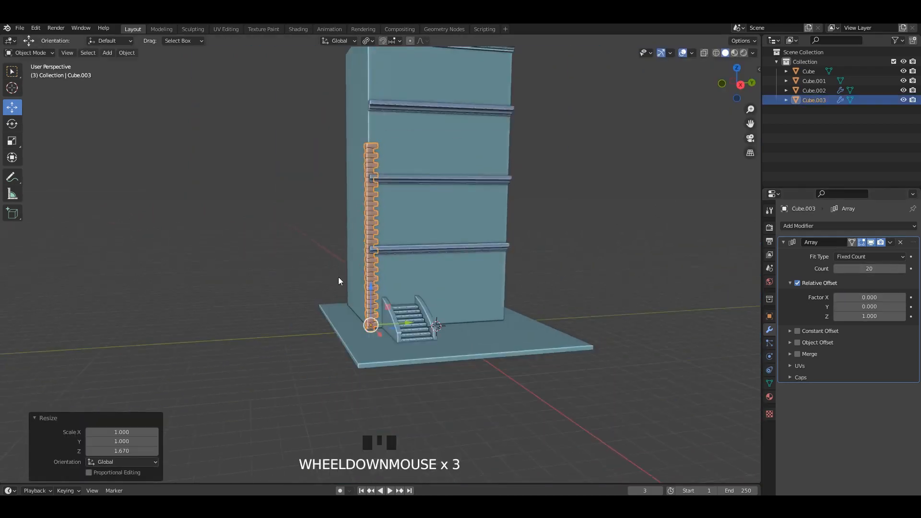
pyautogui.press('s')
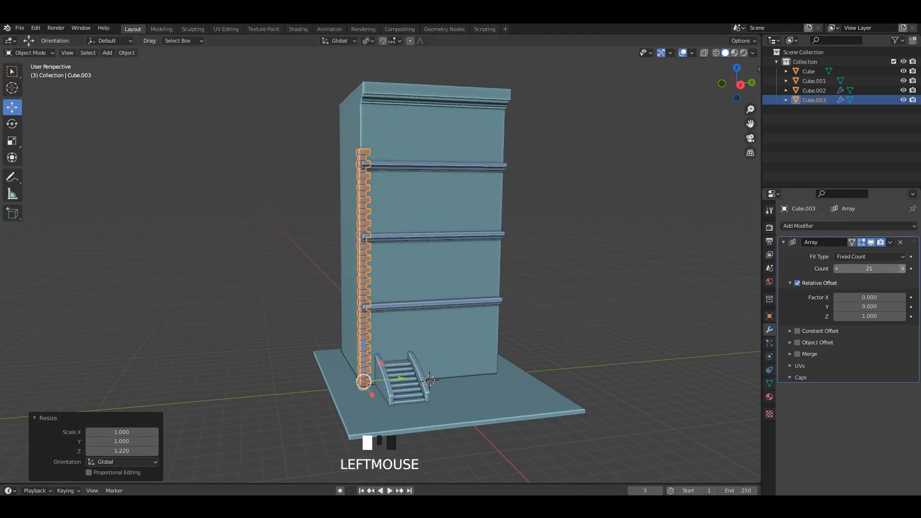
# Save the file and raise the corner block array's count to 28
pyautogui.scroll(3, 381, 242)
pyautogui.hotkey('ctrl', 's')
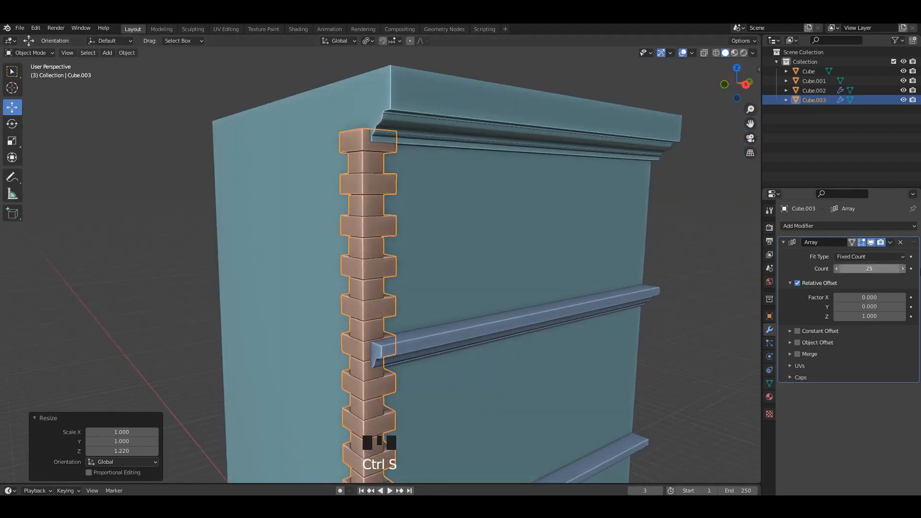
pyautogui.moveTo(869, 269); pyautogui.dragTo(882, 269)
# Scale the corner block column down slightly along Z to fit the building's height, and save the file
pyautogui.scroll(-3, 672, 286)
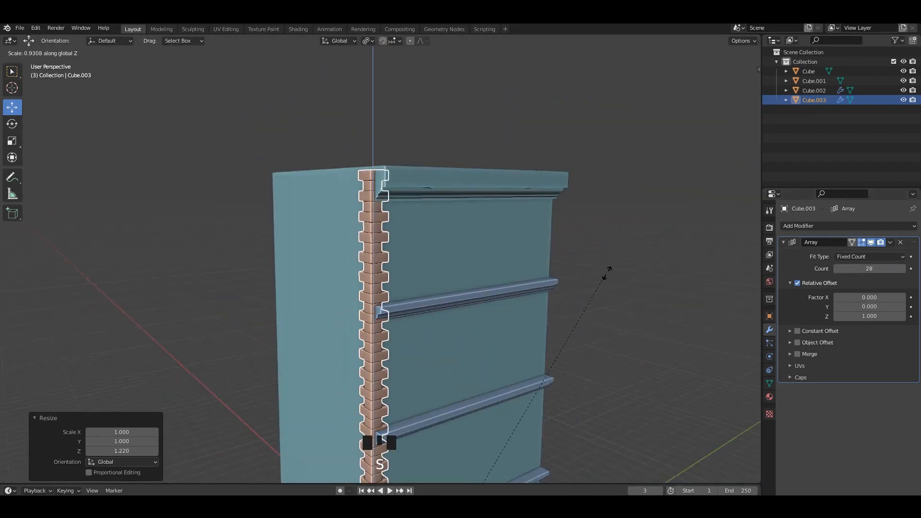
pyautogui.click(671, 278)
pyautogui.click(672, 277)
pyautogui.moveTo(672, 277); pyautogui.dragTo(566, 197, button='middle')
pyautogui.hotkey('ctrl', 's')
pyautogui.scroll(-2, 566, 197)
pyautogui.scroll(2, 408, 215)
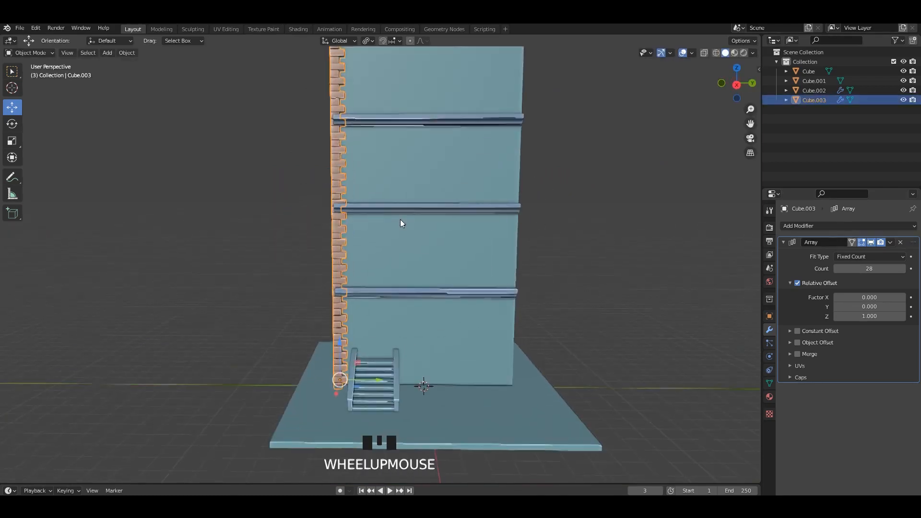
# Duplicate the corner block column, move the copy about 8.84 m along Y to the opposite front corner, and save
pyautogui.hotkey('shift', 'd')
pyautogui.moveTo(418, 386); pyautogui.dragTo(546, 394)
pyautogui.keyDown('alt'); pyautogui.moveTo(549, 379); pyautogui.dragTo(571, 311, button='middle'); pyautogui.keyUp('alt')
pyautogui.scroll(5, 585, 294)
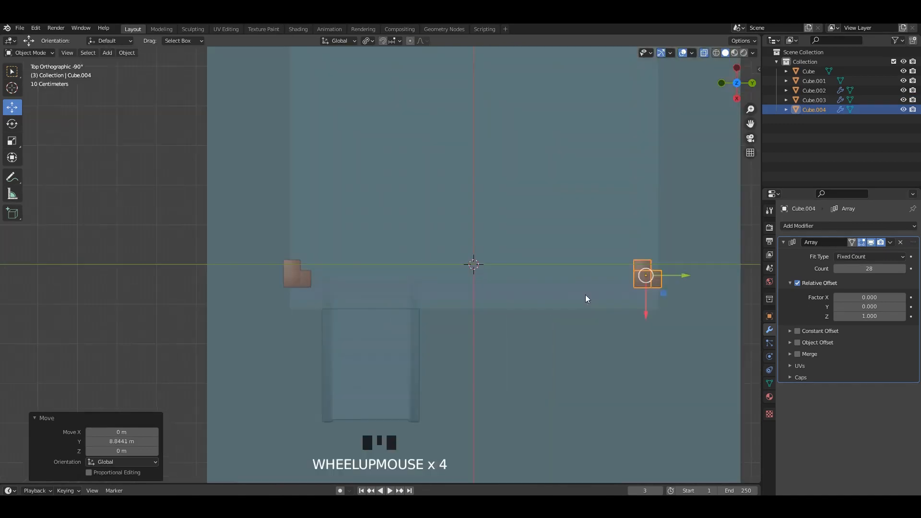
pyautogui.hotkey('ctrl', 's')
# Rotate the duplicated block column 90° in top view and turn off the see-through display
pyautogui.keyDown('shift'); pyautogui.moveTo(700, 283); pyautogui.dragTo(622, 340, button='middle'); pyautogui.keyUp('shift')
pyautogui.press('r')
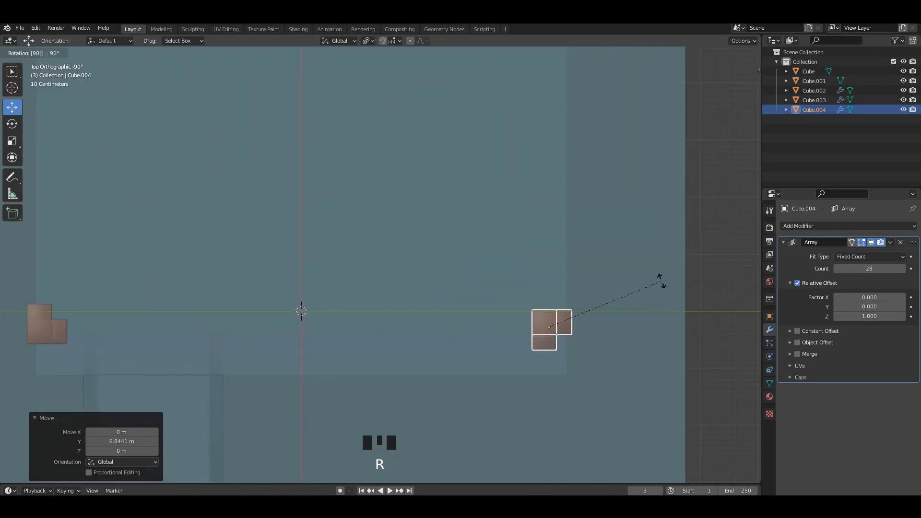
pyautogui.press('Return')
pyautogui.hotkey('alt', 'z')
# Move the duplicated column about 0.16 m along Y, fit it against the building's corner, and save the file
pyautogui.moveTo(534, 379); pyautogui.dragTo(480, 235, button='middle')
pyautogui.keyDown('shift'); pyautogui.moveTo(480, 235); pyautogui.dragTo(427, 269, button='middle'); pyautogui.keyUp('shift')
pyautogui.keyDown('shift'); pyautogui.moveTo(427, 269); pyautogui.dragTo(470, 407, button='middle'); pyautogui.keyUp('shift')
pyautogui.moveTo(455, 370); pyautogui.dragTo(469, 377)
pyautogui.moveTo(470, 378); pyautogui.dragTo(404, 320, button='middle')
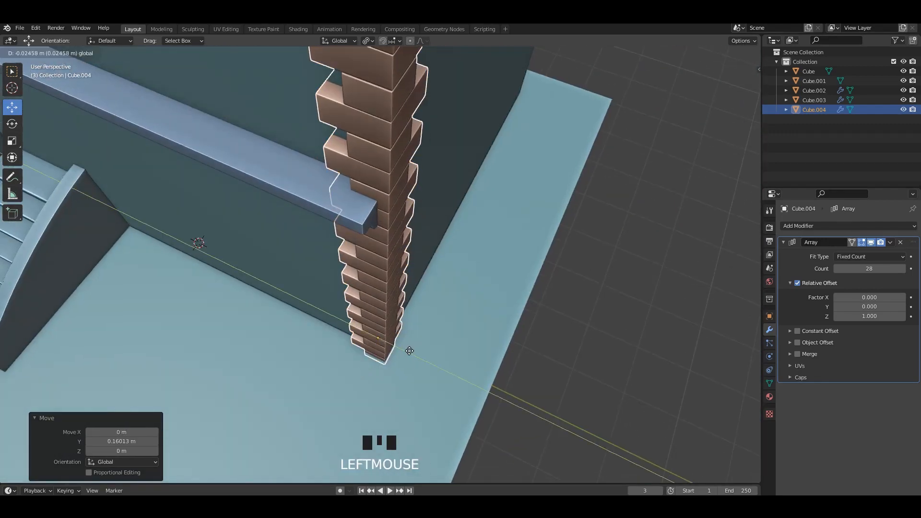
pyautogui.moveTo(410, 351); pyautogui.dragTo(422, 335)
pyautogui.scroll(-5, 462, 243)
pyautogui.moveTo(422, 336); pyautogui.dragTo(575, 230, button='middle')
pyautogui.hotkey('ctrl', 's')
pyautogui.keyDown('shift'); pyautogui.moveTo(574, 230); pyautogui.dragTo(552, 245, button='middle'); pyautogui.keyUp('shift')
pyautogui.hotkey('ctrl', 's')
pyautogui.keyDown('shift'); pyautogui.moveTo(551, 245); pyautogui.dragTo(566, 336, button='middle'); pyautogui.keyUp('shift')
pyautogui.scroll(2, 409, 193)
pyautogui.click(409, 191)
pyautogui.moveTo(409, 191); pyautogui.dragTo(508, 251, button='middle')
pyautogui.press('Tab')
pyautogui.hotkey('shift', 'd')
pyautogui.rightClick(482, 241)
pyautogui.press('e')
pyautogui.moveTo(532, 109); pyautogui.dragTo(547, 156, button='middle')
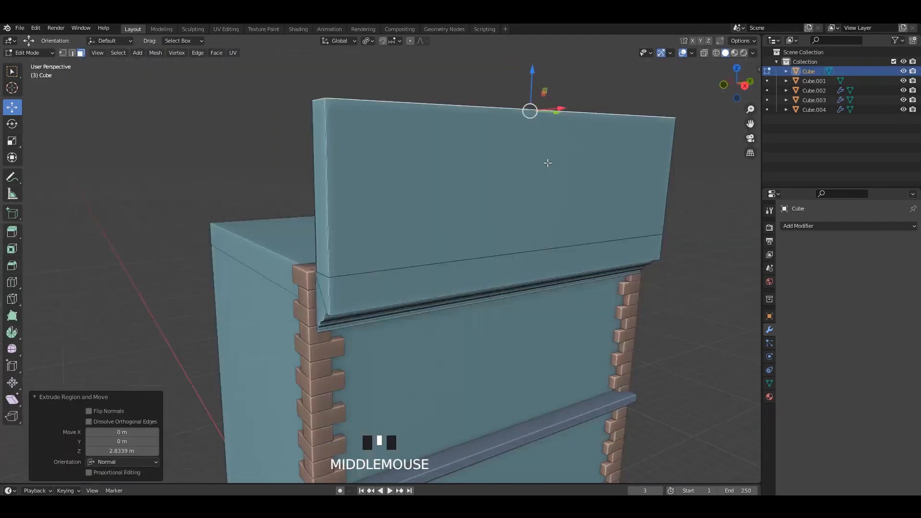
pyautogui.click(539, 163)
pyautogui.moveTo(570, 186); pyautogui.dragTo(552, 202, button='middle')
pyautogui.hotkey('ctrl', 'z')
pyautogui.hotkey('ctrl', 'z')
pyautogui.hotkey('ctrl', 'z')
pyautogui.hotkey('ctrl', 'z')
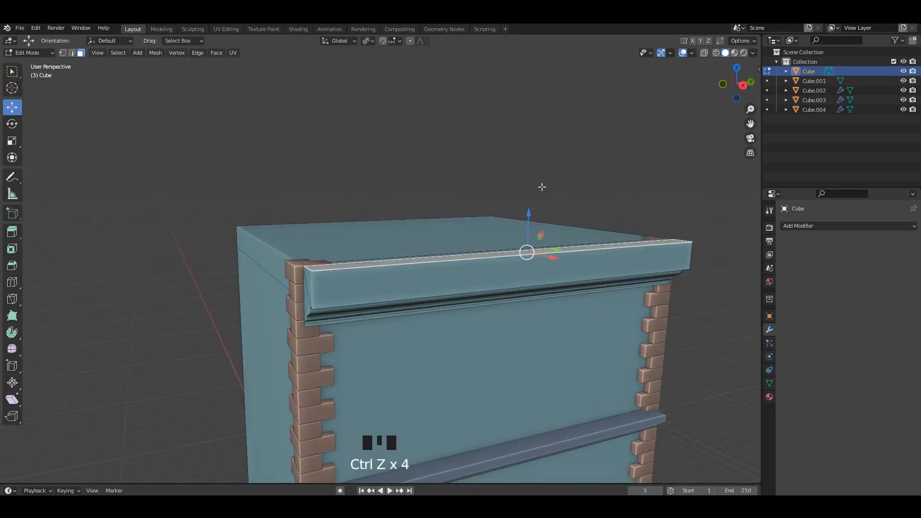
pyautogui.click(603, 153)
# Inset the building's large flat roof face to leave a border around it
pyautogui.press('Tab')
pyautogui.click(489, 294)
pyautogui.moveTo(492, 288); pyautogui.dragTo(542, 326, button='middle')
pyautogui.keyDown('shift'); pyautogui.moveTo(545, 316); pyautogui.dragTo(549, 263, button='middle'); pyautogui.keyUp('shift')
pyautogui.scroll(1, 599, 263)
pyautogui.moveTo(657, 259); pyautogui.dragTo(642, 263, button='middle')
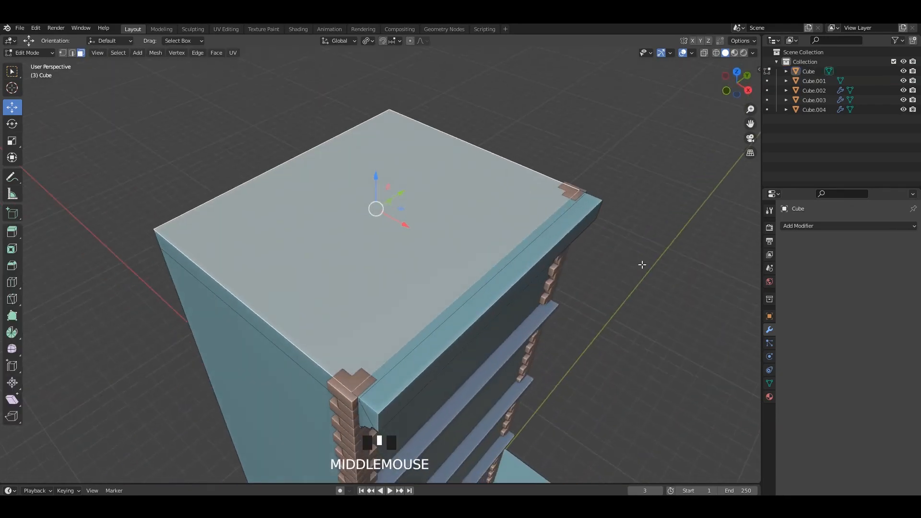
pyautogui.press('i')
pyautogui.click(624, 261)
# Sink the inset roof face to form a recessed roof with a parapet, and save the file
pyautogui.moveTo(400, 245); pyautogui.dragTo(416, 245, button='middle')
pyautogui.click(426, 263)
pyautogui.press('Tab')
pyautogui.click(527, 260)
pyautogui.scroll(-4, 528, 260)
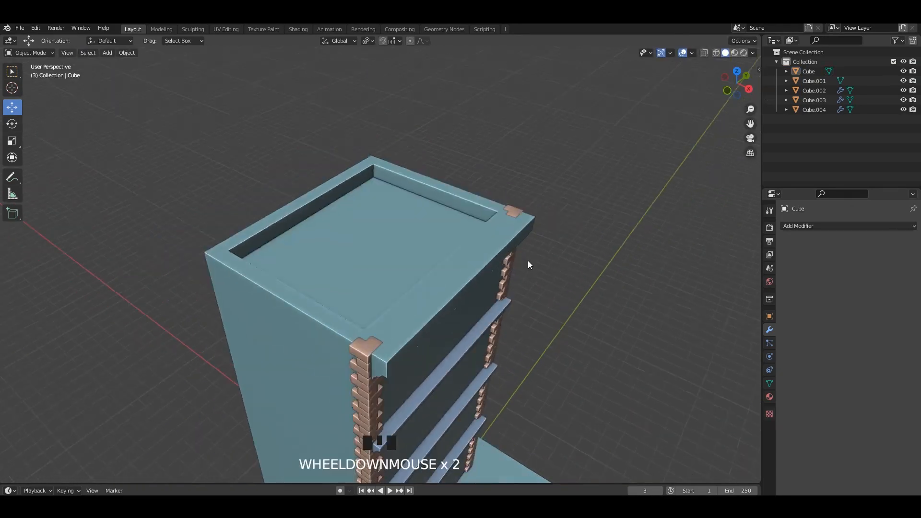
pyautogui.press('KP_3')
pyautogui.hotkey('ctrl', 's')
# Raise the arrayed ledges about 0.34 m along Z
pyautogui.moveTo(492, 272); pyautogui.dragTo(405, 164, button='middle')
pyautogui.click(405, 165)
pyautogui.scroll(2, 549, 376)
pyautogui.scroll(-1, 463, 375)
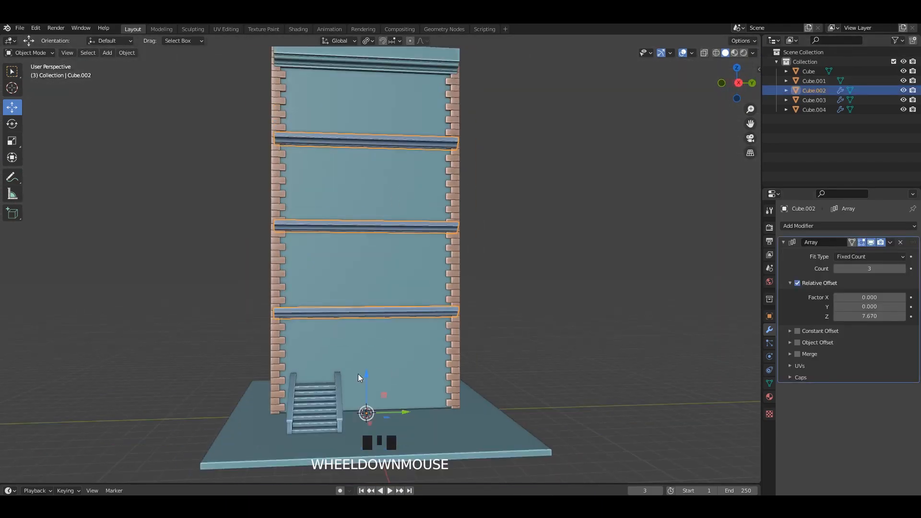
pyautogui.moveTo(358, 374); pyautogui.dragTo(358, 366)
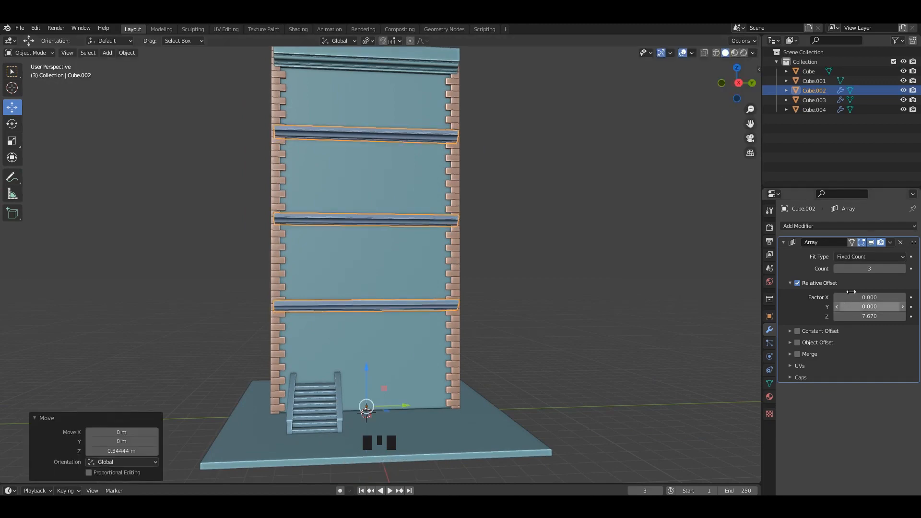
# Set the ledge array's relative Z offset factor to 7.520
pyautogui.keyDown('shift'); pyautogui.moveTo(869, 316); pyautogui.dragTo(867, 316); pyautogui.keyUp('shift')
pyautogui.click(474, 250)
pyautogui.moveTo(474, 249); pyautogui.dragTo(504, 256, button='middle')
pyautogui.keyDown('shift'); pyautogui.moveTo(509, 264); pyautogui.dragTo(510, 219, button='middle'); pyautogui.keyUp('shift')
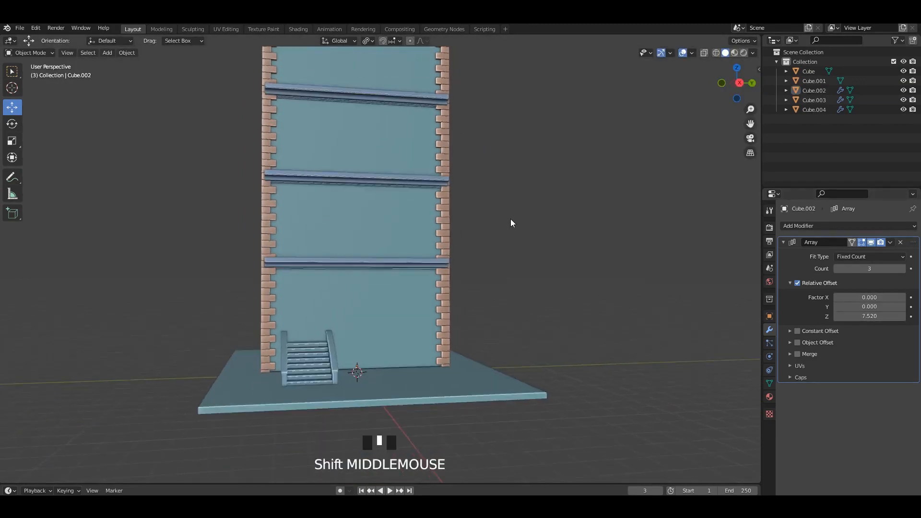
pyautogui.keyDown('shift'); pyautogui.moveTo(465, 265); pyautogui.dragTo(482, 224, button='middle'); pyautogui.keyUp('shift')
# Scale the entrance stairs along Z and adjust their position against the facade
pyautogui.click(341, 309)
pyautogui.scroll(2, 382, 308)
pyautogui.press('s')
pyautogui.press('z')
pyautogui.moveTo(383, 307); pyautogui.dragTo(506, 318, button='middle')
pyautogui.click(622, 341)
pyautogui.scroll(1, 376, 308)
pyautogui.scroll(1, 392, 312)
pyautogui.scroll(1, 499, 318)
pyautogui.moveTo(401, 316); pyautogui.dragTo(398, 317)
pyautogui.scroll(-3, 401, 288)
# Add a cube, raise it along the building, save the file, and isolate the cube in the right orthographic view
pyautogui.click(404, 237)
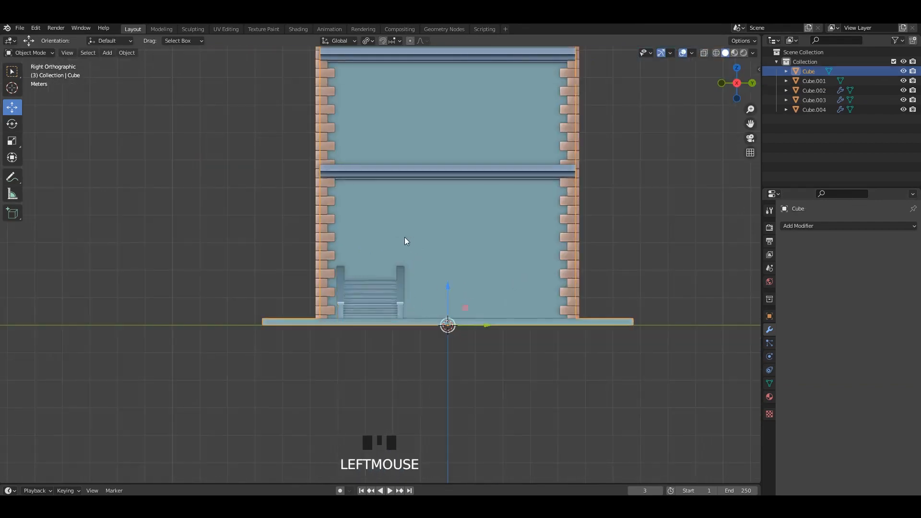
pyautogui.scroll(-2, 473, 227)
pyautogui.moveTo(405, 237); pyautogui.dragTo(447, 240, button='middle')
pyautogui.hotkey('shift', 'a')
pyautogui.click(398, 188)
pyautogui.moveTo(409, 312); pyautogui.dragTo(417, 168)
pyautogui.hotkey('ctrl', 's')
pyautogui.press('/')
pyautogui.keyDown('alt'); pyautogui.moveTo(470, 211); pyautogui.dragTo(499, 221, button='middle'); pyautogui.keyUp('alt')
# Scale the new cube to about 1.81 along Z
pyautogui.press('s')
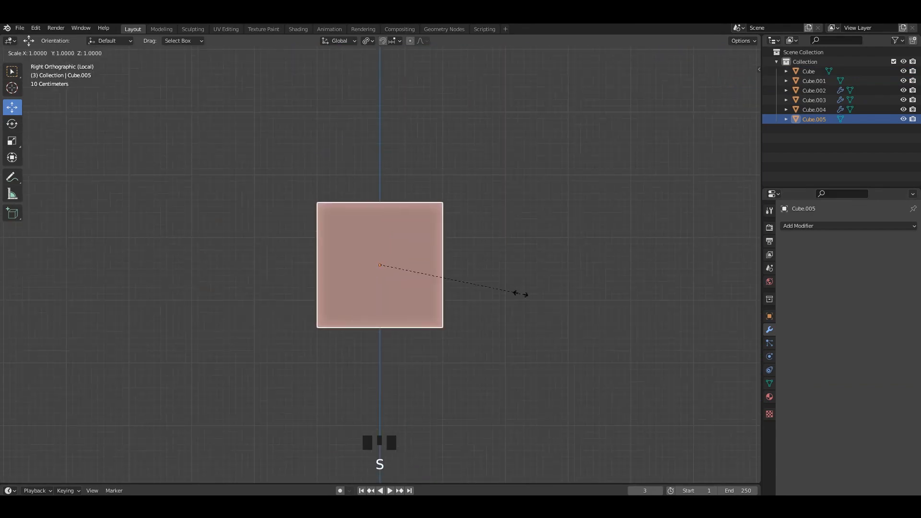
pyautogui.press('z')
pyautogui.rightClick(423, 307)
pyautogui.press('s')
pyautogui.press('z')
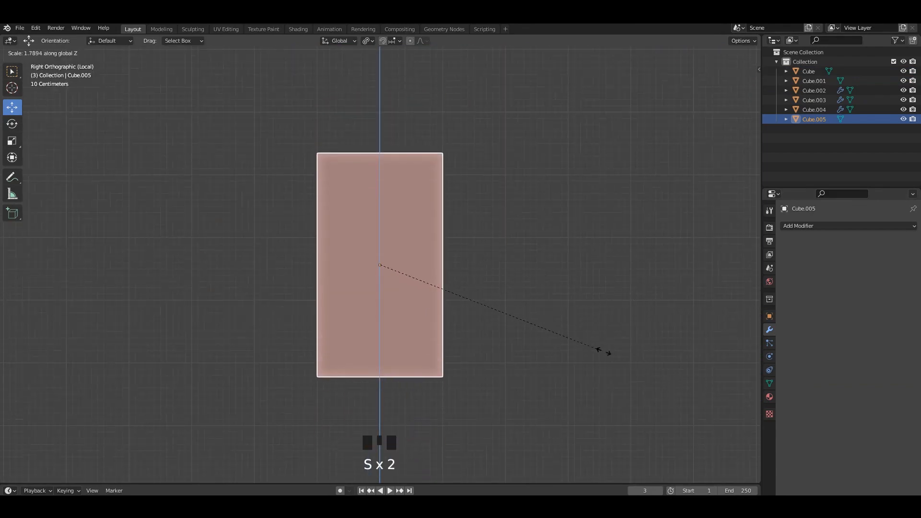
pyautogui.click(609, 354)
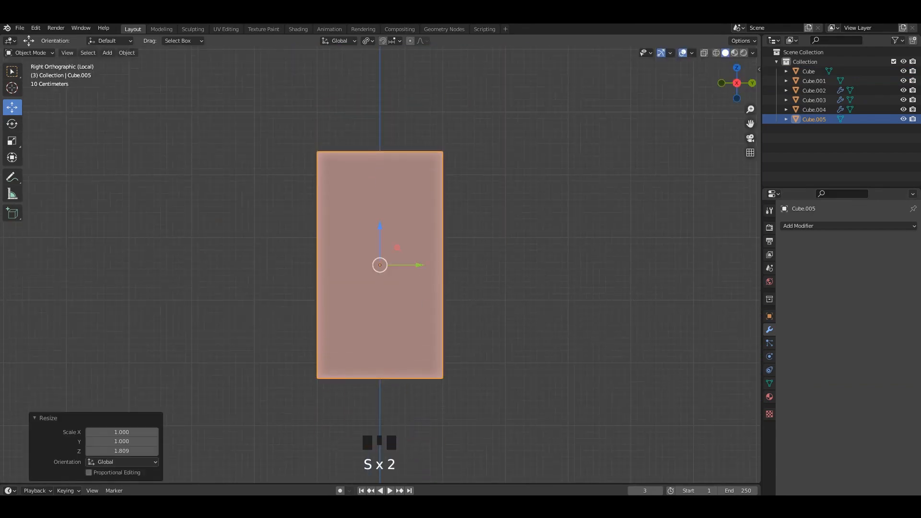
pyautogui.click(648, 340)
# Move one of the cube's large faces along X to flatten it into a thin upright window slab
pyautogui.moveTo(427, 225); pyautogui.dragTo(542, 264, button='middle')
pyautogui.press('Tab')
pyautogui.hotkey('ctrl', 's')
pyautogui.click(331, 259)
pyautogui.moveTo(379, 269); pyautogui.dragTo(353, 276, button='middle')
pyautogui.moveTo(359, 267); pyautogui.dragTo(454, 266)
pyautogui.moveTo(454, 265); pyautogui.dragTo(357, 244, button='middle')
pyautogui.click(400, 211)
pyautogui.moveTo(407, 188); pyautogui.dragTo(413, 173, button='middle')
pyautogui.press('Tab')
pyautogui.click(433, 209)
# Add a horizontal loop cut around the slab and slide it up near the top edge
pyautogui.press('Tab')
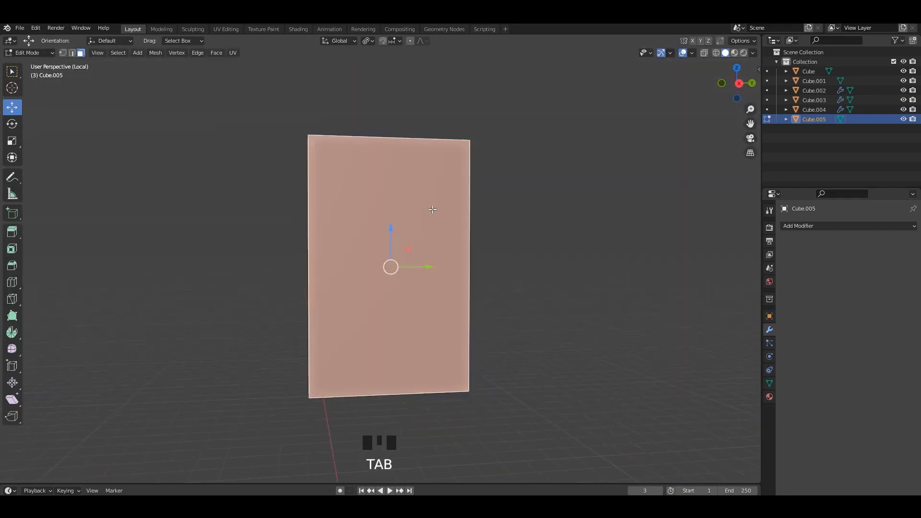
pyautogui.moveTo(433, 209); pyautogui.dragTo(454, 214, button='middle')
pyautogui.hotkey('ctrl', 'r')
pyautogui.click(479, 179)
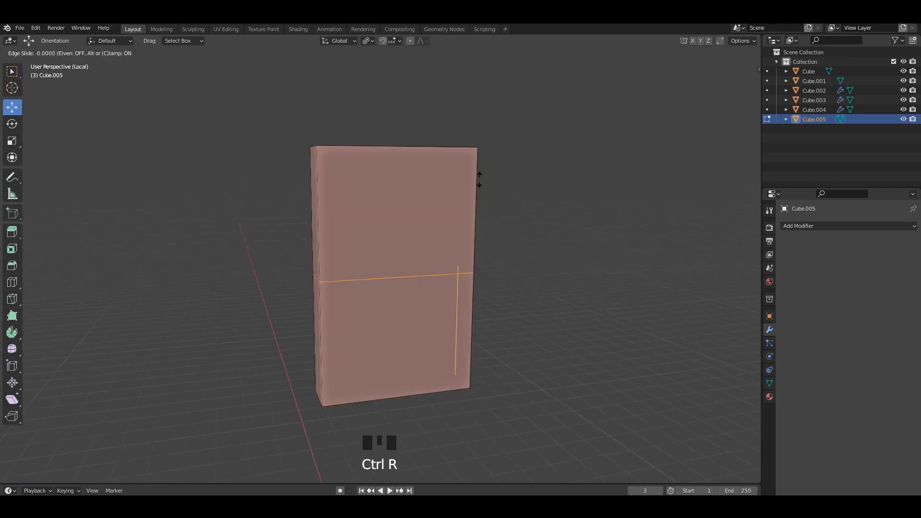
pyautogui.click(479, 86)
# Inset the slab's large front face below the loop cut and push it inward to form a framed opening
pyautogui.press('3')
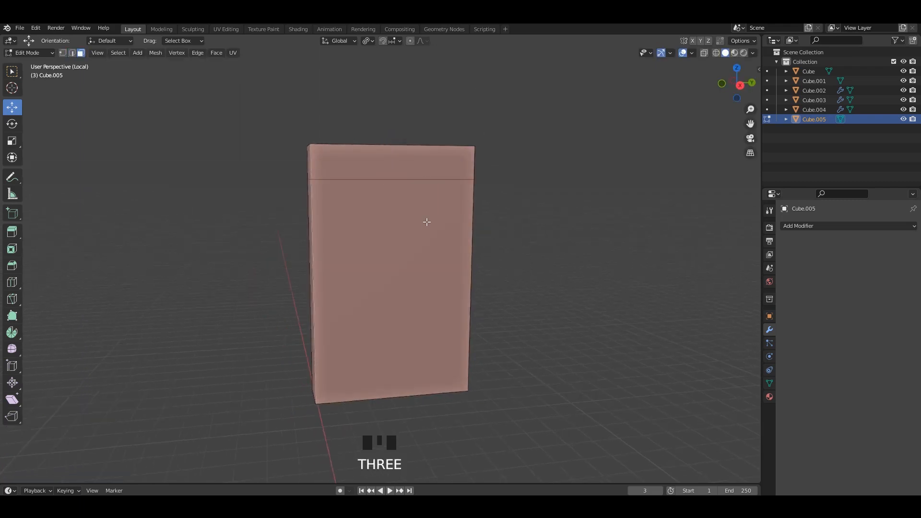
pyautogui.click(425, 221)
pyautogui.press('i')
pyautogui.click(557, 253)
pyautogui.moveTo(467, 300)
pyautogui.mouseDown(button='middle')
pyautogui.moveTo(444, 308)
pyautogui.moveTo(461, 316)
pyautogui.mouseUp(button='middle')
pyautogui.click(433, 299)
# Duplicate the recessed face in place and scale the copy to about 0.105 along Y as a narrow central strip
pyautogui.hotkey('shift', 'd')
pyautogui.rightClick(456, 307)
pyautogui.press('s')
pyautogui.press('x')
pyautogui.press('y')
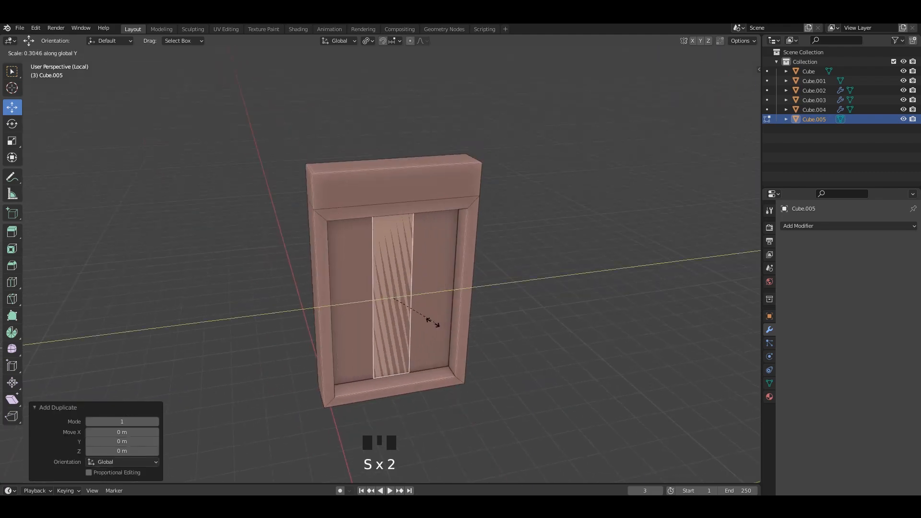
pyautogui.click(400, 311)
# Extrude the central strip outward about 0.24 m to form the window's vertical bar
pyautogui.press('e')
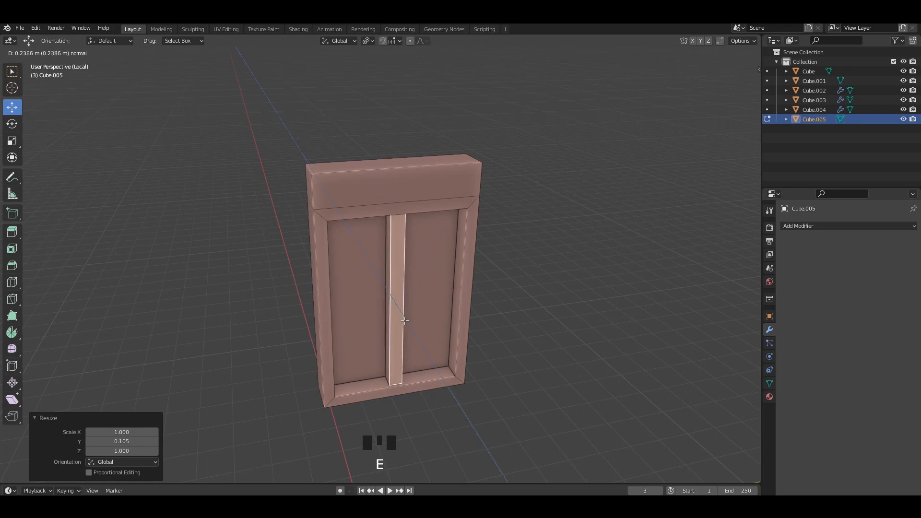
pyautogui.click(404, 320)
pyautogui.press('Tab')
pyautogui.click(494, 255)
# Extrude the front face of the window's top band outward to form a projecting lintel
pyautogui.moveTo(497, 248); pyautogui.dragTo(486, 214, button='middle')
pyautogui.press('Tab')
pyautogui.moveTo(388, 207); pyautogui.dragTo(422, 230, button='middle')
pyautogui.click(427, 218)
pyautogui.click(467, 226)
pyautogui.keyDown('shift'); pyautogui.scroll(2, 418, 230); pyautogui.keyUp('shift')
pyautogui.middleClick(418, 230)
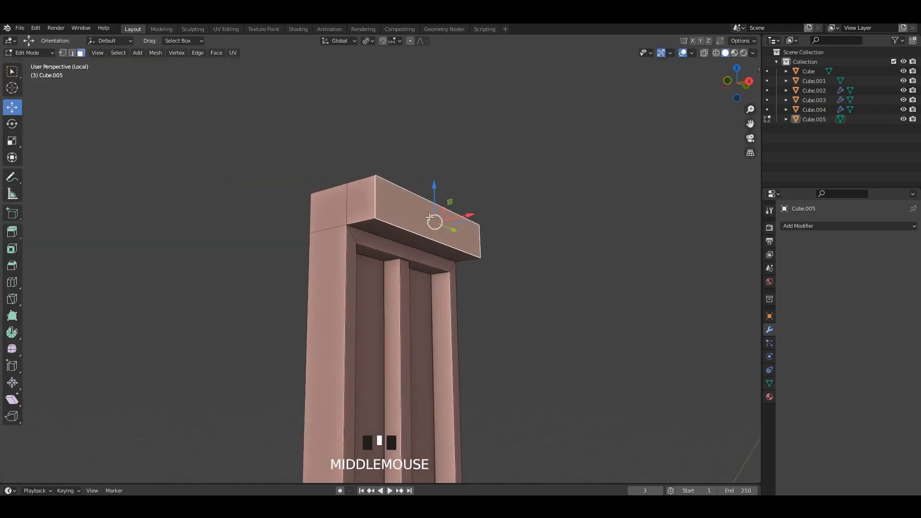
pyautogui.scroll(2, 437, 213)
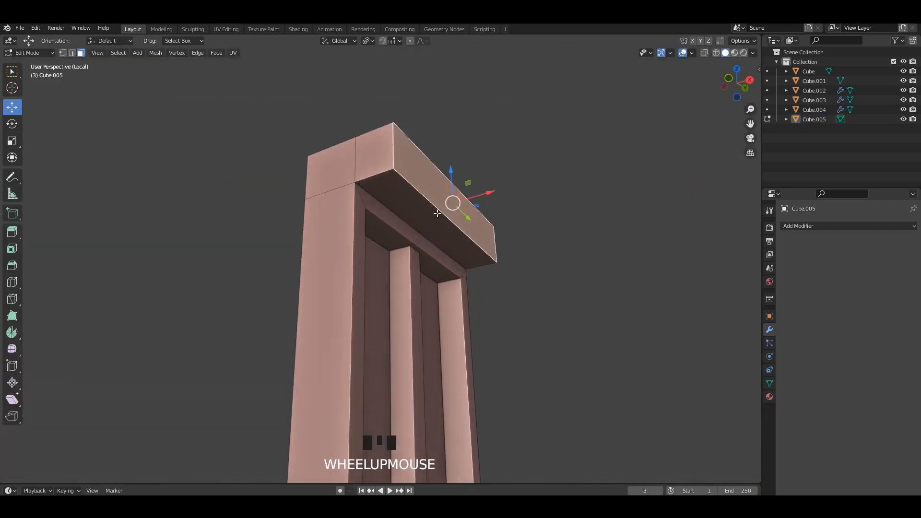
# Bevel the projecting lintel's lower front edge into a smooth quarter-round curve
pyautogui.click(553, 227)
pyautogui.press('Tab')
pyautogui.click(552, 227)
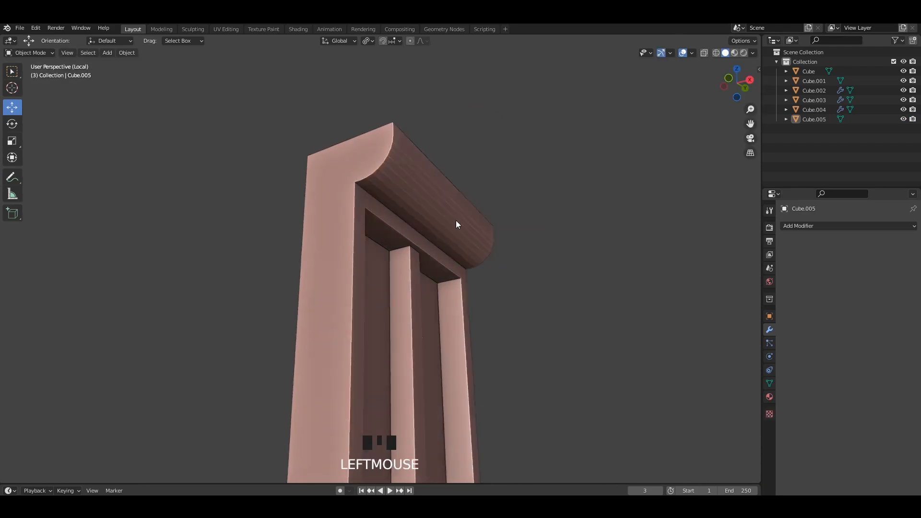
# Shade the window object smooth and enable Auto Smooth at 30°
pyautogui.moveTo(455, 220); pyautogui.dragTo(439, 217, button='middle')
pyautogui.click(442, 217)
pyautogui.rightClick(441, 216)
pyautogui.click(406, 186)
pyautogui.click(769, 383)
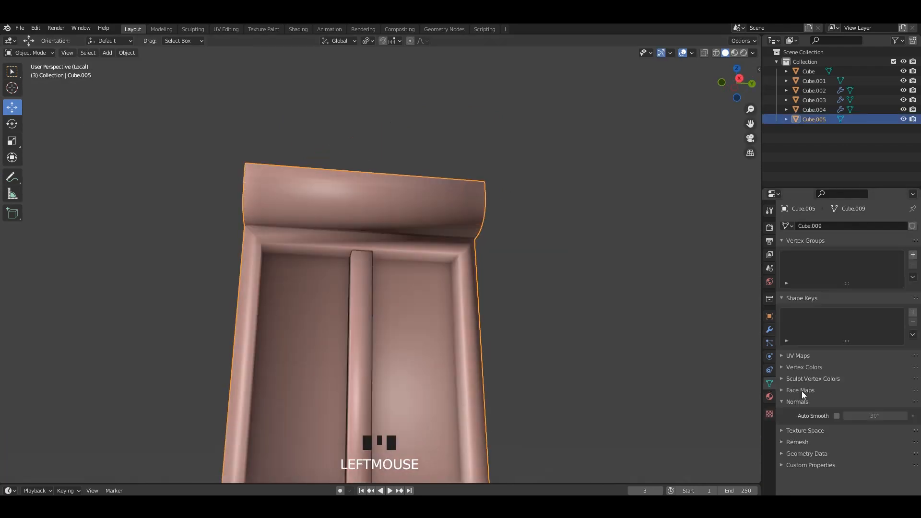
pyautogui.click(631, 275)
pyautogui.scroll(-2, 631, 275)
pyautogui.click(837, 416)
# Duplicate the window's outer side face in place and extrude the copy outward to form a side pillar
pyautogui.keyDown('alt'); pyautogui.moveTo(432, 259); pyautogui.dragTo(382, 257, button='middle'); pyautogui.keyUp('alt')
pyautogui.scroll(-2, 422, 259)
pyautogui.keyDown('shift'); pyautogui.moveTo(455, 268); pyautogui.dragTo(504, 312, button='middle'); pyautogui.keyUp('shift')
pyautogui.scroll(3, 454, 254)
pyautogui.press('Tab')
pyautogui.press('3')
pyautogui.click(411, 239)
pyautogui.hotkey('shift', 'd')
pyautogui.rightClick(498, 282)
pyautogui.press('e')
pyautogui.click(505, 283)
# Extrude the side pillar's bottom face about 0.38 m downward, below the window frame
pyautogui.click(451, 225)
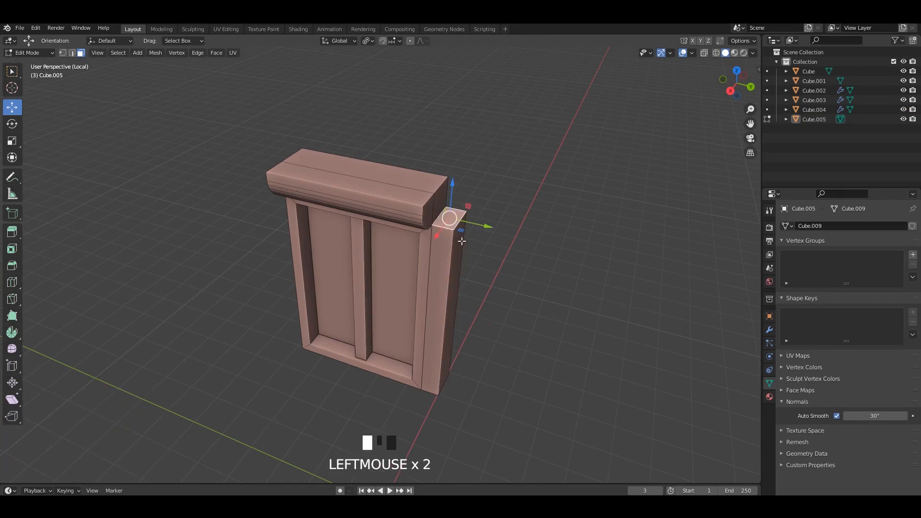
pyautogui.moveTo(488, 326); pyautogui.dragTo(488, 327)
pyautogui.moveTo(488, 326); pyautogui.dragTo(484, 276, button='middle')
pyautogui.scroll(2, 482, 288)
pyautogui.scroll(1, 461, 331)
pyautogui.keyDown('shift'); pyautogui.moveTo(467, 391); pyautogui.dragTo(448, 432, button='middle'); pyautogui.keyUp('shift')
pyautogui.click(473, 303)
pyautogui.press('e')
pyautogui.click(473, 340)
pyautogui.scroll(-2, 422, 386)
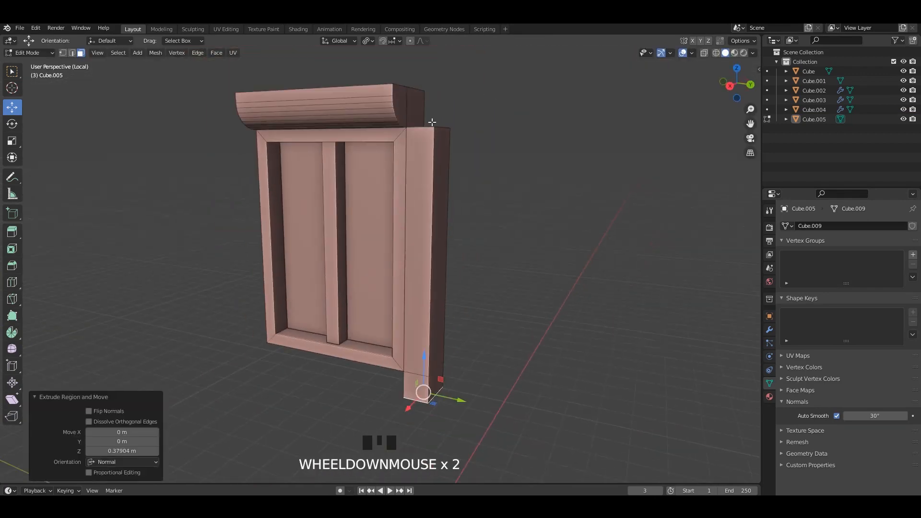
# Extrude the side pillar's top face about 0.78 m upward, past the lintel
pyautogui.moveTo(422, 386); pyautogui.dragTo(440, 175, button='middle')
pyautogui.press('e')
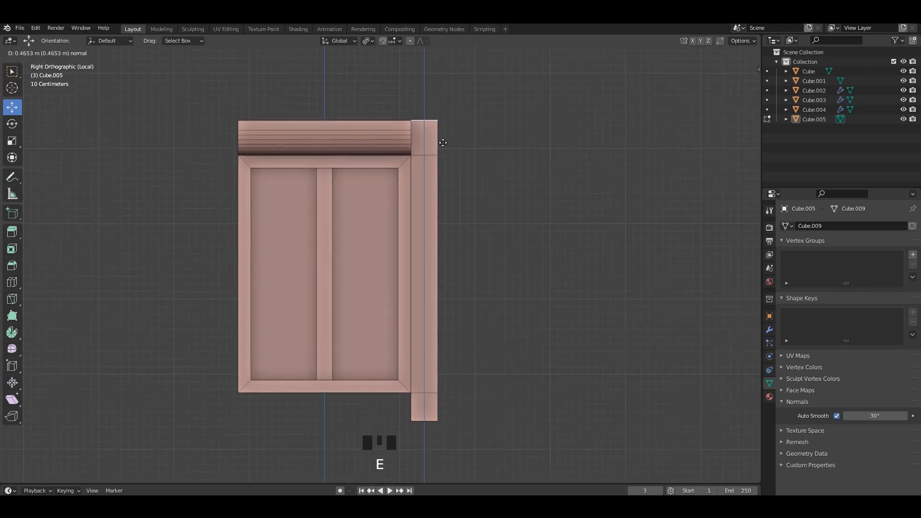
pyautogui.click(448, 122)
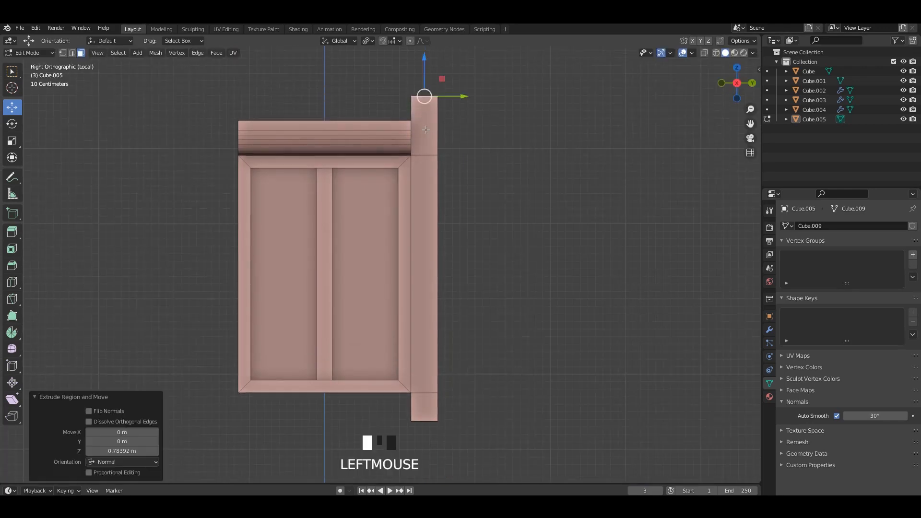
# Move the pillar's upper edge loop up to the level of the lintel's top
pyautogui.moveTo(449, 121); pyautogui.dragTo(431, 174, button='middle')
pyautogui.press('2')
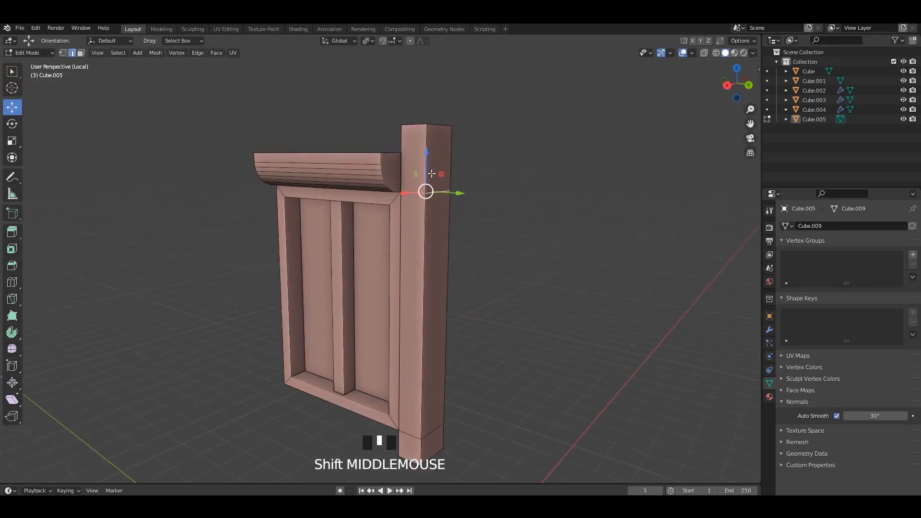
pyautogui.moveTo(429, 125); pyautogui.dragTo(430, 125)
pyautogui.moveTo(429, 126); pyautogui.dragTo(439, 167, button='middle')
# Raise the pillar's top face about 0.16 m along Z
pyautogui.press('3')
pyautogui.click(439, 167)
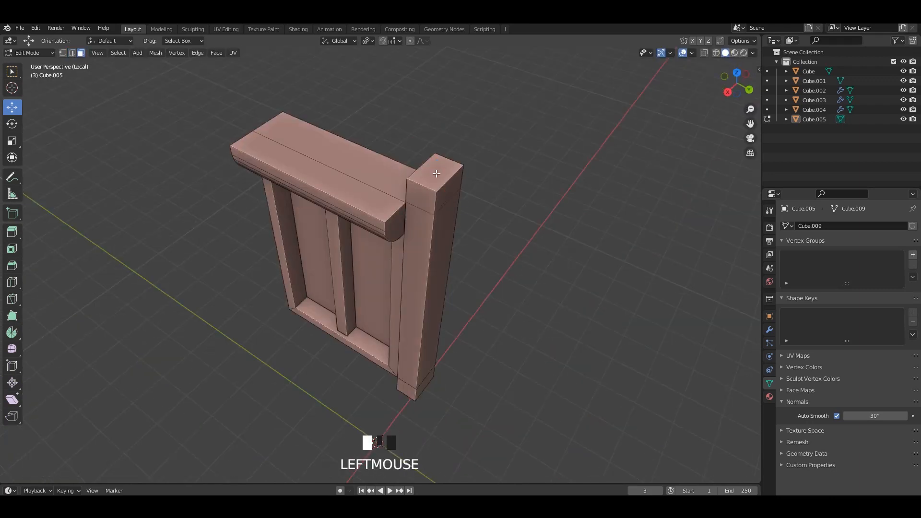
pyautogui.press('KP_3')
pyautogui.hotkey('alt', 'z')
pyautogui.moveTo(434, 102); pyautogui.dragTo(434, 100)
pyautogui.scroll(-2, 432, 240)
pyautogui.keyDown('shift'); pyautogui.moveTo(422, 394); pyautogui.dragTo(437, 262, button='middle'); pyautogui.keyUp('shift')
pyautogui.scroll(1, 440, 333)
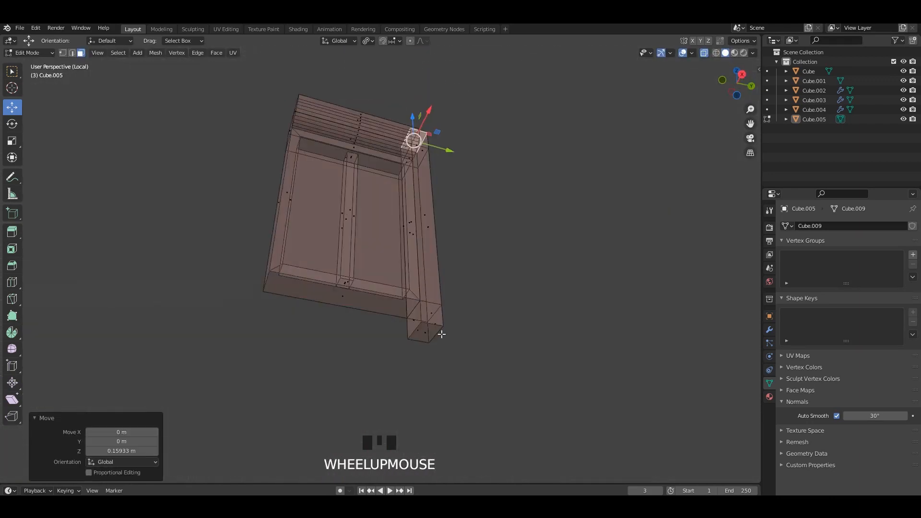
# Adjust the pillar's bottom face, extrude the bottom block's front face outward, and save the file
pyautogui.hotkey('alt', 'z')
pyautogui.moveTo(436, 339); pyautogui.dragTo(432, 355, button='middle')
pyautogui.click(424, 335)
pyautogui.moveTo(423, 317); pyautogui.dragTo(423, 318)
pyautogui.moveTo(423, 318)
pyautogui.mouseDown(button='middle')
pyautogui.moveTo(427, 339)
pyautogui.moveTo(455, 353)
pyautogui.moveTo(428, 309)
pyautogui.mouseUp(button='middle')
pyautogui.click(427, 318)
pyautogui.click(461, 348)
pyautogui.hotkey('ctrl', 's')
# Duplicate the whole pillar, move the copy about -2.68 m along Y against the window's opposite side, and save
pyautogui.press('Tab')
pyautogui.press('Tab')
pyautogui.click(425, 198)
pyautogui.press('l')
pyautogui.hotkey('shift', 'd')
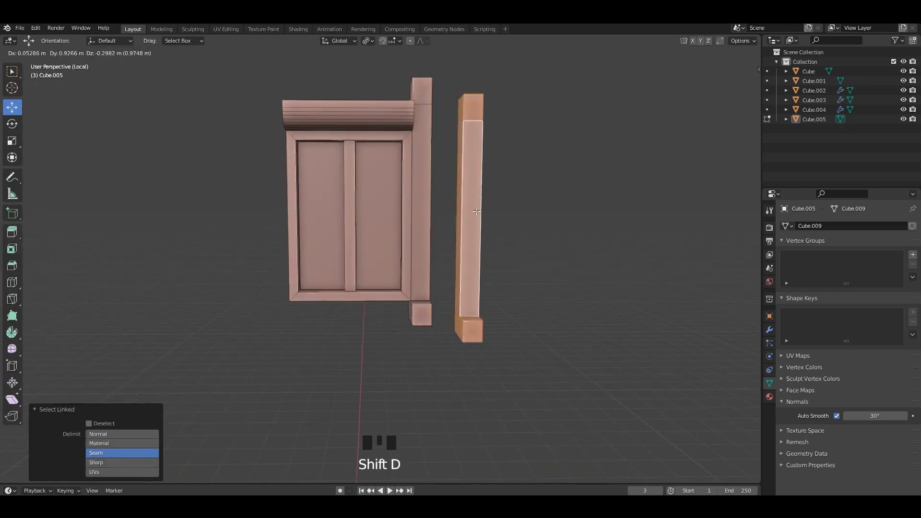
pyautogui.rightClick(486, 234)
pyautogui.moveTo(435, 225); pyautogui.dragTo(295, 227)
pyautogui.keyDown('alt'); pyautogui.moveTo(295, 227); pyautogui.dragTo(323, 256, button='middle'); pyautogui.keyUp('alt')
pyautogui.keyDown('shift'); pyautogui.moveTo(323, 256); pyautogui.dragTo(362, 273, button='middle'); pyautogui.keyUp('shift')
pyautogui.scroll(1, 362, 274)
pyautogui.hotkey('alt', 'z')
pyautogui.moveTo(343, 239); pyautogui.dragTo(341, 240)
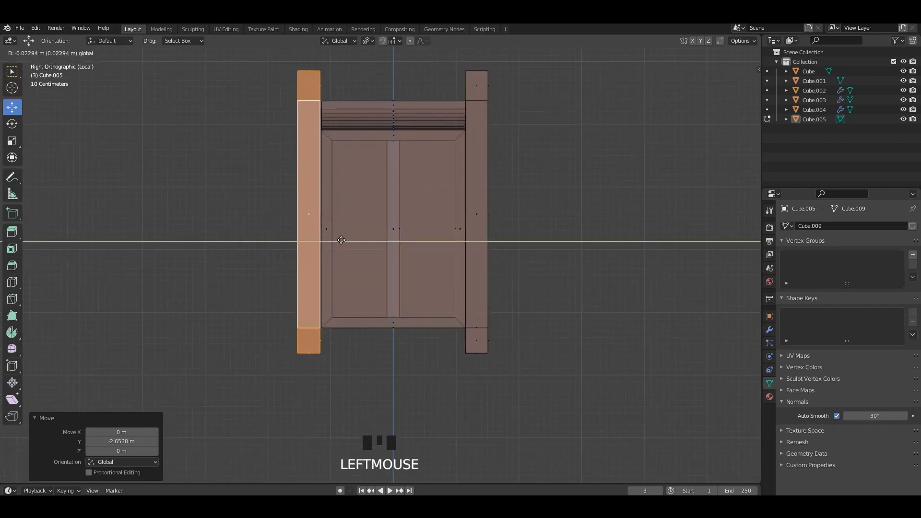
pyautogui.hotkey('alt', 'z')
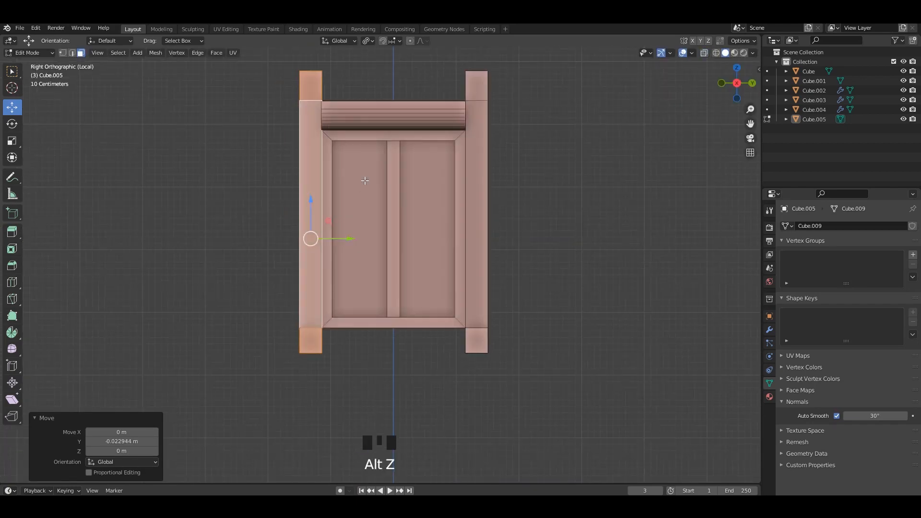
pyautogui.hotkey('ctrl', 's')
# Extrude the front faces of both pillars' top blocks outward past the lintel
pyautogui.moveTo(344, 240); pyautogui.dragTo(432, 154, button='middle')
pyautogui.rightClick(456, 141)
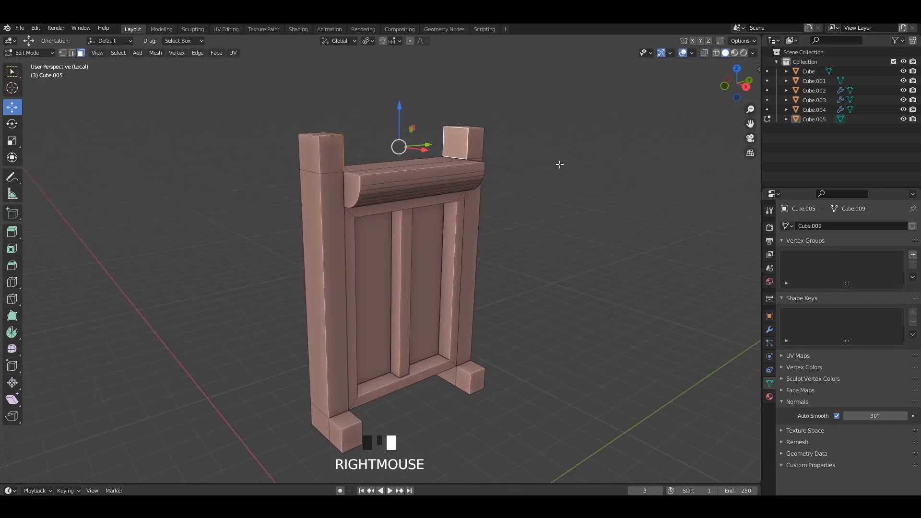
pyautogui.moveTo(530, 147); pyautogui.dragTo(494, 160, button='middle')
pyautogui.click(443, 173)
pyautogui.moveTo(304, 177); pyautogui.dragTo(411, 191, button='middle')
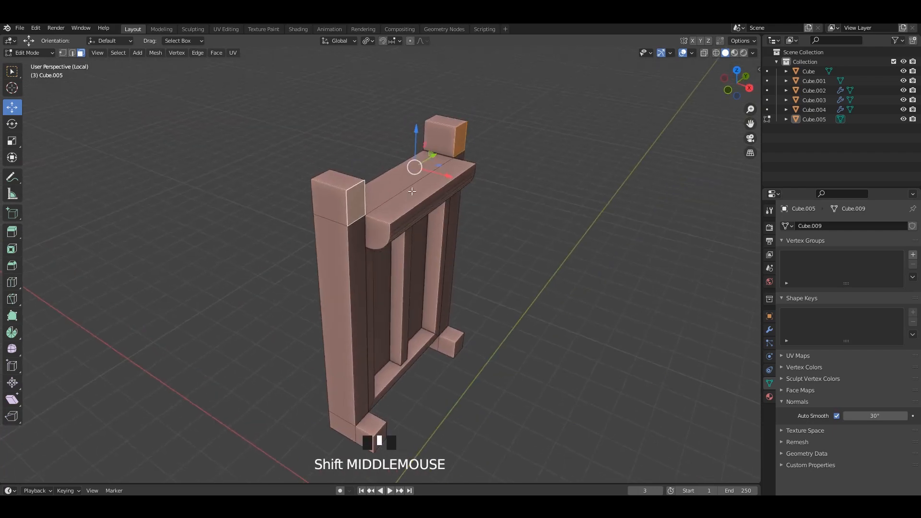
pyautogui.click(467, 203)
pyautogui.moveTo(467, 203); pyautogui.dragTo(350, 184, button='middle')
# Bridge the facing inner faces of the two top blocks with LoopTools to form a continuous cornice
pyautogui.click(496, 175)
pyautogui.keyDown('shift'); pyautogui.click(474, 163); pyautogui.keyUp('shift')
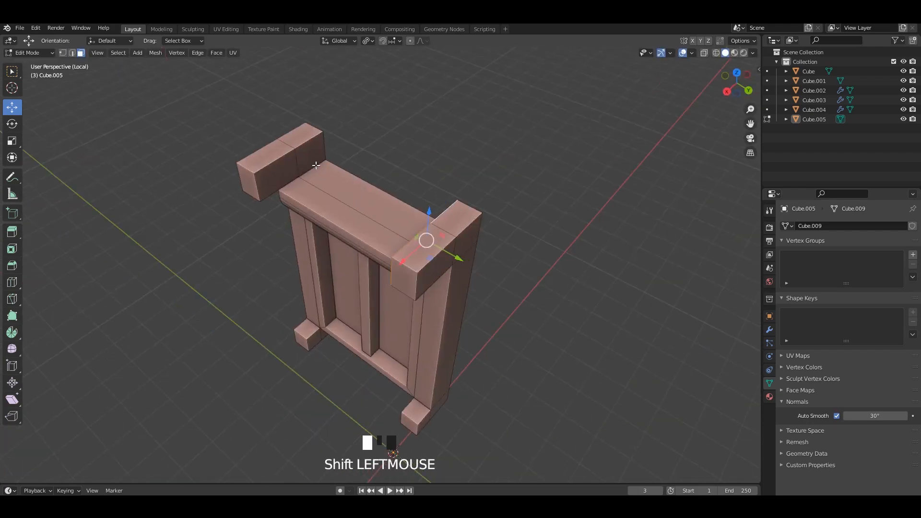
pyautogui.rightClick(323, 140)
pyautogui.moveTo(327, 136)
pyautogui.click(368, 136)
pyautogui.moveTo(336, 308); pyautogui.dragTo(416, 223, button='middle')
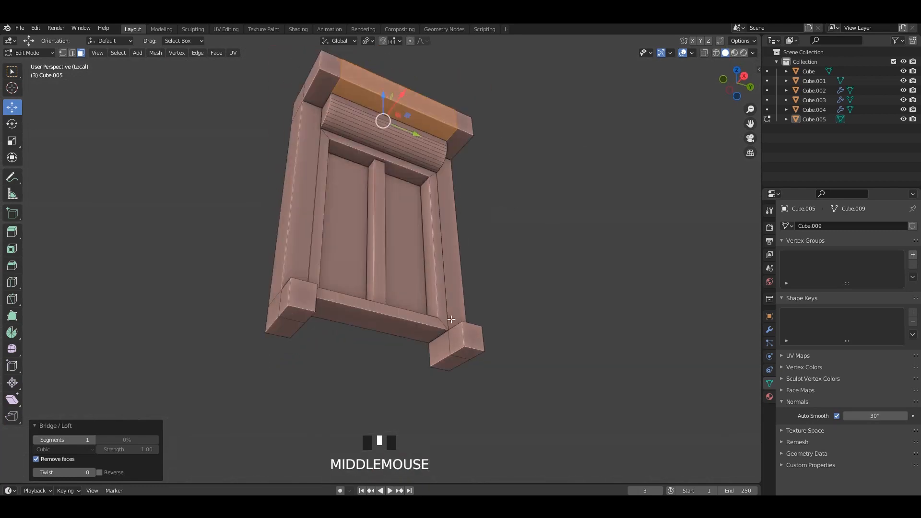
# Try to bridge the facing inner faces of the two bottom blocks
pyautogui.click(457, 339)
pyautogui.keyDown('shift'); pyautogui.click(440, 347); pyautogui.keyUp('shift')
pyautogui.keyDown('shift'); pyautogui.click(329, 367); pyautogui.keyUp('shift')
pyautogui.moveTo(421, 322); pyautogui.dragTo(341, 348, button='middle')
pyautogui.keyDown('shift'); pyautogui.click(305, 366); pyautogui.keyUp('shift')
pyautogui.hotkey('shift', 'r')
pyautogui.moveTo(355, 312); pyautogui.dragTo(422, 336, button='middle')
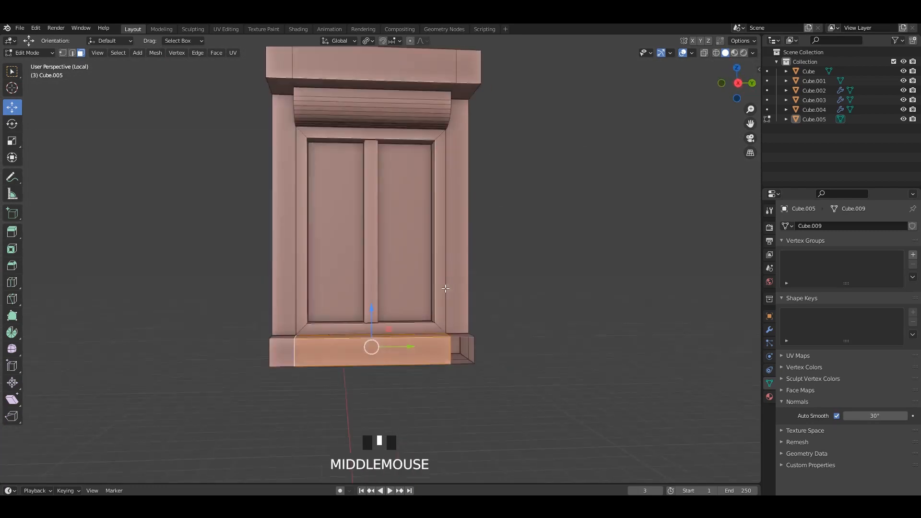
pyautogui.hotkey('ctrl', 'z')
# Apply the window object's transforms and bridge the two bottom blocks with LoopTools into a continuous sill
pyautogui.keyDown('shift'); pyautogui.moveTo(479, 298); pyautogui.dragTo(477, 262, button='middle'); pyautogui.keyUp('shift')
pyautogui.press('Tab')
pyautogui.hotkey('ctrl', 'a')
pyautogui.click(441, 289)
pyautogui.press('Tab')
pyautogui.moveTo(441, 289); pyautogui.dragTo(430, 237, button='middle')
pyautogui.rightClick(430, 237)
pyautogui.moveTo(430, 237)
pyautogui.click(477, 237)
# Bevel the sill's upper front edge 0.403 m wide with 19 segments and a custom stepped moulding profile, then save
pyautogui.press('Tab')
pyautogui.scroll(-2, 432, 223)
pyautogui.moveTo(511, 263); pyautogui.dragTo(407, 185, button='middle')
pyautogui.press('Tab')
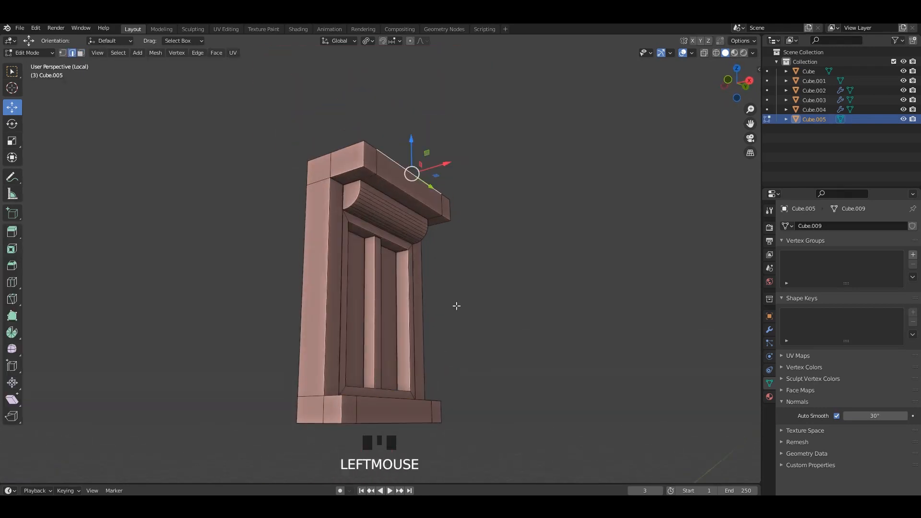
pyautogui.moveTo(456, 305); pyautogui.dragTo(426, 332, button='middle')
pyautogui.click(411, 319)
pyautogui.click(540, 341)
pyautogui.click(134, 469)
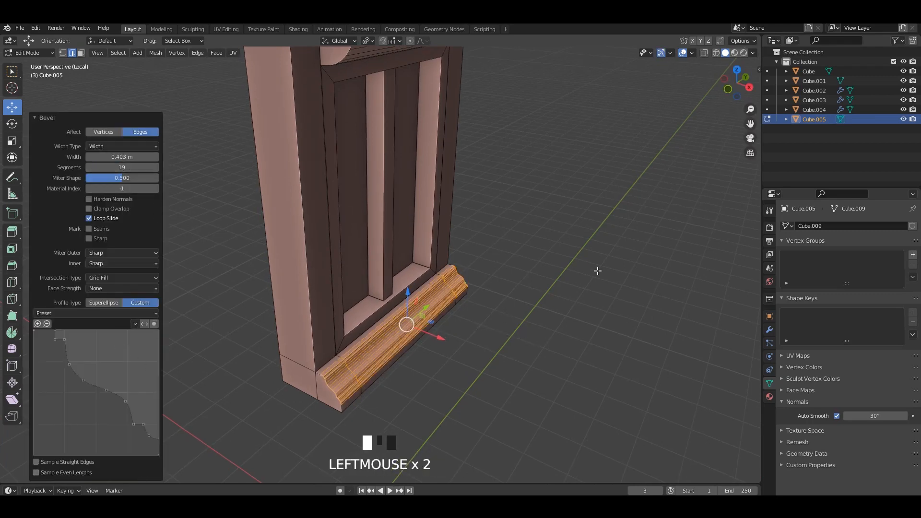
pyautogui.moveTo(583, 262); pyautogui.dragTo(555, 240, button='middle')
pyautogui.press('Tab')
pyautogui.click(552, 241)
pyautogui.scroll(-4, 528, 240)
pyautogui.keyDown('shift'); pyautogui.moveTo(440, 230); pyautogui.dragTo(533, 213, button='middle'); pyautogui.keyUp('shift')
pyautogui.click(445, 253)
pyautogui.hotkey('ctrl', 's')
pyautogui.press('Tab')
pyautogui.scroll(4, 432, 235)
pyautogui.click(472, 230)
pyautogui.keyDown('shift'); pyautogui.click(354, 229); pyautogui.keyUp('shift')
pyautogui.moveTo(396, 226); pyautogui.dragTo(427, 231, button='middle')
pyautogui.moveTo(456, 245); pyautogui.dragTo(507, 249)
pyautogui.hotkey('ctrl', 'z')
pyautogui.press('Tab')
# Bevel the top cornice's front edge with the same custom moulding profile
pyautogui.moveTo(518, 240); pyautogui.dragTo(450, 210, button='middle')
pyautogui.scroll(-1, 448, 210)
pyautogui.press('Tab')
pyautogui.click(446, 214)
pyautogui.moveTo(391, 172); pyautogui.dragTo(518, 273, button='middle')
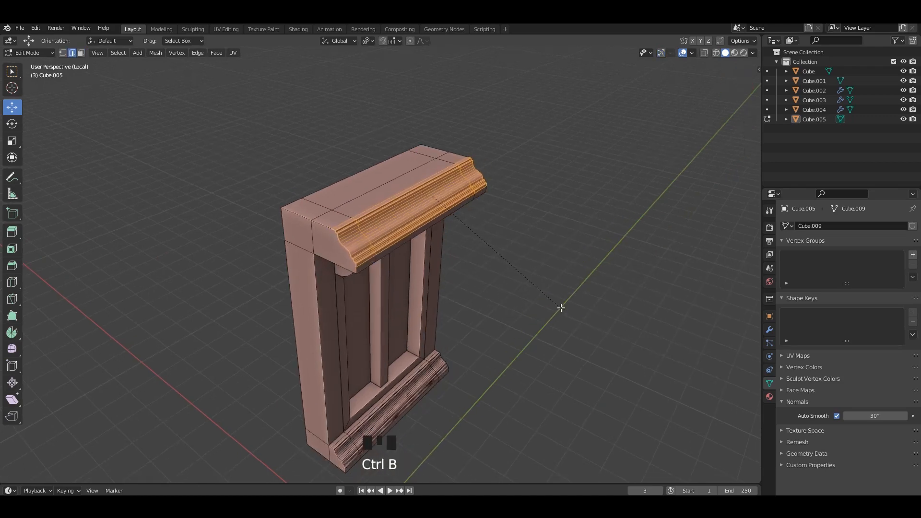
pyautogui.click(561, 307)
pyautogui.press('Tab')
pyautogui.moveTo(559, 306); pyautogui.dragTo(436, 253, button='middle')
# Leave local view to show the whole building and set the window's origin to its geometry
pyautogui.scroll(-2, 436, 252)
pyautogui.press('KP_Divide')
pyautogui.click(439, 225)
pyautogui.rightClick(402, 222)
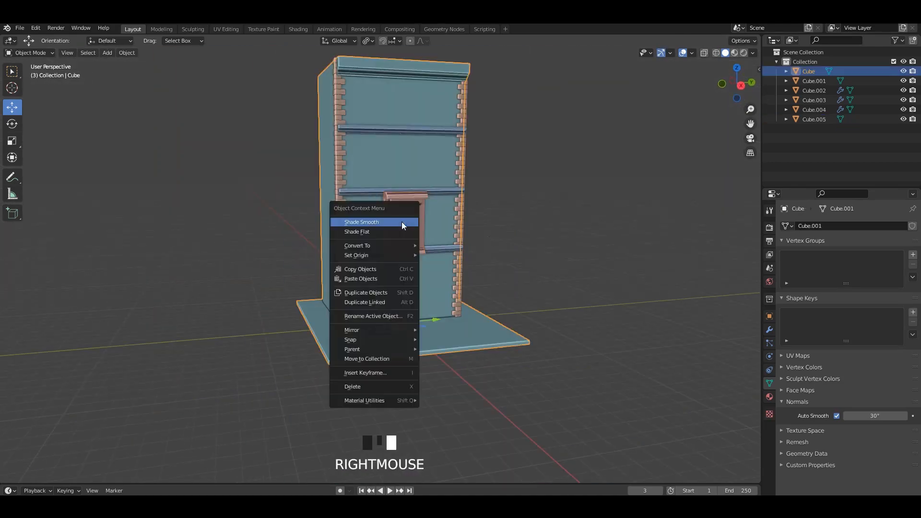
pyautogui.click(411, 204)
pyautogui.rightClick(411, 203)
pyautogui.moveTo(413, 237)
pyautogui.click(481, 247)
# Scale the window down to fit between the ledges and move it about -2.61 m along Y toward the facade's corner
pyautogui.scroll(2, 457, 229)
pyautogui.keyDown('alt'); pyautogui.moveTo(485, 240); pyautogui.dragTo(480, 269, button='middle'); pyautogui.keyUp('alt')
pyautogui.scroll(1, 457, 229)
pyautogui.scroll(2, 480, 269)
pyautogui.press('s')
pyautogui.click(509, 276)
pyautogui.moveTo(481, 230); pyautogui.dragTo(407, 238)
pyautogui.scroll(3, 407, 240)
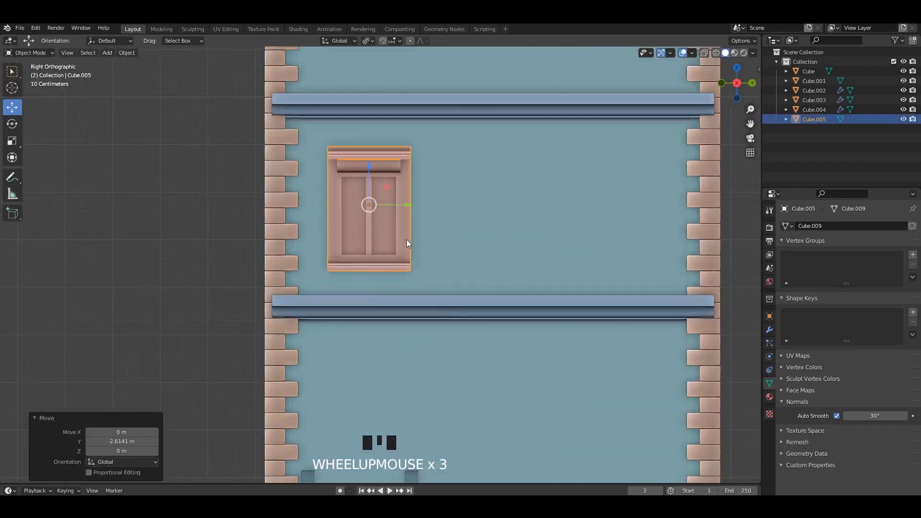
# Move the window about -0.44 m along X toward the wall and about -0.10 m along Y, then save
pyautogui.moveTo(407, 240); pyautogui.dragTo(517, 233, button='middle')
pyautogui.moveTo(517, 233); pyautogui.dragTo(492, 229)
pyautogui.keyDown('alt'); pyautogui.moveTo(492, 229); pyautogui.dragTo(485, 226, button='middle'); pyautogui.keyUp('alt')
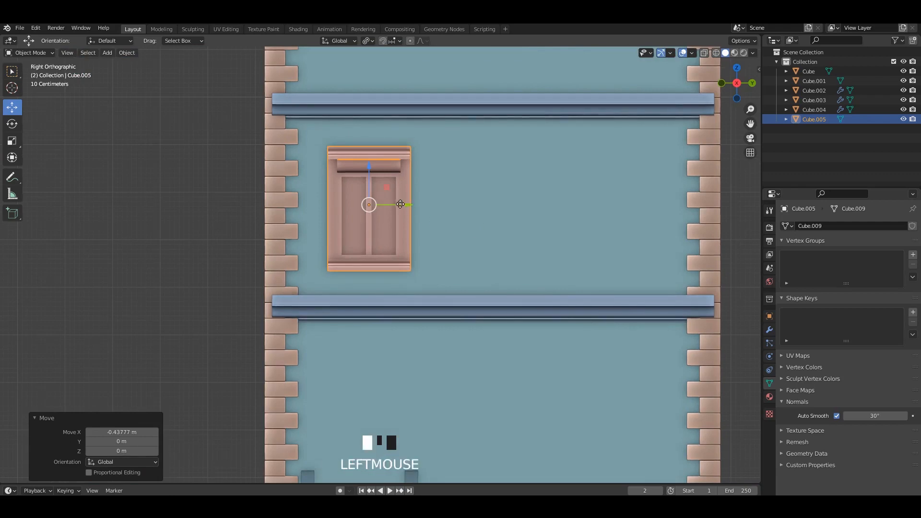
pyautogui.moveTo(400, 204); pyautogui.dragTo(398, 206)
pyautogui.scroll(3, 483, 248)
pyautogui.moveTo(398, 205); pyautogui.dragTo(469, 253, button='middle')
pyautogui.hotkey('ctrl', 's')
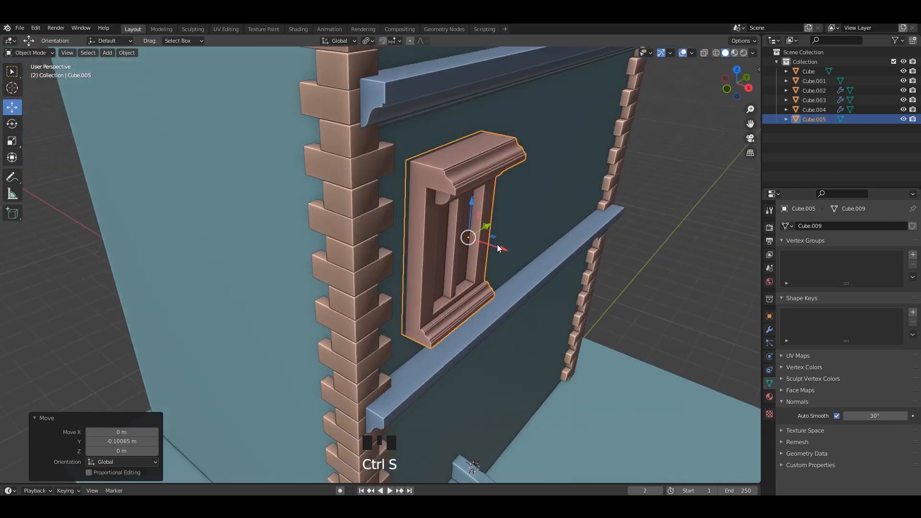
# Nudge the window about -0.014 m along X into the wall and save the file
pyautogui.moveTo(498, 249); pyautogui.dragTo(492, 243)
pyautogui.scroll(-2, 429, 224)
pyautogui.moveTo(492, 243); pyautogui.dragTo(425, 221, button='middle')
pyautogui.hotkey('ctrl', 's')
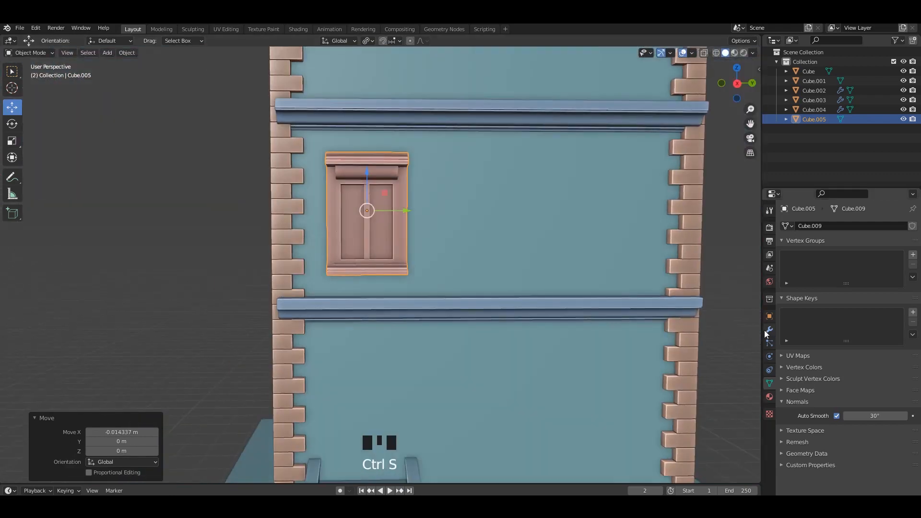
# Add an Array modifier to the window with a count of 3 and relative offsets of X 0 and Y 1.510
pyautogui.click(769, 330)
pyautogui.click(803, 226)
pyautogui.click(710, 250)
pyautogui.scroll(-2, 477, 230)
pyautogui.hotkey('ctrl', 's')
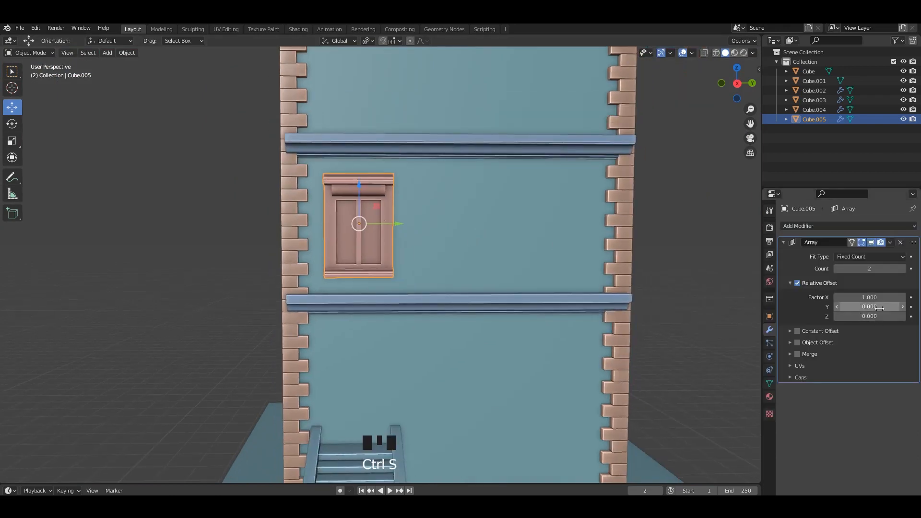
pyautogui.moveTo(879, 307); pyautogui.dragTo(879, 308)
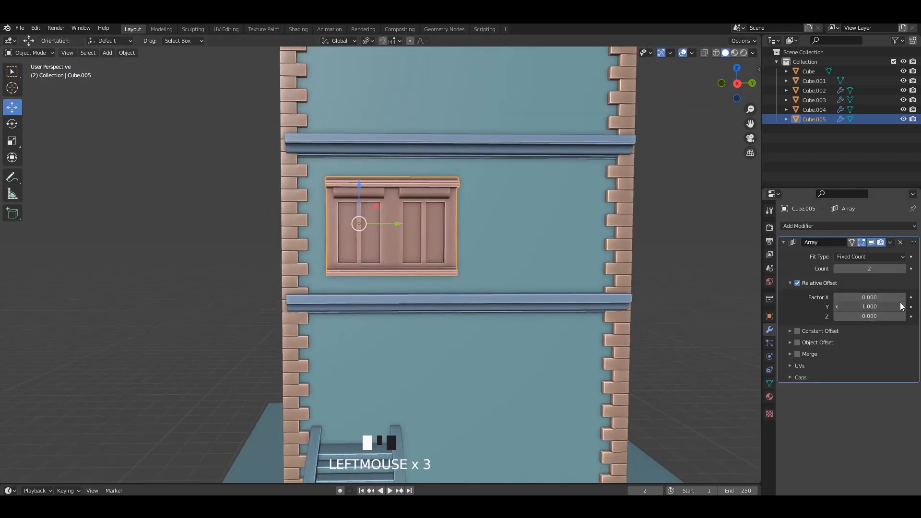
pyautogui.keyDown('alt'); pyautogui.moveTo(530, 227); pyautogui.dragTo(591, 245, button='middle'); pyautogui.keyUp('alt')
pyautogui.moveTo(869, 307)
pyautogui.keyDown('shift'); pyautogui.mouseDown()
pyautogui.moveTo(897, 307)
pyautogui.moveTo(886, 307)
pyautogui.mouseUp(); pyautogui.keyUp('shift')
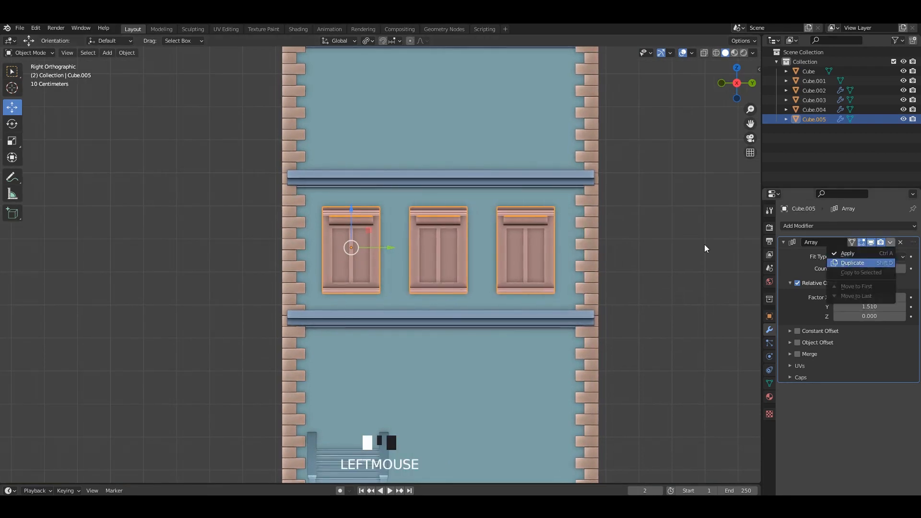
# Duplicate the window's array modifier and set the copy's relative offset to Y 0 and Z 1.000
pyautogui.click(852, 263)
pyautogui.scroll(-3, 704, 249)
pyautogui.hotkey('ctrl', 's')
pyautogui.click(784, 243)
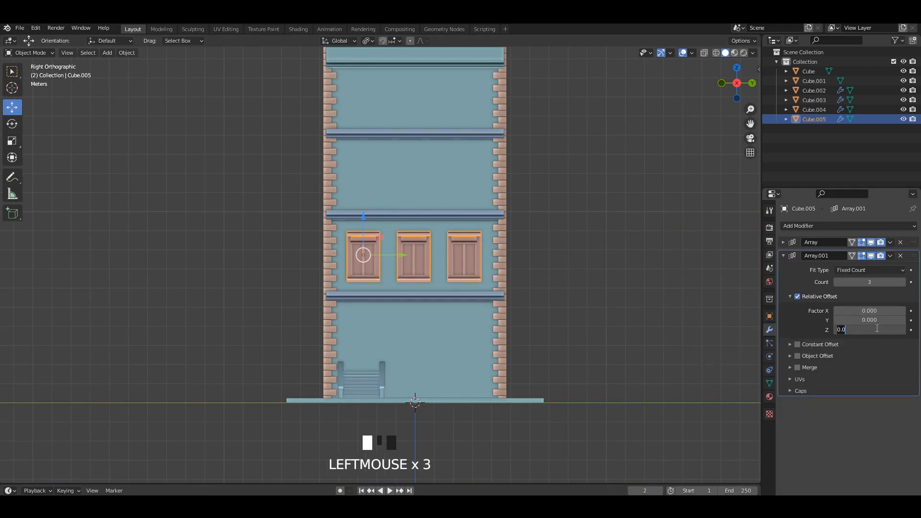
pyautogui.scroll(-2, 520, 187)
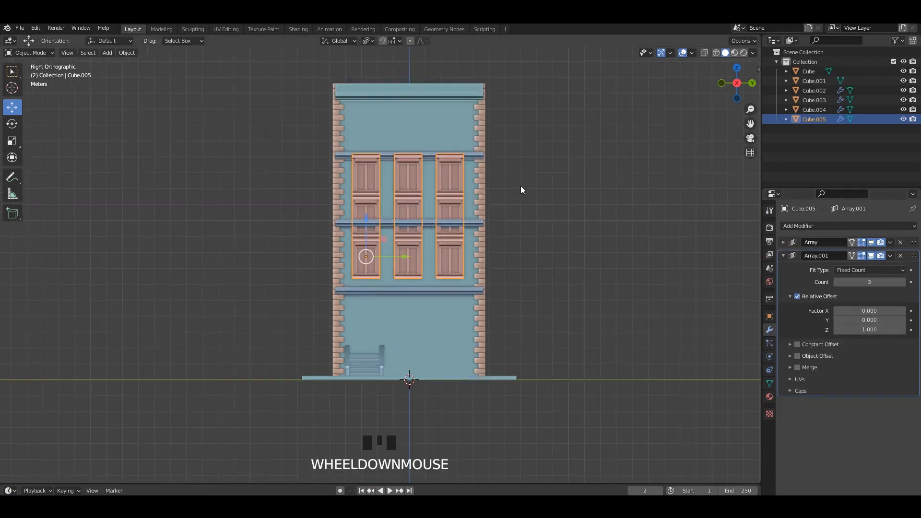
# Set the second array's relative Z offset to 1.570 to fit the window rows between the ledges, and save the file
pyautogui.hotkey('ctrl', 's')
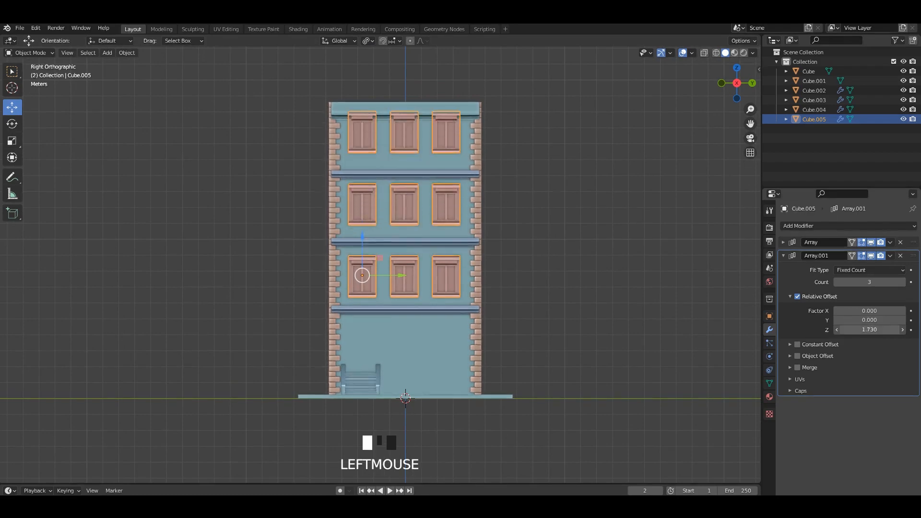
pyautogui.keyDown('shift'); pyautogui.moveTo(460, 254); pyautogui.dragTo(424, 295, button='middle'); pyautogui.keyUp('shift')
pyautogui.scroll(2, 430, 277)
pyautogui.keyDown('shift'); pyautogui.moveTo(871, 331); pyautogui.dragTo(861, 330); pyautogui.keyUp('shift')
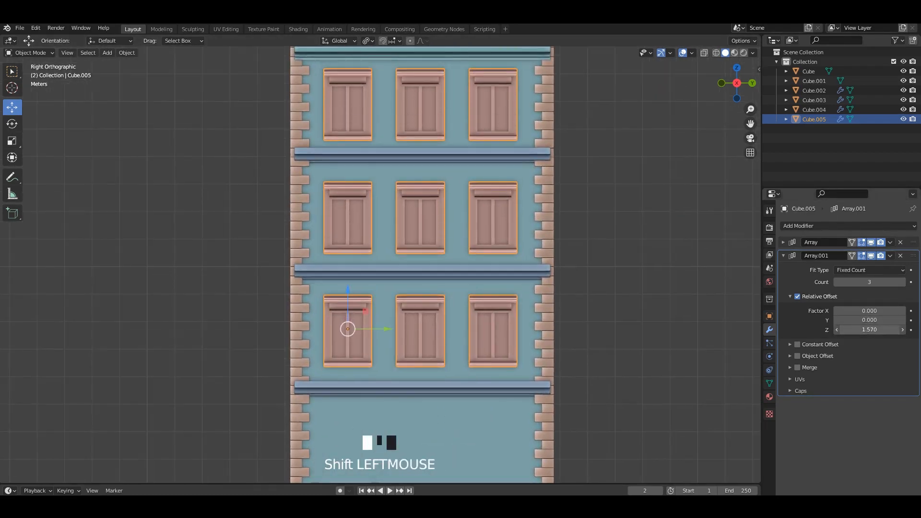
pyautogui.click(382, 340)
pyautogui.scroll(-2, 554, 299)
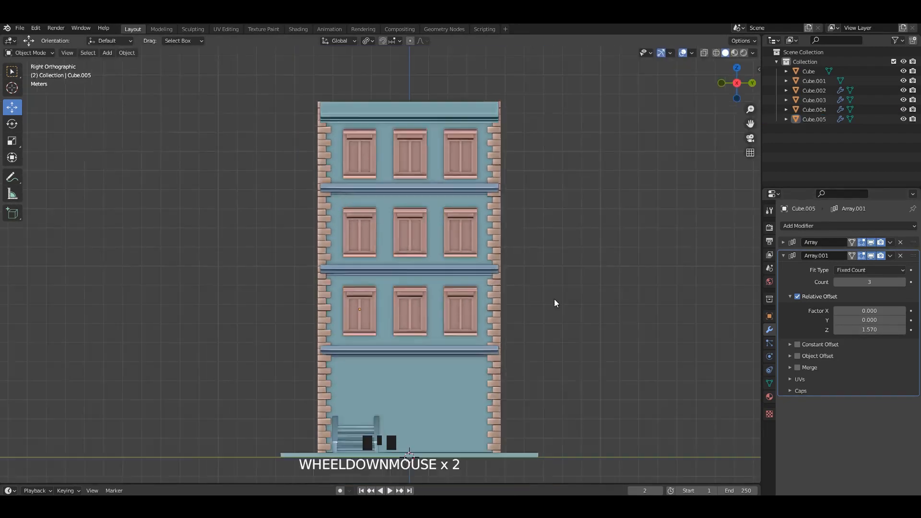
pyautogui.moveTo(554, 298); pyautogui.dragTo(523, 251, button='middle')
pyautogui.scroll(-2, 542, 241)
pyautogui.hotkey('ctrl', 's')
pyautogui.scroll(1, 523, 251)
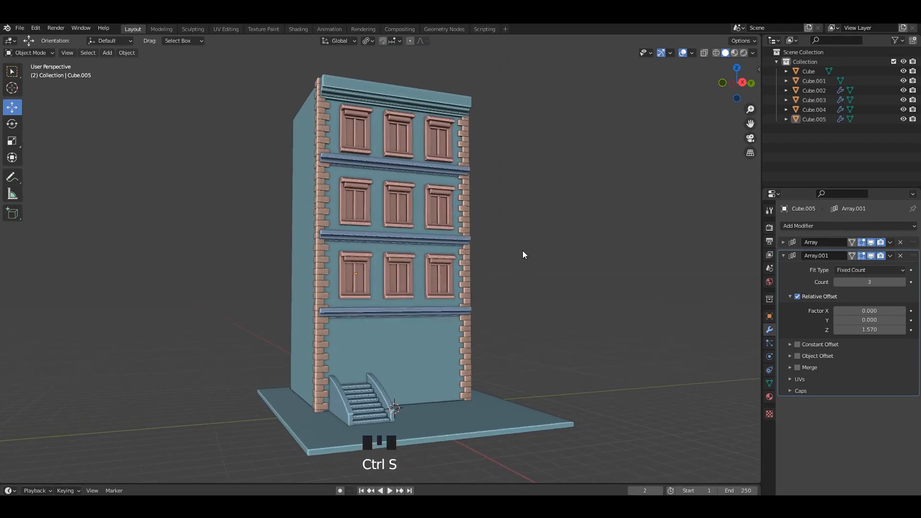
pyautogui.scroll(1, 408, 331)
# Duplicate the building's front wall face in place and scale the copy to 0.254
pyautogui.click(395, 281)
pyautogui.press('Tab')
pyautogui.keyDown('shift'); pyautogui.moveTo(408, 345); pyautogui.dragTo(433, 267, button='middle'); pyautogui.keyUp('shift')
pyautogui.press('Tab')
pyautogui.press('Tab')
pyautogui.click(411, 270)
pyautogui.press('3')
pyautogui.click(416, 267)
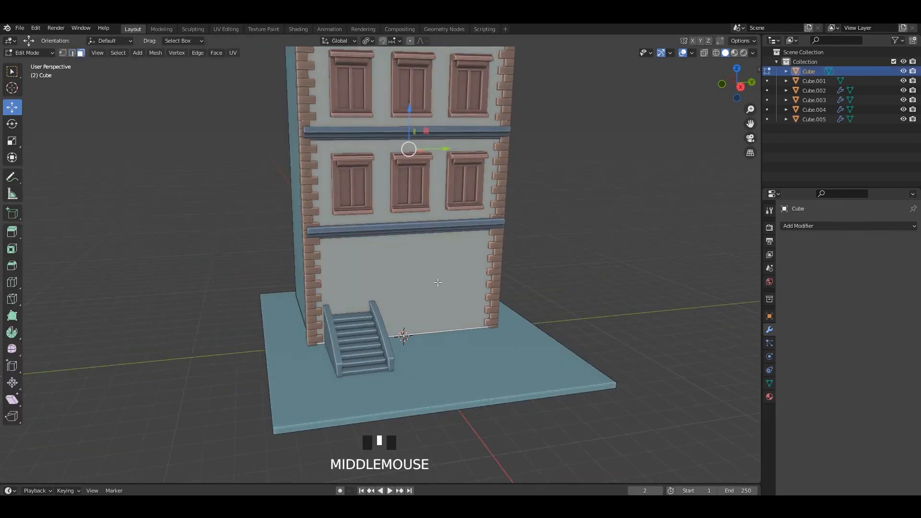
pyautogui.hotkey('shift', 'd')
pyautogui.rightClick(518, 288)
pyautogui.hotkey('ctrl', 's')
pyautogui.moveTo(518, 288); pyautogui.dragTo(533, 294, button='middle')
pyautogui.press('s')
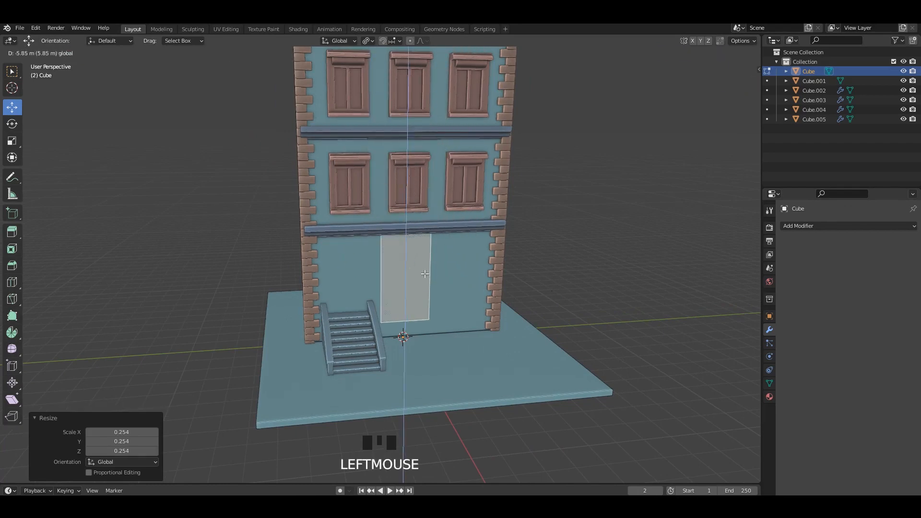
# Move the duplicated face down about 5.85 m and sideways to the top of the stairs, then raise it about 0.23 m
pyautogui.moveTo(425, 274); pyautogui.dragTo(426, 275)
pyautogui.moveTo(442, 277); pyautogui.dragTo(378, 282)
pyautogui.scroll(3, 413, 307)
pyautogui.keyDown('shift'); pyautogui.moveTo(432, 323); pyautogui.dragTo(483, 315, button='middle'); pyautogui.keyUp('shift')
pyautogui.click(489, 321)
pyautogui.moveTo(431, 316); pyautogui.dragTo(403, 304, button='middle')
pyautogui.moveTo(371, 279); pyautogui.dragTo(370, 250)
# Scale the door face to 0.864, widen it by 1.099 along Y, centre it above the stairs and save
pyautogui.press('s')
pyautogui.click(449, 296)
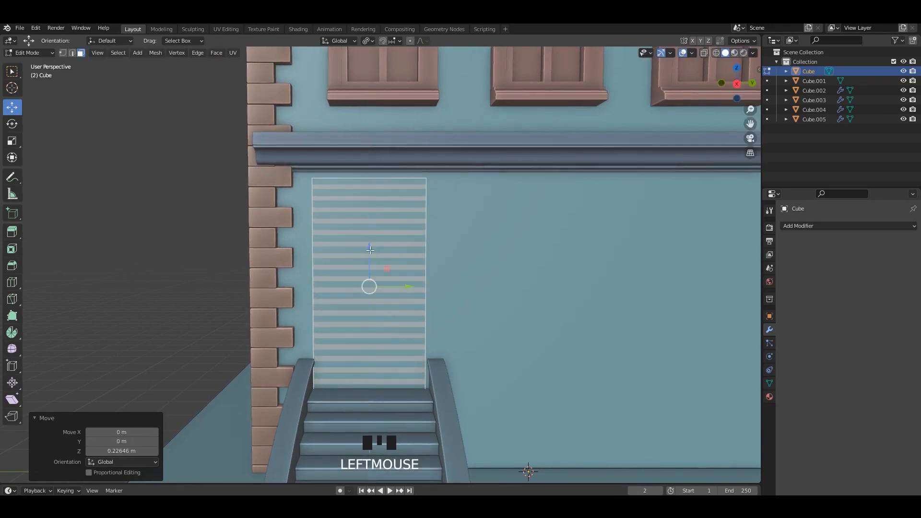
pyautogui.scroll(-4, 369, 250)
pyautogui.press('s')
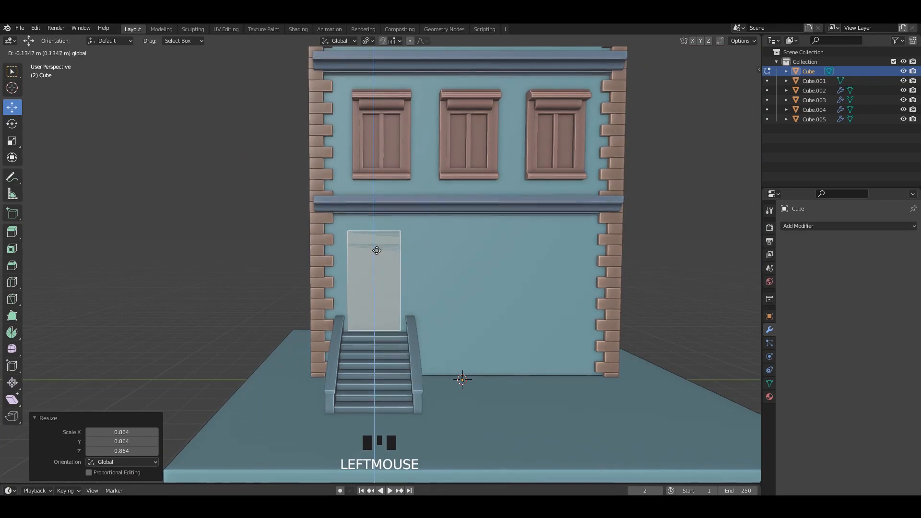
pyautogui.press('y')
pyautogui.click(435, 276)
pyautogui.hotkey('ctrl', 's')
pyautogui.scroll(-1, 417, 282)
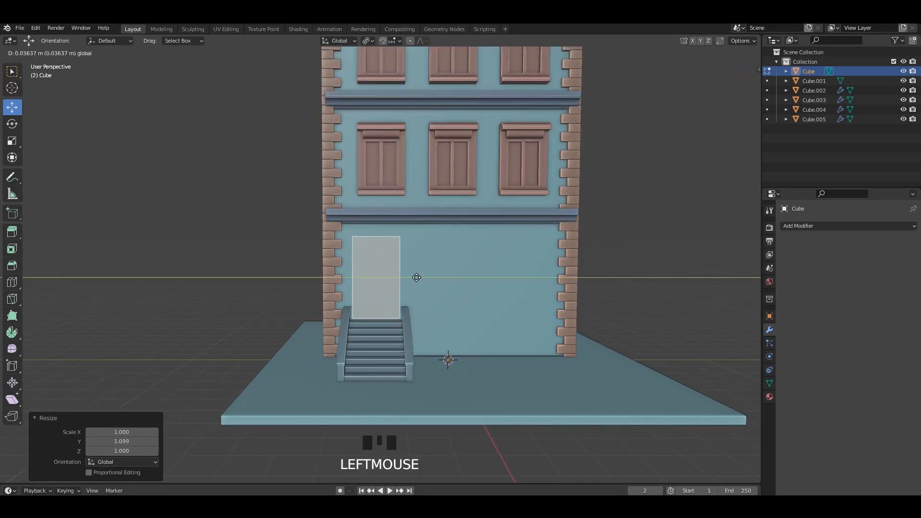
pyautogui.moveTo(416, 277); pyautogui.dragTo(417, 277)
pyautogui.moveTo(417, 277); pyautogui.dragTo(470, 310, button='middle')
pyautogui.hotkey('ctrl', 's')
# Isolate the building in local view and extrude the door face into a thick panel
pyautogui.press('KP_Divide')
pyautogui.keyDown('shift'); pyautogui.moveTo(470, 309); pyautogui.dragTo(488, 257, button='middle'); pyautogui.keyUp('shift')
pyautogui.scroll(5, 444, 292)
pyautogui.press('e')
pyautogui.click(440, 294)
pyautogui.press('Tab')
pyautogui.press('Tab')
pyautogui.press('Tab')
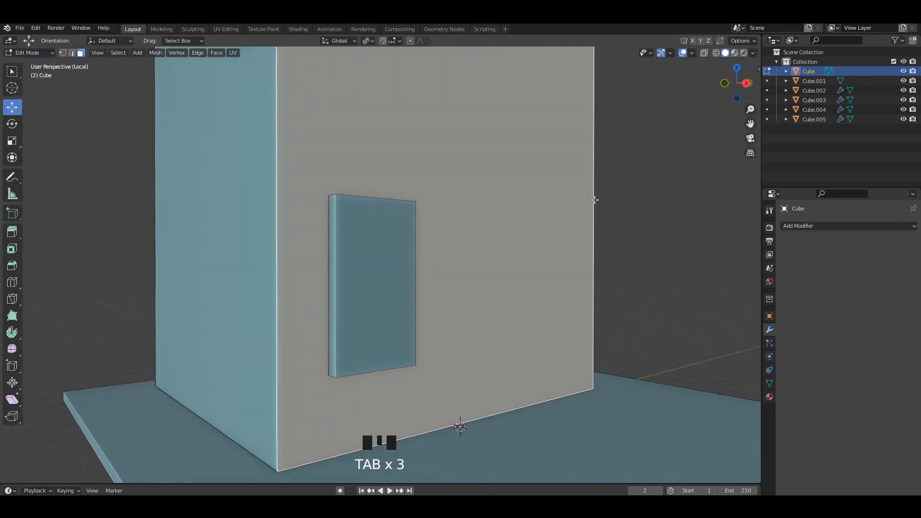
# Add two horizontal loop cuts around the building at the heights of the door panel's upper and lower edges
pyautogui.hotkey('ctrl', 'r')
pyautogui.click(594, 216)
pyautogui.click(586, 360)
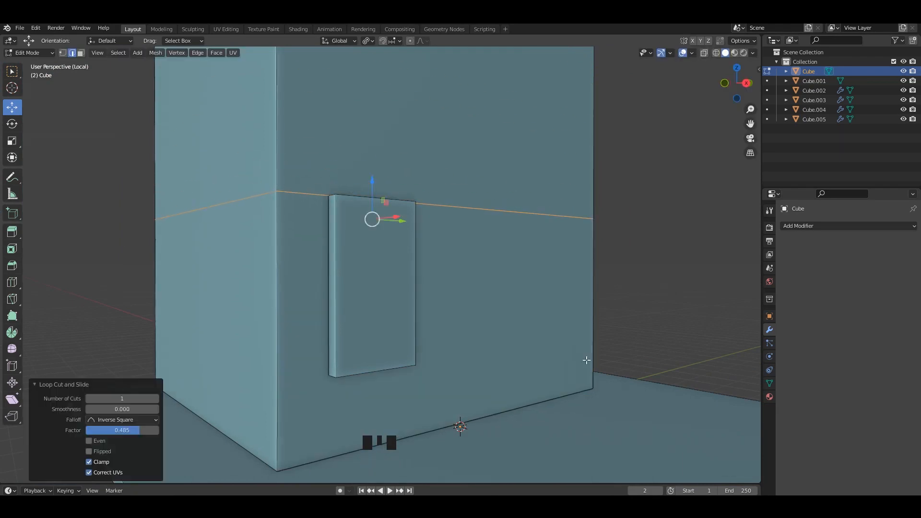
pyautogui.click(283, 372)
pyautogui.click(397, 297)
pyautogui.moveTo(383, 283); pyautogui.dragTo(352, 288, button='middle')
pyautogui.press('Tab')
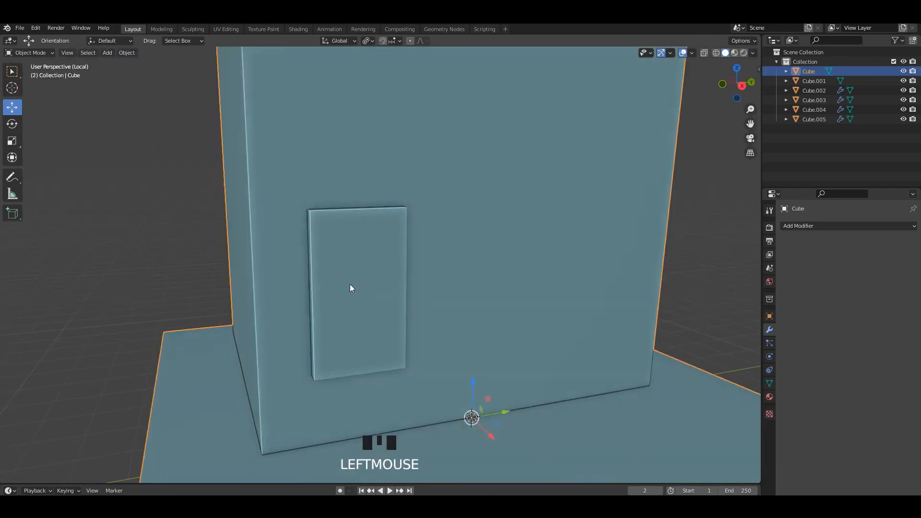
pyautogui.press('Tab')
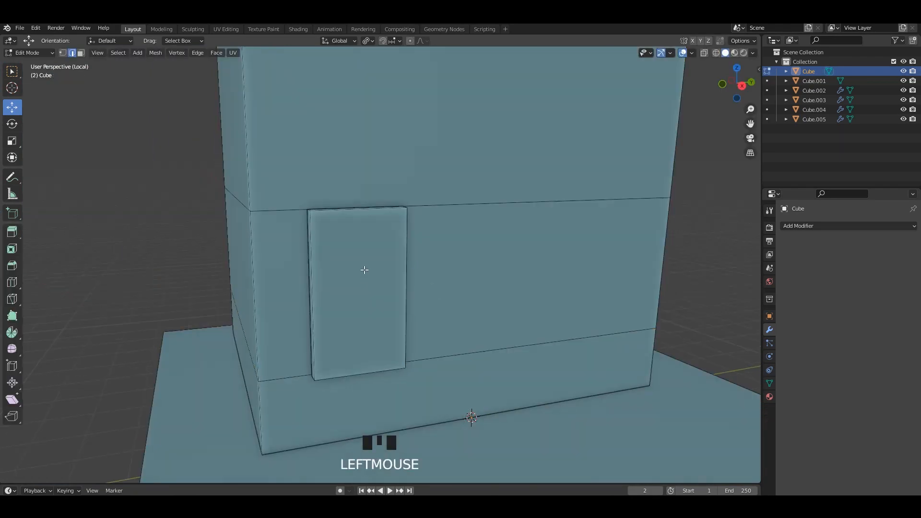
# Separate the building mesh into loose parts and select the door panel as its own object
pyautogui.press('l')
pyautogui.click(335, 276)
pyautogui.press('Tab')
pyautogui.click(384, 291)
pyautogui.scroll(-2, 384, 292)
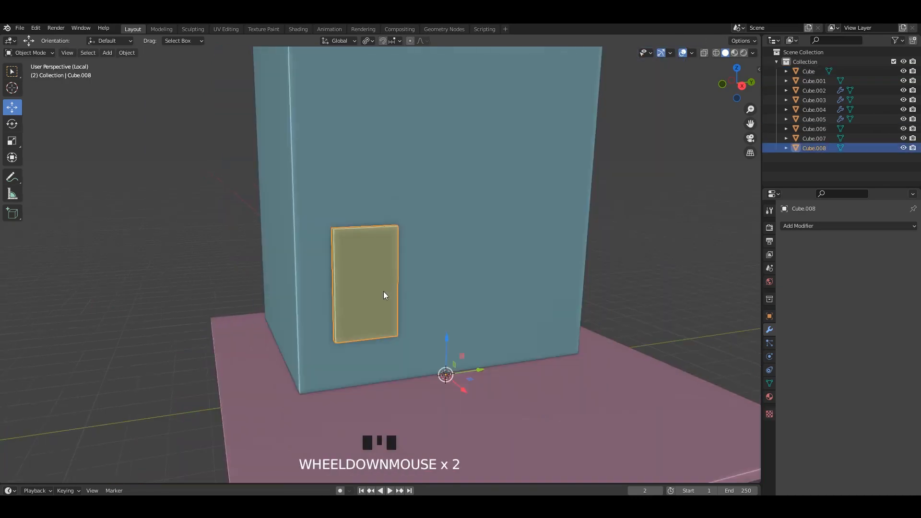
# Leave local view, set the door panel's origin to its geometry and save the file
pyautogui.press('KP_Divide')
pyautogui.moveTo(383, 292); pyautogui.dragTo(390, 285, button='middle')
pyautogui.click(406, 277)
pyautogui.rightClick(406, 278)
pyautogui.scroll(3, 448, 268)
pyautogui.click(420, 263)
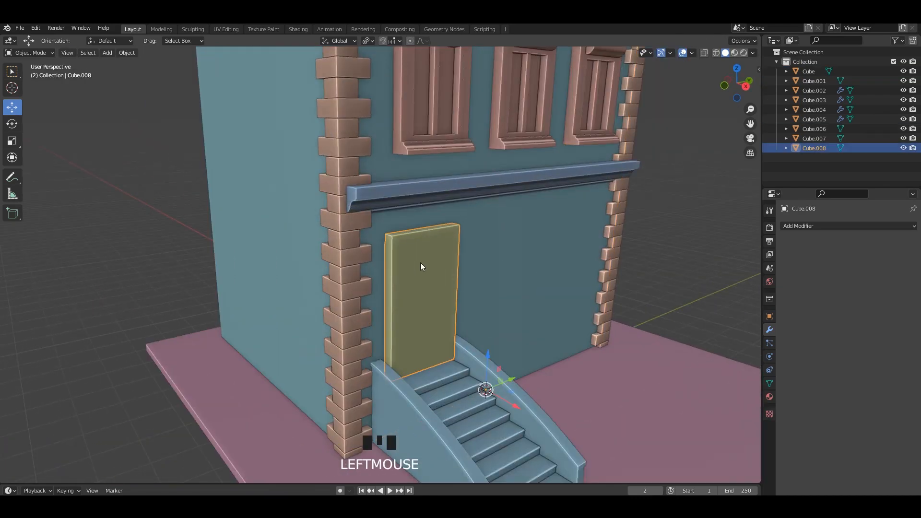
pyautogui.rightClick(420, 263)
pyautogui.click(478, 267)
pyautogui.hotkey('ctrl', 's')
# Isolate the door panel, add a central vertical loop cut and bevel it 1.47 m wide to mark the side posts
pyautogui.press('KP_Divide')
pyautogui.moveTo(446, 280); pyautogui.dragTo(374, 269, button='middle')
pyautogui.press('Tab')
pyautogui.click(416, 298)
pyautogui.moveTo(417, 299); pyautogui.dragTo(380, 205, button='middle')
pyautogui.hotkey('ctrl', 's')
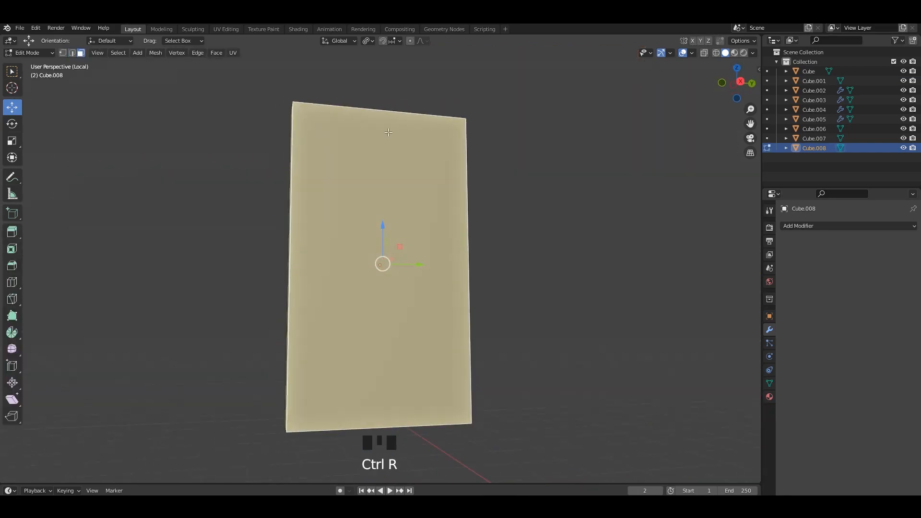
pyautogui.hotkey('ctrl', 'r')
pyautogui.click(391, 110)
pyautogui.moveTo(426, 226); pyautogui.dragTo(430, 250, button='middle')
pyautogui.hotkey('ctrl', 'b')
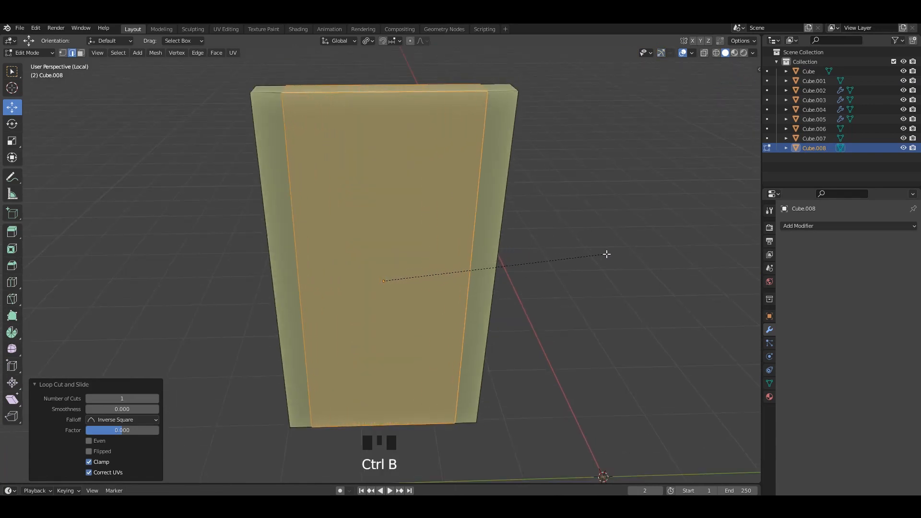
pyautogui.click(616, 254)
pyautogui.hotkey('ctrl', 's')
# Add a horizontal loop cut near the panel's upper edge and raise it about 0.02 m to mark the lintel
pyautogui.hotkey('ctrl', 'r')
pyautogui.click(452, 219)
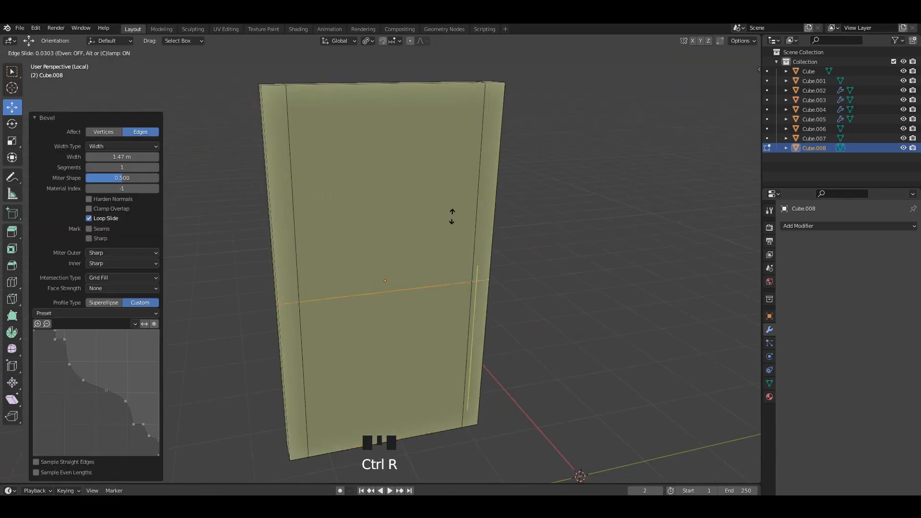
pyautogui.click(437, 78)
pyautogui.hotkey('alt', 'z')
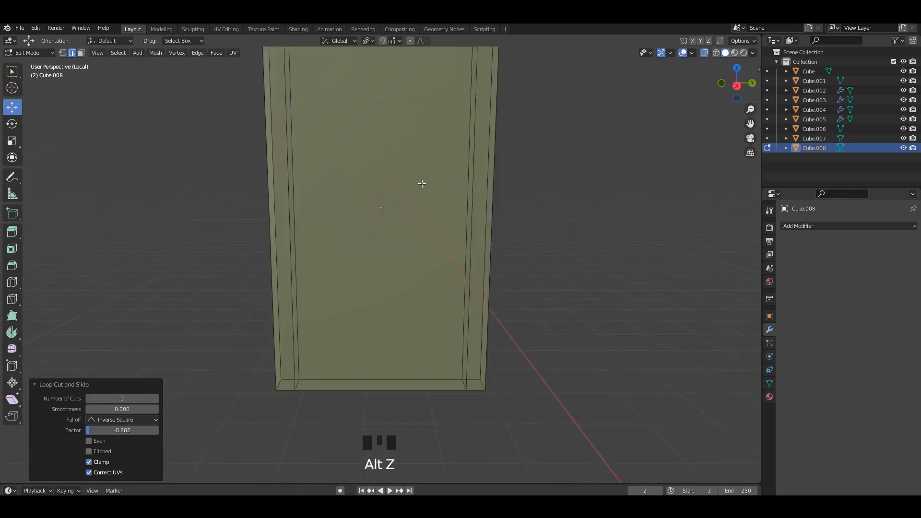
pyautogui.keyDown('alt'); pyautogui.moveTo(421, 183); pyautogui.dragTo(432, 221, button='middle'); pyautogui.keyUp('alt')
pyautogui.hotkey('alt', 'z')
pyautogui.hotkey('alt', 'z')
pyautogui.moveTo(394, 124); pyautogui.dragTo(394, 122)
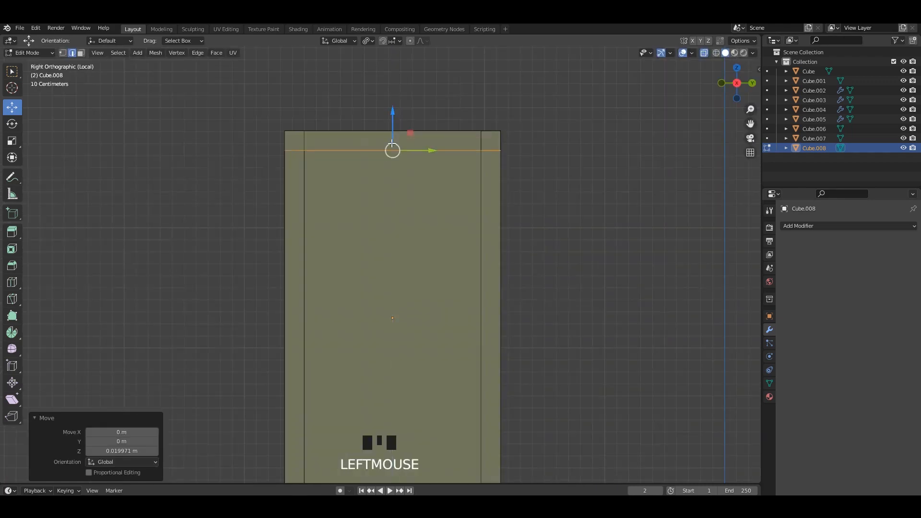
# Delete the panel's inner faces between the posts and below the lintel to open the doorway
pyautogui.hotkey('alt', 'z')
pyautogui.scroll(-1, 378, 295)
pyautogui.keyDown('shift'); pyautogui.moveTo(378, 296); pyautogui.dragTo(374, 240, button='middle'); pyautogui.keyUp('shift')
pyautogui.press('3')
pyautogui.hotkey('alt', 'z')
pyautogui.moveTo(351, 199); pyautogui.dragTo(428, 448)
pyautogui.hotkey('ctrl', 's')
pyautogui.press('x')
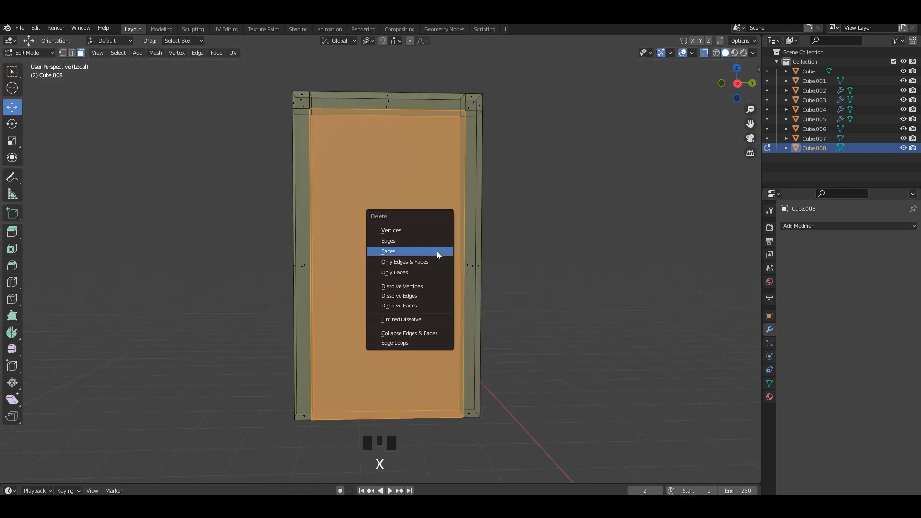
pyautogui.click(438, 251)
# Fill the open inner sides of the door frame with faces
pyautogui.hotkey('alt', 'z')
pyautogui.moveTo(438, 251); pyautogui.dragTo(424, 255, button='middle')
pyautogui.scroll(3, 424, 254)
pyautogui.press('2')
pyautogui.scroll(2, 424, 217)
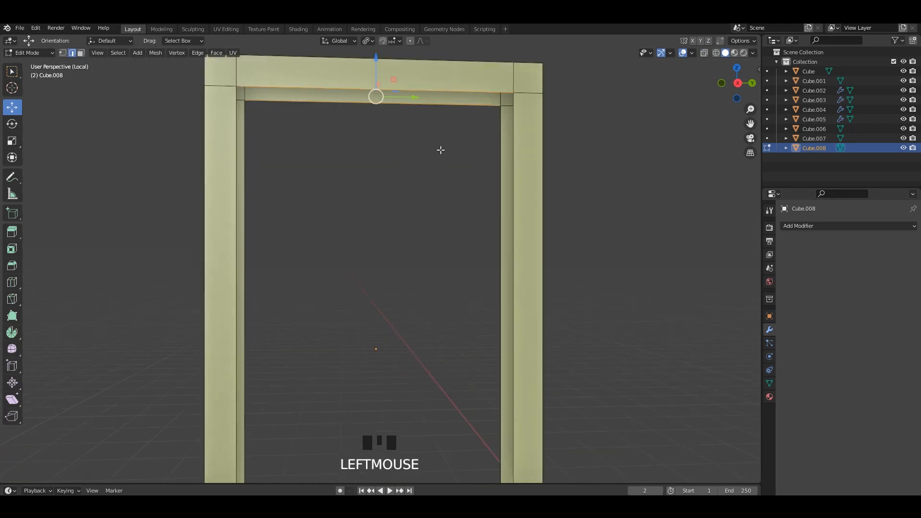
pyautogui.press('a')
pyautogui.press('s')
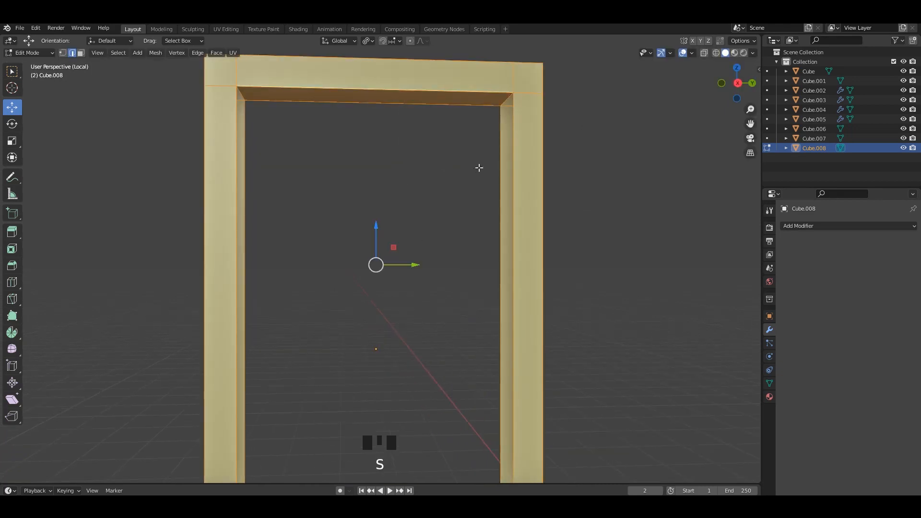
pyautogui.press('f')
pyautogui.press('Tab')
# Add a horizontal loop cut to each door post and move both cuts down near the feet
pyautogui.moveTo(610, 159); pyautogui.dragTo(460, 272, button='middle')
pyautogui.press('Tab')
pyautogui.click(459, 272)
pyautogui.rightClick(459, 272)
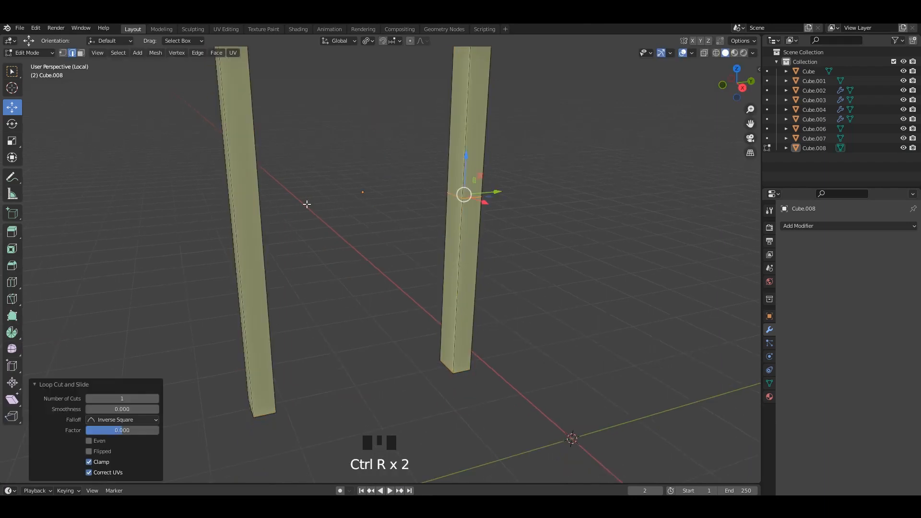
pyautogui.keyDown('alt'); pyautogui.moveTo(481, 199); pyautogui.dragTo(348, 181, button='middle'); pyautogui.keyUp('alt')
pyautogui.hotkey('alt', 'z')
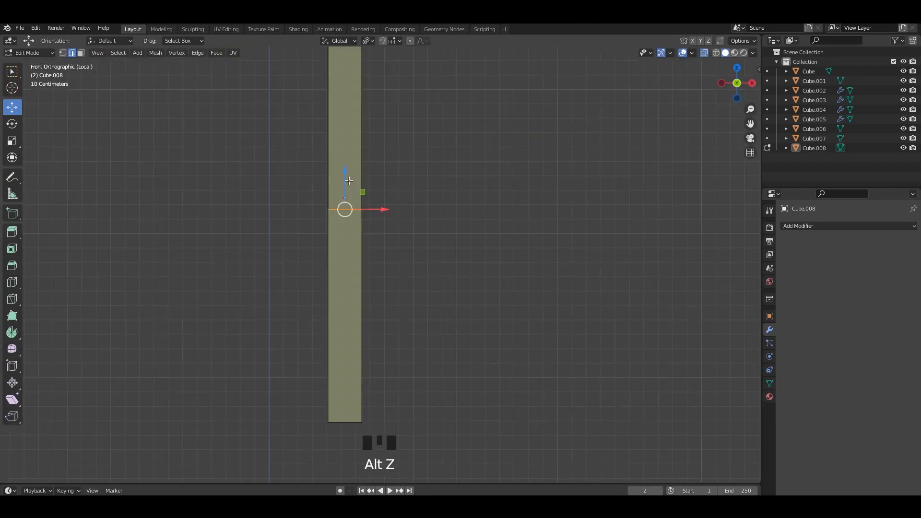
pyautogui.moveTo(357, 312); pyautogui.dragTo(357, 313)
pyautogui.moveTo(398, 250); pyautogui.dragTo(353, 280, button='middle')
pyautogui.scroll(-3, 353, 280)
pyautogui.hotkey('alt', 'z')
# Extrude the lower front faces of both door posts forward about 0.21 m
pyautogui.scroll(3, 426, 307)
pyautogui.press('3')
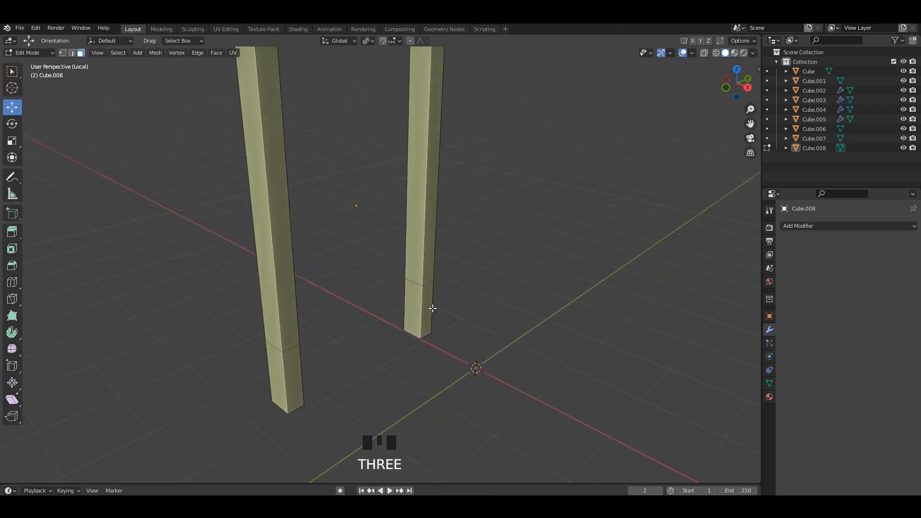
pyautogui.keyDown('shift'); pyautogui.click(290, 373); pyautogui.keyUp('shift')
pyautogui.moveTo(289, 374); pyautogui.dragTo(398, 357, button='middle')
pyautogui.press('e')
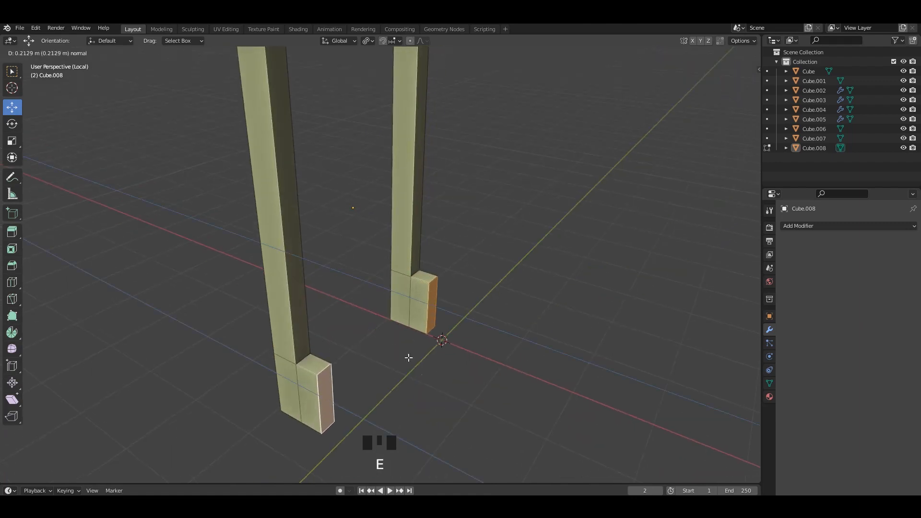
pyautogui.click(409, 357)
# Bevel the upper front edges of both foot blocks 0.303 m wide with the custom moulding profile and reduce the segments
pyautogui.press('1')
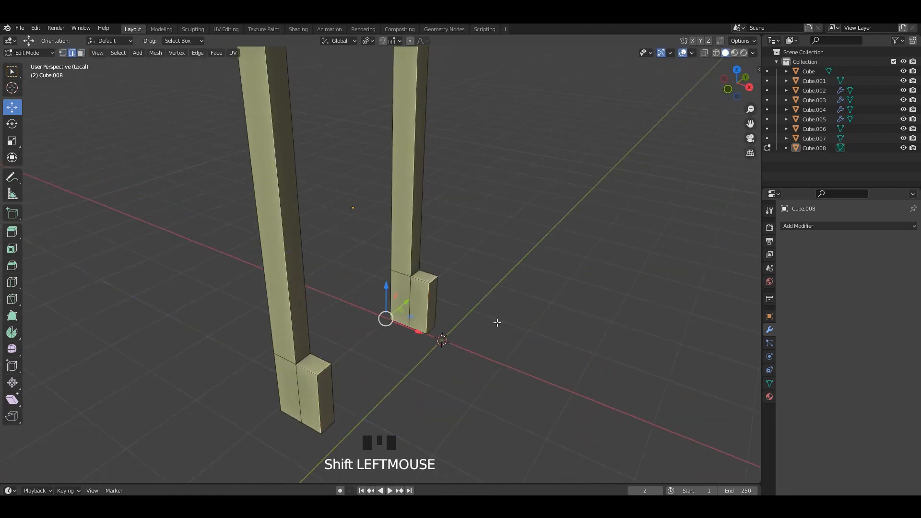
pyautogui.click(531, 350)
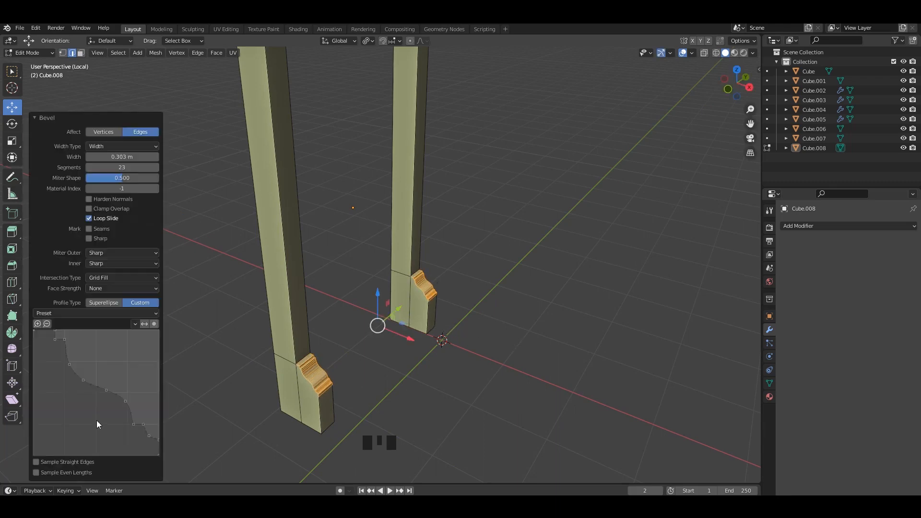
pyautogui.click(89, 167)
pyautogui.moveTo(432, 225); pyautogui.dragTo(338, 194, button='middle')
pyautogui.press('Tab')
pyautogui.scroll(-3, 436, 250)
pyautogui.scroll(1, 452, 242)
pyautogui.press('Tab')
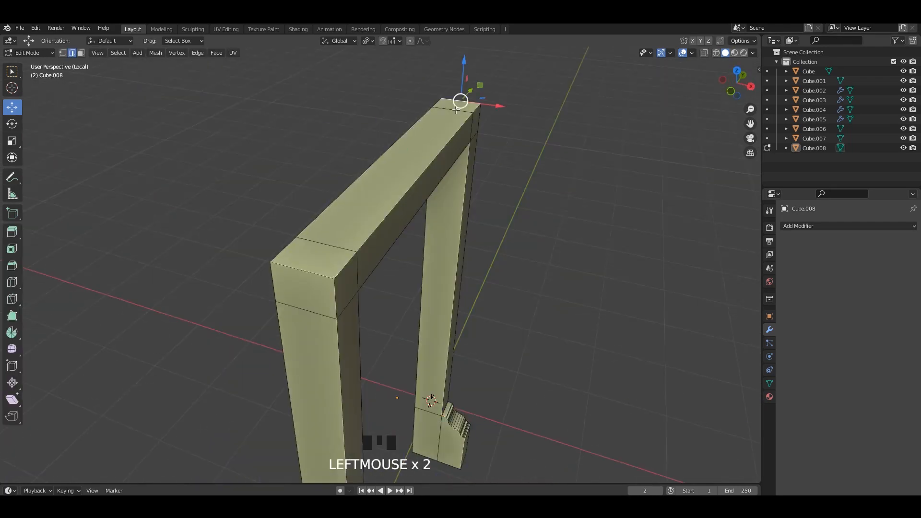
# Extrude the door frame's top faces upward and extrude the new section's front faces forward
pyautogui.keyDown('shift'); pyautogui.click(387, 197); pyautogui.keyUp('shift')
pyautogui.moveTo(394, 229); pyautogui.dragTo(471, 120, button='middle')
pyautogui.press('e')
pyautogui.click(326, 211)
pyautogui.keyDown('shift'); pyautogui.click(327, 211); pyautogui.keyUp('shift')
pyautogui.press('e')
pyautogui.click(489, 189)
# Bevel the lower front edge of the projecting top section with the custom moulding profile to form a cornice
pyautogui.press('2')
pyautogui.keyDown('alt'); pyautogui.click(357, 94); pyautogui.keyUp('alt')
pyautogui.moveTo(453, 157); pyautogui.dragTo(460, 161, button='middle')
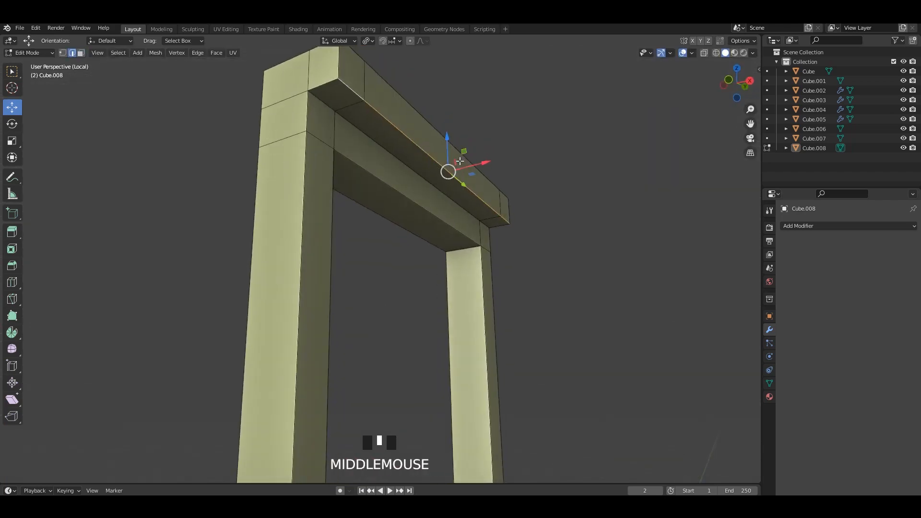
pyautogui.click(560, 172)
pyautogui.press('Tab')
pyautogui.scroll(-3, 562, 168)
pyautogui.keyDown('alt'); pyautogui.moveTo(552, 180); pyautogui.dragTo(480, 309, button='middle'); pyautogui.keyUp('alt')
pyautogui.scroll(-2, 474, 291)
pyautogui.keyDown('shift'); pyautogui.moveTo(481, 309); pyautogui.dragTo(467, 246, button='middle'); pyautogui.keyUp('shift')
pyautogui.scroll(3, 468, 277)
pyautogui.click(492, 192)
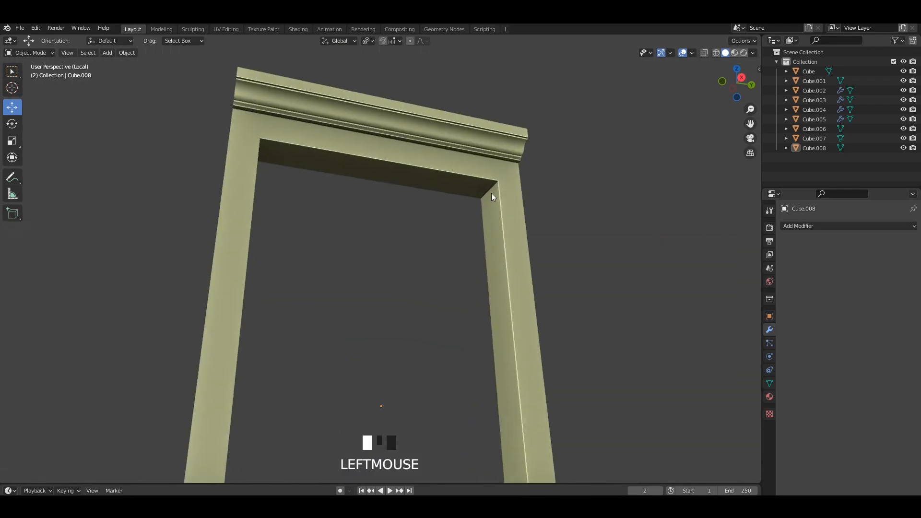
# Bevel the frame's two inner upper corner edges 0.815 m wide with 19 segments and the superellipse profile, and save the file
pyautogui.moveTo(491, 193)
pyautogui.mouseDown(button='middle')
pyautogui.moveTo(487, 204)
pyautogui.moveTo(494, 198)
pyautogui.mouseUp(button='middle')
pyautogui.press('Tab')
pyautogui.click(483, 198)
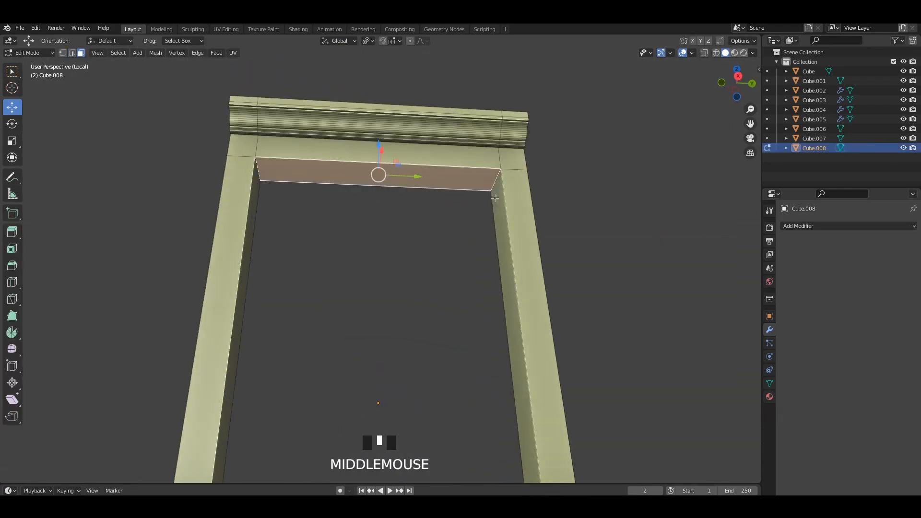
pyautogui.press('2')
pyautogui.moveTo(350, 219)
pyautogui.mouseDown(button='middle')
pyautogui.moveTo(280, 215)
pyautogui.moveTo(351, 231)
pyautogui.mouseUp(button='middle')
pyautogui.hotkey('shift', 'r')
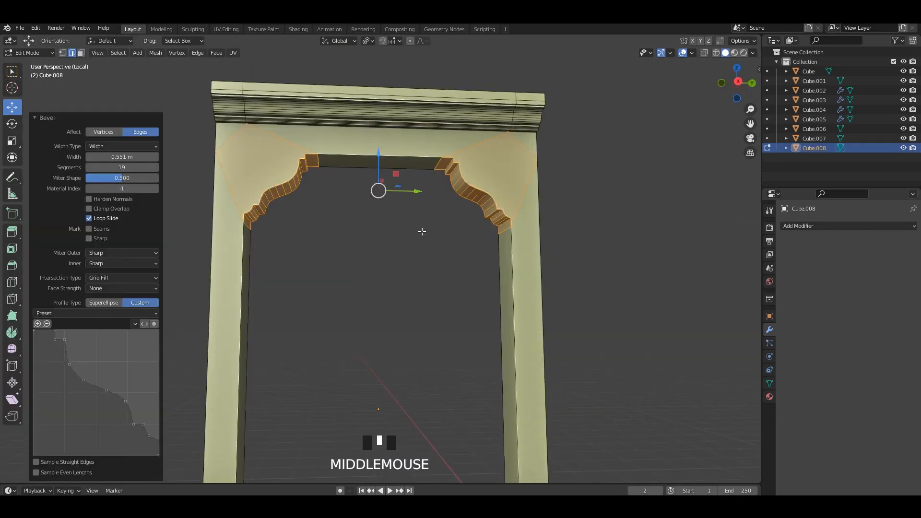
pyautogui.hotkey('ctrl', 'z')
pyautogui.click(529, 235)
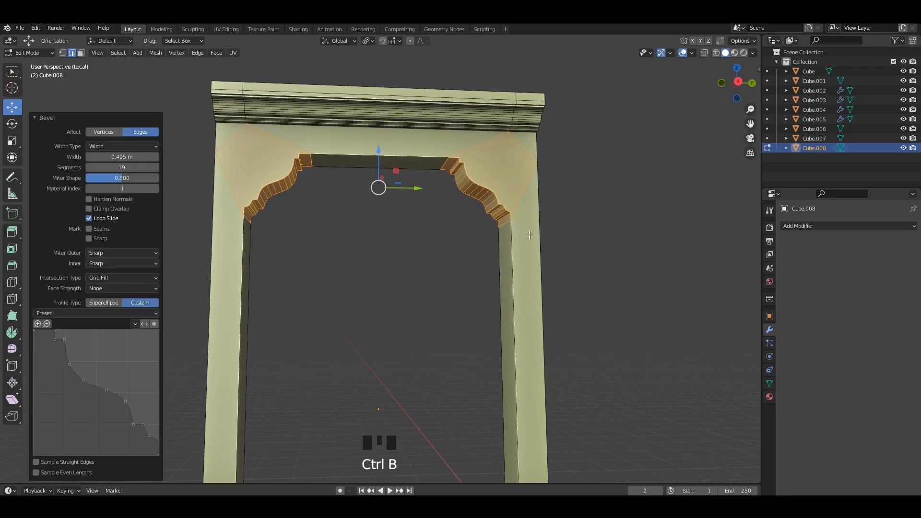
pyautogui.click(106, 302)
pyautogui.moveTo(108, 307); pyautogui.dragTo(123, 343, button='middle')
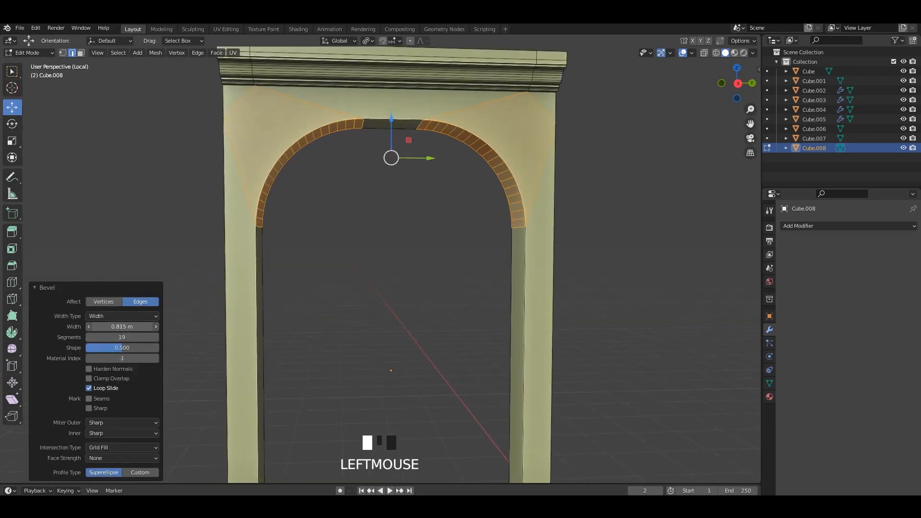
pyautogui.press('Tab')
pyautogui.click(531, 222)
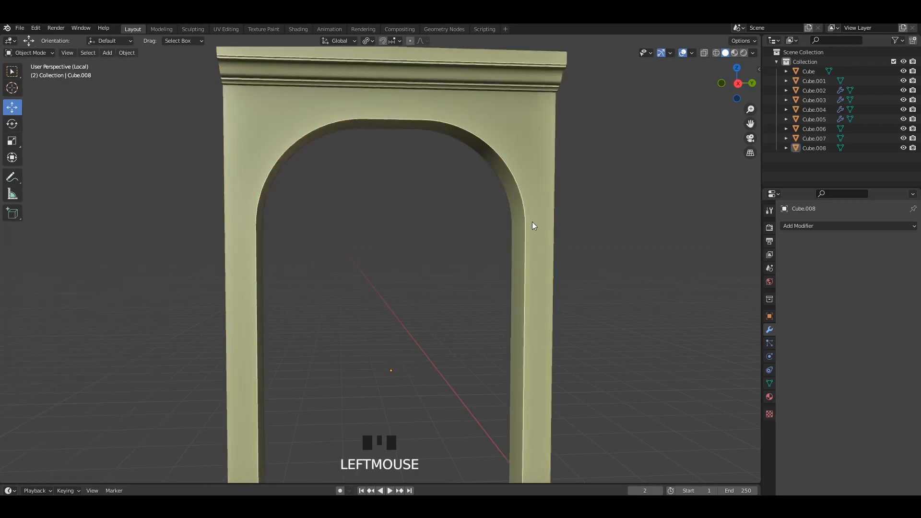
pyautogui.moveTo(531, 222); pyautogui.dragTo(401, 189, button='middle')
pyautogui.hotkey('ctrl', 's')
# Scale the inner outline of the arch and both posts to 0.942 along Y in the right orthographic view
pyautogui.press('Tab')
pyautogui.scroll(-2, 362, 225)
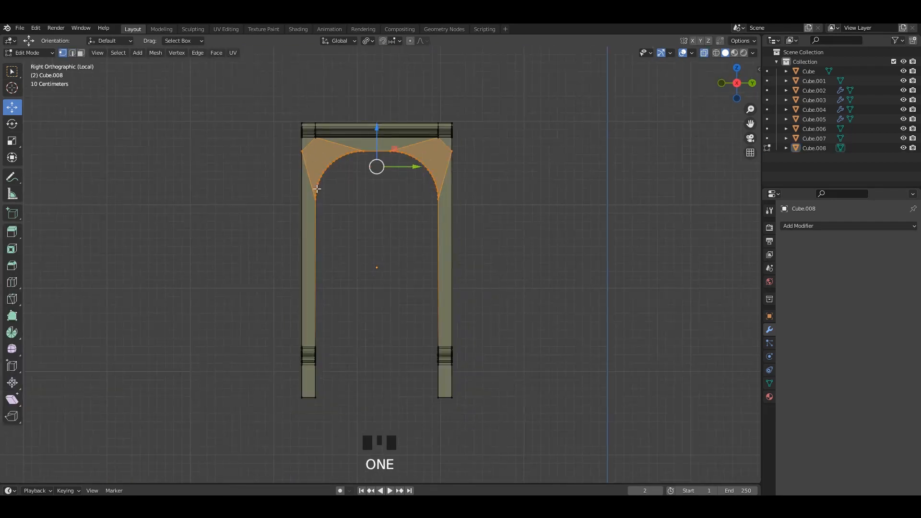
pyautogui.keyDown('ctrl'); pyautogui.moveTo(528, 82); pyautogui.dragTo(431, 156); pyautogui.keyUp('ctrl')
pyautogui.keyDown('shift'); pyautogui.moveTo(420, 367); pyautogui.dragTo(423, 296, button='middle'); pyautogui.keyUp('shift')
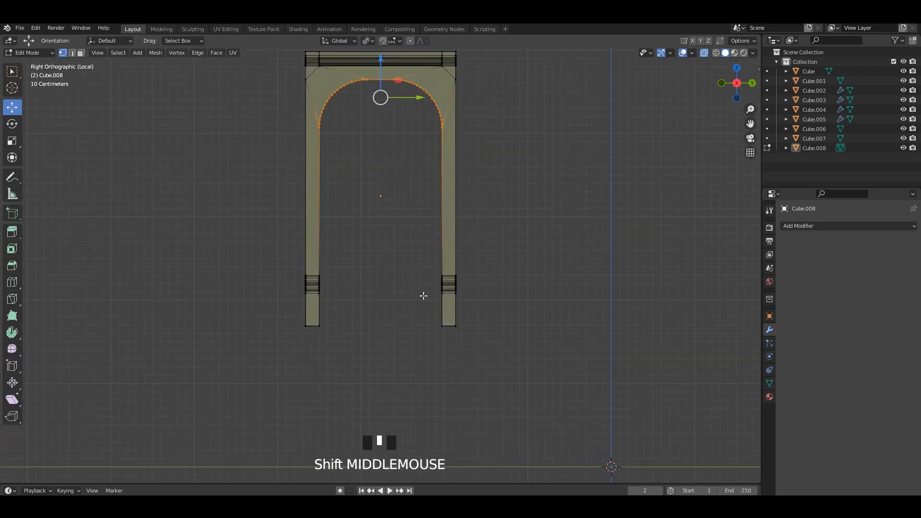
pyautogui.keyDown('shift'); pyautogui.moveTo(322, 326); pyautogui.dragTo(321, 342); pyautogui.keyUp('shift')
pyautogui.keyDown('shift'); pyautogui.moveTo(384, 298); pyautogui.dragTo(382, 326, button='middle'); pyautogui.keyUp('shift')
pyautogui.press('s')
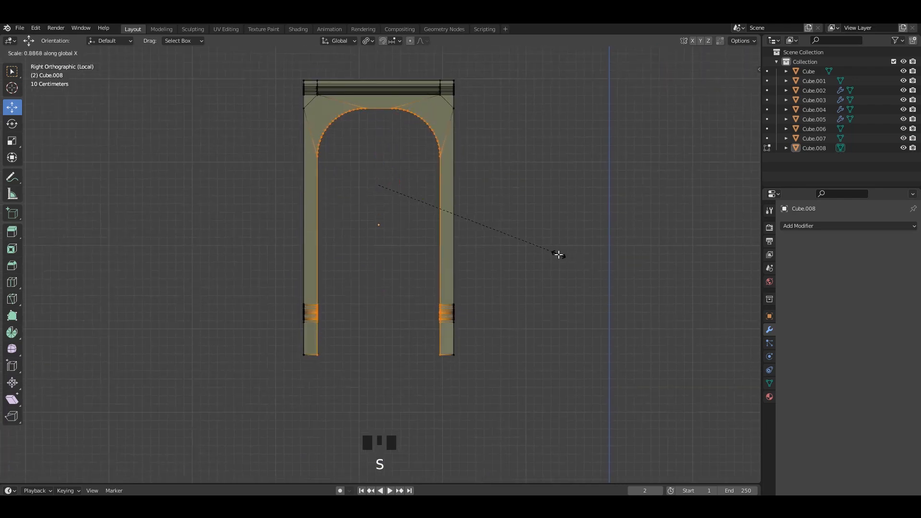
pyautogui.click(549, 253)
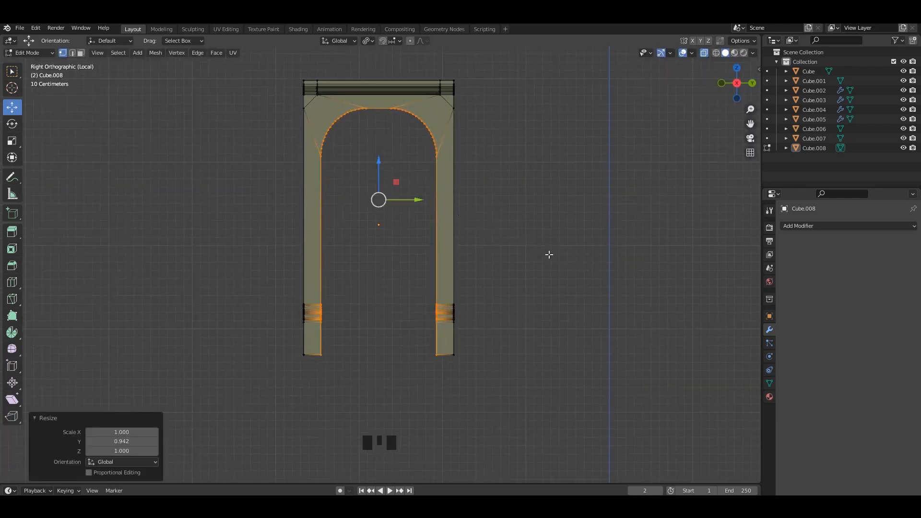
# Level the bottom vertices of both door posts and save the file
pyautogui.moveTo(541, 395); pyautogui.dragTo(281, 342)
pyautogui.click(561, 282)
pyautogui.press('Tab')
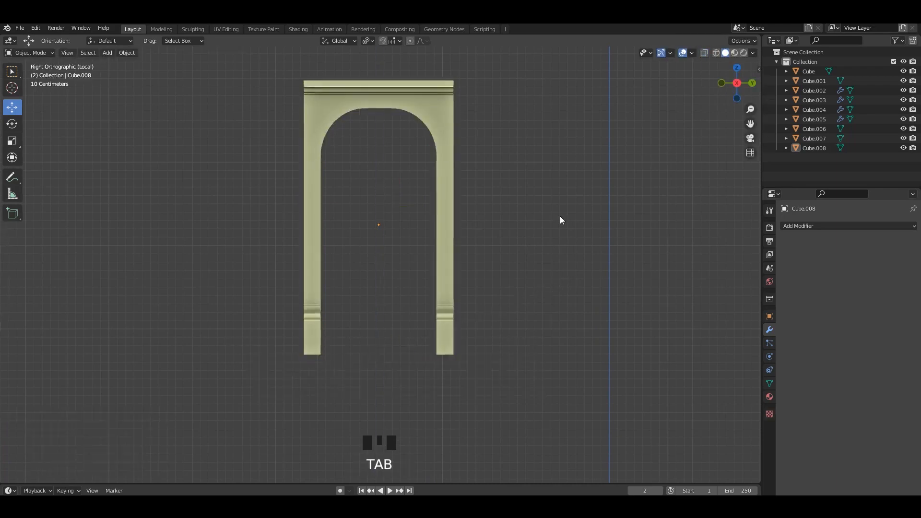
pyautogui.moveTo(559, 218); pyautogui.dragTo(415, 229, button='middle')
pyautogui.hotkey('ctrl', 's')
# Leave local view and position the door frame against the wall above the stairs, saving the file
pyautogui.press('/')
pyautogui.scroll(-2, 487, 240)
pyautogui.click(393, 218)
pyautogui.press('KP_Decimal')
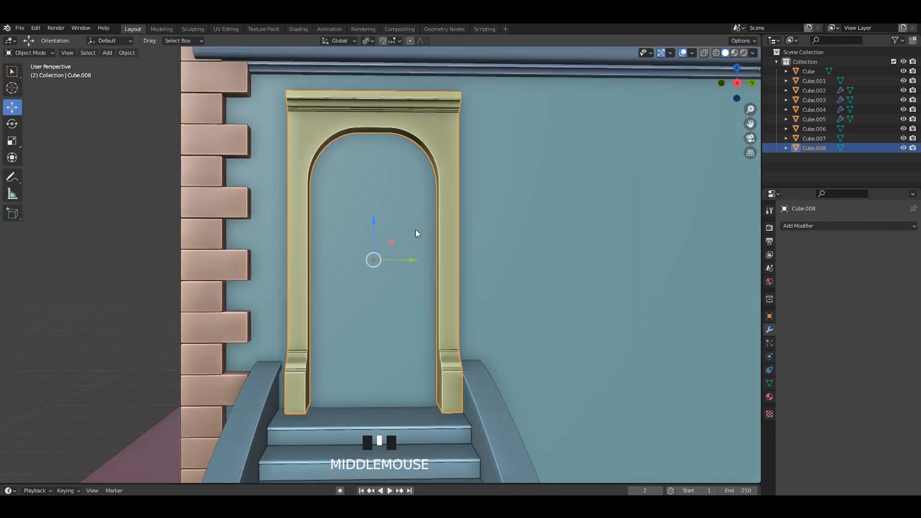
pyautogui.moveTo(408, 259); pyautogui.dragTo(407, 257)
pyautogui.moveTo(371, 232); pyautogui.dragTo(374, 238)
pyautogui.moveTo(374, 237); pyautogui.dragTo(408, 261, button='middle')
pyautogui.hotkey('ctrl', 's')
pyautogui.moveTo(392, 270); pyautogui.dragTo(388, 269)
pyautogui.moveTo(376, 278); pyautogui.dragTo(387, 281, button='middle')
pyautogui.hotkey('ctrl', 's')
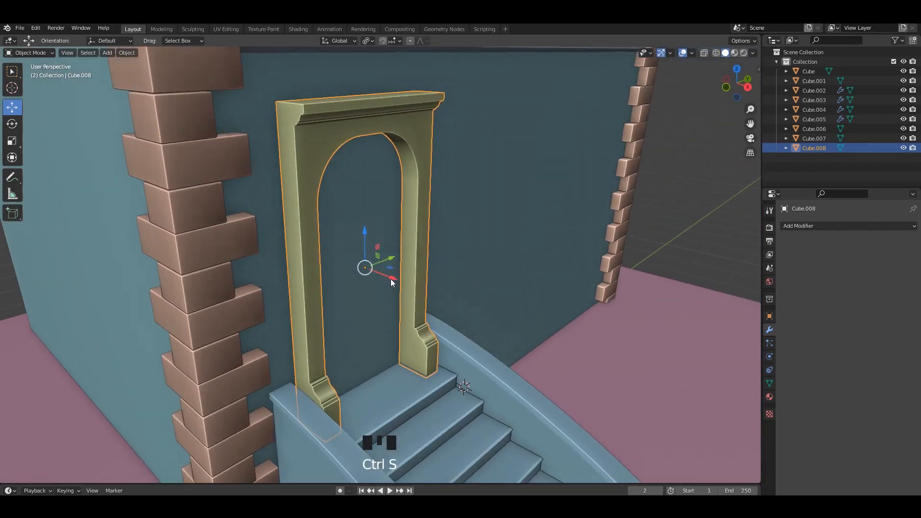
pyautogui.moveTo(391, 279); pyautogui.dragTo(391, 275)
# Examine the door frame's placement on the whole building
pyautogui.hotkey('alt', 'a')
pyautogui.scroll(-2, 494, 216)
pyautogui.moveTo(499, 216); pyautogui.dragTo(501, 278, button='middle')
pyautogui.scroll(-7, 470, 207)
pyautogui.scroll(3, 398, 297)
pyautogui.click(379, 297)
pyautogui.press('.')
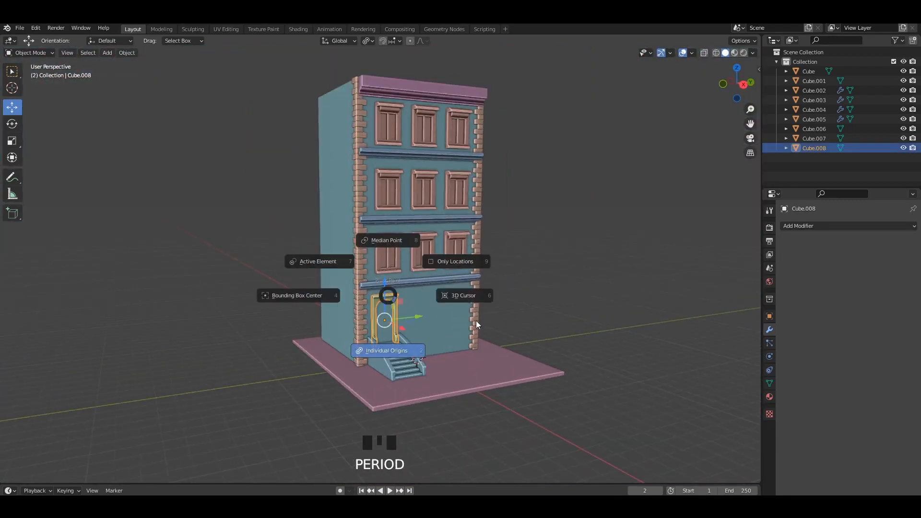
pyautogui.press('Escape')
# Add two vertical loop cuts to the building's main body, one behind each post of the door frame
pyautogui.scroll(3, 388, 336)
pyautogui.press('Tab')
pyautogui.press('Tab')
pyautogui.scroll(3, 388, 307)
pyautogui.click(390, 275)
pyautogui.press('Tab')
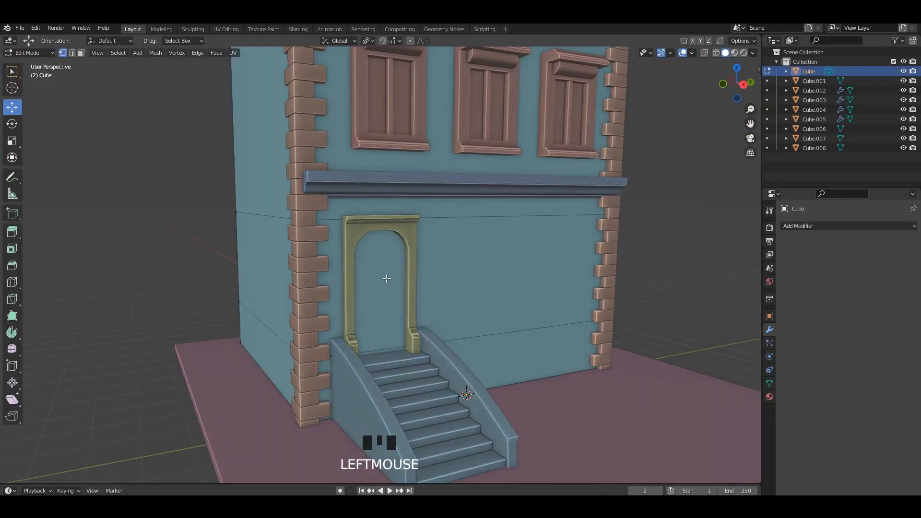
pyautogui.moveTo(439, 231)
pyautogui.mouseDown(button='middle')
pyautogui.moveTo(424, 229)
pyautogui.moveTo(440, 225)
pyautogui.mouseUp(button='middle')
pyautogui.scroll(2, 446, 220)
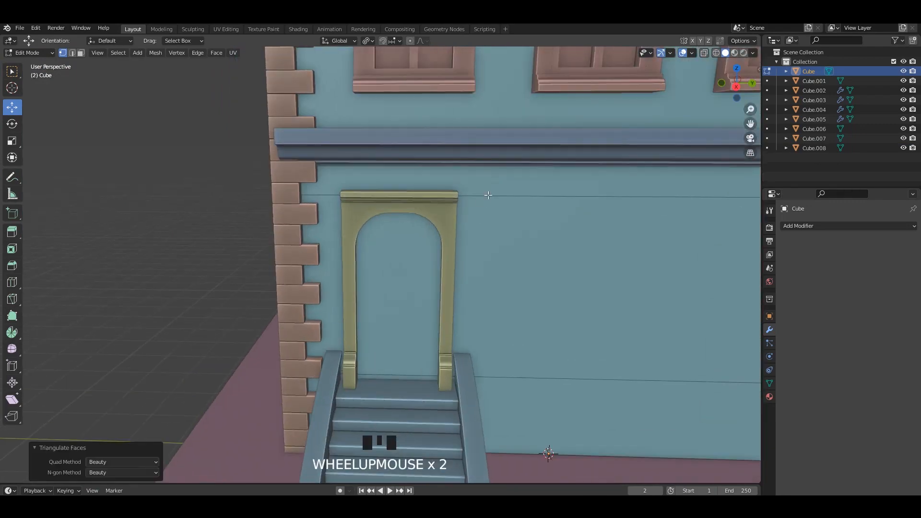
pyautogui.hotkey('ctrl', 'r')
pyautogui.click(451, 204)
pyautogui.click(362, 223)
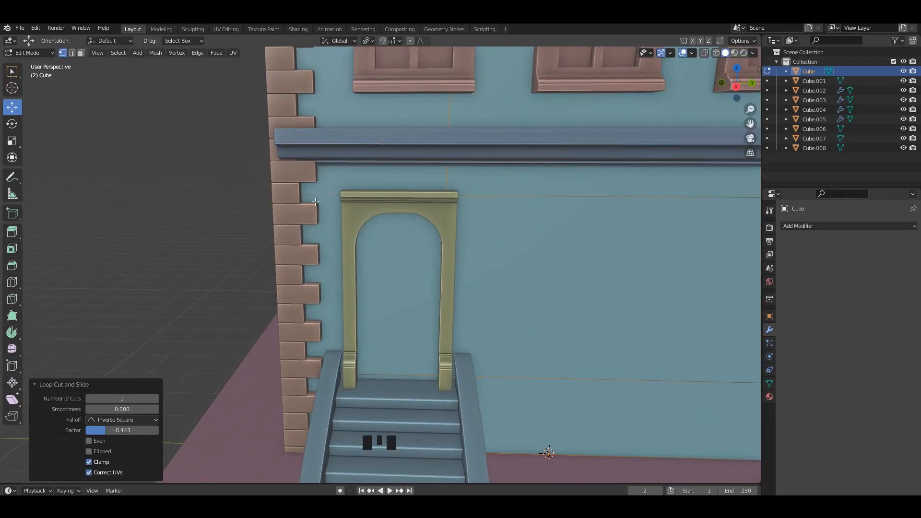
# Select the wall's horizontal edge loop running along the foot of the doorway
pyautogui.moveTo(375, 250); pyautogui.dragTo(393, 252, button='middle')
pyautogui.press('3')
pyautogui.click(393, 288)
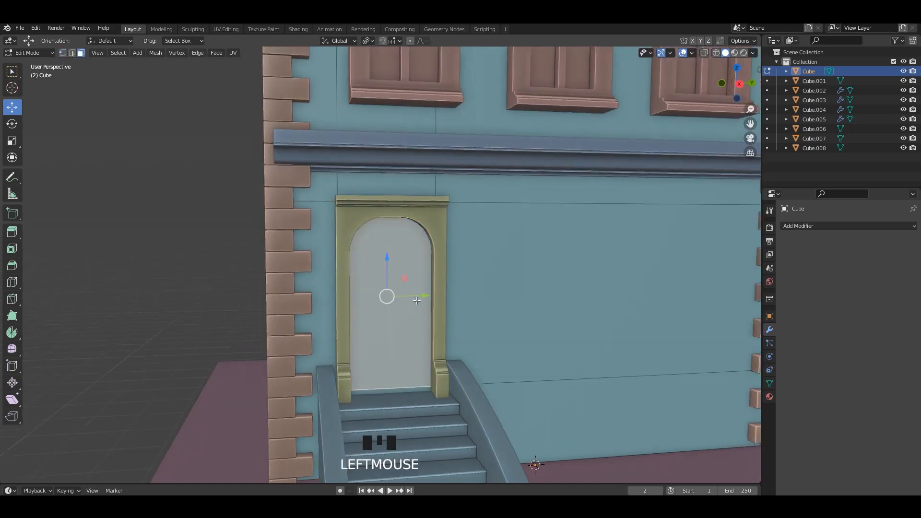
pyautogui.moveTo(391, 309); pyautogui.dragTo(422, 334, button='middle')
pyautogui.moveTo(513, 407); pyautogui.dragTo(482, 390, button='middle')
pyautogui.press('2')
pyautogui.keyDown('alt'); pyautogui.click(528, 372); pyautogui.keyUp('alt')
pyautogui.keyDown('alt'); pyautogui.keyDown('shift'); pyautogui.click(528, 371); pyautogui.keyUp('shift'); pyautogui.keyUp('alt')
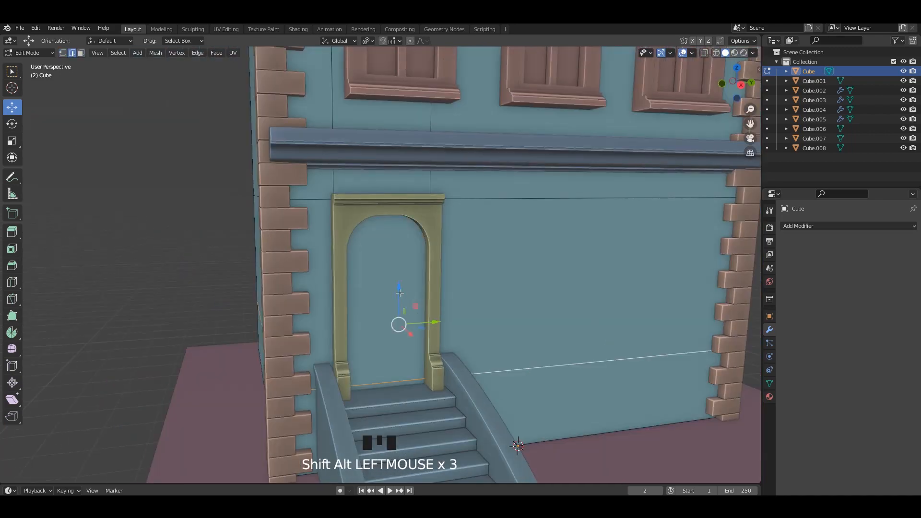
# Extrude the wall face inside the door frame inward to recess the doorway
pyautogui.press('3')
pyautogui.click(400, 293)
pyautogui.moveTo(397, 293); pyautogui.dragTo(416, 350, button='middle')
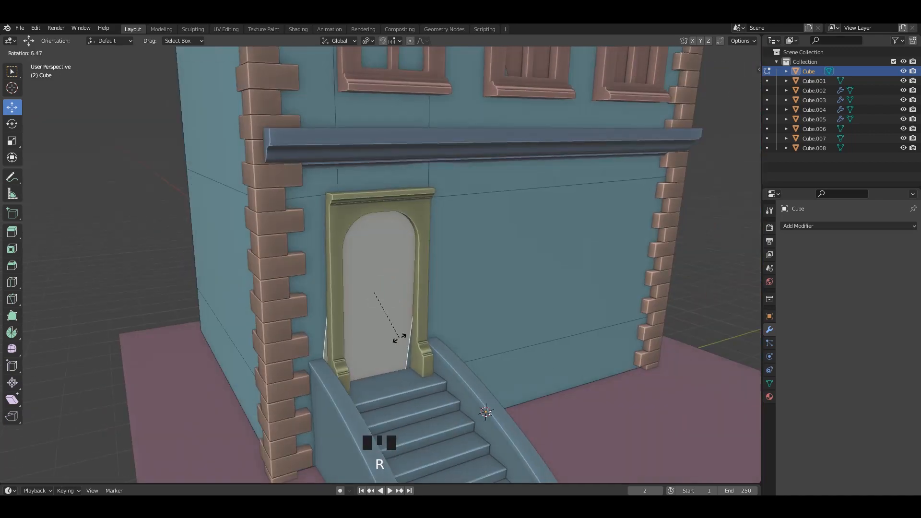
pyautogui.rightClick(399, 338)
pyautogui.press('e')
pyautogui.click(386, 322)
pyautogui.press('Tab')
pyautogui.scroll(-6, 639, 284)
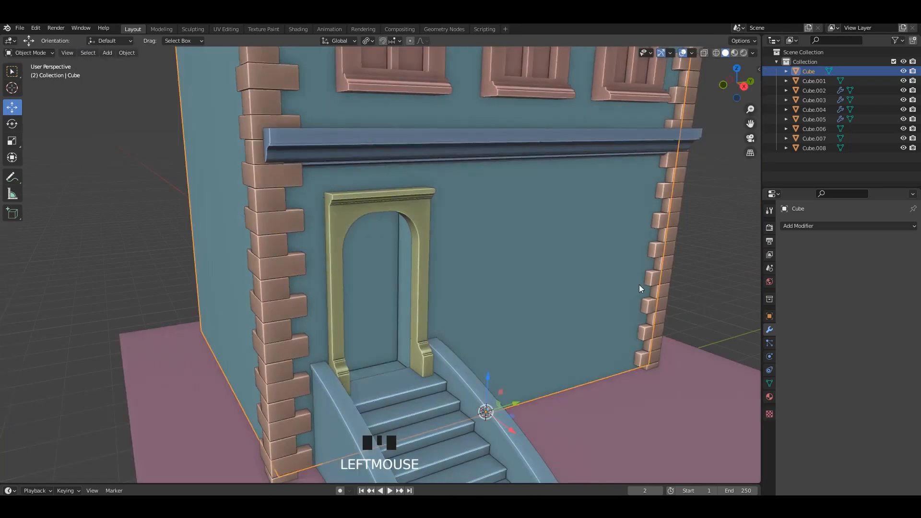
pyautogui.moveTo(608, 283); pyautogui.dragTo(526, 279, button='middle')
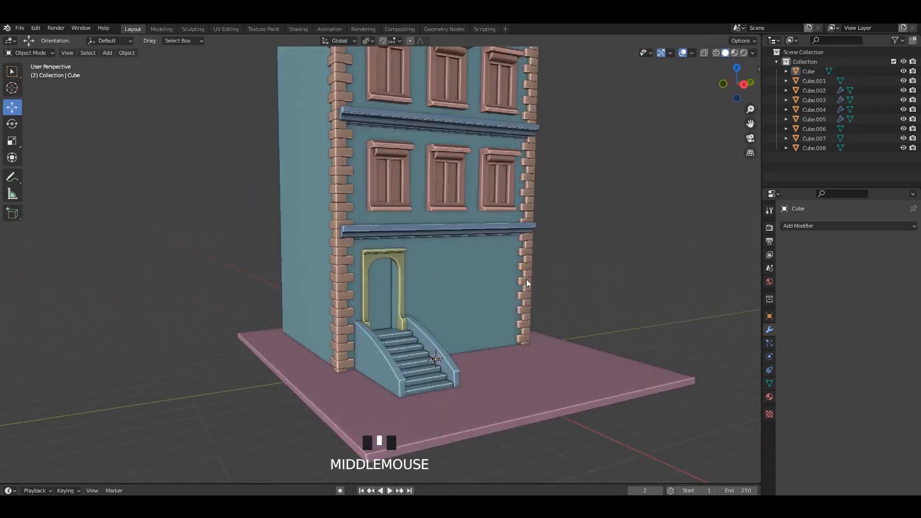
# Save the file and isolate the building's main body in local view for mesh editing
pyautogui.scroll(5, 504, 272)
pyautogui.keyDown('ctrl'); pyautogui.scroll(2, 504, 271); pyautogui.keyUp('ctrl')
pyautogui.scroll(3, 433, 277)
pyautogui.press('Tab')
pyautogui.scroll(3, 434, 277)
pyautogui.hotkey('ctrl', 's')
pyautogui.press('KP_Divide')
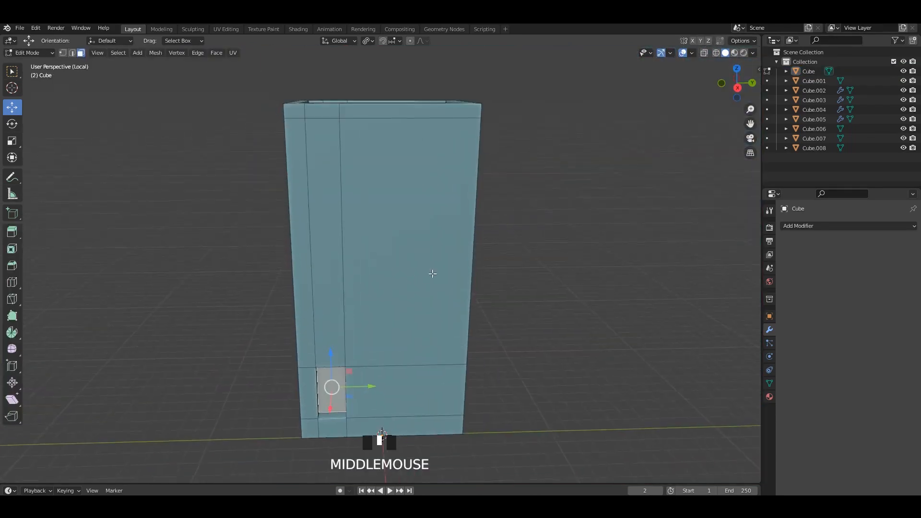
# Duplicate the recessed doorway face and move the copy 3.4776 m along X in front of the wall
pyautogui.scroll(3, 432, 273)
pyautogui.moveTo(432, 273)
pyautogui.mouseDown(button='middle')
pyautogui.moveTo(440, 277)
pyautogui.moveTo(436, 257)
pyautogui.mouseUp(button='middle')
pyautogui.scroll(2, 436, 256)
pyautogui.hotkey('shift', 'd')
pyautogui.rightClick(379, 300)
pyautogui.hotkey('ctrl', 's')
pyautogui.moveTo(370, 297); pyautogui.dragTo(455, 340)
pyautogui.moveTo(523, 273); pyautogui.dragTo(496, 245, button='middle')
pyautogui.scroll(5, 492, 257)
pyautogui.moveTo(473, 293); pyautogui.dragTo(403, 259, button='middle')
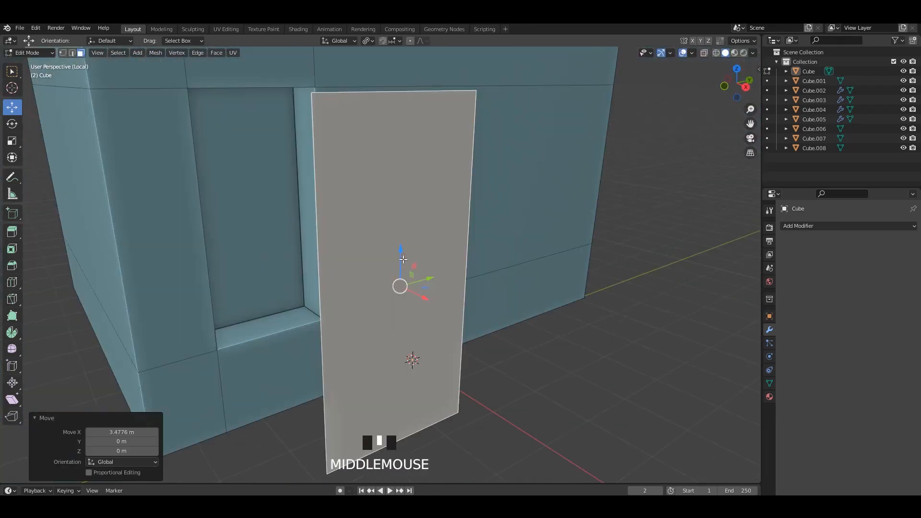
# Add a centred vertical loop cut to the duplicated door panel
pyautogui.hotkey('ctrl', 'r')
pyautogui.click(405, 102)
pyautogui.rightClick(407, 107)
pyautogui.moveTo(472, 247); pyautogui.dragTo(443, 252, button='middle')
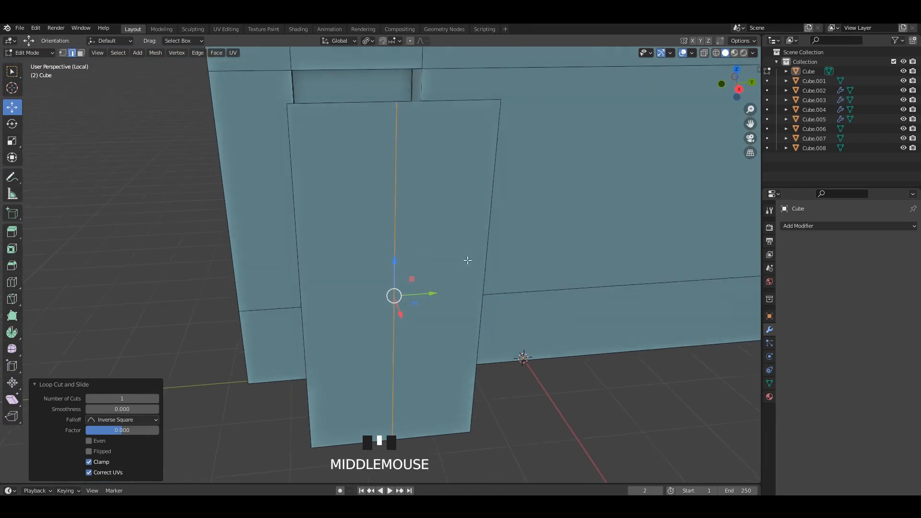
# Add an upper and a lower horizontal loop cut to the door panel, raising the upper one 0.0997 m
pyautogui.moveTo(447, 284); pyautogui.dragTo(453, 284, button='middle')
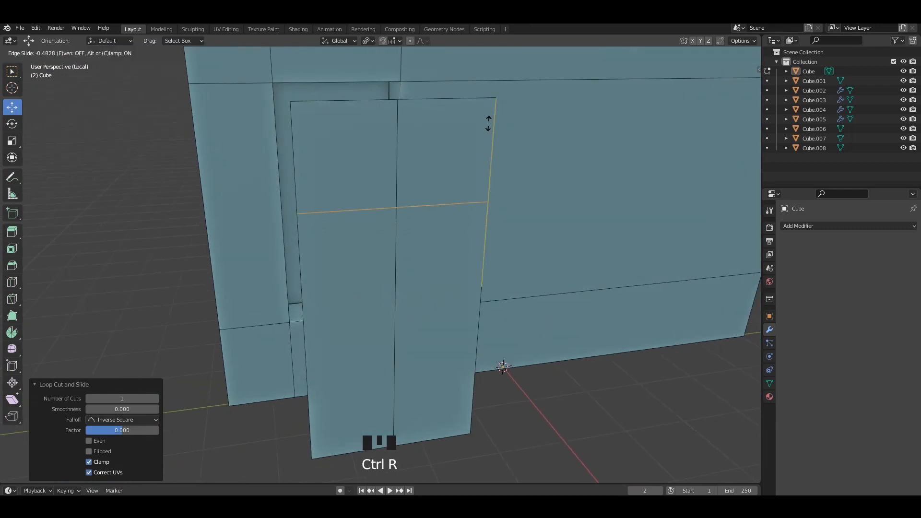
pyautogui.keyDown('shift'); pyautogui.moveTo(406, 210); pyautogui.dragTo(408, 174, button='middle'); pyautogui.keyUp('shift')
pyautogui.moveTo(399, 118); pyautogui.dragTo(399, 104)
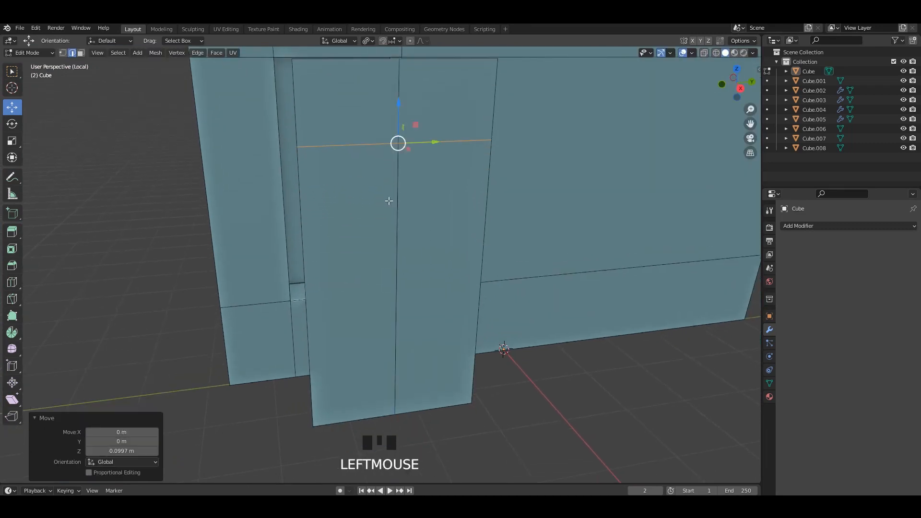
pyautogui.click(409, 270)
pyautogui.keyDown('shift'); pyautogui.moveTo(409, 270); pyautogui.dragTo(470, 166, button='middle'); pyautogui.keyUp('shift')
# Bevel the vertical and both horizontal cuts of the door panel 0.0561 m wide with 2 segments
pyautogui.keyDown('alt'); pyautogui.keyDown('shift'); pyautogui.click(407, 163); pyautogui.keyUp('shift'); pyautogui.keyUp('alt')
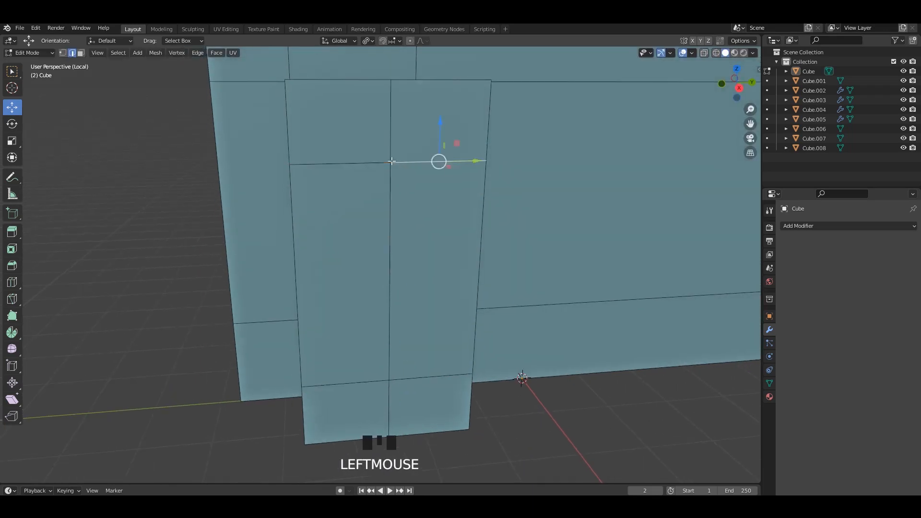
pyautogui.hotkey('ctrl', 'l')
pyautogui.moveTo(392, 162); pyautogui.dragTo(425, 189, button='middle')
pyautogui.hotkey('ctrl', 'b')
pyautogui.scroll(-5, 556, 236)
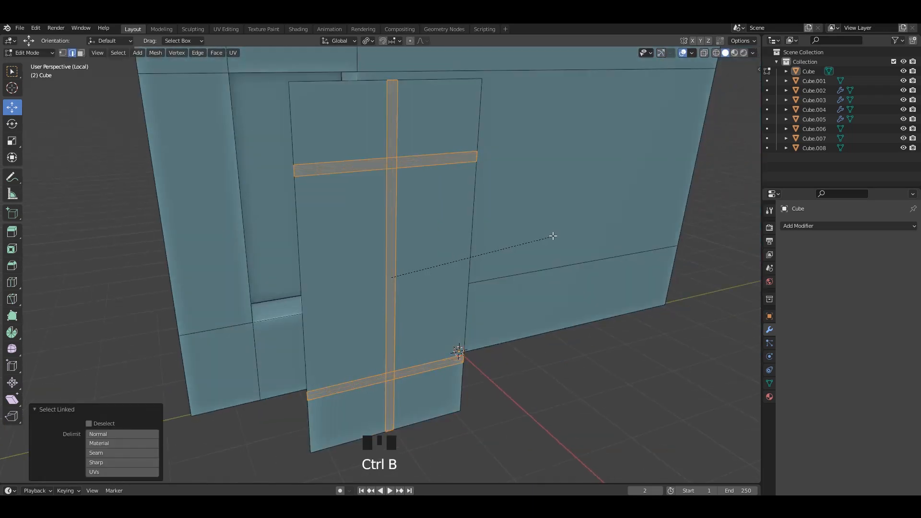
pyautogui.click(551, 236)
pyautogui.scroll(3, 409, 192)
# Move the middle edges of the bevelled cuts backward along X to form grooves in the door panel
pyautogui.press('2')
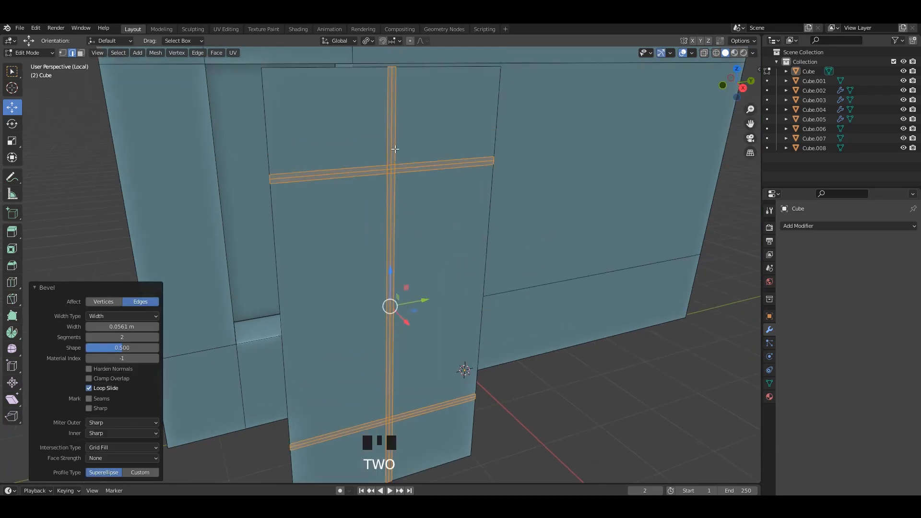
pyautogui.click(393, 125)
pyautogui.keyDown('alt'); pyautogui.keyDown('shift'); pyautogui.click(409, 146); pyautogui.keyUp('shift'); pyautogui.keyUp('alt')
pyautogui.keyDown('shift'); pyautogui.moveTo(409, 146); pyautogui.dragTo(417, 332, button='middle'); pyautogui.keyUp('shift')
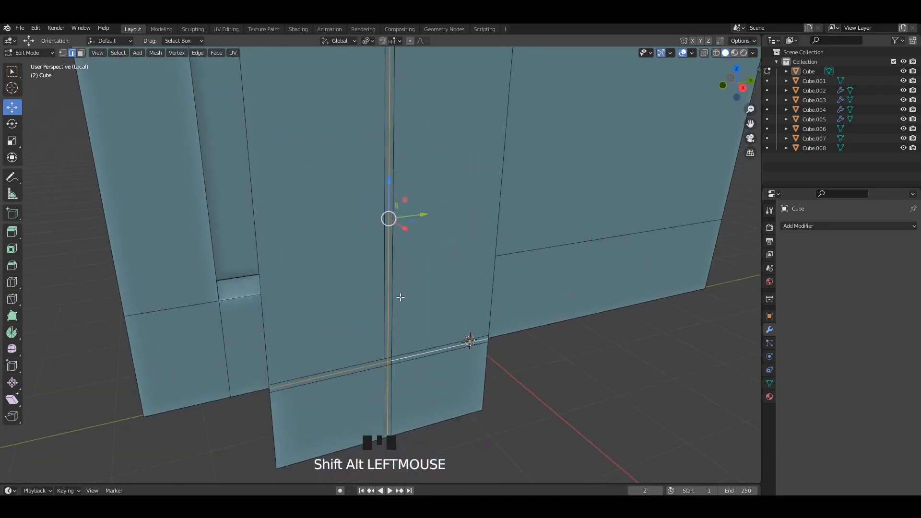
pyautogui.moveTo(401, 297); pyautogui.dragTo(402, 240, button='middle')
pyautogui.moveTo(402, 240); pyautogui.dragTo(401, 240)
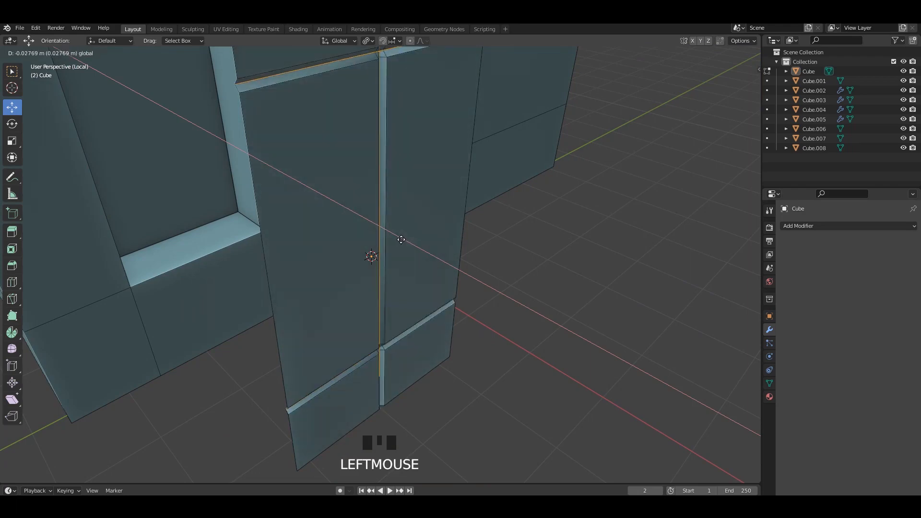
pyautogui.scroll(-2, 402, 239)
pyautogui.moveTo(402, 240); pyautogui.dragTo(404, 283, button='middle')
pyautogui.keyDown('shift'); pyautogui.moveTo(404, 283); pyautogui.dragTo(412, 340, button='middle'); pyautogui.keyUp('shift')
pyautogui.scroll(2, 415, 341)
pyautogui.moveTo(424, 347); pyautogui.dragTo(425, 349)
pyautogui.press('Tab')
pyautogui.moveTo(557, 280); pyautogui.dragTo(430, 172, button='middle')
# Extrude the door panel's outer boundary edges backward along X and flatten them along X to give the door thickness
pyautogui.press('Tab')
pyautogui.press('2')
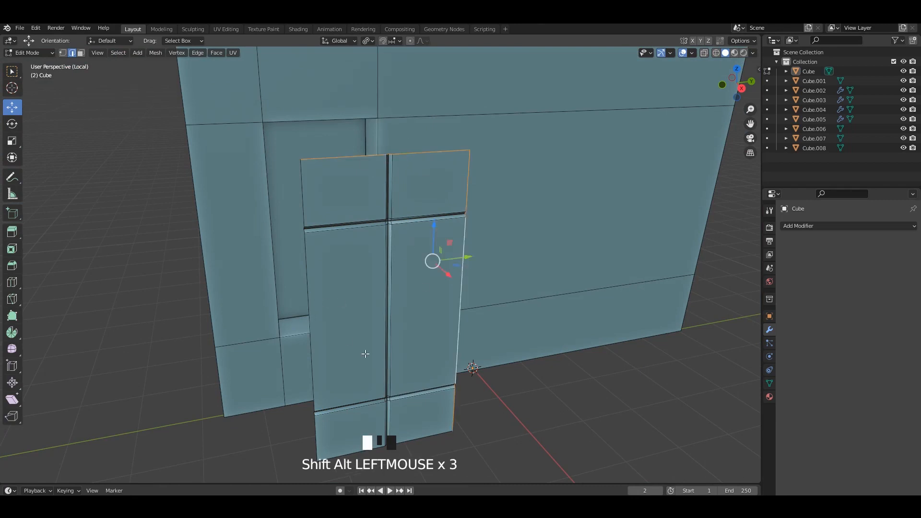
pyautogui.keyDown('shift'); pyautogui.moveTo(365, 353); pyautogui.dragTo(367, 317, button='middle'); pyautogui.keyUp('shift')
pyautogui.press('KP_1')
pyautogui.hotkey('alt', 'z')
pyautogui.rightClick(488, 311)
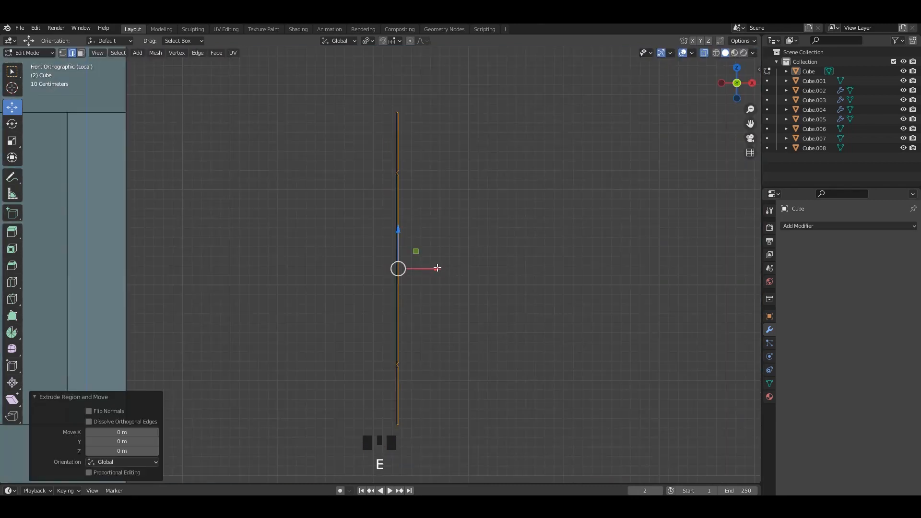
pyautogui.moveTo(437, 268); pyautogui.dragTo(420, 269)
pyautogui.press('s')
pyautogui.press('x')
pyautogui.hotkey('alt', 'z')
pyautogui.moveTo(421, 247); pyautogui.dragTo(424, 180, button='middle')
pyautogui.press('Tab')
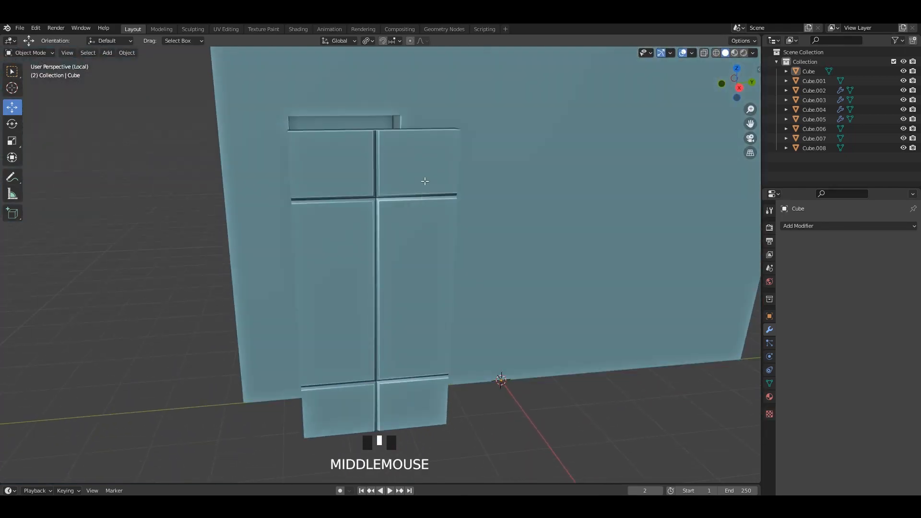
# Inset the six front faces of the door by 0.09804 m
pyautogui.press('Tab')
pyautogui.click(425, 182)
pyautogui.press('3')
pyautogui.click(419, 174)
pyautogui.keyDown('shift'); pyautogui.click(346, 194); pyautogui.keyUp('shift')
pyautogui.keyDown('shift'); pyautogui.click(344, 235); pyautogui.keyUp('shift')
pyautogui.keyDown('shift'); pyautogui.click(425, 245); pyautogui.keyUp('shift')
pyautogui.keyDown('shift'); pyautogui.moveTo(423, 259); pyautogui.dragTo(422, 236, button='middle'); pyautogui.keyUp('shift')
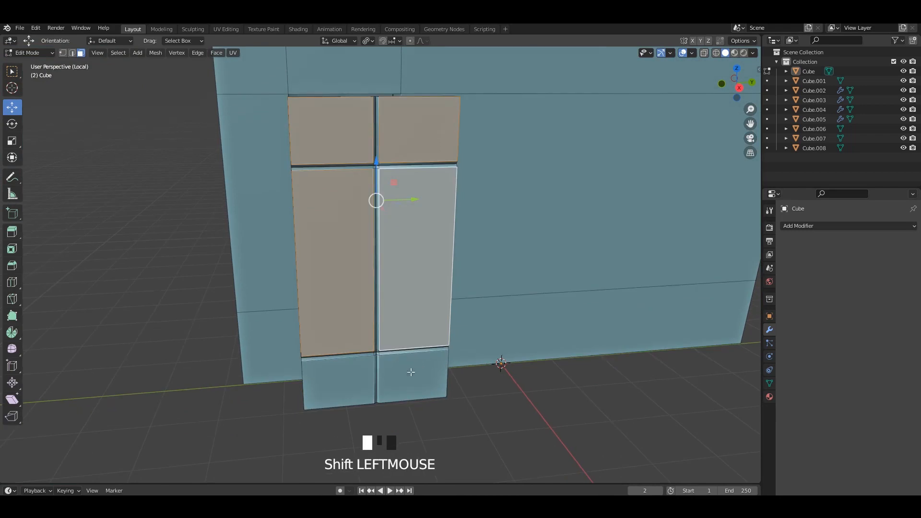
pyautogui.keyDown('shift'); pyautogui.click(411, 372); pyautogui.keyUp('shift')
pyautogui.keyDown('shift'); pyautogui.click(338, 381); pyautogui.keyUp('shift')
pyautogui.press('i')
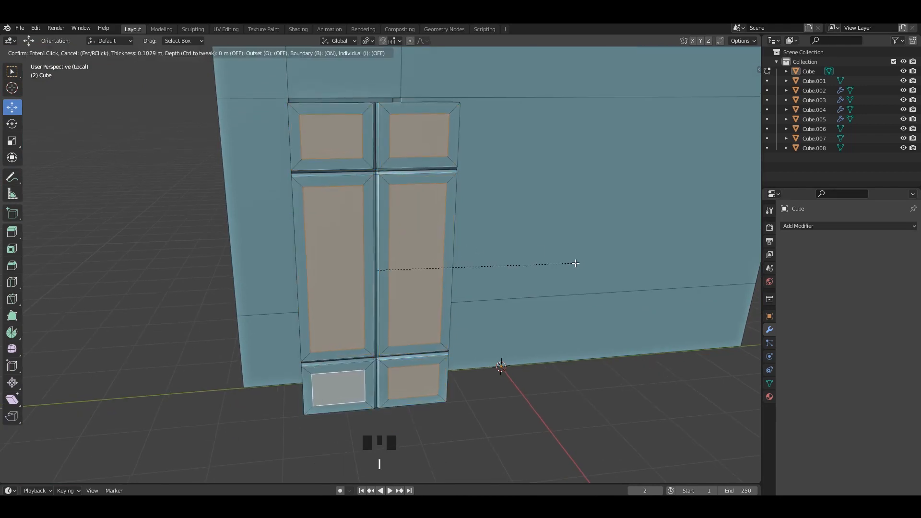
pyautogui.click(575, 264)
pyautogui.moveTo(575, 263); pyautogui.dragTo(414, 282, button='middle')
# Extrude the six inset door faces 0.05416 m inward and bevel their edges
pyautogui.press('e')
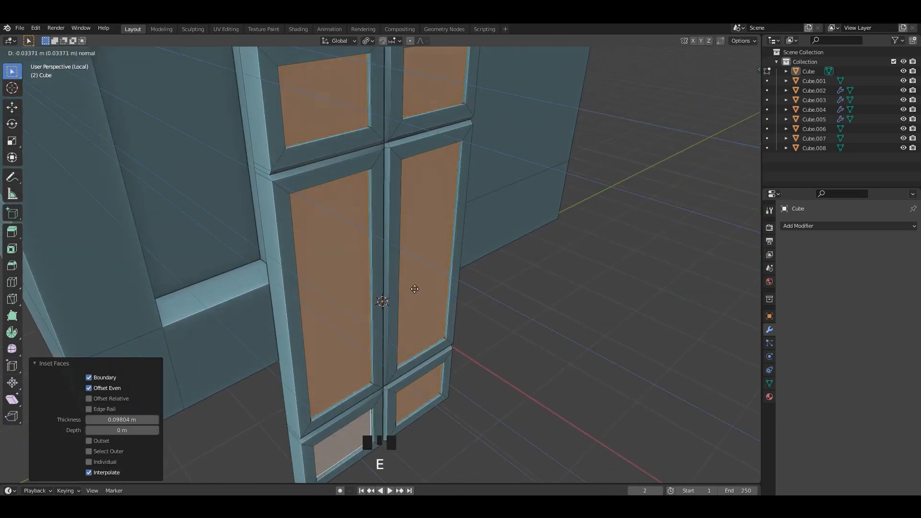
pyautogui.click(414, 288)
pyautogui.scroll(2, 409, 209)
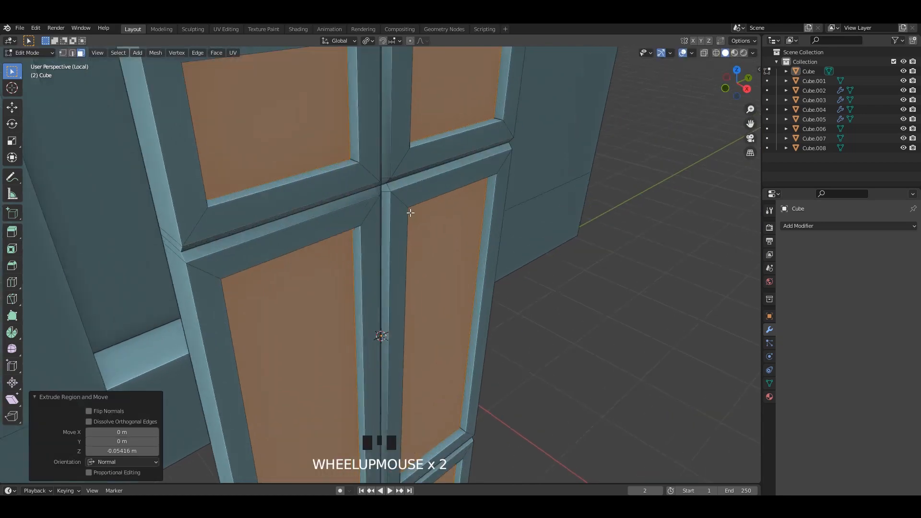
pyautogui.scroll(2, 476, 251)
pyautogui.hotkey('ctrl', 'b')
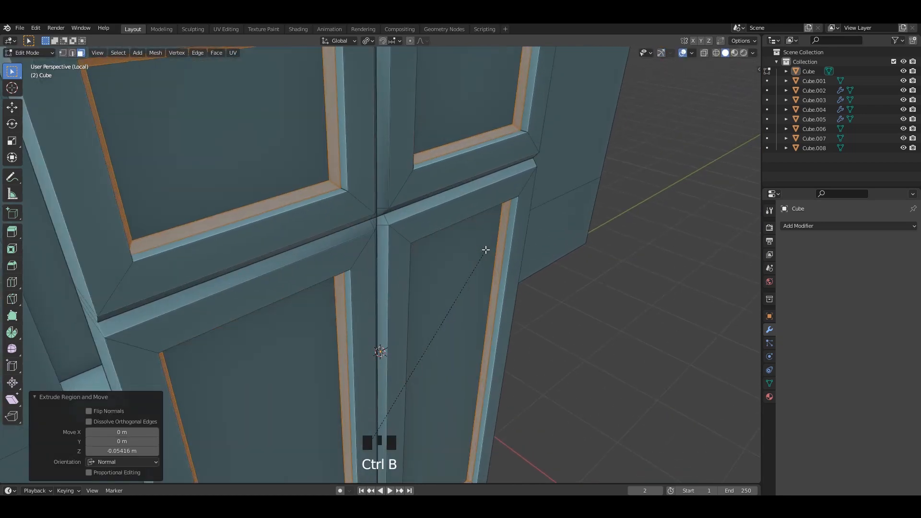
pyautogui.click(485, 250)
pyautogui.scroll(-3, 421, 243)
pyautogui.moveTo(421, 243)
pyautogui.keyDown('shift'); pyautogui.mouseDown(button='middle')
pyautogui.moveTo(404, 216)
pyautogui.moveTo(386, 230)
pyautogui.moveTo(362, 216)
pyautogui.moveTo(429, 236)
pyautogui.mouseUp(button='middle'); pyautogui.keyUp('shift')
# Inset the recessed faces of the small upper and lower door panels by 0.03455 m
pyautogui.press('Tab')
pyautogui.click(386, 222)
pyautogui.keyDown('shift'); pyautogui.click(318, 241); pyautogui.keyUp('shift')
pyautogui.scroll(1, 379, 216)
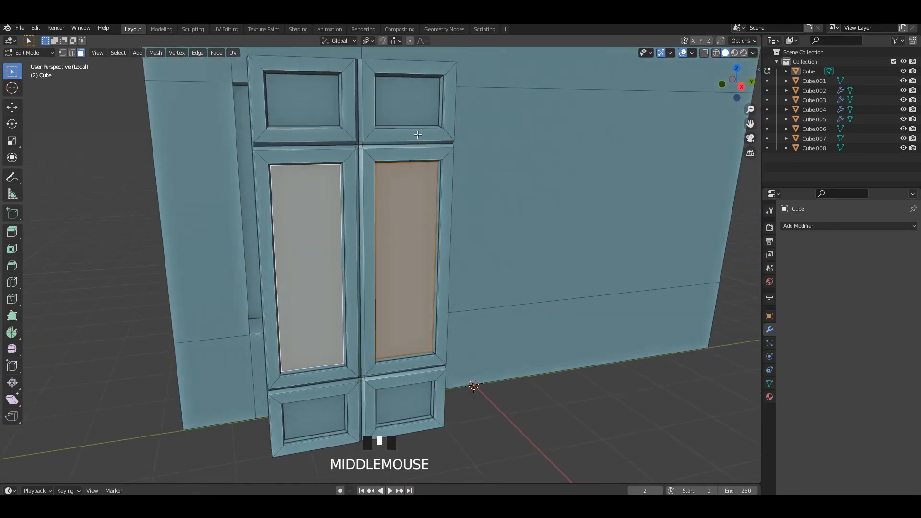
pyautogui.click(304, 101)
pyautogui.keyDown('shift'); pyautogui.click(407, 102); pyautogui.keyUp('shift')
pyautogui.keyDown('shift'); pyautogui.moveTo(396, 403); pyautogui.dragTo(398, 355, button='middle'); pyautogui.keyUp('shift')
pyautogui.keyDown('shift'); pyautogui.moveTo(391, 226); pyautogui.dragTo(422, 422, button='middle'); pyautogui.keyUp('shift')
pyautogui.scroll(2, 366, 232)
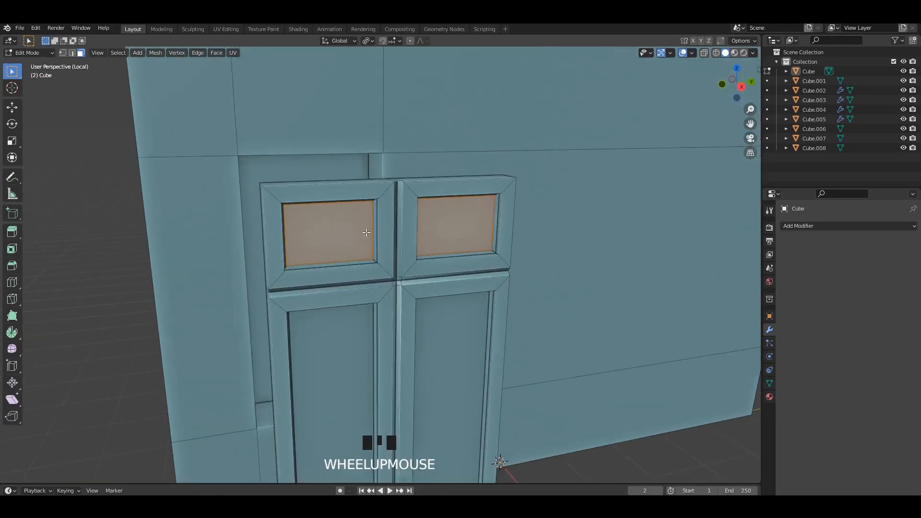
pyautogui.moveTo(417, 246); pyautogui.dragTo(480, 307, button='middle')
pyautogui.press('i')
pyautogui.click(451, 263)
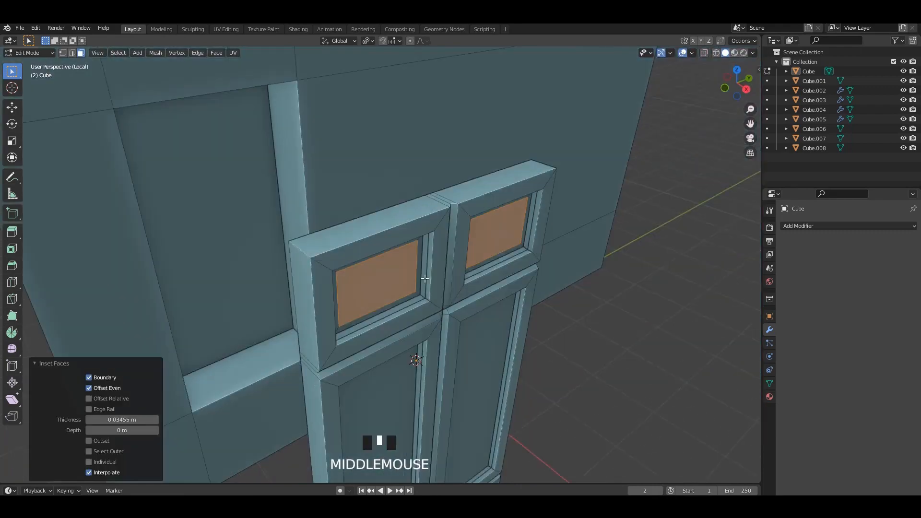
pyautogui.keyDown('shift'); pyautogui.moveTo(426, 324); pyautogui.dragTo(441, 230, button='middle'); pyautogui.keyUp('shift')
# Shape the inset faces of the small door panels into raised centres with bevelled edges
pyautogui.click(415, 265)
pyautogui.scroll(2, 417, 264)
pyautogui.hotkey('ctrl', 'b')
pyautogui.click(518, 240)
pyautogui.scroll(-6, 507, 260)
pyautogui.press('Tab')
# Inset the faces of the two tall middle door panels and move them 0.028103 m forward along X
pyautogui.keyDown('shift'); pyautogui.moveTo(441, 231); pyautogui.dragTo(423, 248, button='middle'); pyautogui.keyUp('shift')
pyautogui.scroll(4, 423, 247)
pyautogui.press('Tab')
pyautogui.click(425, 248)
pyautogui.keyDown('shift'); pyautogui.click(353, 246); pyautogui.keyUp('shift')
pyautogui.moveTo(352, 246); pyautogui.dragTo(407, 264, button='middle')
pyautogui.keyDown('shift'); pyautogui.moveTo(408, 264); pyautogui.dragTo(158, 197, button='middle'); pyautogui.keyUp('shift')
pyautogui.press('i')
pyautogui.click(463, 261)
pyautogui.moveTo(426, 291); pyautogui.dragTo(432, 293)
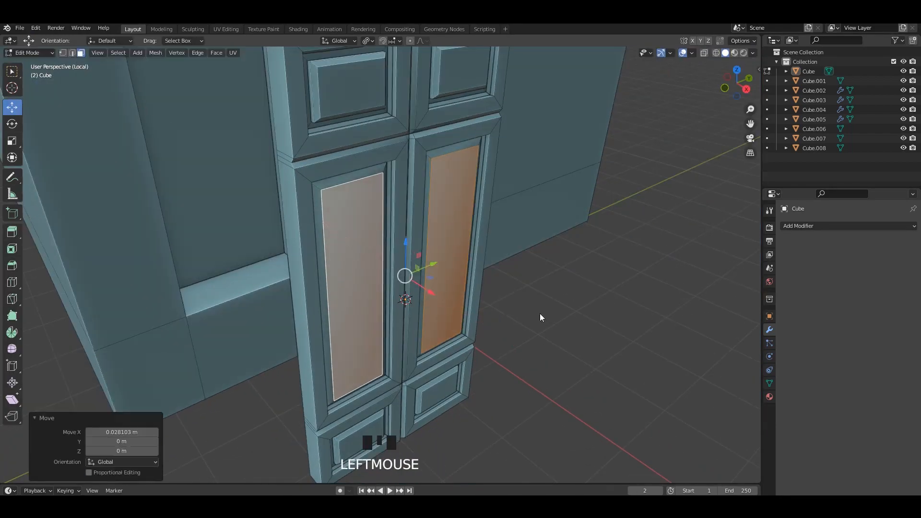
pyautogui.scroll(-3, 539, 313)
pyautogui.press('Tab')
# Move the entire door mesh back along X into the arched door frame and show the whole building again
pyautogui.moveTo(480, 274); pyautogui.dragTo(451, 262, button='middle')
pyautogui.scroll(-2, 393, 233)
pyautogui.click(403, 234)
pyautogui.scroll(3, 403, 235)
pyautogui.press('Tab')
pyautogui.scroll(-2, 414, 227)
pyautogui.click(404, 231)
pyautogui.press('l')
pyautogui.moveTo(363, 254); pyautogui.dragTo(271, 212)
pyautogui.moveTo(372, 254); pyautogui.dragTo(483, 248, button='middle')
pyautogui.press('/')
pyautogui.scroll(-2, 483, 248)
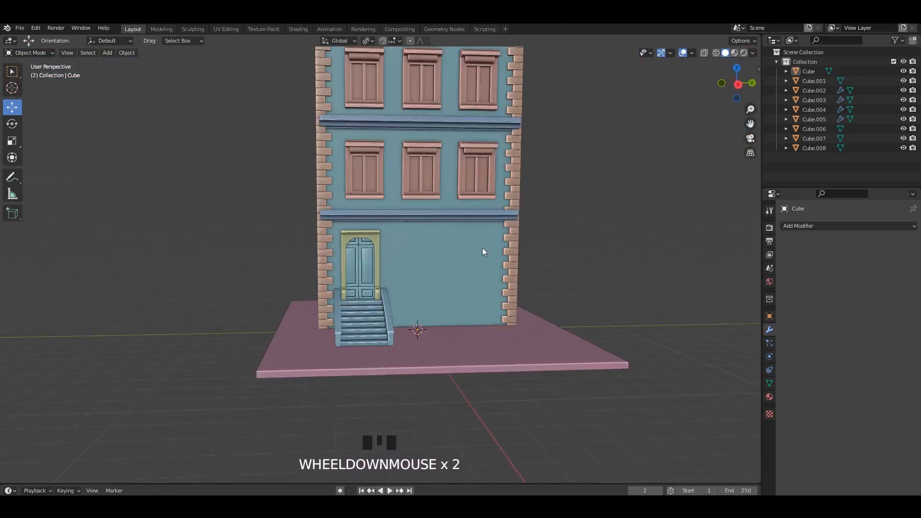
pyautogui.scroll(-1, 568, 261)
# Isolate the arched door frame and add a centred vertical loop cut through its top moulding
pyautogui.moveTo(568, 261); pyautogui.dragTo(497, 247, button='middle')
pyautogui.scroll(5, 496, 249)
pyautogui.click(415, 273)
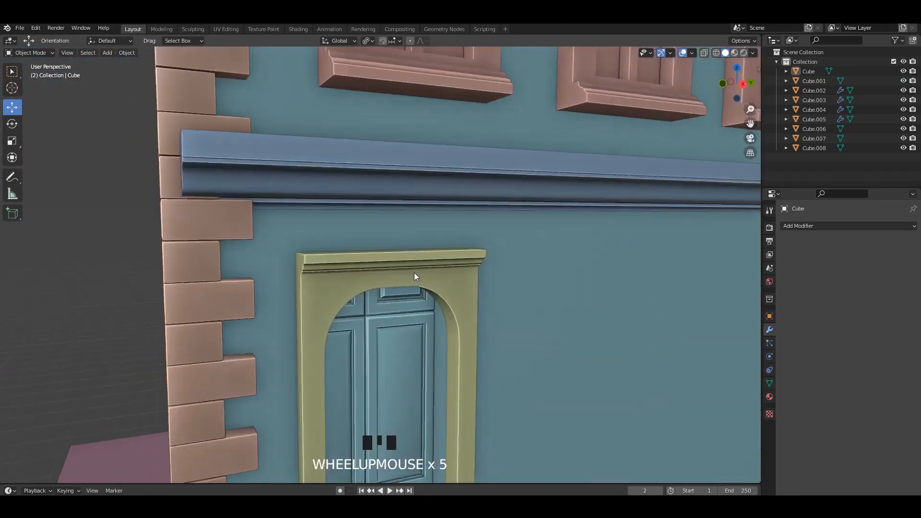
pyautogui.press('Tab')
pyautogui.press('/')
pyautogui.moveTo(420, 263); pyautogui.dragTo(444, 268, button='middle')
pyautogui.press('Tab')
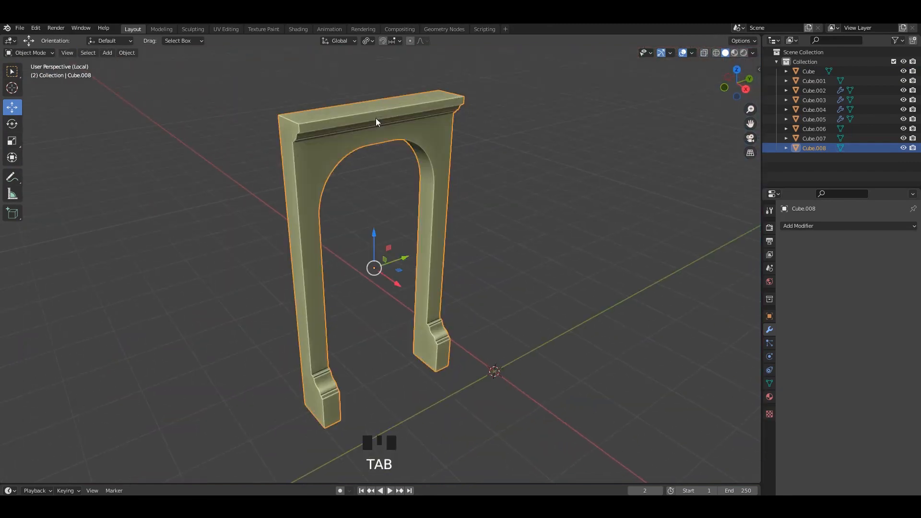
pyautogui.press('Tab')
pyautogui.scroll(2, 384, 158)
pyautogui.moveTo(387, 162); pyautogui.dragTo(376, 192, button='middle')
pyautogui.hotkey('ctrl', 'r')
pyautogui.doubleClick(371, 187)
# Raise the centre top edge of the door frame about 0.69 m to form a triangular pediment, and exit the isolated view
pyautogui.click(375, 193)
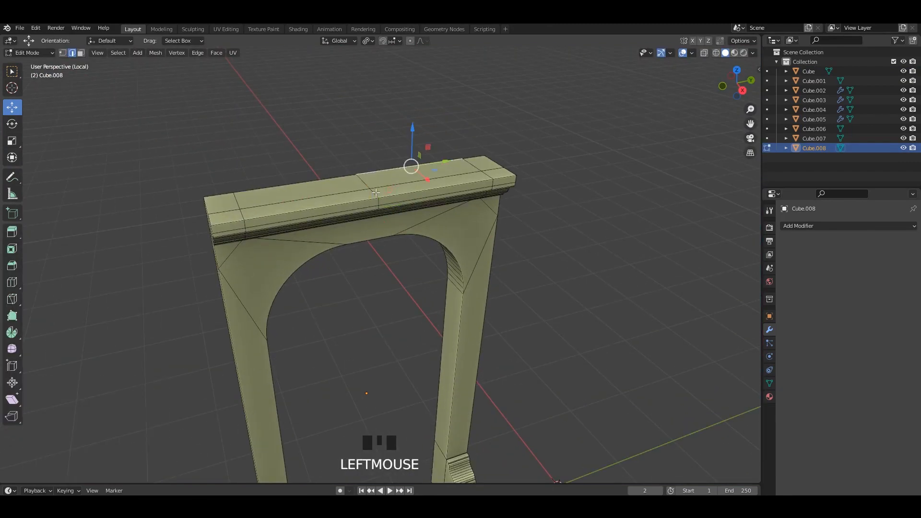
pyautogui.press('KP_3')
pyautogui.hotkey('alt', 'z')
pyautogui.hotkey('alt', 'z')
pyautogui.keyDown('shift'); pyautogui.moveTo(341, 132); pyautogui.dragTo(353, 206, button='middle'); pyautogui.keyUp('shift')
pyautogui.moveTo(362, 186); pyautogui.dragTo(370, 91)
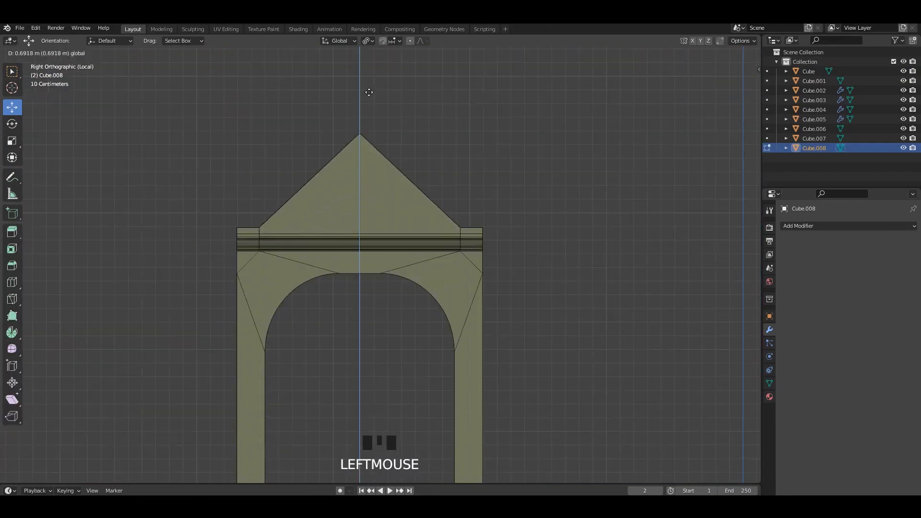
pyautogui.moveTo(356, 187); pyautogui.dragTo(409, 219, button='middle')
pyautogui.hotkey('alt', 'z')
pyautogui.press('/')
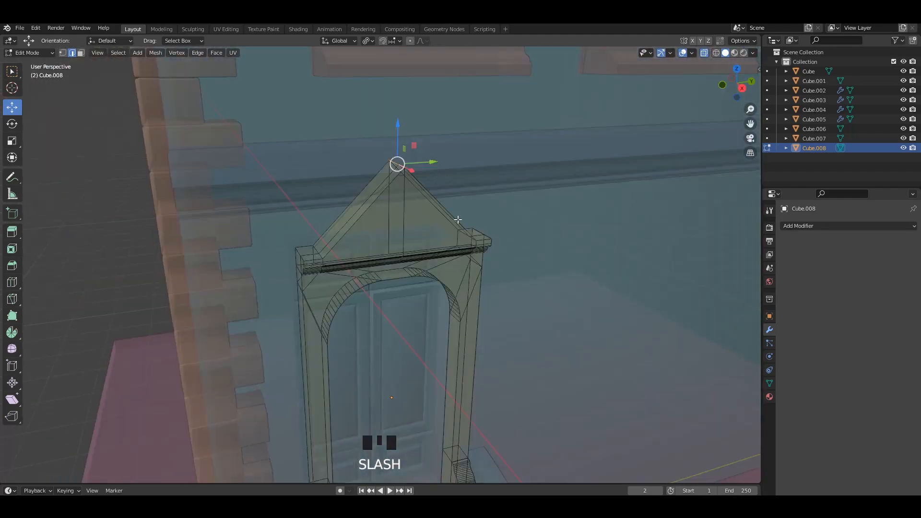
# Lower the pediment's peak by 0.31954 m to fit beneath the ledge above the door
pyautogui.hotkey('alt', 'z')
pyautogui.scroll(1, 414, 185)
pyautogui.keyDown('shift'); pyautogui.moveTo(414, 185); pyautogui.dragTo(424, 237, button='middle'); pyautogui.keyUp('shift')
pyautogui.hotkey('alt', 'z')
pyautogui.moveTo(418, 197); pyautogui.dragTo(419, 242)
pyautogui.hotkey('alt', 'z')
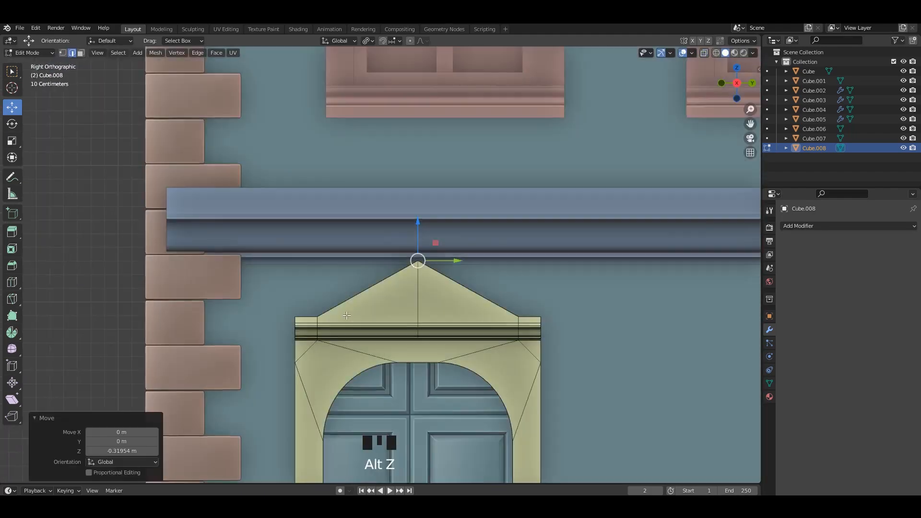
# Raise the inner shoulder vertices on both sides of the pediment toward its sloping line
pyautogui.hotkey('alt', 'z')
pyautogui.press('1')
pyautogui.moveTo(294, 301); pyautogui.dragTo(328, 318)
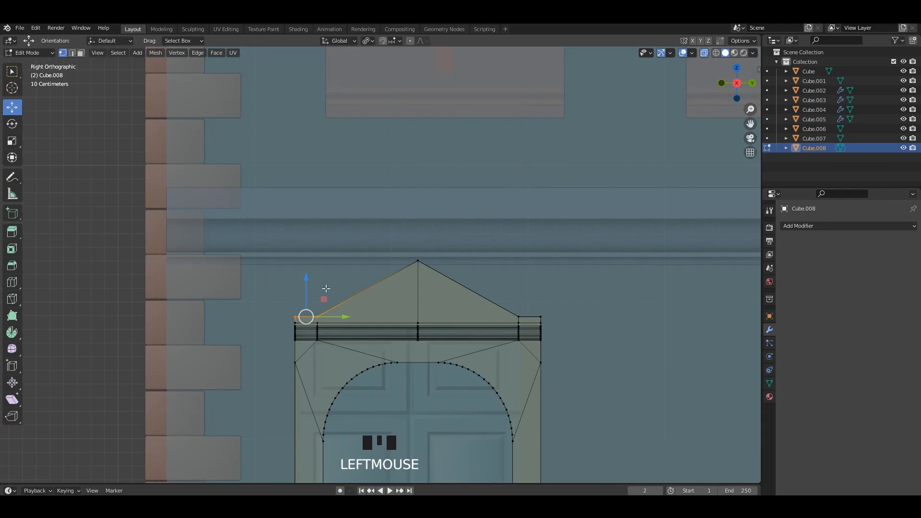
pyautogui.keyDown('shift'); pyautogui.moveTo(528, 320); pyautogui.dragTo(528, 320); pyautogui.keyUp('shift')
pyautogui.scroll(1, 480, 307)
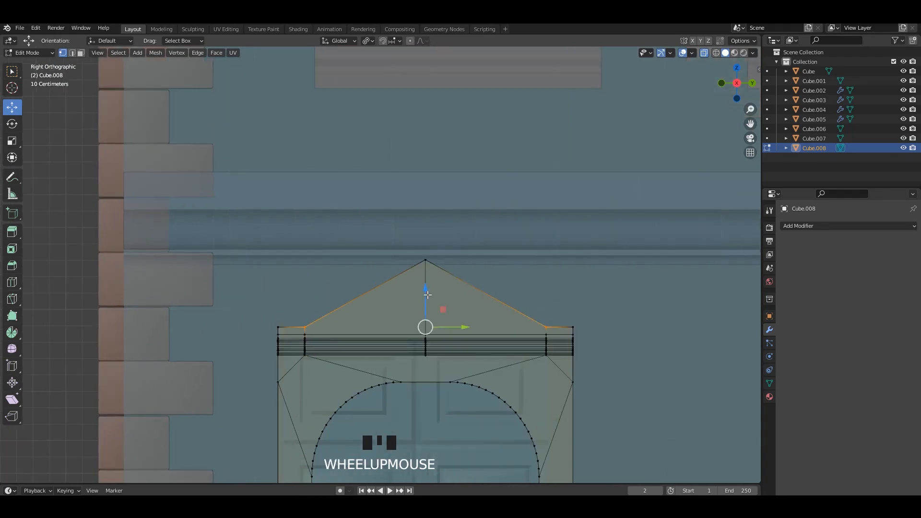
pyautogui.moveTo(432, 299); pyautogui.dragTo(432, 285)
pyautogui.hotkey('alt', 'z')
pyautogui.press('2')
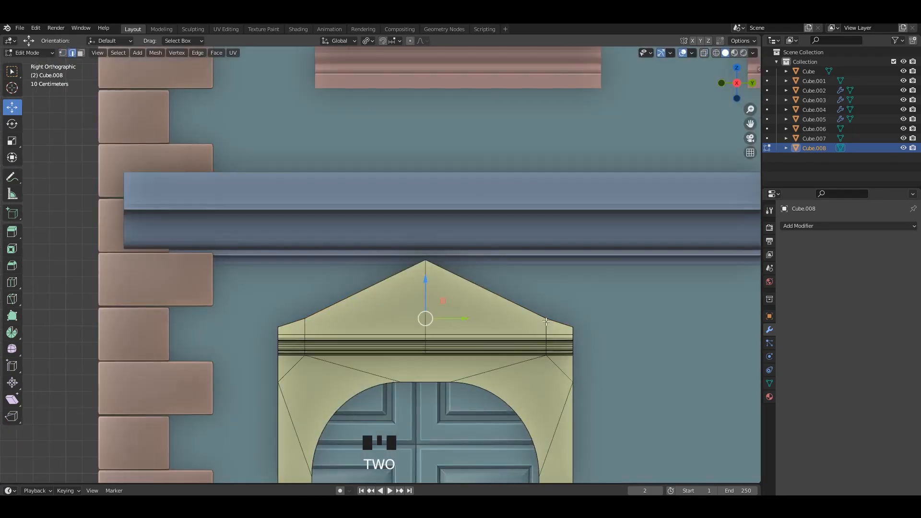
pyautogui.keyDown('alt'); pyautogui.keyDown('shift'); pyautogui.click(306, 331); pyautogui.keyUp('shift'); pyautogui.keyUp('alt')
pyautogui.hotkey('alt', 'z')
pyautogui.moveTo(542, 403); pyautogui.dragTo(552, 374, button='middle')
pyautogui.press('s')
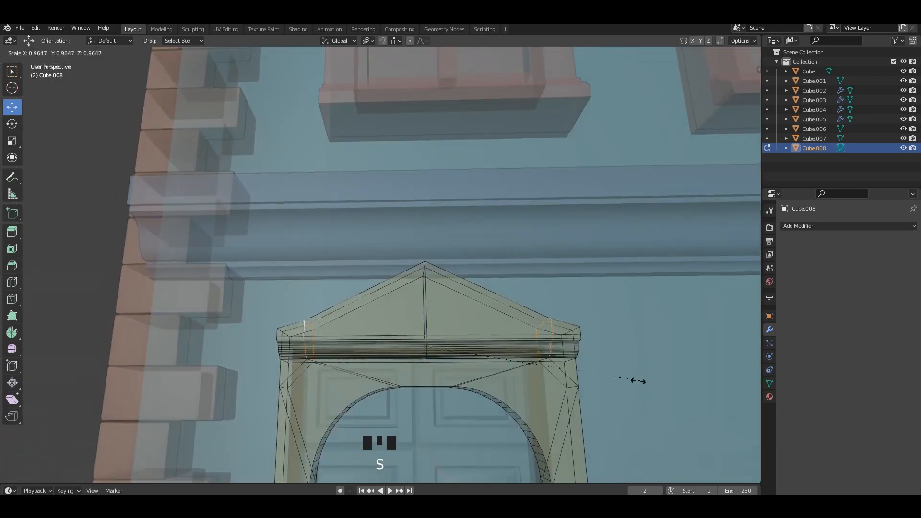
pyautogui.rightClick(595, 373)
pyautogui.press('KP_3')
pyautogui.hotkey('alt', 'z')
# Nudge the pediment's shoulder vertices slightly further up to straighten both slopes down to the outer corners
pyautogui.moveTo(481, 318); pyautogui.dragTo(487, 339, button='middle')
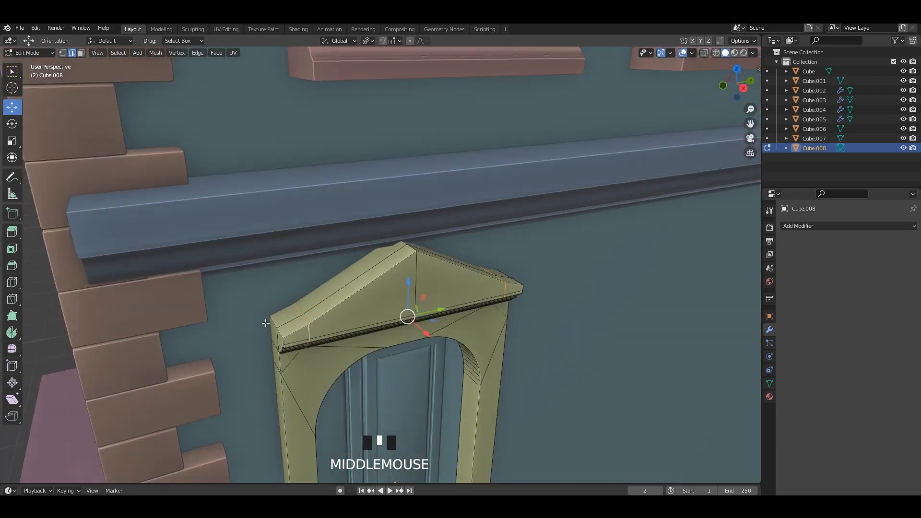
pyautogui.keyDown('alt'); pyautogui.moveTo(267, 323); pyautogui.dragTo(364, 320, button='middle'); pyautogui.keyUp('alt')
pyautogui.keyDown('alt'); pyautogui.moveTo(518, 335); pyautogui.dragTo(473, 346, button='middle'); pyautogui.keyUp('alt')
pyautogui.hotkey('alt', 'z')
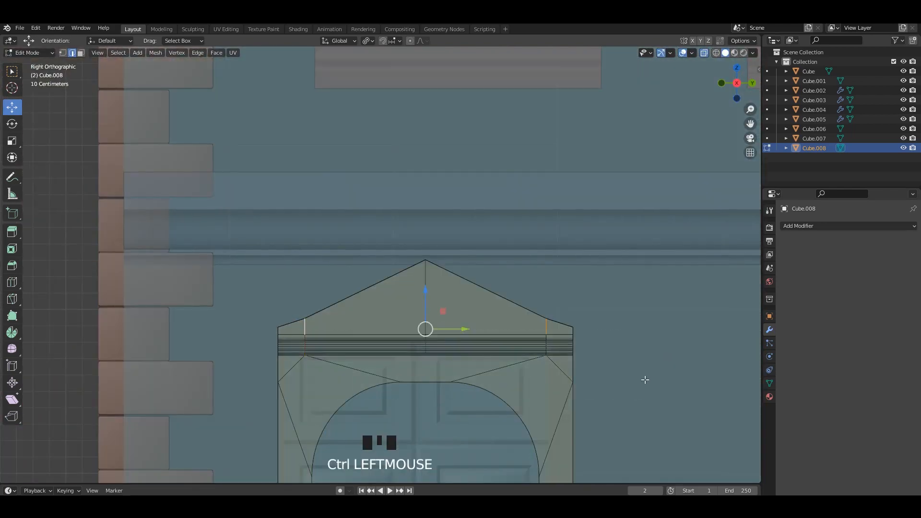
pyautogui.keyDown('ctrl'); pyautogui.moveTo(292, 334); pyautogui.dragTo(291, 334); pyautogui.keyUp('ctrl')
pyautogui.scroll(3, 292, 334)
pyautogui.moveTo(459, 316); pyautogui.dragTo(461, 311)
pyautogui.moveTo(462, 310)
pyautogui.mouseDown(button='middle')
pyautogui.moveTo(414, 308)
pyautogui.moveTo(450, 321)
pyautogui.mouseUp(button='middle')
pyautogui.scroll(3, 405, 315)
# Inset the two front faces of the pediment together and move them inward to form a recessed triangle
pyautogui.press('3')
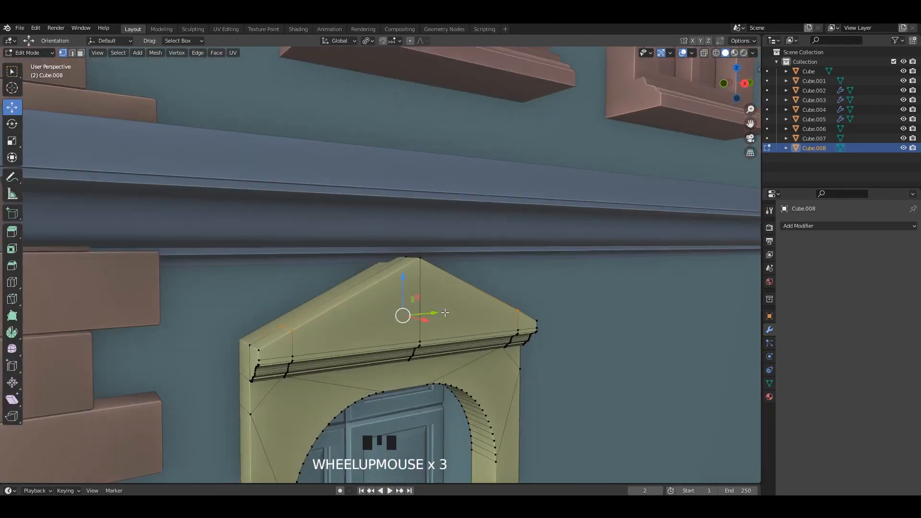
pyautogui.doubleClick(421, 317)
pyautogui.keyDown('shift'); pyautogui.click(391, 322); pyautogui.keyUp('shift')
pyautogui.moveTo(391, 323); pyautogui.dragTo(401, 333, button='middle')
pyautogui.press('i')
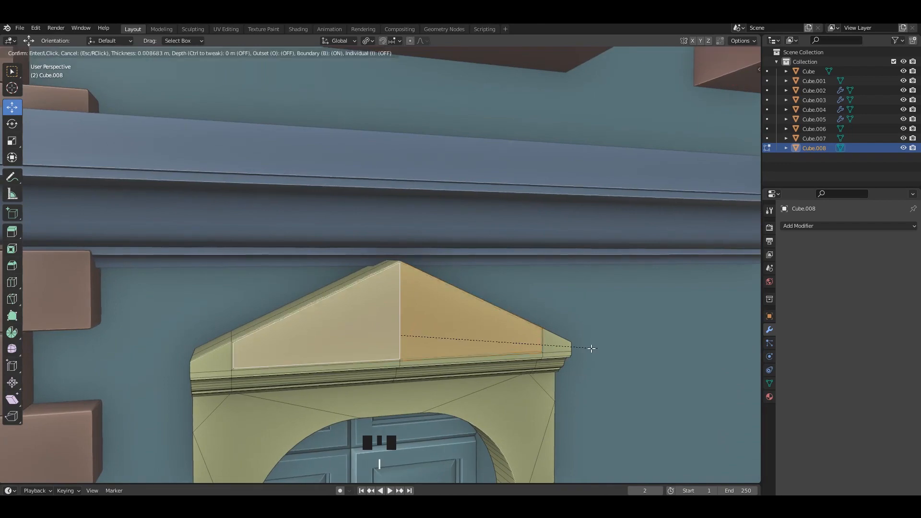
pyautogui.click(585, 349)
pyautogui.moveTo(403, 303); pyautogui.dragTo(406, 310)
pyautogui.press('Tab')
pyautogui.scroll(-3, 415, 323)
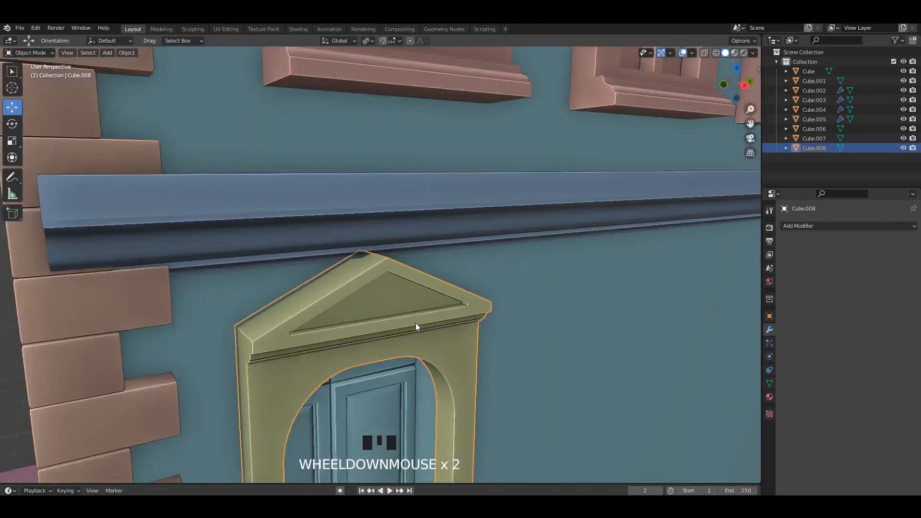
# Save the building file
pyautogui.scroll(-3, 157, 309)
pyautogui.moveTo(509, 268); pyautogui.dragTo(508, 305, button='middle')
pyautogui.hotkey('ctrl', 's')
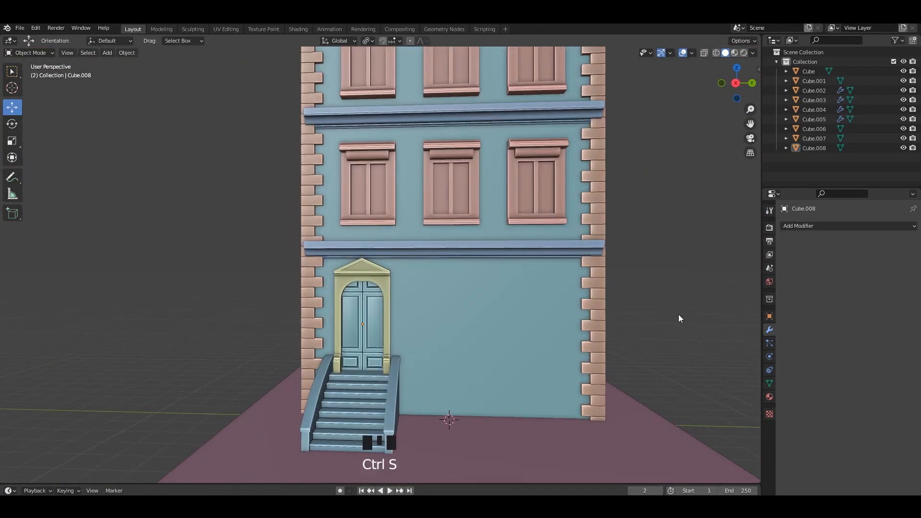
# Add a centred vertical loop cut through each half of the door frame's pediment
pyautogui.scroll(2, 356, 319)
pyautogui.press('Tab')
pyautogui.scroll(4, 356, 319)
pyautogui.scroll(1, 389, 323)
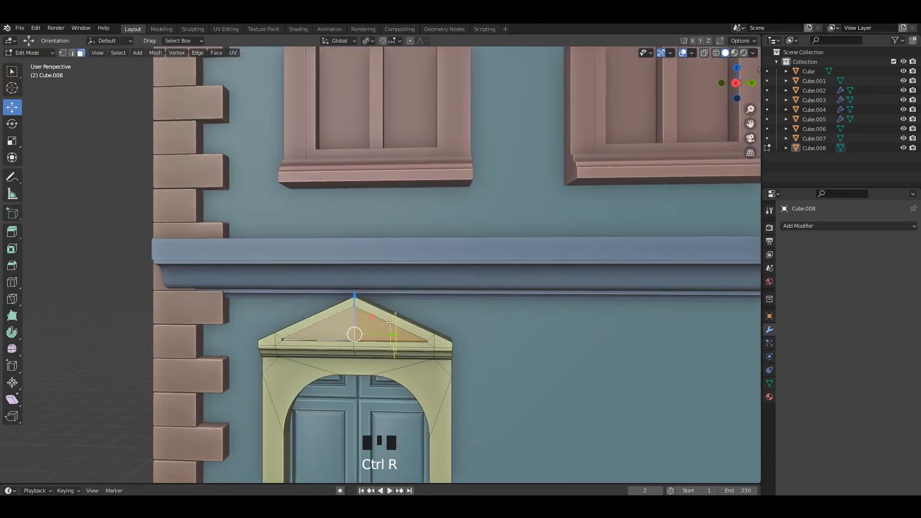
pyautogui.click(389, 323)
pyautogui.rightClick(389, 323)
pyautogui.press('KP_3')
pyautogui.hotkey('alt', 'z')
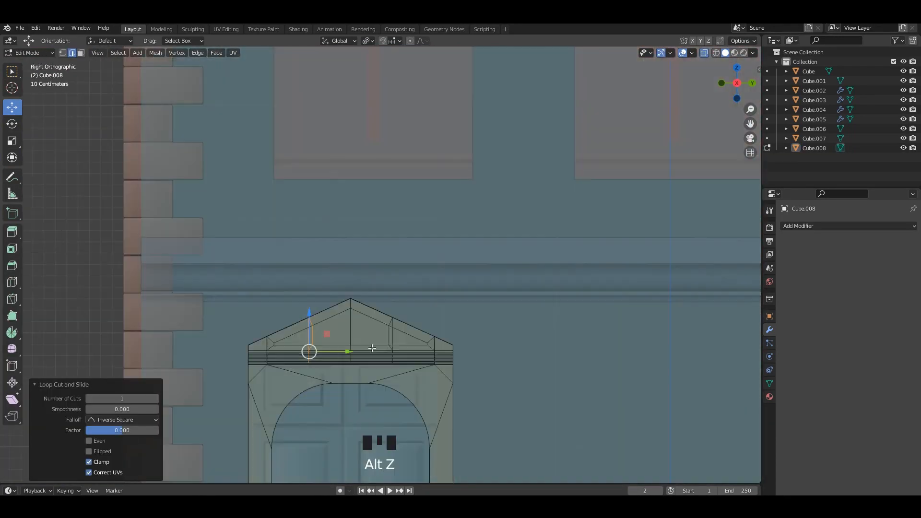
# Lower the upper edges of the two new pediment loops slightly so that both slopes bend inward
pyautogui.keyDown('alt'); pyautogui.keyDown('shift'); pyautogui.click(388, 340); pyautogui.keyUp('shift'); pyautogui.keyUp('alt')
pyautogui.scroll(2, 388, 341)
pyautogui.keyDown('shift'); pyautogui.moveTo(389, 359); pyautogui.dragTo(409, 299, button='middle'); pyautogui.keyUp('shift')
pyautogui.keyDown('ctrl'); pyautogui.moveTo(498, 414); pyautogui.dragTo(263, 321); pyautogui.keyUp('ctrl')
pyautogui.scroll(3, 275, 310)
pyautogui.keyDown('ctrl'); pyautogui.moveTo(528, 430); pyautogui.dragTo(254, 347); pyautogui.keyUp('ctrl')
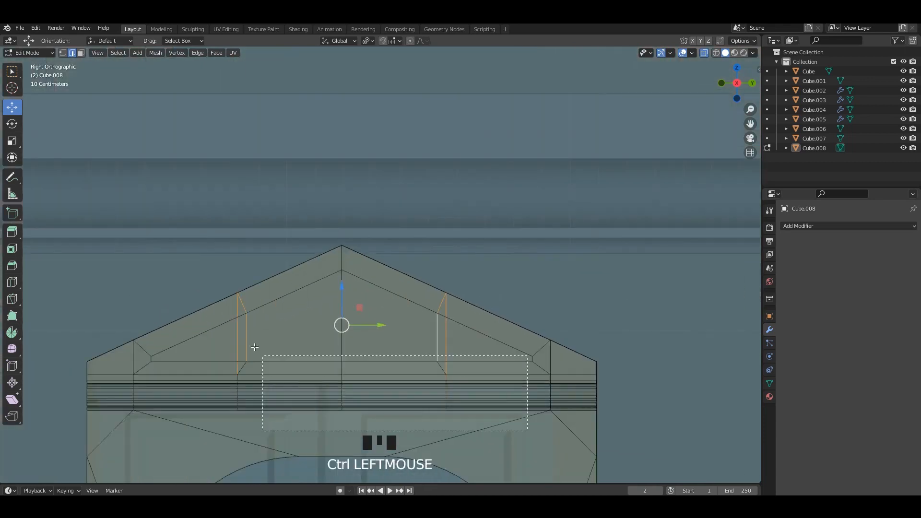
pyautogui.moveTo(342, 288)
pyautogui.mouseDown()
pyautogui.moveTo(347, 274)
pyautogui.moveTo(342, 284)
pyautogui.mouseUp()
# Bevel both pediment loops widely with several segments to form smooth concave slopes, and leave mesh editing
pyautogui.hotkey('alt', 'z')
pyautogui.hotkey('alt', 'z')
pyautogui.keyDown('alt'); pyautogui.keyDown('shift'); pyautogui.click(439, 349); pyautogui.keyUp('shift'); pyautogui.keyUp('alt')
pyautogui.hotkey('alt', 'z')
pyautogui.keyDown('shift'); pyautogui.moveTo(243, 349); pyautogui.dragTo(240, 329, button='middle'); pyautogui.keyUp('shift')
pyautogui.hotkey('ctrl', 'b')
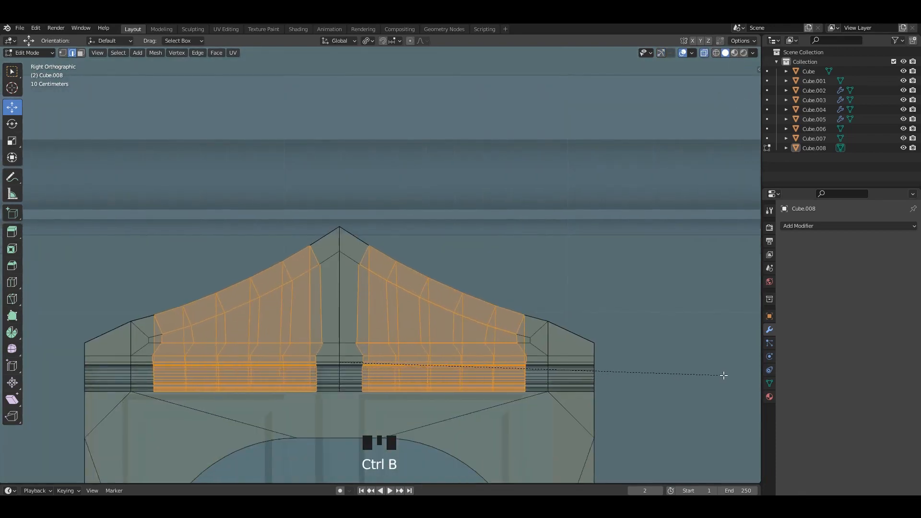
pyautogui.click(649, 349)
pyautogui.press('Tab')
pyautogui.scroll(-9, 401, 313)
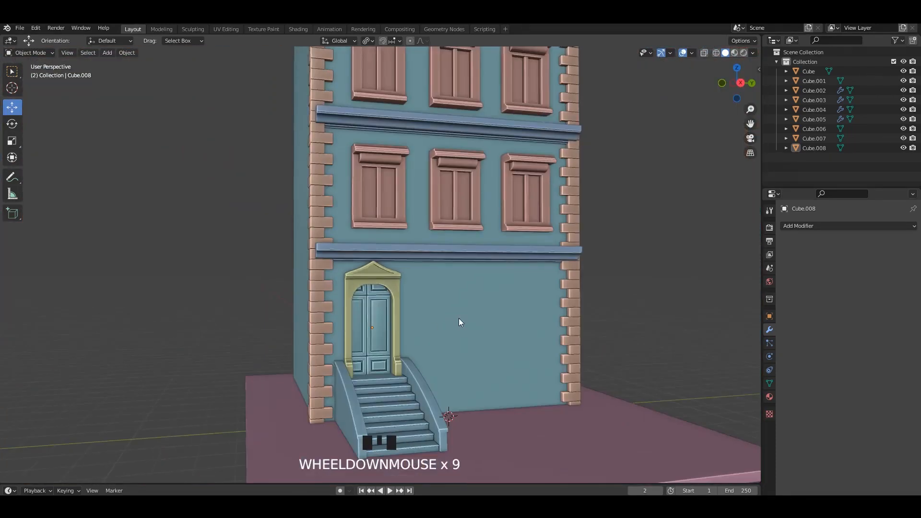
# Open the building's main body mesh for editing with its ground-floor front wall in view
pyautogui.scroll(-3, 395, 307)
pyautogui.moveTo(459, 318); pyautogui.dragTo(437, 293, button='middle')
pyautogui.keyDown('ctrl'); pyautogui.click(566, 256); pyautogui.keyUp('ctrl')
pyautogui.scroll(-1, 566, 256)
pyautogui.click(524, 257)
pyautogui.click(448, 332)
pyautogui.press('Tab')
pyautogui.scroll(4, 450, 288)
pyautogui.keyDown('shift'); pyautogui.moveTo(437, 293); pyautogui.dragTo(452, 306, button='middle'); pyautogui.keyUp('shift')
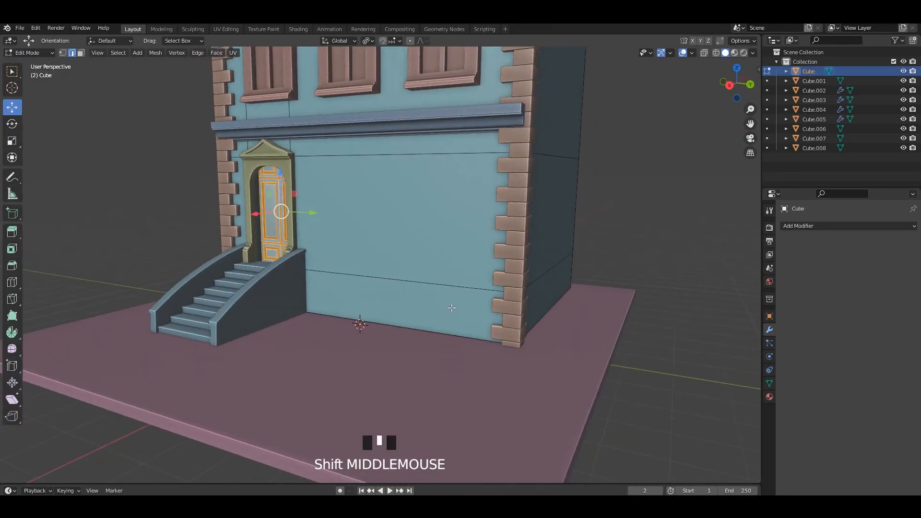
# Extrude the lower front wall face beside the stairs slightly outward to form a plinth
pyautogui.press('3')
pyautogui.click(453, 306)
pyautogui.keyDown('alt'); pyautogui.keyDown('shift'); pyautogui.click(541, 286); pyautogui.keyUp('shift'); pyautogui.keyUp('alt')
pyautogui.moveTo(541, 287); pyautogui.dragTo(695, 295, button='middle')
pyautogui.click(367, 318)
pyautogui.moveTo(370, 318); pyautogui.dragTo(297, 310, button='middle')
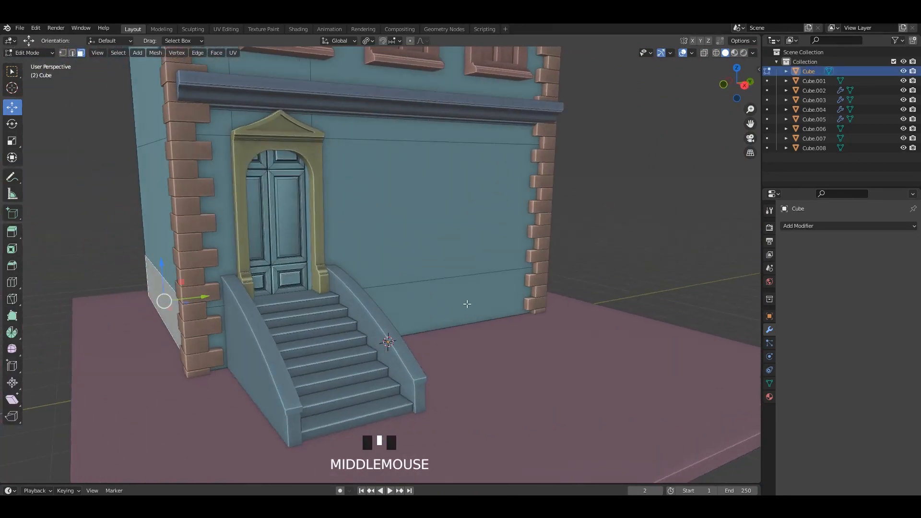
pyautogui.click(467, 304)
pyautogui.scroll(3, 468, 302)
pyautogui.moveTo(447, 304)
pyautogui.mouseDown(button='middle')
pyautogui.moveTo(468, 302)
pyautogui.moveTo(450, 299)
pyautogui.mouseUp(button='middle')
pyautogui.scroll(3, 467, 302)
pyautogui.click(454, 301)
pyautogui.press('Tab')
pyautogui.click(533, 237)
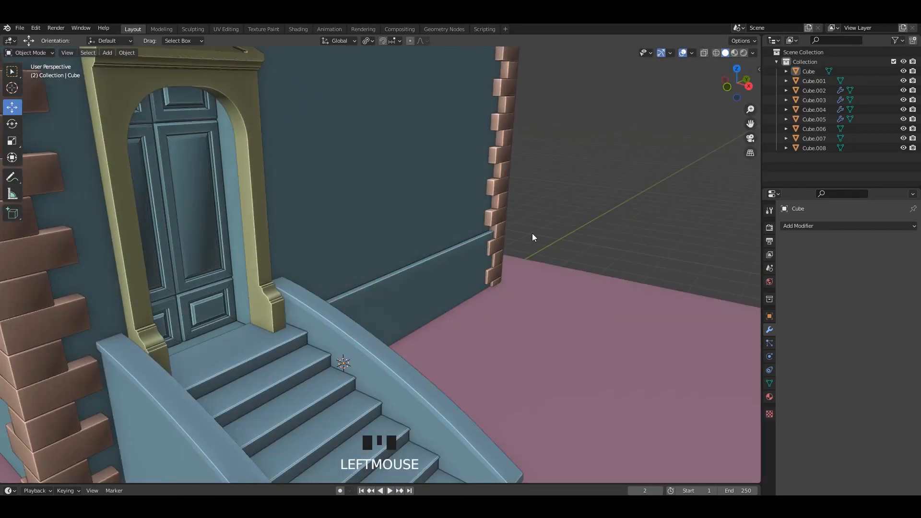
# Bevel the plinth's upper front edge with 3 segments and a width of 0.078 m
pyautogui.moveTo(532, 237); pyautogui.dragTo(471, 269, button='middle')
pyautogui.press('Tab')
pyautogui.press('2')
pyautogui.click(464, 258)
pyautogui.scroll(2, 465, 259)
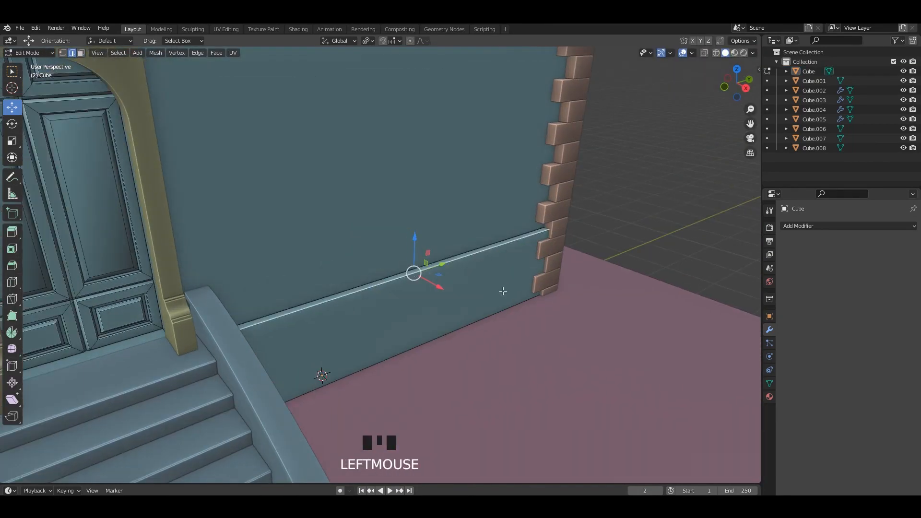
pyautogui.click(541, 300)
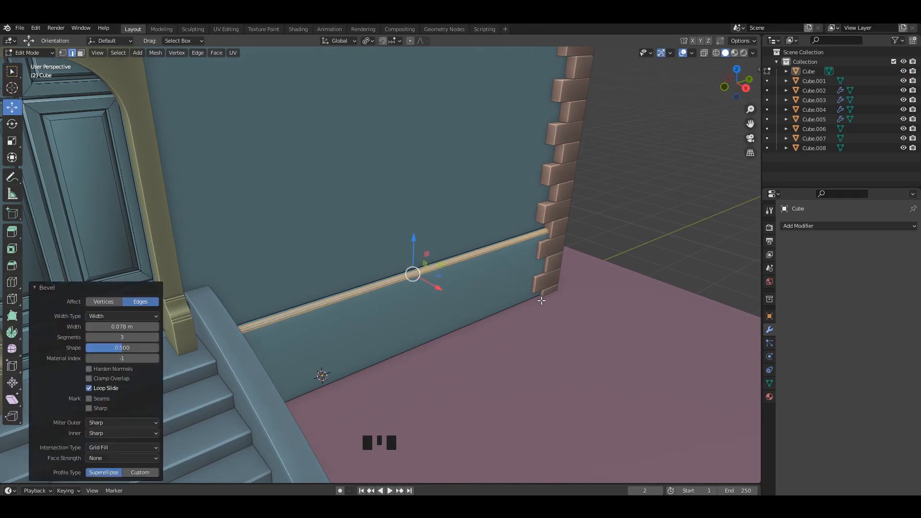
pyautogui.press('Tab')
# Duplicate the arrayed windows and move the copy down 4.1759 m so its lowest row sits on the ground floor
pyautogui.scroll(-4, 537, 254)
pyautogui.moveTo(523, 245); pyautogui.dragTo(402, 240, button='middle')
pyautogui.keyDown('shift'); pyautogui.moveTo(552, 230); pyautogui.dragTo(563, 281, button='middle'); pyautogui.keyUp('shift')
pyautogui.scroll(-1, 566, 281)
pyautogui.moveTo(618, 268); pyautogui.dragTo(591, 263, button='middle')
pyautogui.scroll(-2, 463, 288)
pyautogui.moveTo(448, 284)
pyautogui.mouseDown(button='middle')
pyautogui.moveTo(464, 293)
pyautogui.moveTo(450, 283)
pyautogui.mouseUp(button='middle')
pyautogui.scroll(-1, 450, 230)
pyautogui.click(437, 219)
pyautogui.keyDown('shift'); pyautogui.moveTo(436, 219); pyautogui.dragTo(435, 260, button='middle'); pyautogui.keyUp('shift')
pyautogui.hotkey('shift', 'd')
pyautogui.rightClick(458, 287)
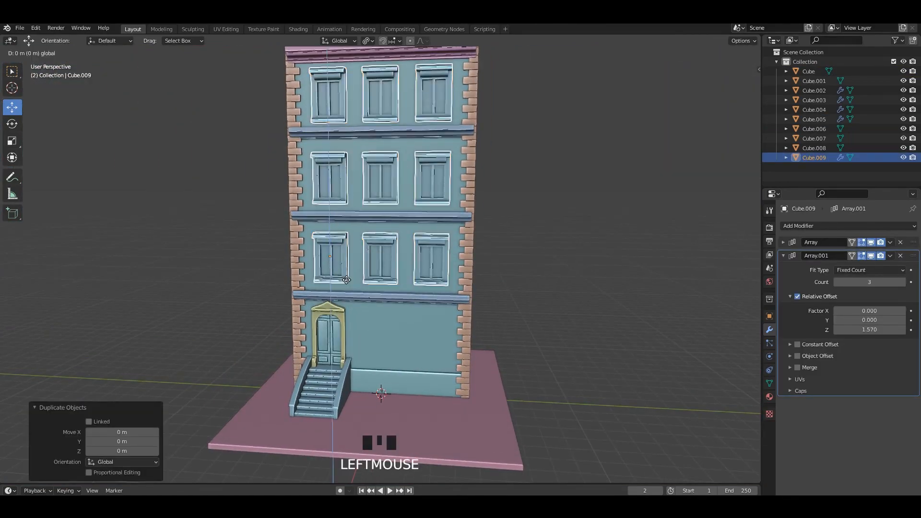
pyautogui.click(352, 298)
# Reduce the copied windows' vertical array count to 1 and the horizontal array count to 2
pyautogui.click(837, 283)
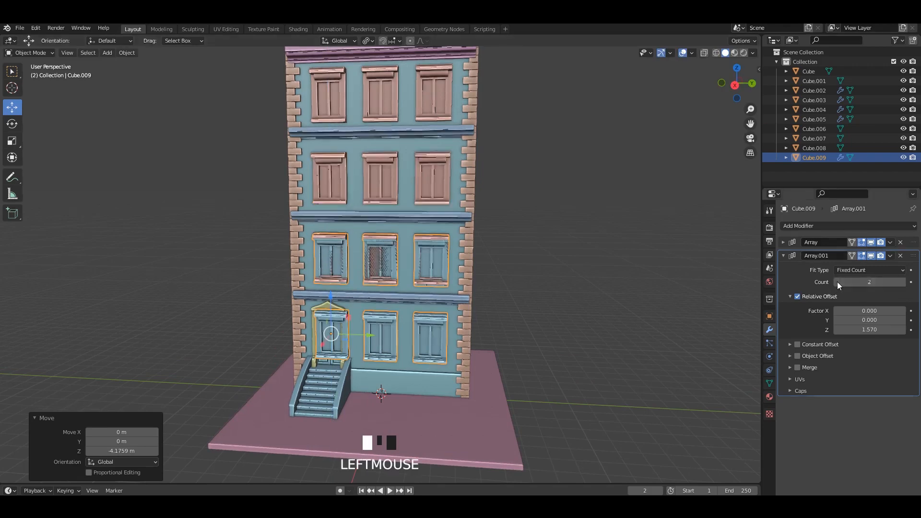
pyautogui.click(786, 245)
pyautogui.click(837, 269)
pyautogui.scroll(3, 331, 365)
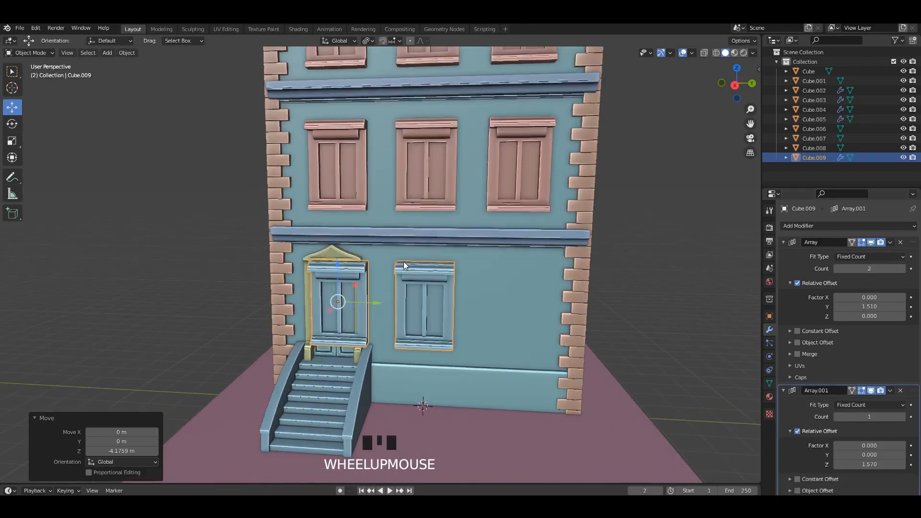
# Move the two ground-floor windows along Y, clear of the door, to line up beneath the second and third window columns
pyautogui.moveTo(379, 304); pyautogui.dragTo(461, 305)
pyautogui.press('KP_3')
pyautogui.scroll(3, 479, 298)
pyautogui.keyDown('shift'); pyautogui.moveTo(479, 299); pyautogui.dragTo(485, 307, button='middle'); pyautogui.keyUp('shift')
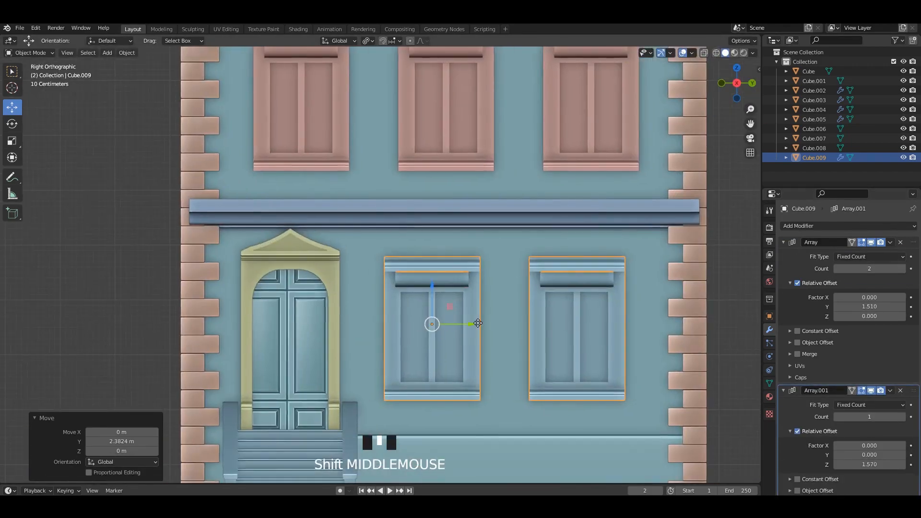
pyautogui.moveTo(474, 323); pyautogui.dragTo(486, 323)
pyautogui.scroll(-3, 470, 326)
pyautogui.scroll(-2, 573, 253)
pyautogui.moveTo(462, 326); pyautogui.dragTo(486, 259, button='middle')
pyautogui.scroll(-1, 541, 282)
# Save the building file with the ground-floor windows in place and nothing selected
pyautogui.hotkey('ctrl', 's')
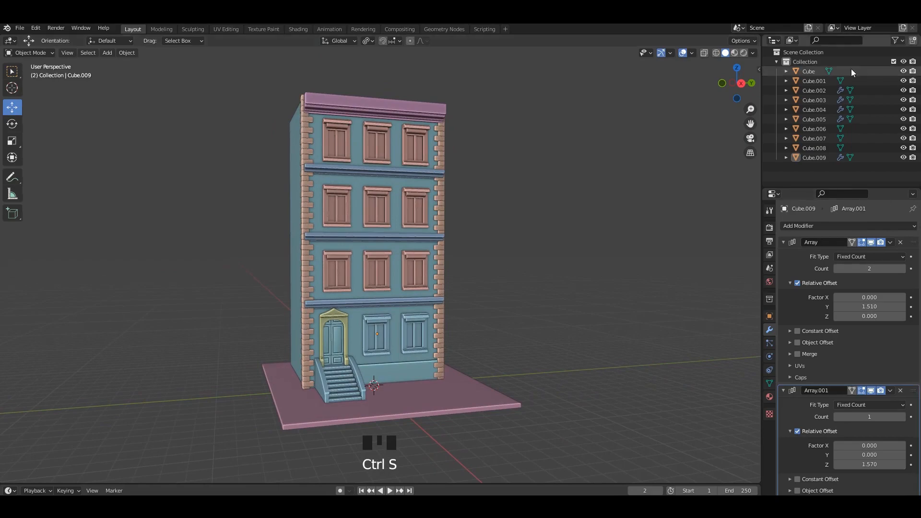
pyautogui.moveTo(511, 215); pyautogui.dragTo(484, 214, button='middle')
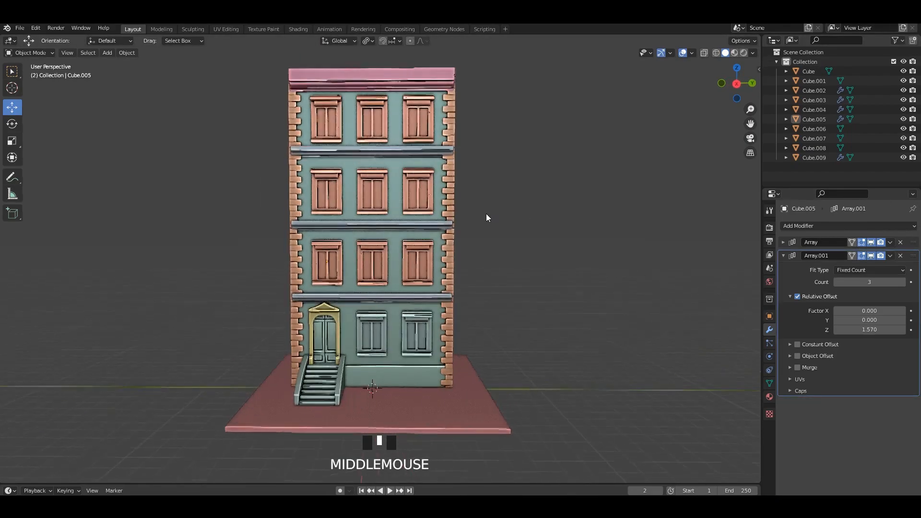
pyautogui.click(451, 221)
pyautogui.click(490, 213)
pyautogui.moveTo(494, 212)
pyautogui.keyDown('shift'); pyautogui.mouseDown(button='middle')
pyautogui.moveTo(514, 218)
pyautogui.moveTo(453, 220)
pyautogui.moveTo(515, 220)
pyautogui.moveTo(478, 267)
pyautogui.mouseUp(button='middle'); pyautogui.keyUp('shift')
pyautogui.hotkey('ctrl', 's')
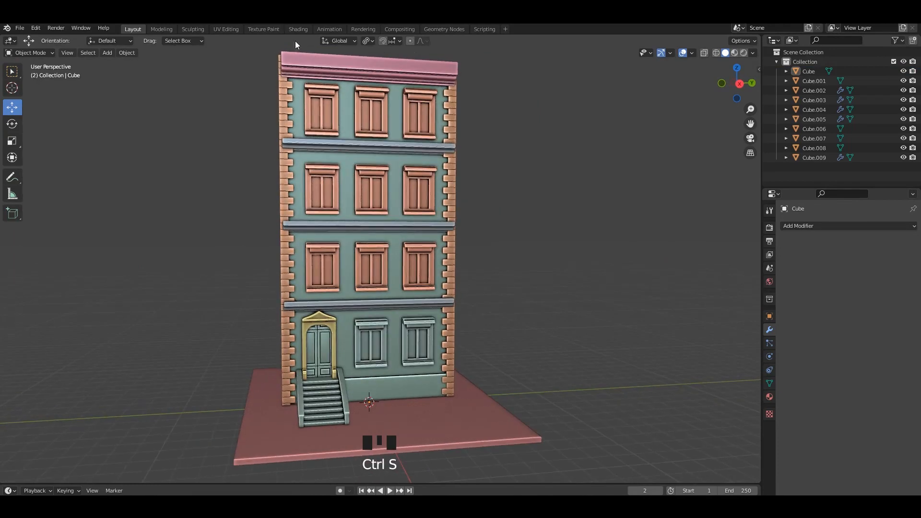
# Switch to the Animation workspace, turn its large viewport into a Shader Editor and collapse the Dope Sheet area
pyautogui.click(297, 29)
pyautogui.keyDown('shift'); pyautogui.moveTo(436, 147); pyautogui.dragTo(401, 191, button='middle'); pyautogui.keyUp('shift')
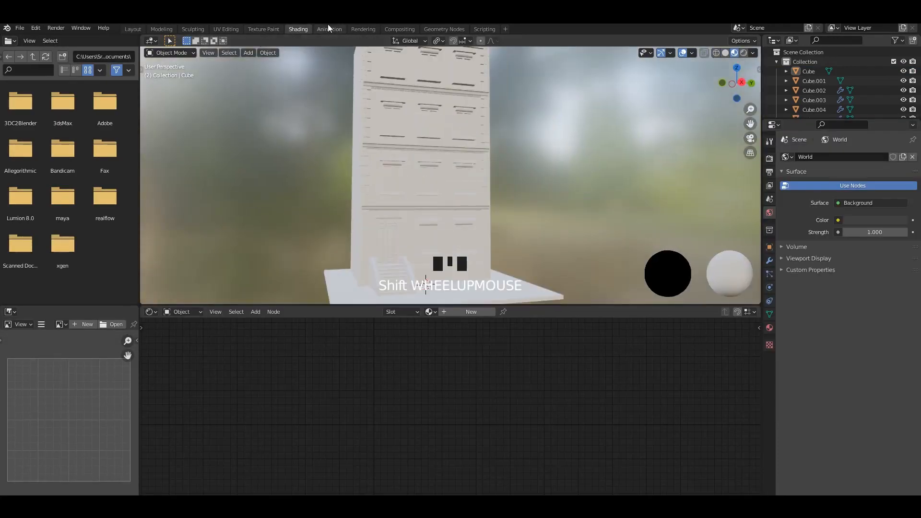
pyautogui.click(329, 30)
pyautogui.keyDown('shift'); pyautogui.moveTo(154, 173); pyautogui.dragTo(170, 187, button='middle'); pyautogui.keyUp('shift')
pyautogui.click(242, 53)
pyautogui.click(282, 41)
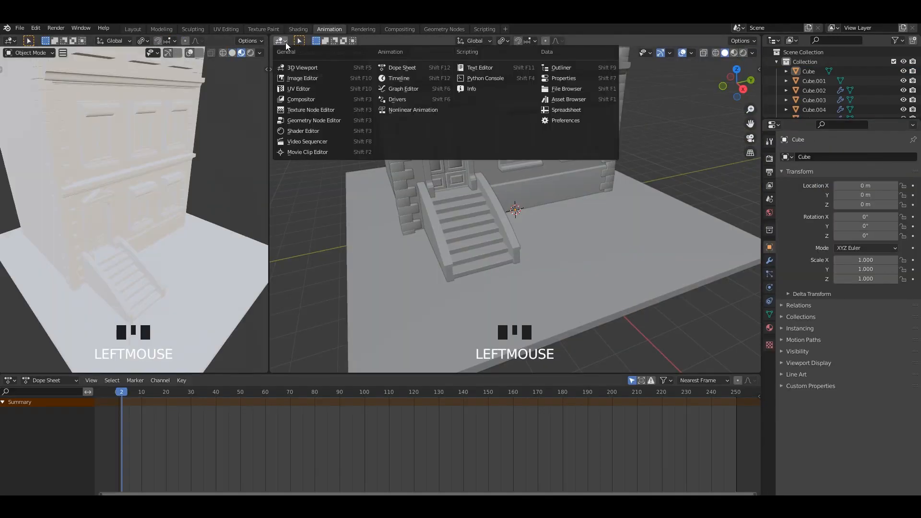
pyautogui.click(303, 131)
pyautogui.moveTo(436, 374); pyautogui.dragTo(437, 485)
pyautogui.press('n')
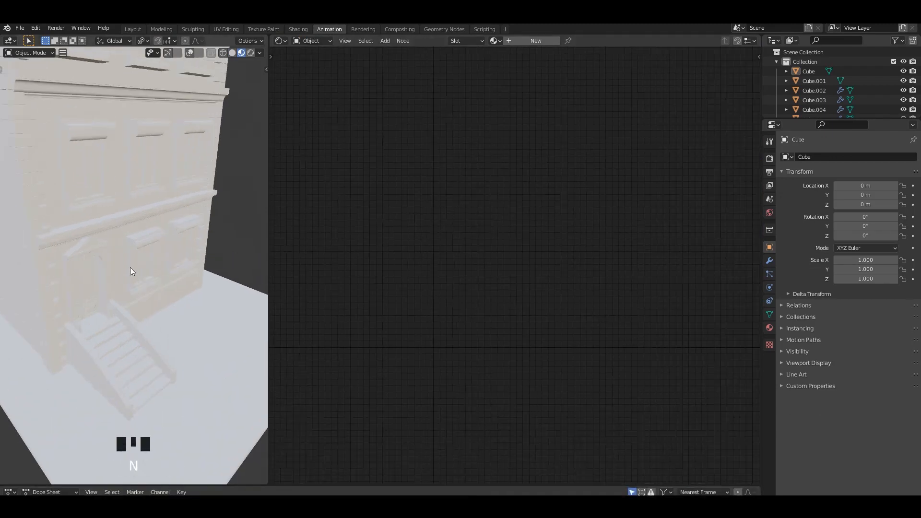
pyautogui.moveTo(131, 267); pyautogui.dragTo(215, 189, button='middle')
# Enable Ambient Occlusion, Bloom and Screen Space Reflections for Eevee, and adjust the occlusion distance
pyautogui.click(770, 158)
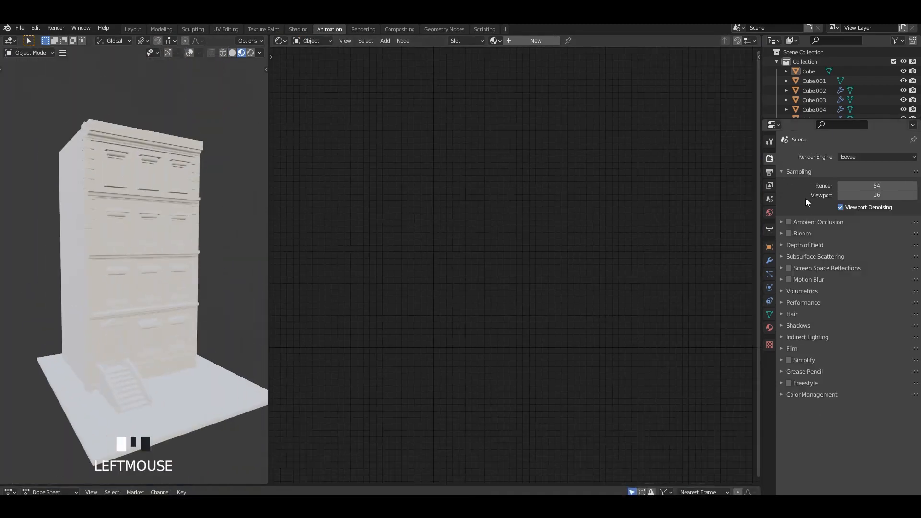
pyautogui.click(804, 223)
pyautogui.click(868, 235)
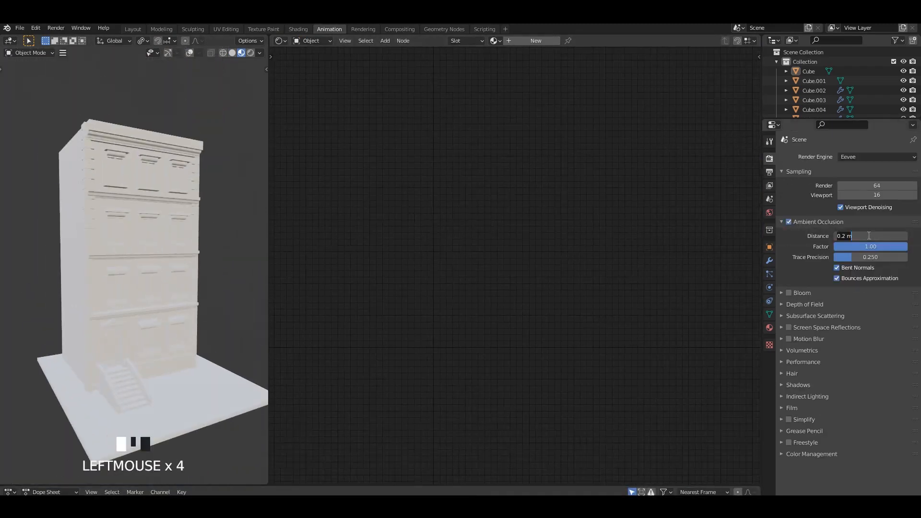
pyautogui.click(814, 221)
pyautogui.click(789, 233)
# Set the color management look to Very High Contrast
pyautogui.click(832, 395)
pyautogui.click(868, 434)
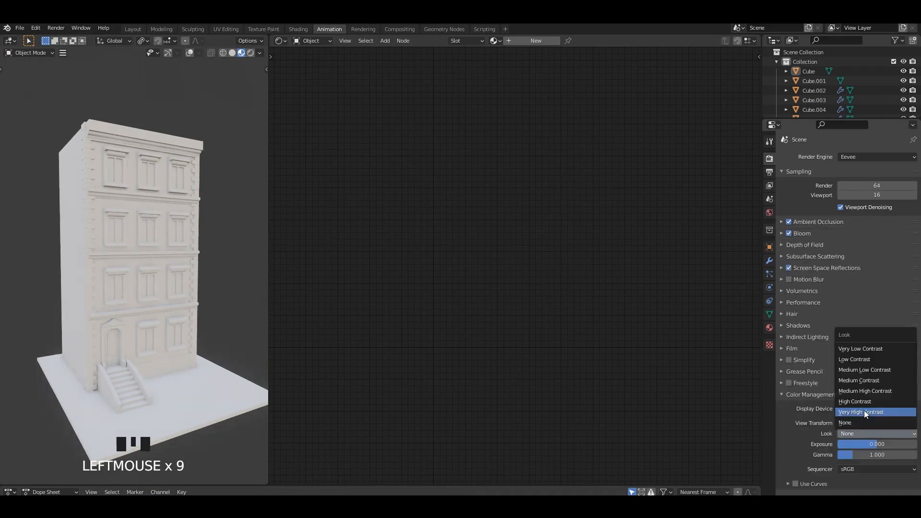
pyautogui.click(865, 411)
pyautogui.scroll(2, 240, 170)
pyautogui.keyDown('shift'); pyautogui.moveTo(218, 189); pyautogui.dragTo(183, 192, button='middle'); pyautogui.keyUp('shift')
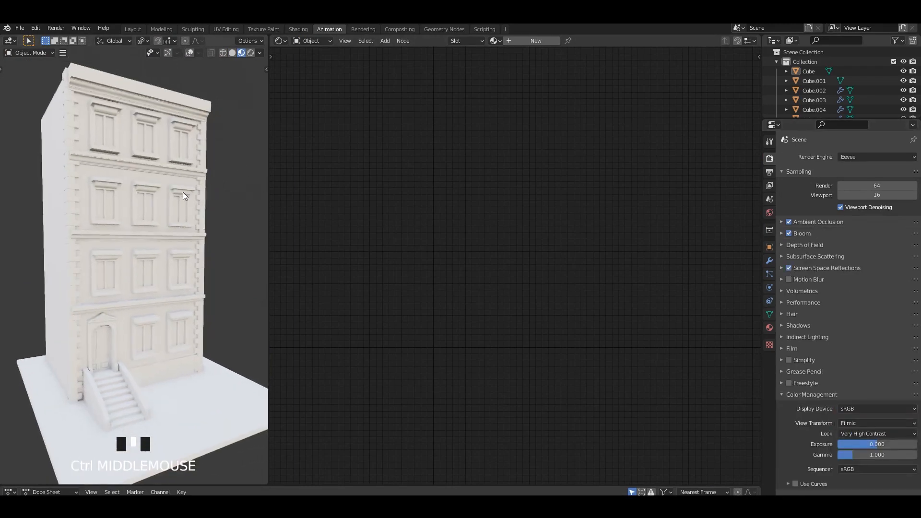
# Create a new material for the upper windows and add an Ambient Occlusion node beside its Principled BSDF
pyautogui.click(539, 43)
pyautogui.moveTo(503, 229); pyautogui.dragTo(523, 186, button='middle')
pyautogui.hotkey('shift', 'a')
pyautogui.click(413, 188)
pyautogui.click(435, 204)
pyautogui.click(360, 185)
pyautogui.hotkey('shift', 'a')
pyautogui.click(425, 150)
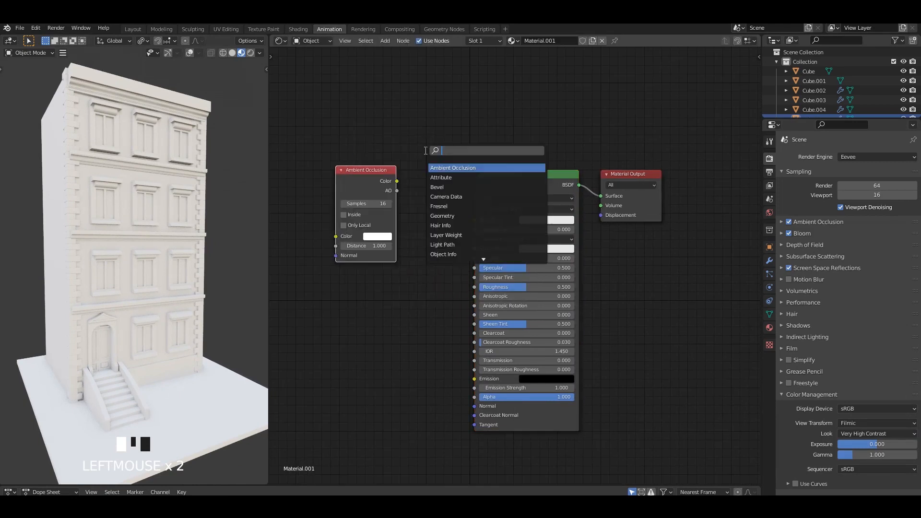
pyautogui.click(446, 179)
pyautogui.click(424, 199)
pyautogui.scroll(1, 426, 197)
pyautogui.click(442, 193)
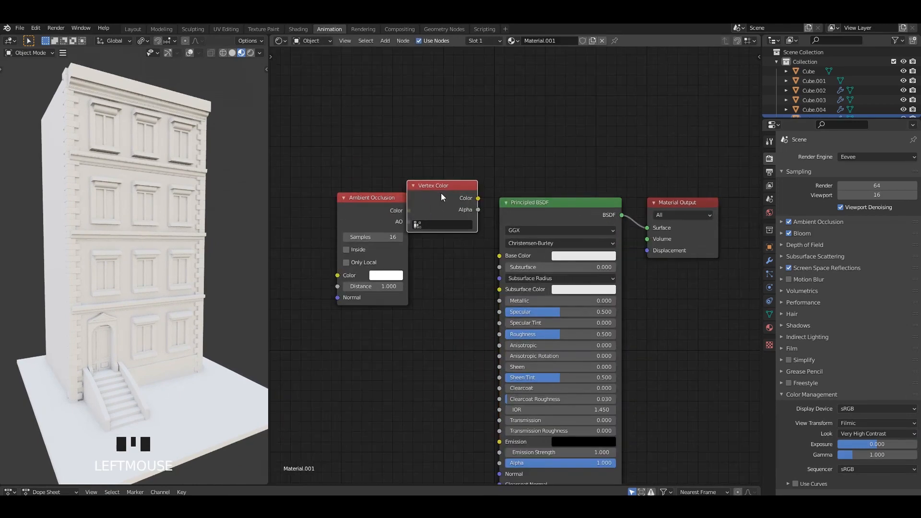
pyautogui.press('Delete')
# Move the Ambient Occlusion node further from the shader and add a ColorRamp node between it and the Principled BSDF
pyautogui.moveTo(366, 213); pyautogui.dragTo(441, 214, button='middle')
pyautogui.moveTo(441, 214); pyautogui.dragTo(393, 204)
pyautogui.hotkey('shift', 'a')
pyautogui.click(465, 170)
pyautogui.write('c')
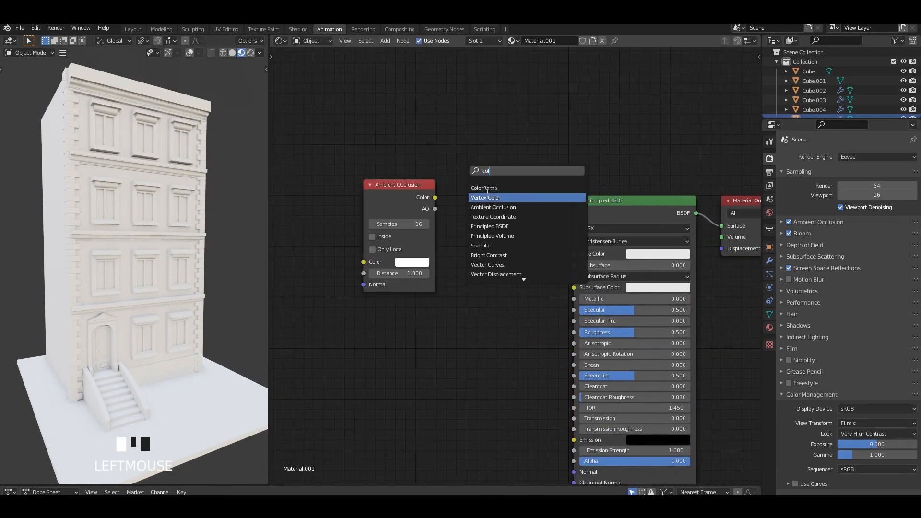
pyautogui.write('ol')
pyautogui.click(484, 187)
pyautogui.click(465, 214)
pyautogui.scroll(3, 386, 206)
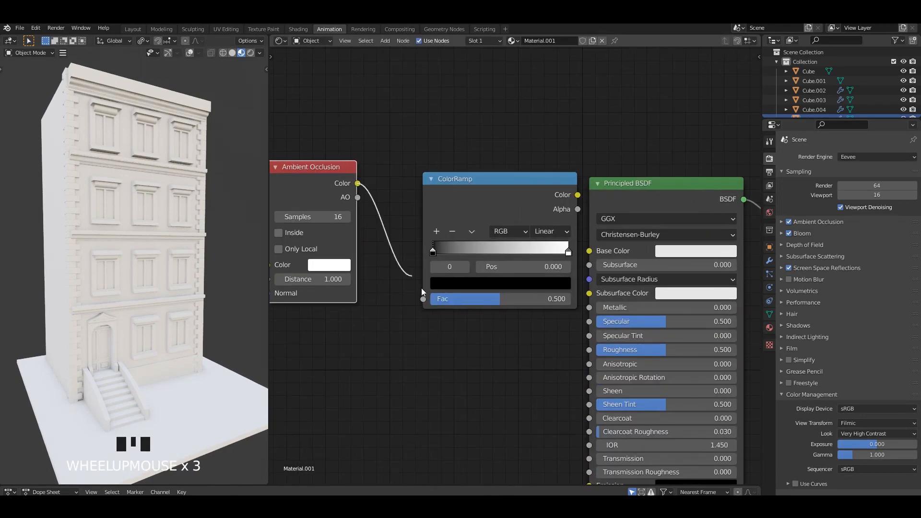
# Connect the Ambient Occlusion color to the ColorRamp's Fac and the ColorRamp color to the shader's Base Color
pyautogui.moveTo(437, 214); pyautogui.dragTo(421, 222)
pyautogui.scroll(-1, 421, 221)
pyautogui.moveTo(357, 161); pyautogui.dragTo(446, 212)
pyautogui.moveTo(452, 213); pyautogui.dragTo(437, 216)
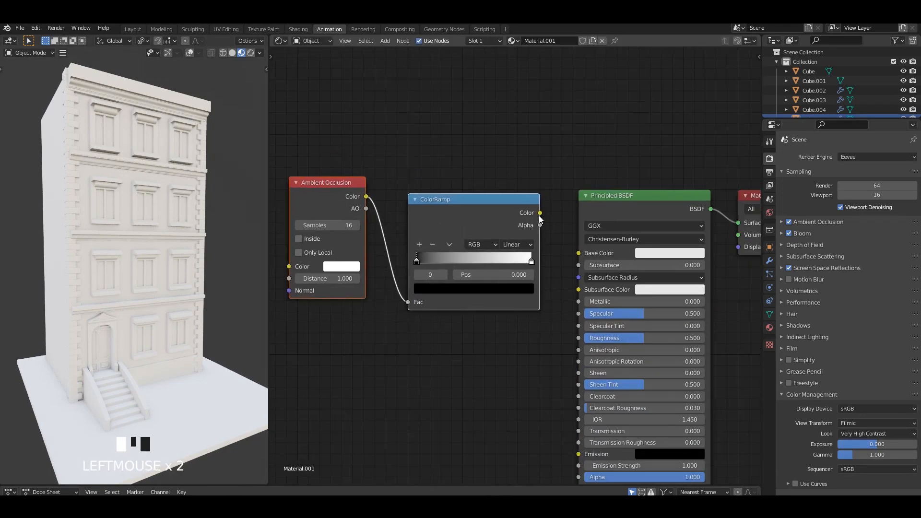
# Save the file and set the ColorRamp's white end stop to light orange with hue 0.069, saturation 0.804 and value 1.000
pyautogui.hotkey('ctrl', 's')
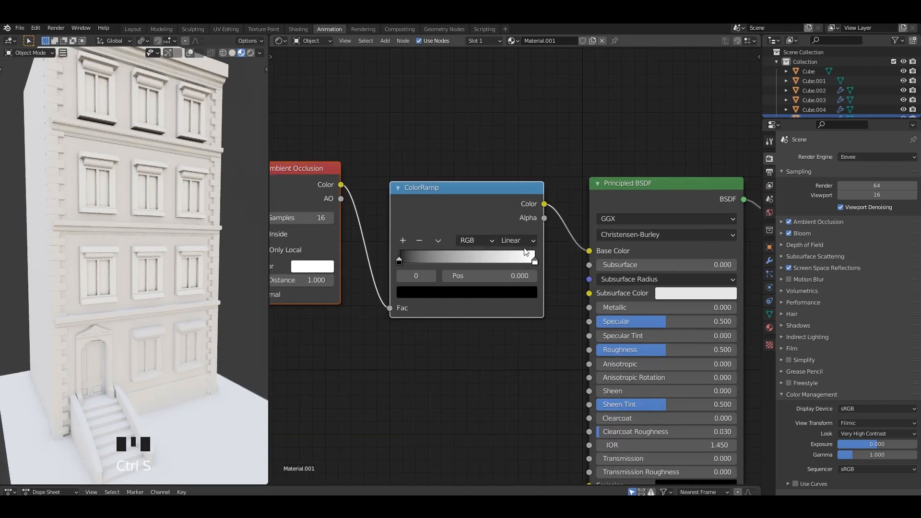
pyautogui.click(507, 295)
pyautogui.click(442, 166)
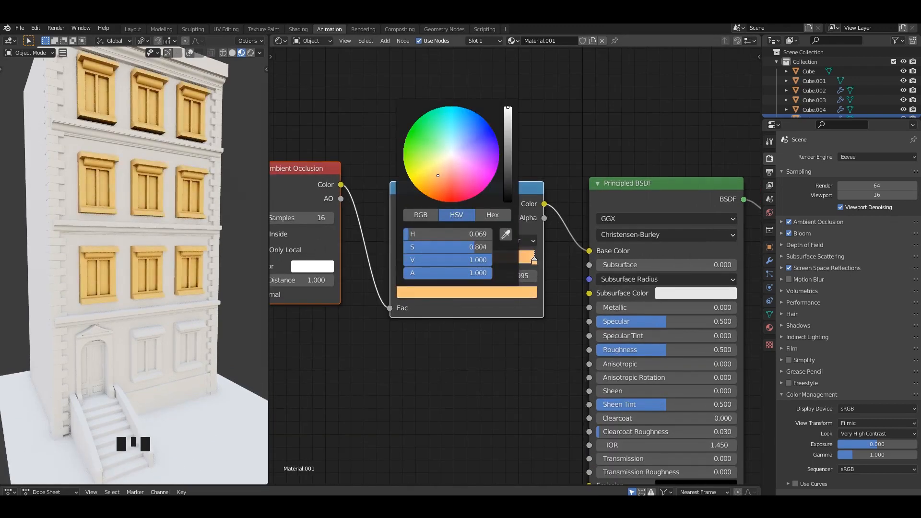
# Link the windows' orange material to all objects of the building and deselect everything
pyautogui.scroll(-2, 100, 179)
pyautogui.press('a')
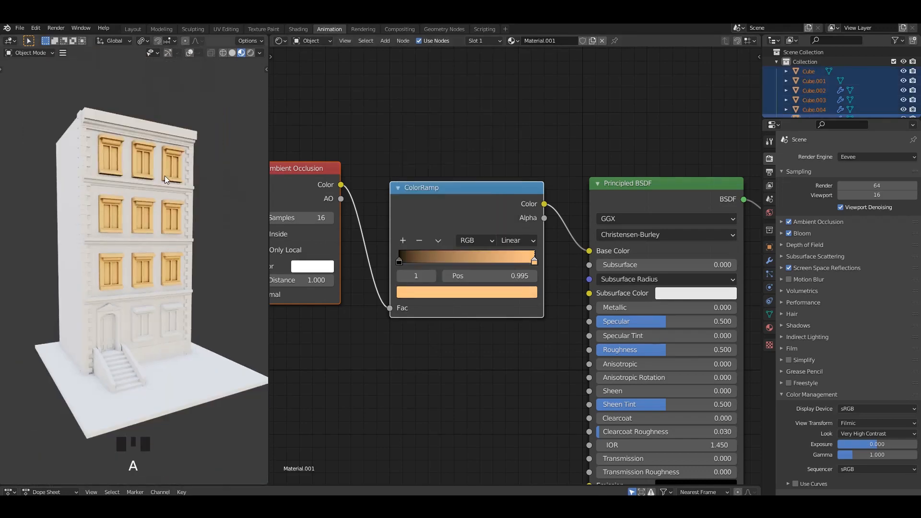
pyautogui.hotkey('ctrl', 'l')
pyautogui.click(140, 199)
pyautogui.click(209, 201)
pyautogui.moveTo(209, 204)
pyautogui.keyDown('shift'); pyautogui.mouseDown(button='middle')
pyautogui.moveTo(220, 200)
pyautogui.moveTo(192, 198)
pyautogui.mouseUp(button='middle'); pyautogui.keyUp('shift')
pyautogui.click(179, 198)
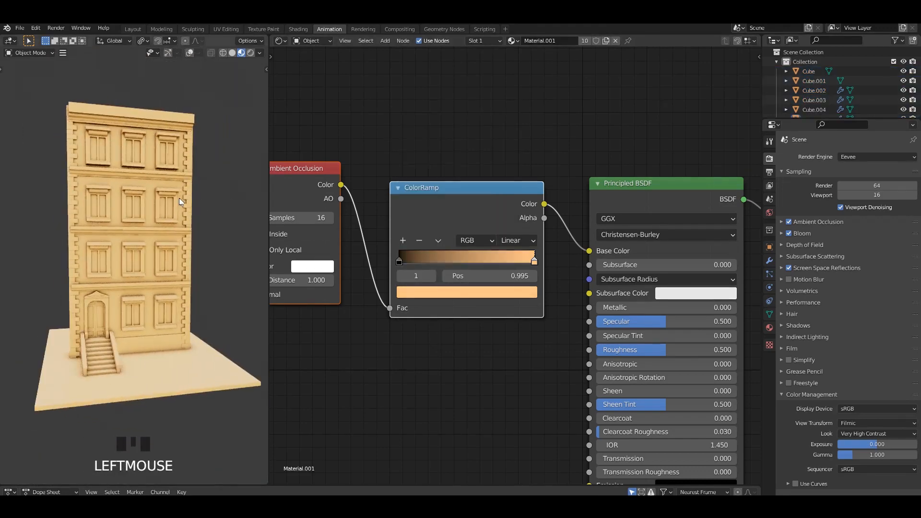
# Select the corner stones and add two intermediate ColorRamp stops at positions 0.181 and 0.793
pyautogui.keyDown('shift'); pyautogui.moveTo(88, 192); pyautogui.dragTo(96, 200, button='middle'); pyautogui.keyUp('shift')
pyautogui.scroll(1, 91, 167)
pyautogui.click(88, 165)
pyautogui.scroll(3, 398, 254)
pyautogui.click(372, 234)
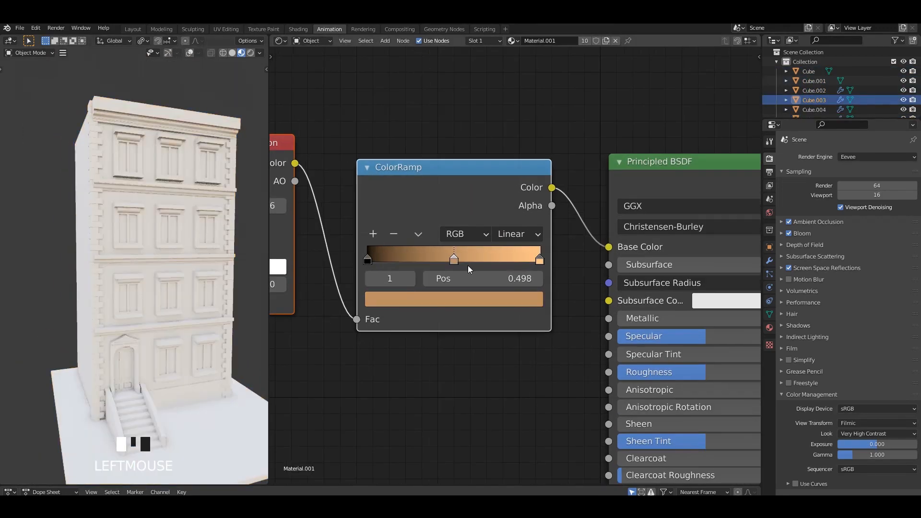
pyautogui.moveTo(471, 265); pyautogui.dragTo(511, 264)
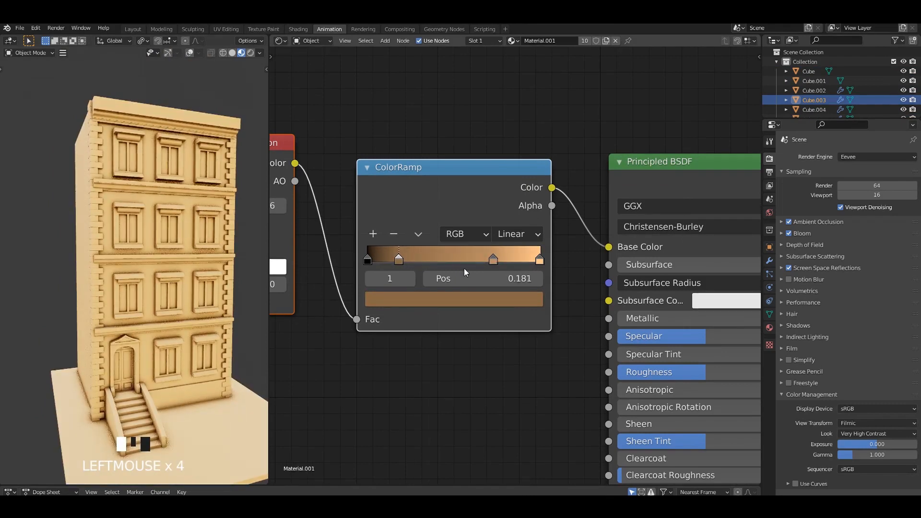
pyautogui.click(231, 301)
pyautogui.keyDown('shift'); pyautogui.moveTo(232, 301); pyautogui.dragTo(214, 245, button='middle'); pyautogui.keyUp('shift')
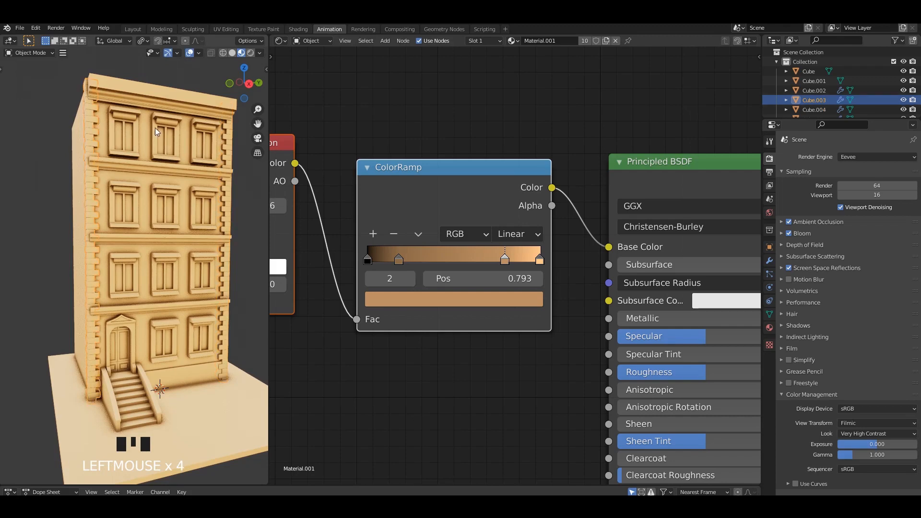
# Add a second material slot with a new material to the corner stones
pyautogui.click(770, 328)
pyautogui.click(912, 156)
pyautogui.click(815, 217)
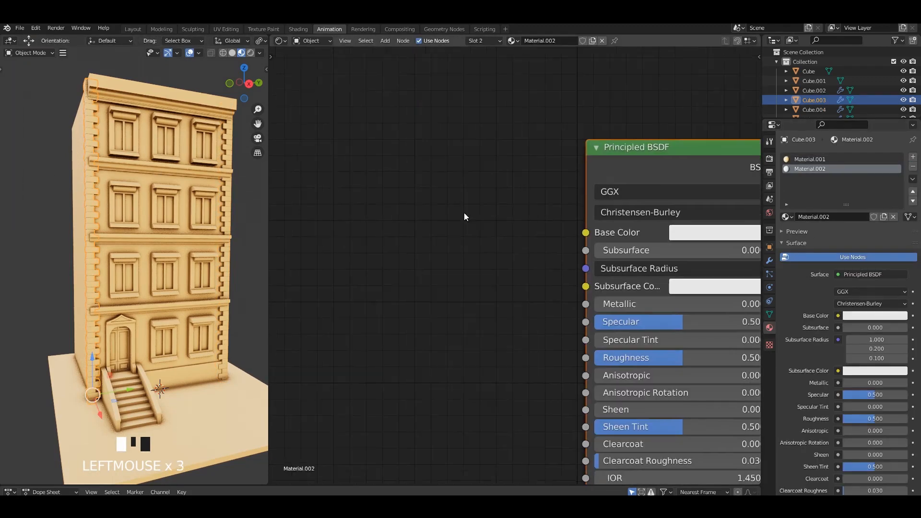
# Assign the new Material.002 to the entire mesh of the corner stones
pyautogui.press('Tab')
pyautogui.press('a')
pyautogui.click(802, 229)
pyautogui.press('Tab')
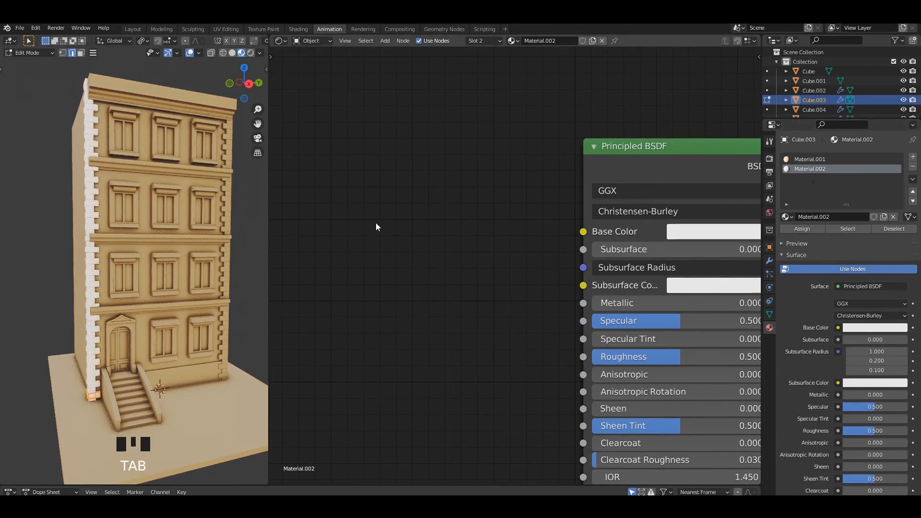
pyautogui.moveTo(487, 222); pyautogui.dragTo(482, 203, button='middle')
pyautogui.scroll(1, 530, 268)
pyautogui.press('Tab')
pyautogui.moveTo(518, 232); pyautogui.dragTo(517, 228, button='middle')
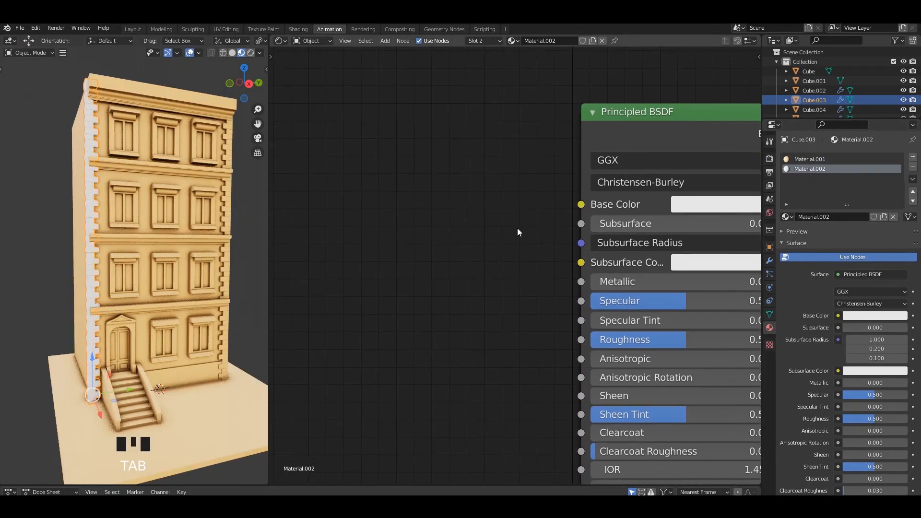
# Paste the copied ColorRamp setup, connect its colour output to Base Color, and darken the white end stop to light grey
pyautogui.hotkey('ctrl', 'v')
pyautogui.moveTo(585, 206); pyautogui.dragTo(582, 205)
pyautogui.moveTo(144, 249); pyautogui.dragTo(192, 225, button='middle')
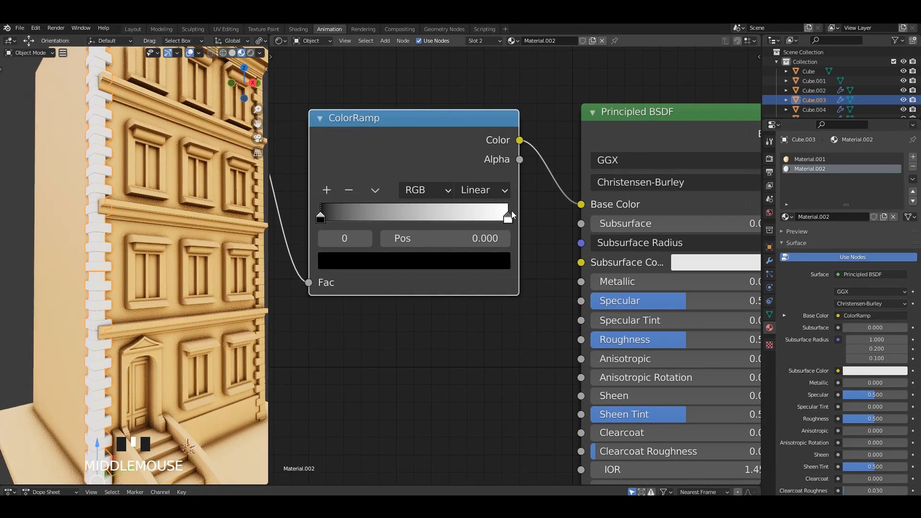
pyautogui.click(492, 259)
pyautogui.moveTo(468, 302)
pyautogui.mouseDown()
pyautogui.moveTo(469, 324)
pyautogui.moveTo(468, 313)
pyautogui.mouseUp()
pyautogui.keyDown('shift'); pyautogui.moveTo(22, 199); pyautogui.dragTo(10, 196, button='middle'); pyautogui.keyUp('shift')
# Link the grey corner stones' materials to the corner stones on the opposite facade edge
pyautogui.click(226, 207)
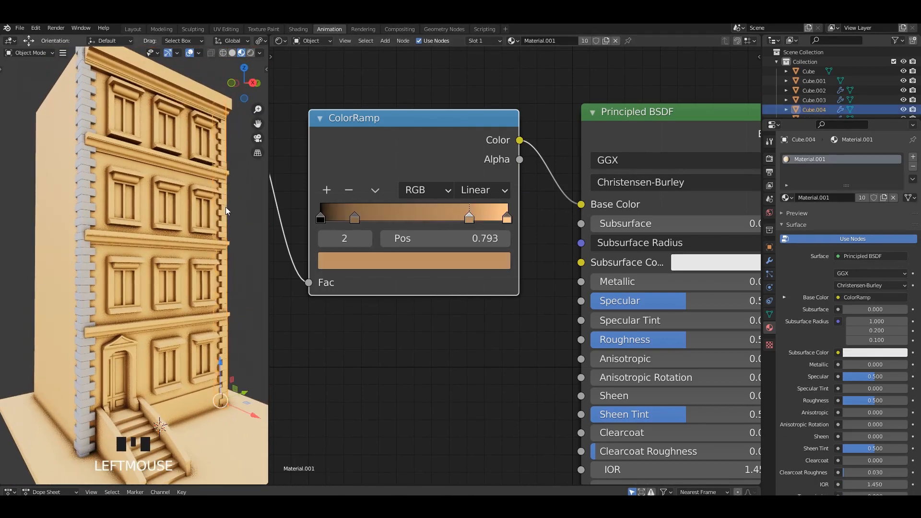
pyautogui.keyDown('shift'); pyautogui.click(87, 206); pyautogui.keyUp('shift')
pyautogui.hotkey('ctrl', 'l')
pyautogui.click(87, 206)
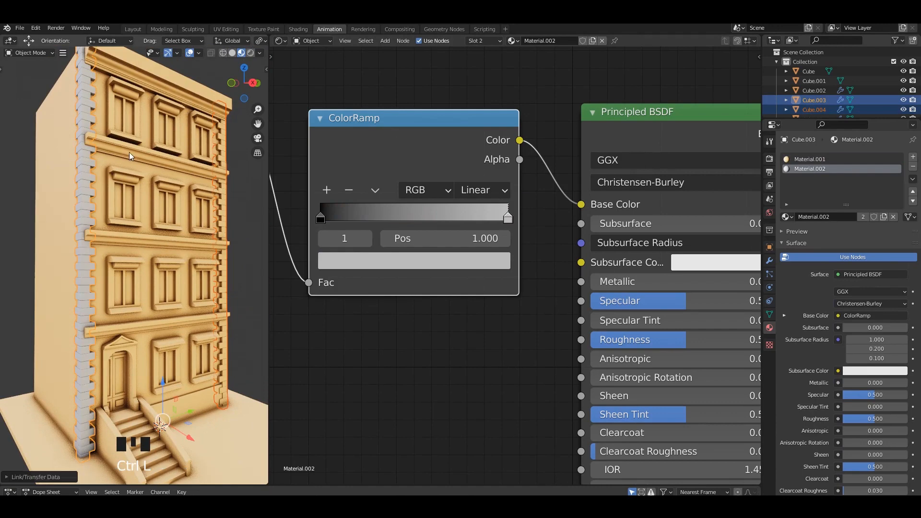
# Link the corner stones' materials to the horizontal ledges between the floors and save the file
pyautogui.click(203, 168)
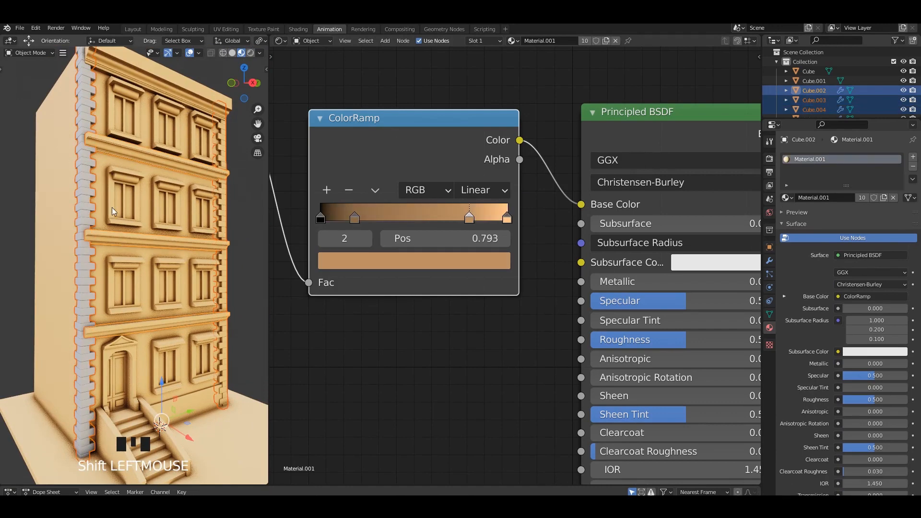
pyautogui.moveTo(112, 208); pyautogui.dragTo(73, 194, button='middle')
pyautogui.keyDown('shift'); pyautogui.click(55, 176); pyautogui.keyUp('shift')
pyautogui.keyDown('shift'); pyautogui.click(102, 188); pyautogui.keyUp('shift')
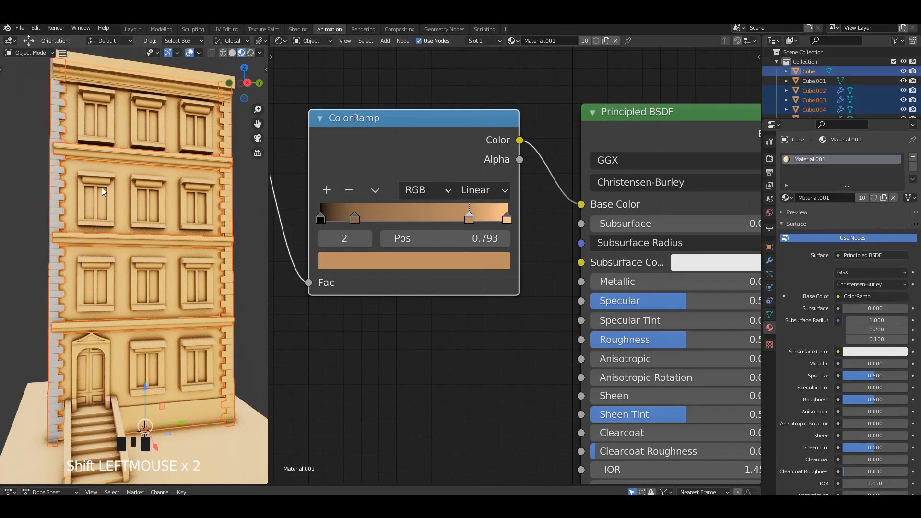
pyautogui.keyDown('shift'); pyautogui.click(50, 180); pyautogui.keyUp('shift')
pyautogui.hotkey('ctrl', 'l')
pyautogui.click(84, 177)
pyautogui.moveTo(110, 184); pyautogui.dragTo(182, 193, button='middle')
pyautogui.moveTo(39, 135); pyautogui.dragTo(44, 140, button='middle')
pyautogui.moveTo(168, 175); pyautogui.dragTo(233, 204, button='middle')
pyautogui.hotkey('ctrl', 's')
pyautogui.hotkey('ctrl', 'l')
pyautogui.click(221, 204)
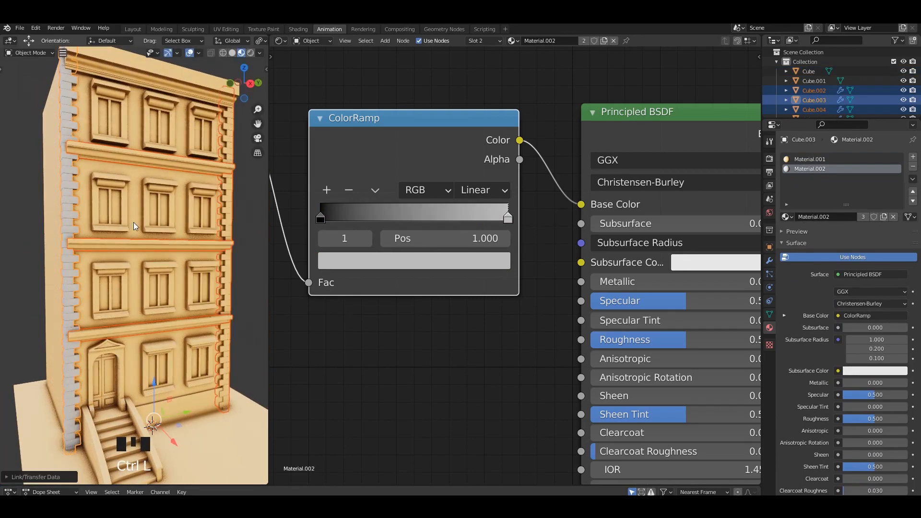
# Remove the orange Material.001 slot from both sets of corner stones and the ledges, then deselect everything
pyautogui.click(808, 162)
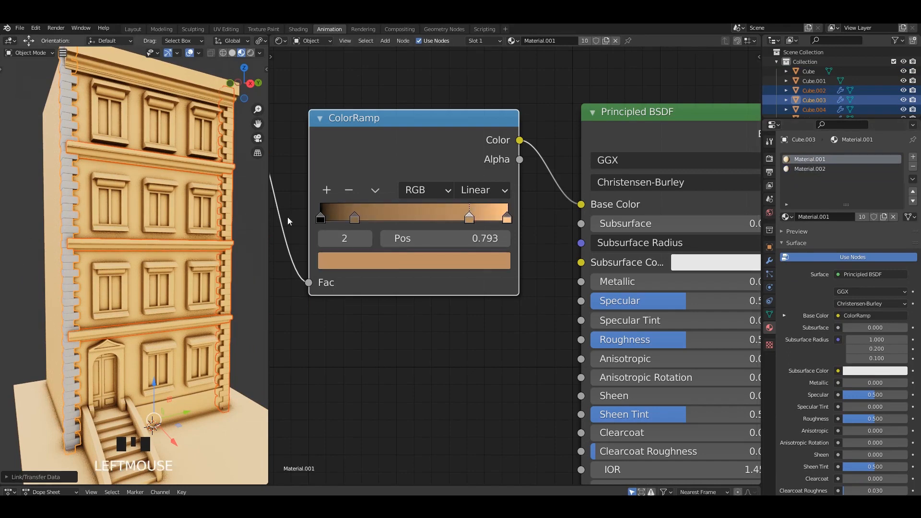
pyautogui.click(912, 168)
pyautogui.click(230, 210)
pyautogui.click(815, 161)
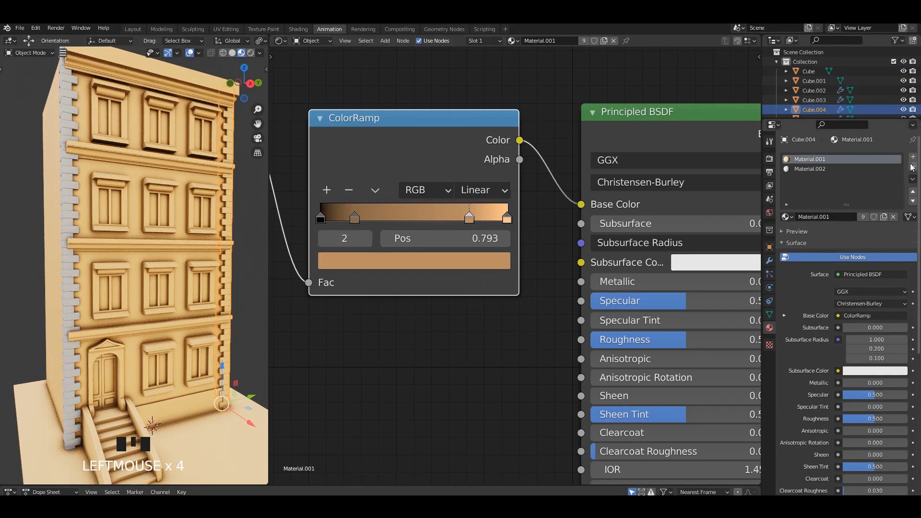
pyautogui.click(912, 168)
pyautogui.click(224, 244)
pyautogui.click(912, 167)
pyautogui.click(35, 263)
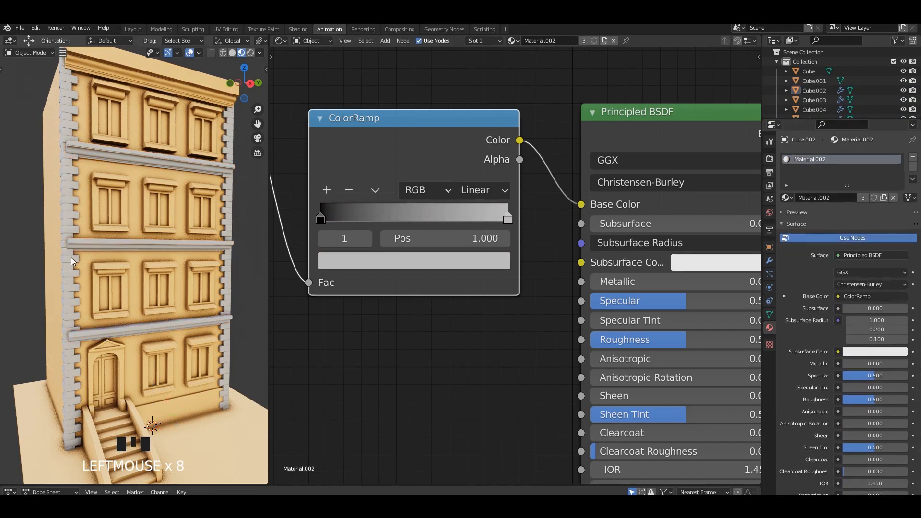
# Link the corner stones' grey material to the roof cornice and save the file
pyautogui.scroll(-3, 237, 298)
pyautogui.keyDown('shift'); pyautogui.moveTo(237, 297); pyautogui.dragTo(211, 223, button='middle'); pyautogui.keyUp('shift')
pyautogui.click(180, 152)
pyautogui.keyDown('shift'); pyautogui.moveTo(161, 191); pyautogui.dragTo(140, 191, button='middle'); pyautogui.keyUp('shift')
pyautogui.moveTo(140, 191); pyautogui.dragTo(144, 192, button='middle')
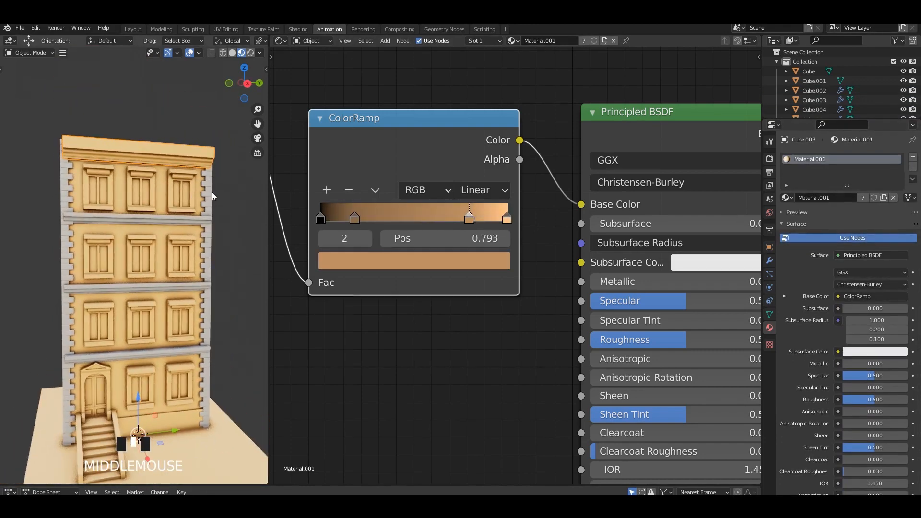
pyautogui.keyDown('shift'); pyautogui.click(211, 192); pyautogui.keyUp('shift')
pyautogui.hotkey('ctrl', 'l')
pyautogui.click(211, 191)
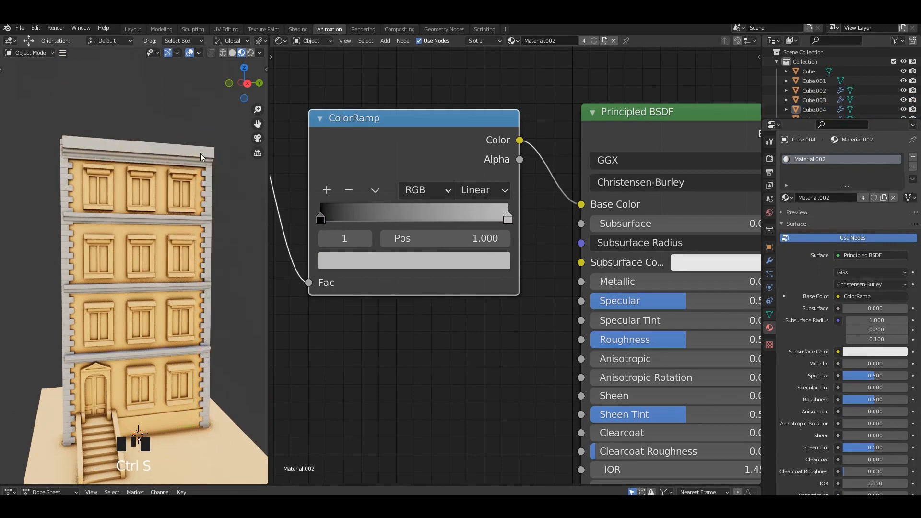
pyautogui.moveTo(221, 249); pyautogui.dragTo(224, 207, button='middle')
pyautogui.moveTo(191, 256); pyautogui.dragTo(212, 267, button='middle')
pyautogui.hotkey('ctrl', 's')
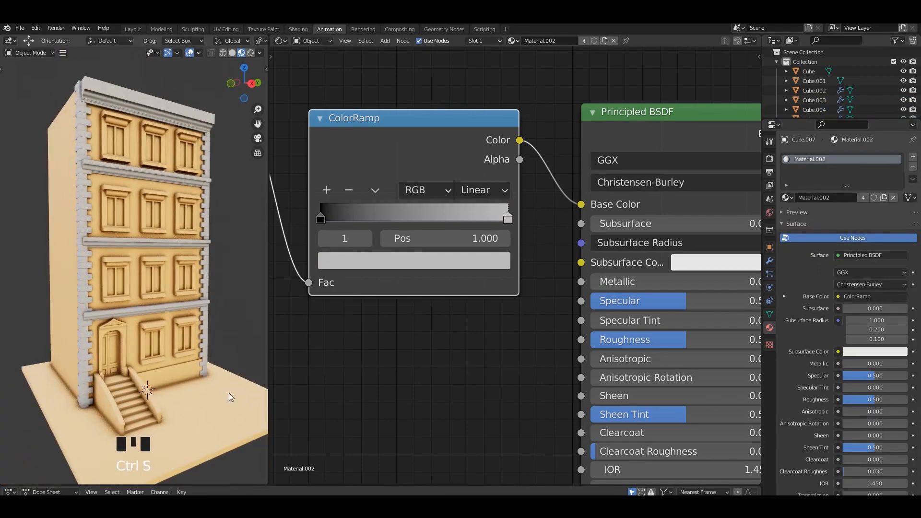
# Link the corner stones' grey material to the ground plane
pyautogui.click(229, 393)
pyautogui.keyDown('shift'); pyautogui.moveTo(206, 351); pyautogui.dragTo(142, 306, button='middle'); pyautogui.keyUp('shift')
pyautogui.keyDown('shift'); pyautogui.click(203, 319); pyautogui.keyUp('shift')
pyautogui.hotkey('ctrl', 'l')
pyautogui.click(203, 318)
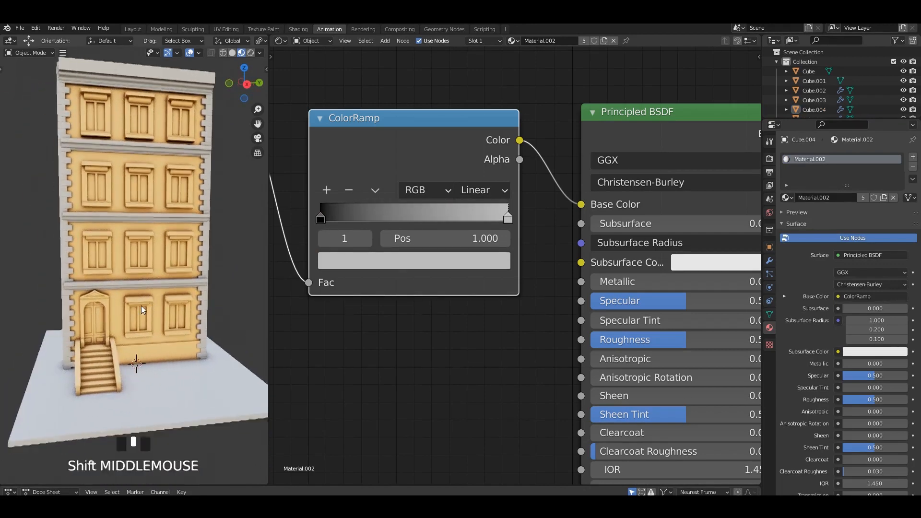
# Link the corner stones' grey material to the entrance stairs
pyautogui.scroll(2, 143, 347)
pyautogui.moveTo(143, 347)
pyautogui.keyDown('shift'); pyautogui.mouseDown(button='middle')
pyautogui.moveTo(151, 318)
pyautogui.moveTo(134, 331)
pyautogui.mouseUp(button='middle'); pyautogui.keyUp('shift')
pyautogui.click(34, 347)
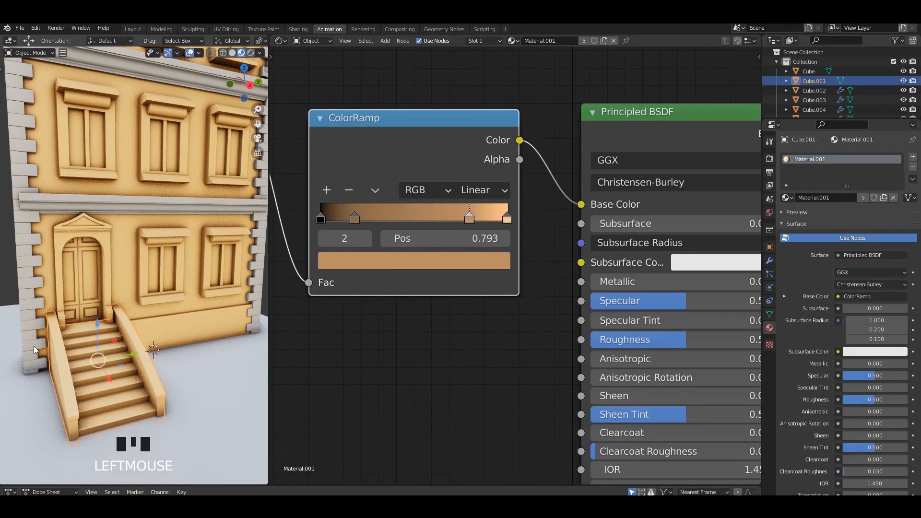
pyautogui.keyDown('shift'); pyautogui.click(50, 332); pyautogui.keyUp('shift')
pyautogui.hotkey('ctrl', 'l')
pyautogui.click(50, 332)
pyautogui.scroll(-1, 49, 306)
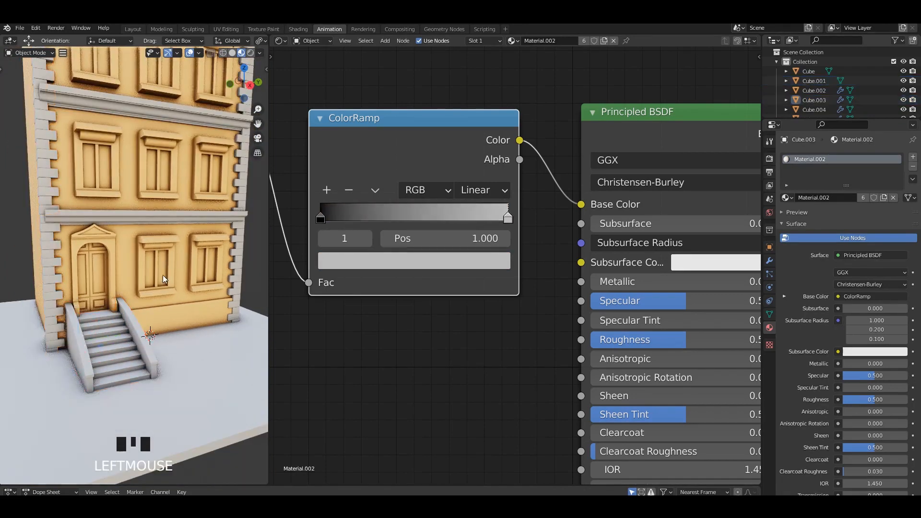
# Link the stairs' grey material to the pedimented door surround
pyautogui.scroll(-2, 163, 275)
pyautogui.moveTo(148, 290); pyautogui.dragTo(145, 295, button='middle')
pyautogui.keyDown('shift'); pyautogui.moveTo(107, 267); pyautogui.dragTo(150, 292, button='middle'); pyautogui.keyUp('shift')
pyautogui.click(114, 284)
pyautogui.scroll(3, 115, 283)
pyautogui.keyDown('shift'); pyautogui.click(178, 361); pyautogui.keyUp('shift')
pyautogui.hotkey('ctrl', 'l')
pyautogui.click(177, 350)
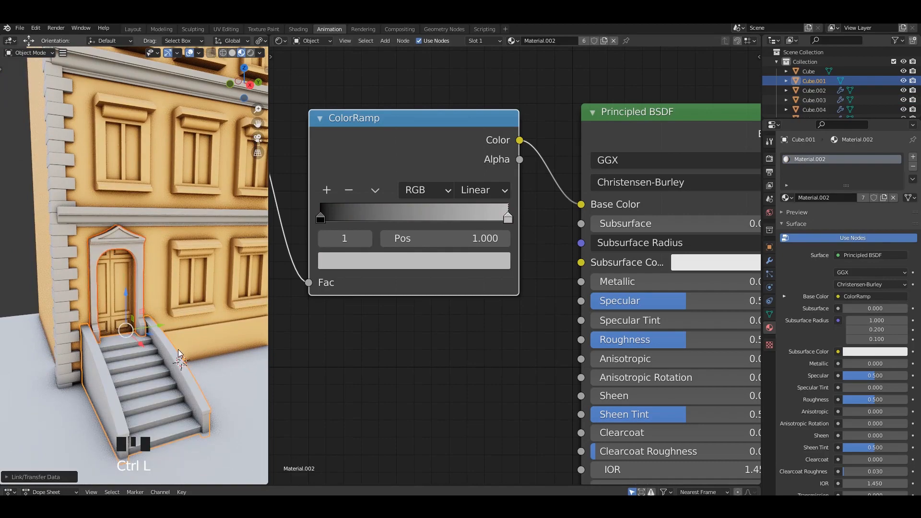
# Add a second material slot with a new material to the upper windows and assign it to their outer frames
pyautogui.click(196, 247)
pyautogui.moveTo(193, 246); pyautogui.dragTo(144, 177, button='middle')
pyautogui.click(118, 182)
pyautogui.press('Tab')
pyautogui.scroll(2, 118, 181)
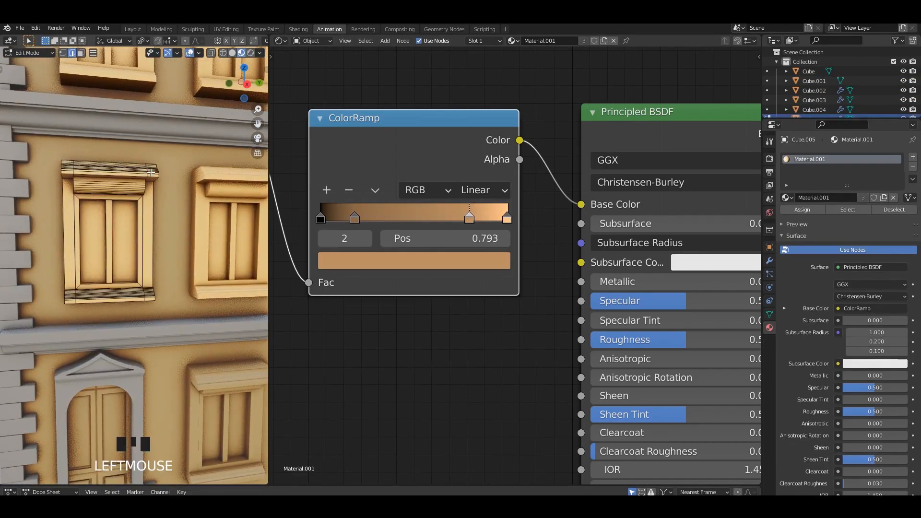
pyautogui.click(913, 157)
pyautogui.click(803, 229)
pyautogui.click(820, 217)
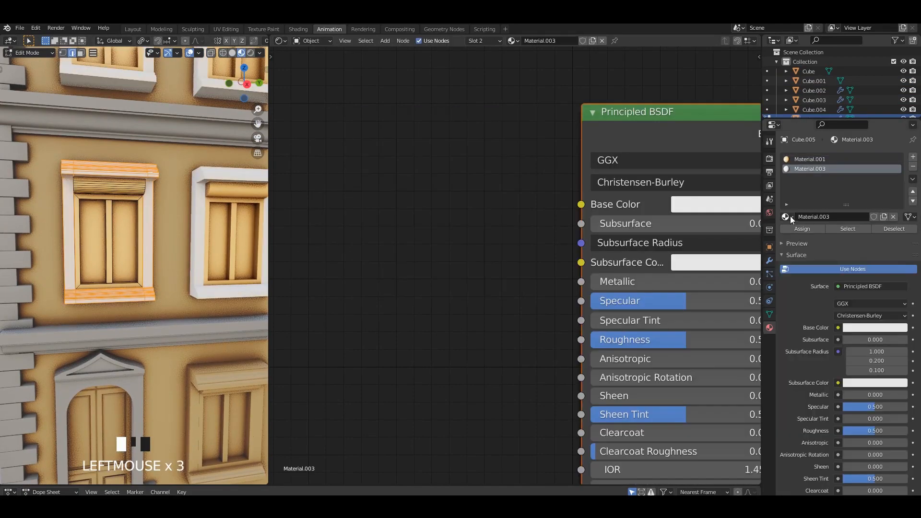
# Replace the material in the upper windows' second slot with the existing Material.002
pyautogui.click(787, 217)
pyautogui.press('Tab')
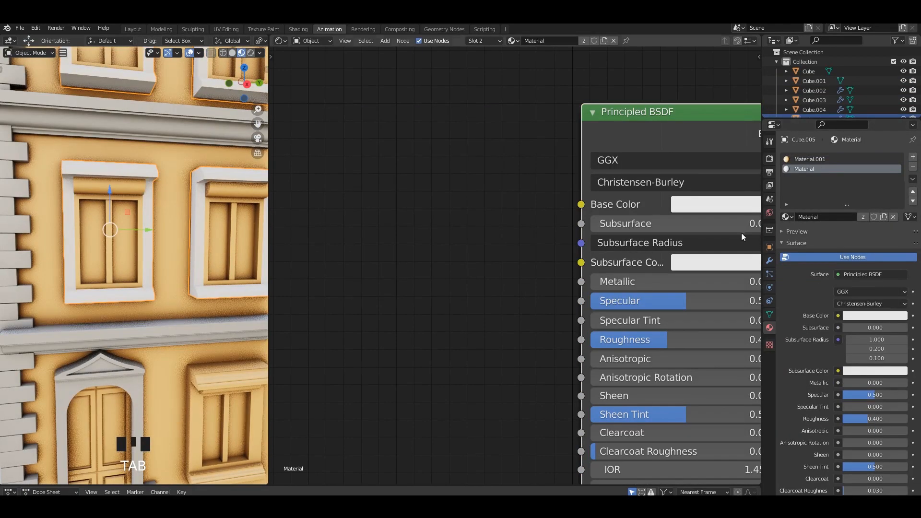
pyautogui.click(790, 217)
pyautogui.click(815, 241)
pyautogui.scroll(-3, 115, 255)
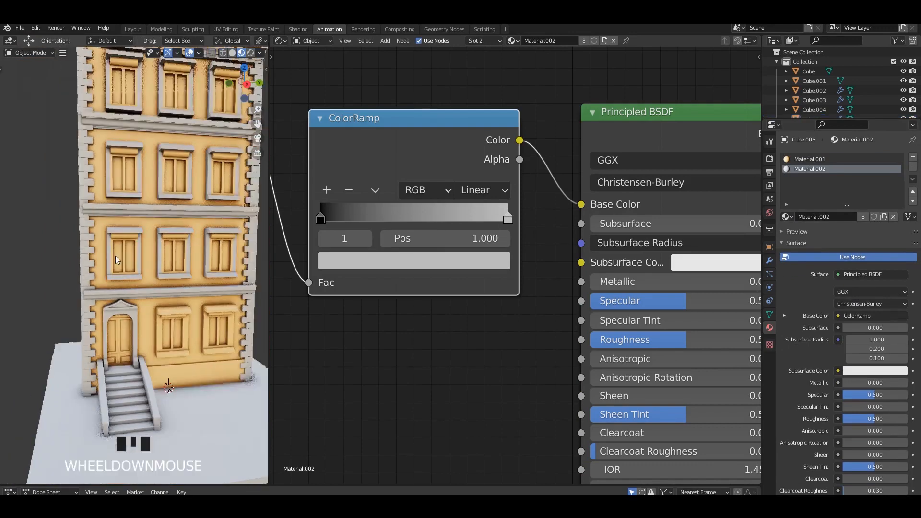
# Link the upper windows' materials to the ground-floor windows
pyautogui.scroll(2, 162, 263)
pyautogui.keyDown('shift'); pyautogui.moveTo(163, 263); pyautogui.dragTo(160, 285, button='middle'); pyautogui.keyUp('shift')
pyautogui.click(105, 218)
pyautogui.keyDown('shift'); pyautogui.click(110, 217); pyautogui.keyUp('shift')
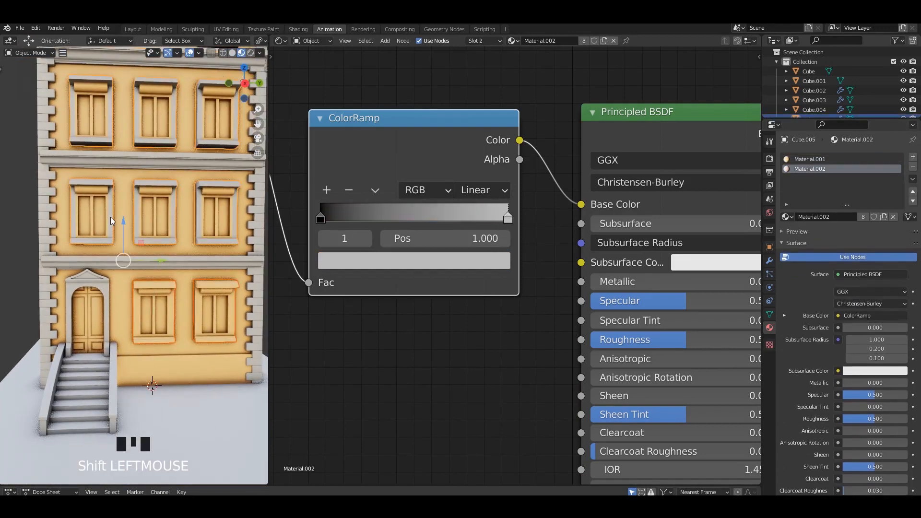
pyautogui.hotkey('ctrl', 'l')
pyautogui.click(110, 217)
pyautogui.scroll(1, 163, 289)
# Assign Material.002 to the outer frames of the ground-floor windows
pyautogui.click(163, 289)
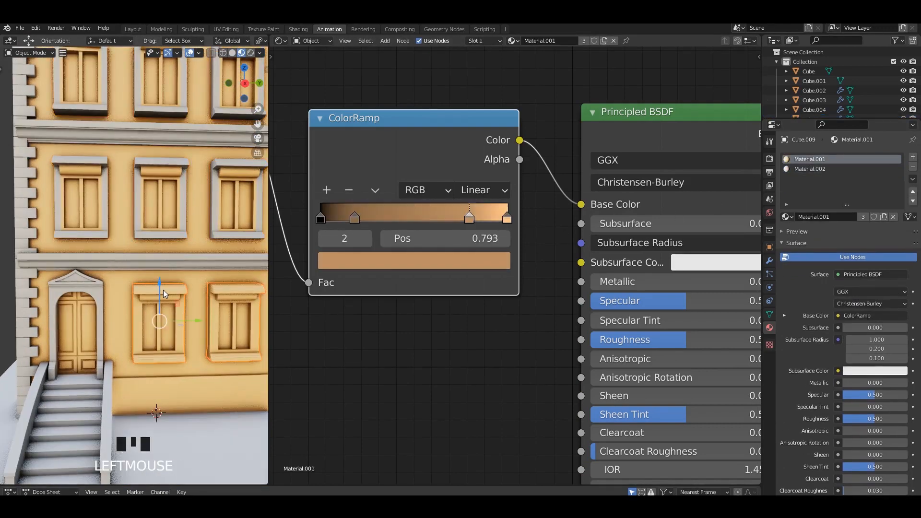
pyautogui.press('Tab')
pyautogui.click(167, 289)
pyautogui.click(816, 168)
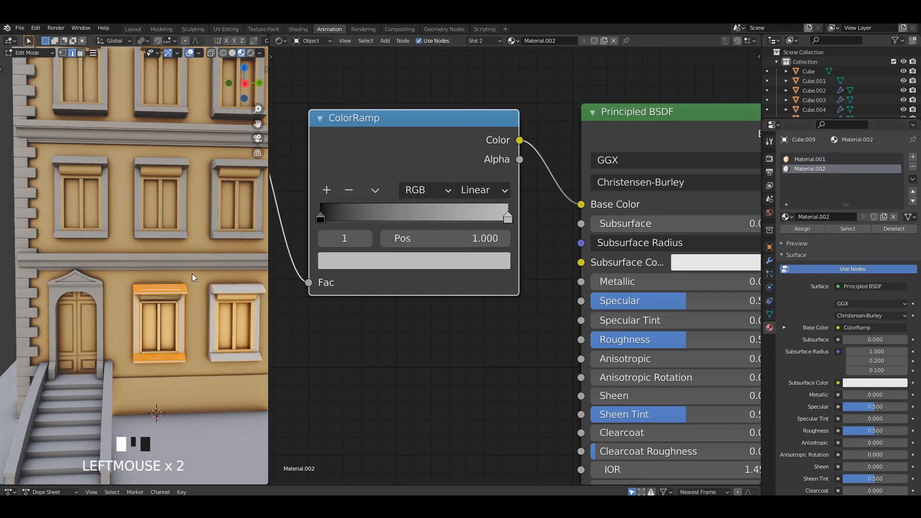
pyautogui.press('Tab')
# Select the glass pane faces of the upper windows and assign them a new material in a third slot
pyautogui.scroll(-3, 192, 276)
pyautogui.moveTo(96, 275); pyautogui.dragTo(126, 242, button='middle')
pyautogui.click(46, 275)
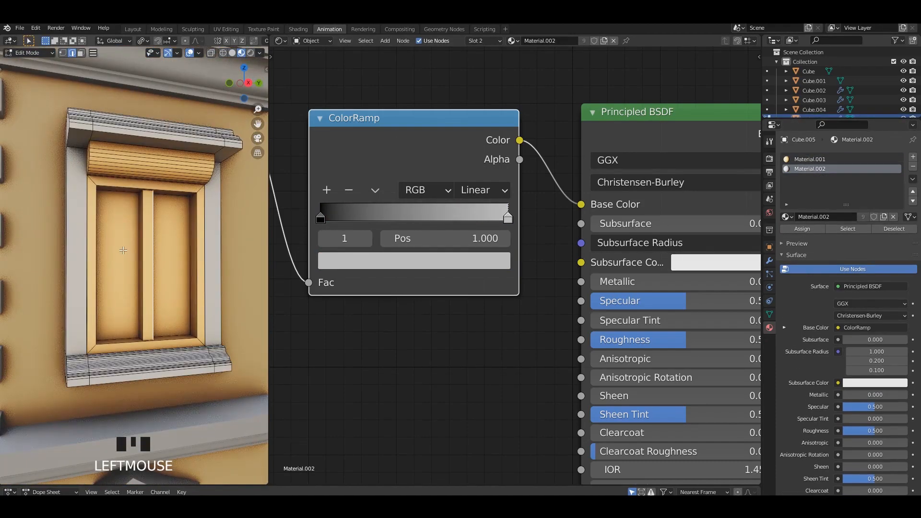
pyautogui.click(179, 236)
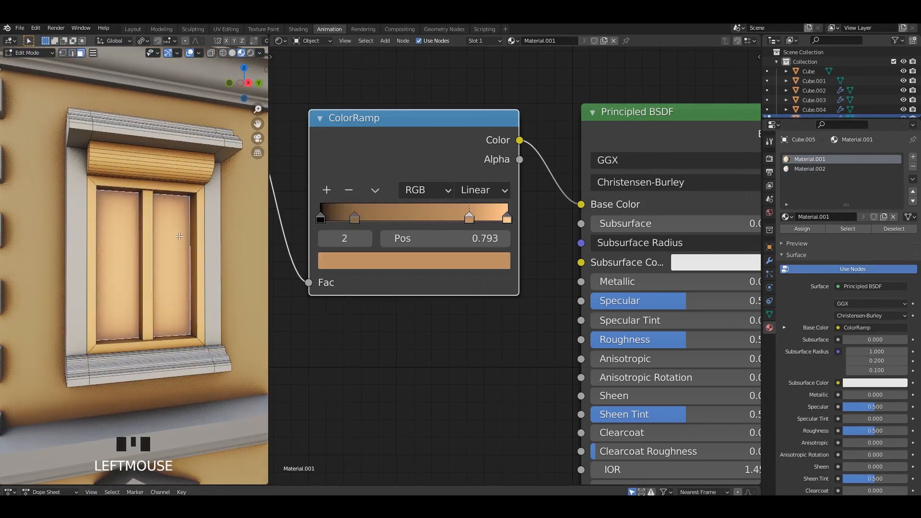
pyautogui.click(913, 157)
pyautogui.click(825, 217)
pyautogui.click(802, 229)
pyautogui.press('Tab')
pyautogui.scroll(-2, 560, 290)
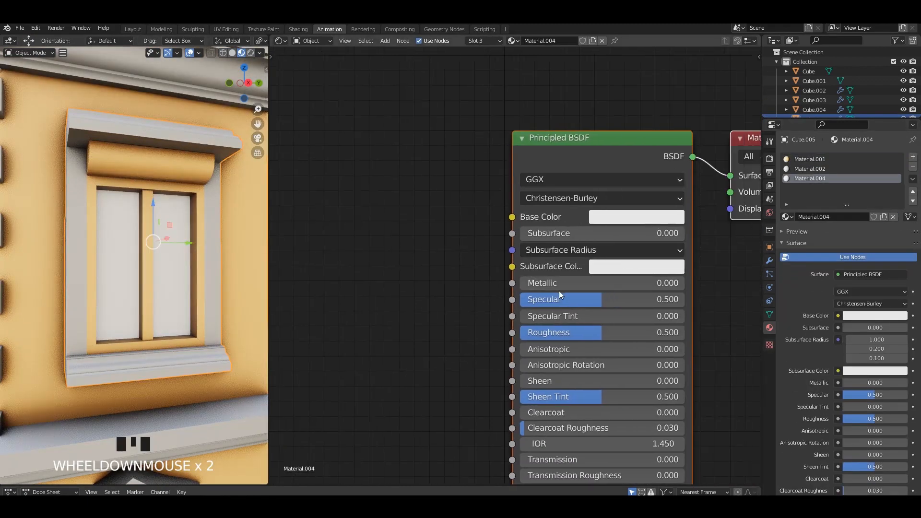
# Set the glass material's metallic to 0.382, specular to 0.982 and roughness to 0.1
pyautogui.moveTo(559, 287); pyautogui.dragTo(662, 300)
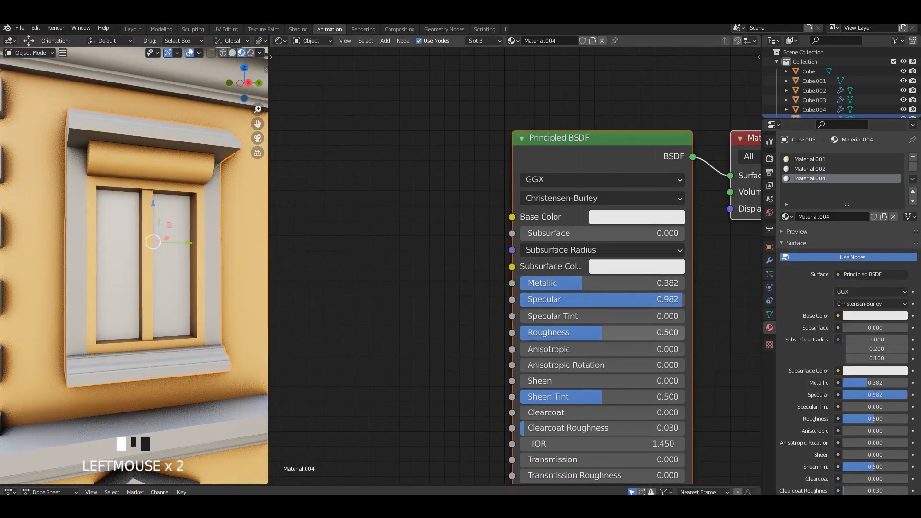
pyautogui.click(641, 333)
pyautogui.write('0.1')
pyautogui.press('Return')
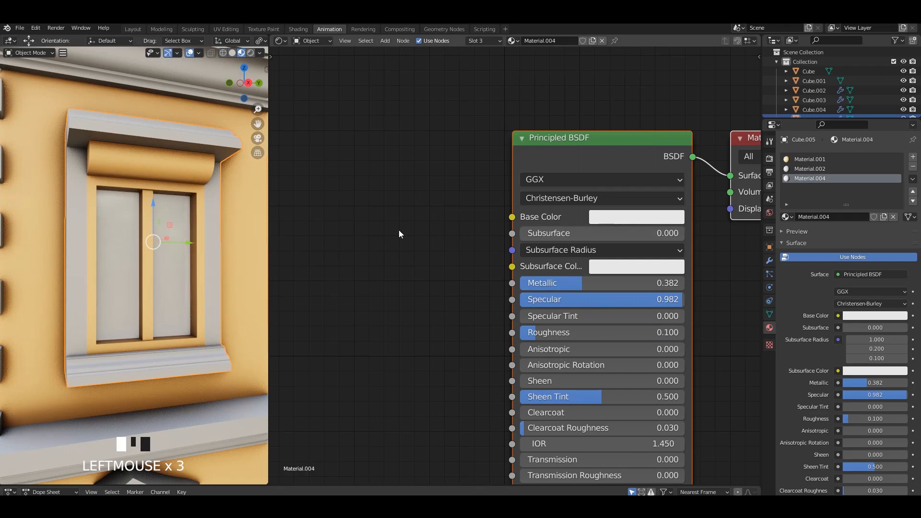
# Paste the ColorRamp setup into the glass material, connect it to Base Color, and lower metallic to 0.005
pyautogui.hotkey('ctrl', 'v')
pyautogui.moveTo(481, 161); pyautogui.dragTo(648, 219)
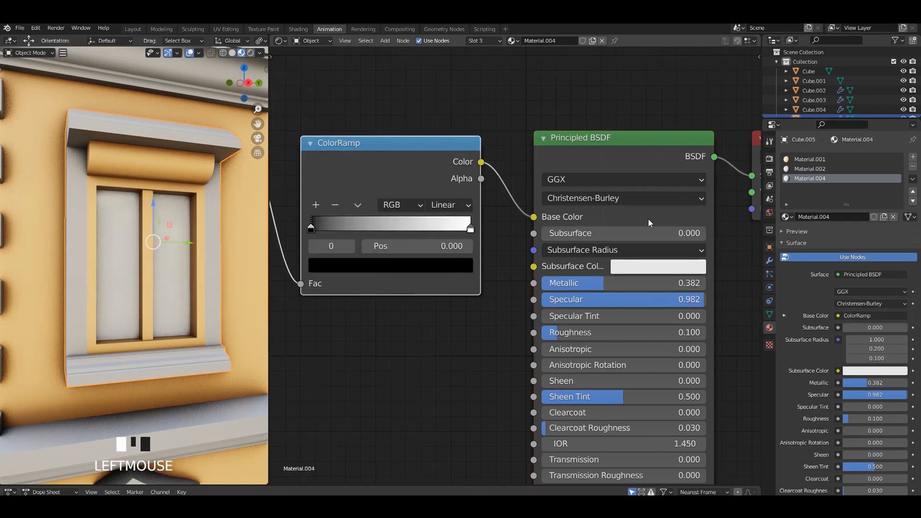
pyautogui.click(642, 265)
pyautogui.scroll(-2, 383, 199)
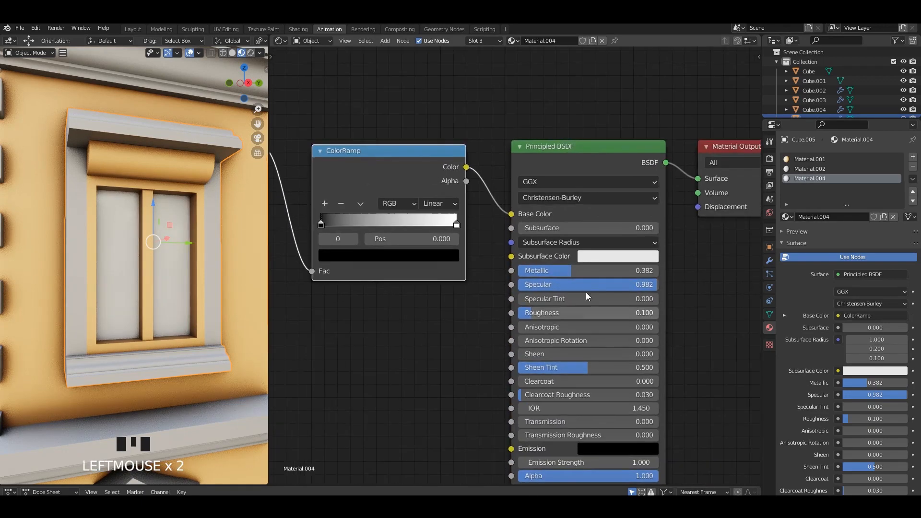
pyautogui.moveTo(585, 272); pyautogui.dragTo(530, 271)
pyautogui.scroll(-2, 161, 271)
pyautogui.scroll(1, 162, 272)
# Change the glass ColorRamp's white end stop to a medium blue
pyautogui.click(456, 223)
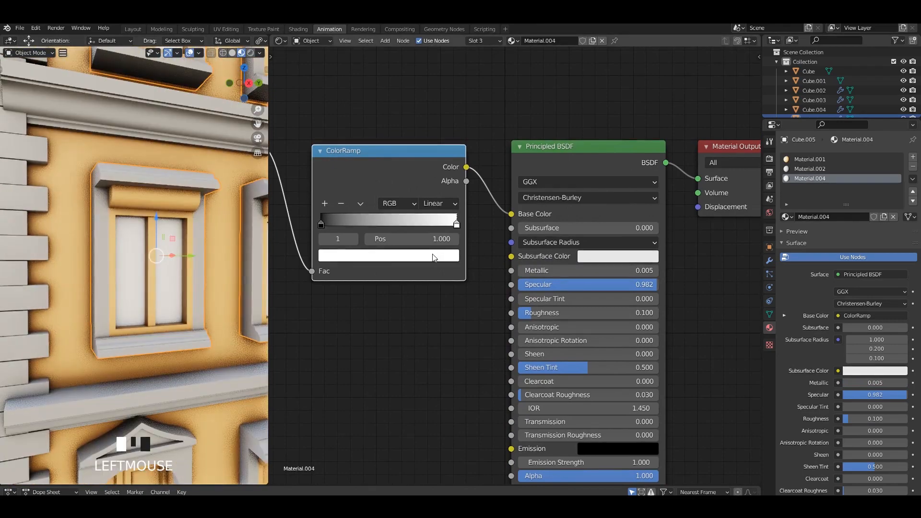
pyautogui.click(440, 259)
pyautogui.click(428, 198)
pyautogui.click(454, 153)
pyautogui.scroll(-4, 144, 249)
pyautogui.moveTo(72, 248); pyautogui.dragTo(49, 247, button='middle')
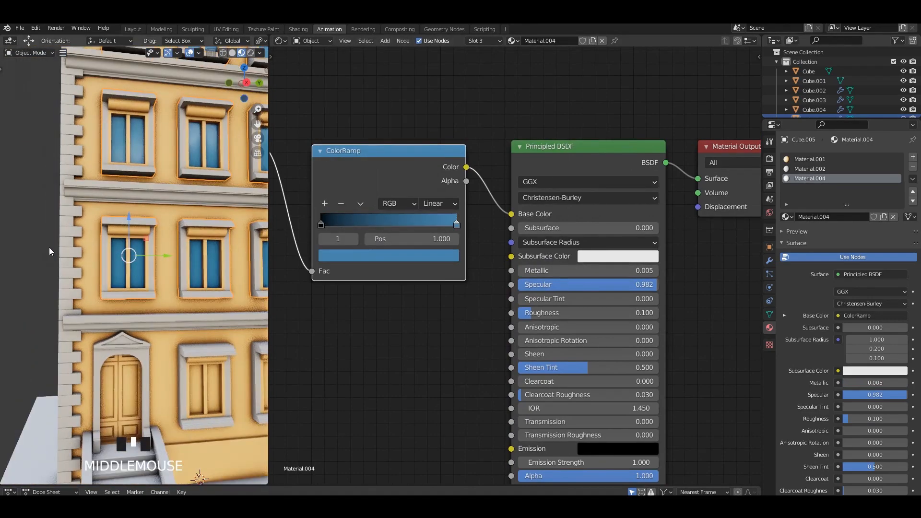
# Inspect the window panes across the facade and reselect the upper windows
pyautogui.scroll(-2, 146, 242)
pyautogui.keyDown('shift'); pyautogui.moveTo(147, 240); pyautogui.dragTo(140, 254, button='middle'); pyautogui.keyUp('shift')
pyautogui.click(57, 216)
pyautogui.moveTo(144, 214); pyautogui.dragTo(142, 269, button='middle')
pyautogui.scroll(2, 174, 219)
pyautogui.click(171, 223)
pyautogui.scroll(2, 174, 216)
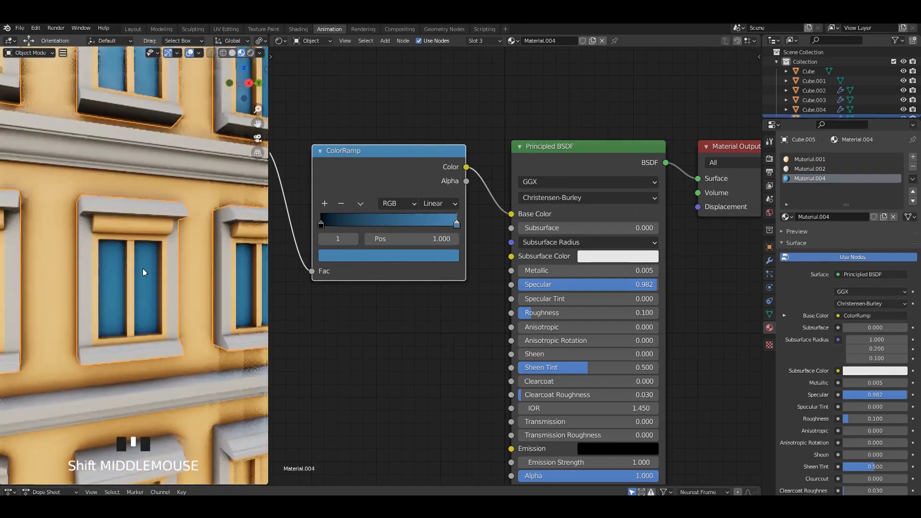
# Make an independent copy of the yellow wall material for the upper window frames and set its specular to 0
pyautogui.scroll(2, 143, 269)
pyautogui.click(811, 159)
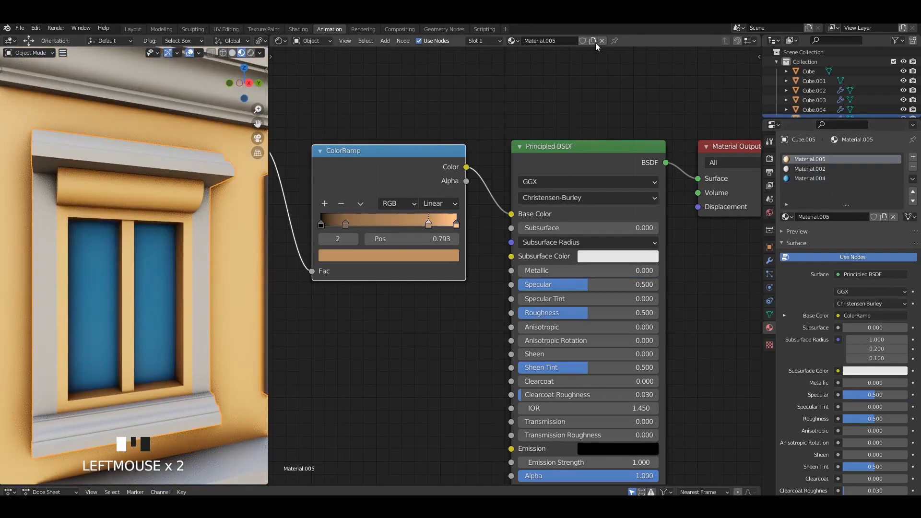
pyautogui.scroll(-1, 442, 228)
pyautogui.moveTo(437, 227); pyautogui.dragTo(470, 228, button='middle')
pyautogui.scroll(1, 475, 230)
pyautogui.click(500, 231)
pyautogui.click(478, 261)
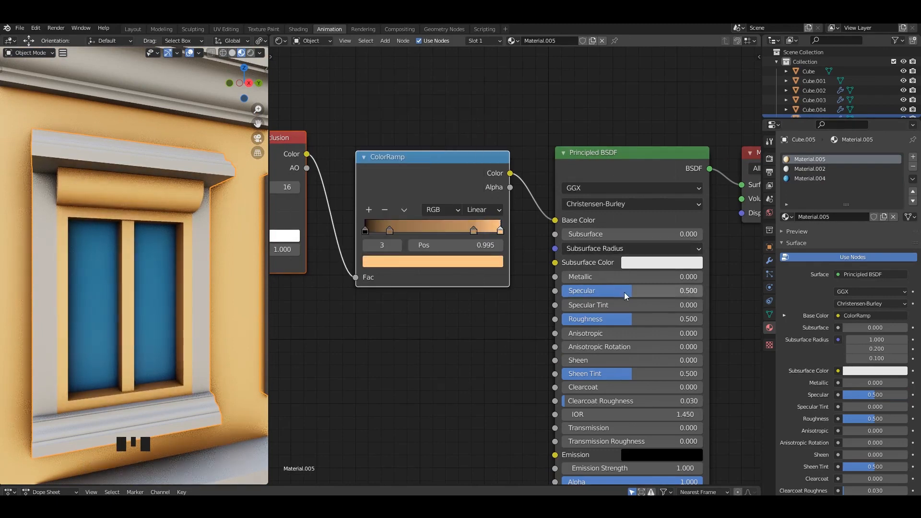
pyautogui.moveTo(623, 293); pyautogui.dragTo(537, 292)
# Change the window-frame ColorRamp's end stop to a neutral dark grey with saturation 0.015 and value 0.236
pyautogui.click(470, 261)
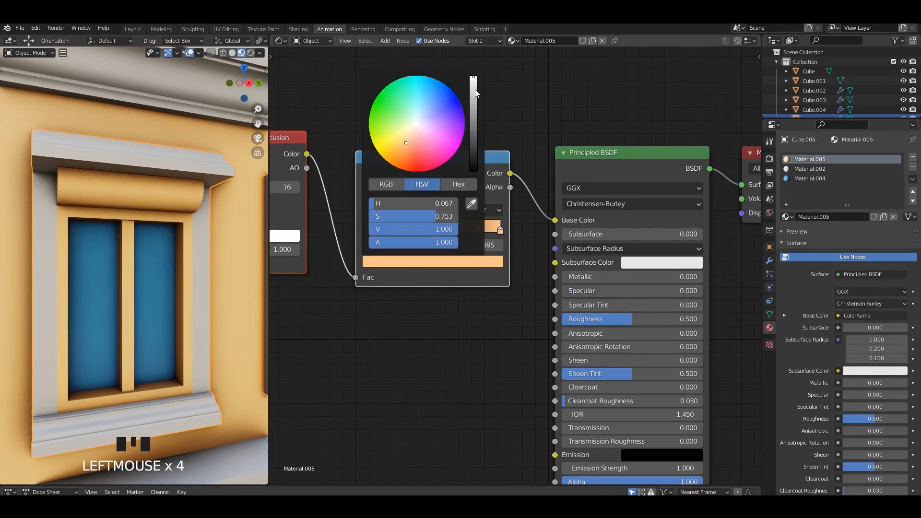
pyautogui.moveTo(475, 90); pyautogui.dragTo(474, 121)
pyautogui.moveTo(410, 147); pyautogui.dragTo(416, 124)
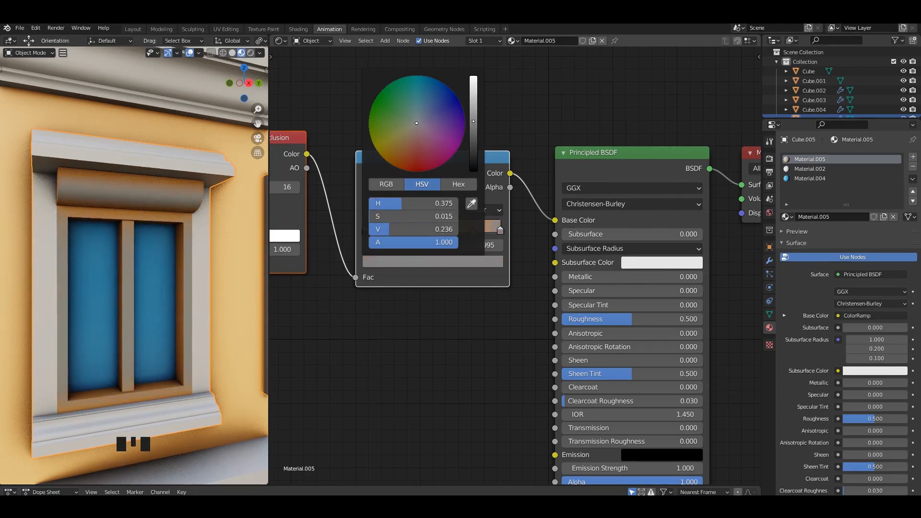
# Replace the frame ColorRamp's two brown middle stops with a single stop at position 0.161 and save the file
pyautogui.click(473, 230)
pyautogui.click(385, 210)
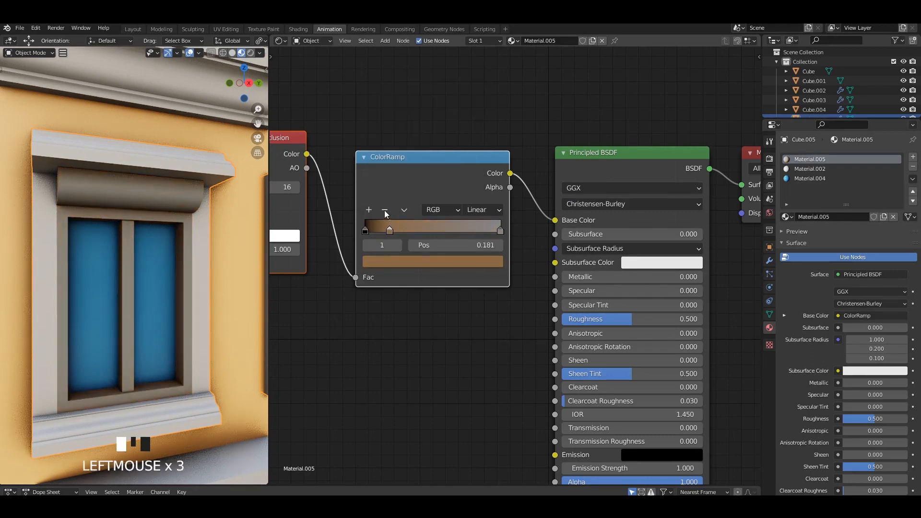
pyautogui.click(385, 210)
pyautogui.click(500, 230)
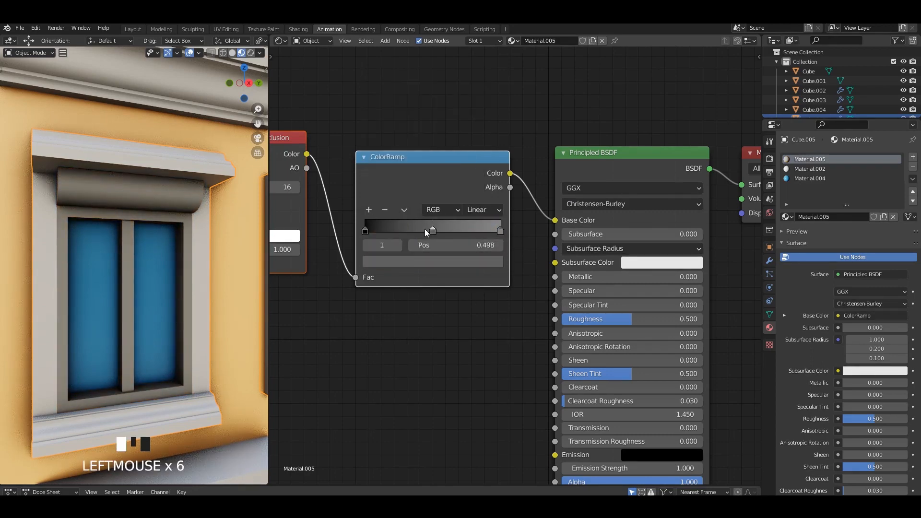
pyautogui.moveTo(432, 232); pyautogui.dragTo(387, 232)
pyautogui.scroll(-9, 115, 240)
pyautogui.moveTo(116, 240); pyautogui.dragTo(214, 286, button='middle')
pyautogui.scroll(-3, 178, 240)
pyautogui.click(187, 263)
pyautogui.hotkey('ctrl', 's')
# Add the ground-floor windows to the selection and create a new material in a third slot for them
pyautogui.scroll(2, 147, 284)
pyautogui.moveTo(147, 284); pyautogui.dragTo(154, 230, button='middle')
pyautogui.scroll(2, 153, 263)
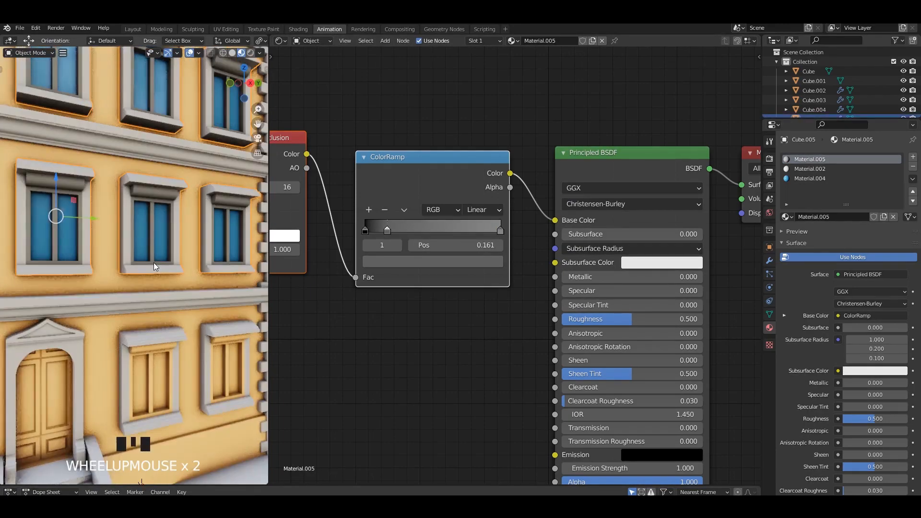
pyautogui.keyDown('shift'); pyautogui.moveTo(153, 263); pyautogui.dragTo(163, 337, button='middle'); pyautogui.keyUp('shift')
pyautogui.keyDown('shift'); pyautogui.click(173, 336); pyautogui.keyUp('shift')
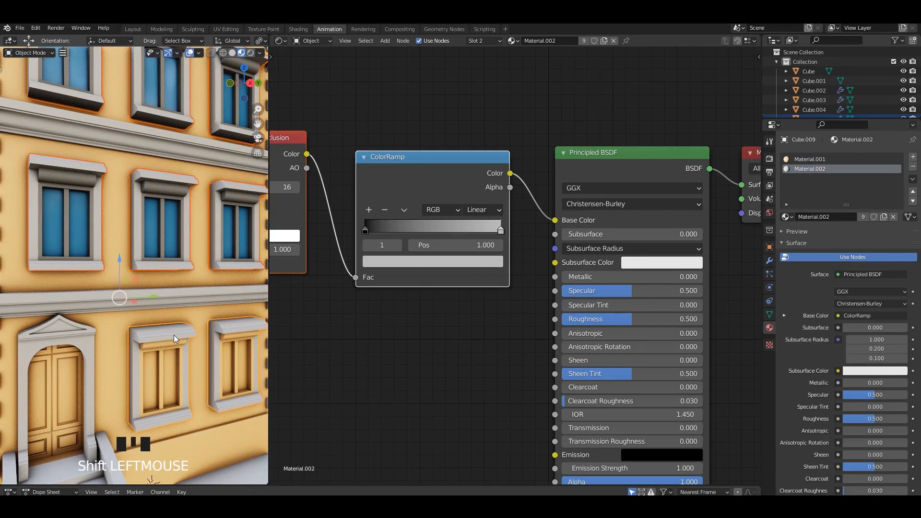
pyautogui.click(913, 157)
pyautogui.click(844, 217)
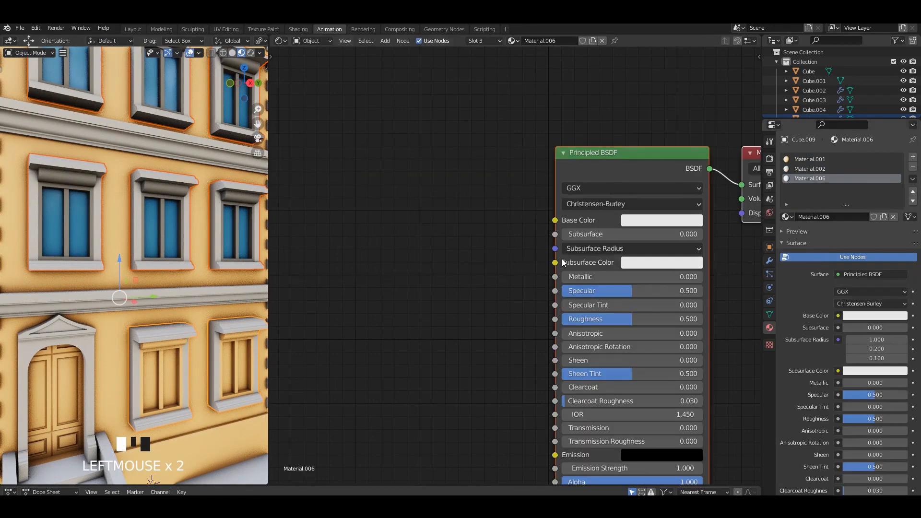
# Put Material.005 in the third slot and assign it to the ground-floor windows' yellow frames, shutter boxes and panes
pyautogui.scroll(2, 181, 305)
pyautogui.keyDown('shift'); pyautogui.moveTo(181, 305); pyautogui.dragTo(188, 307, button='middle'); pyautogui.keyUp('shift')
pyautogui.press('Tab')
pyautogui.scroll(2, 173, 223)
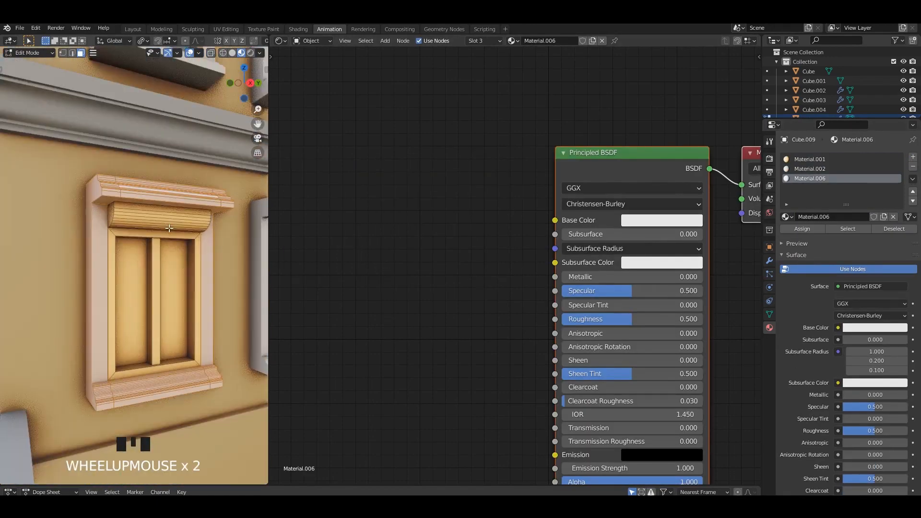
pyautogui.click(171, 220)
pyautogui.press('l')
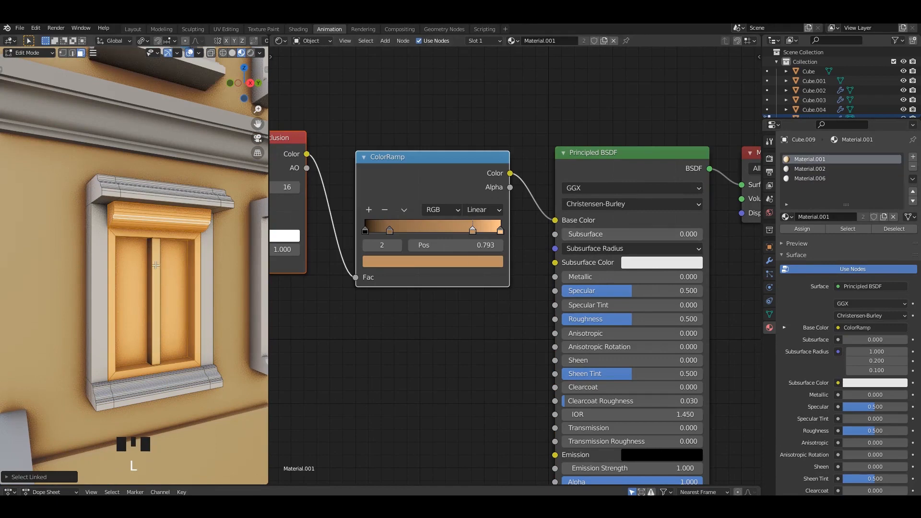
pyautogui.click(810, 179)
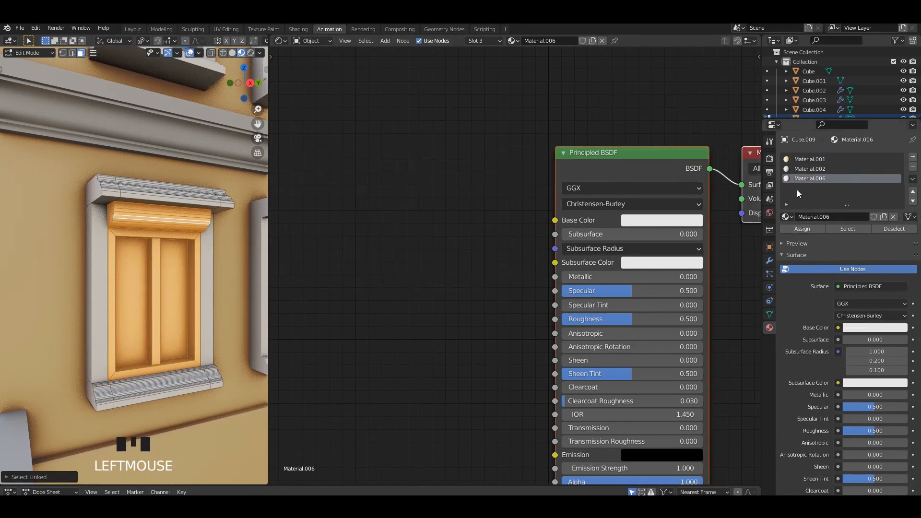
pyautogui.click(787, 217)
pyautogui.click(808, 277)
pyautogui.press('Tab')
pyautogui.press('Tab')
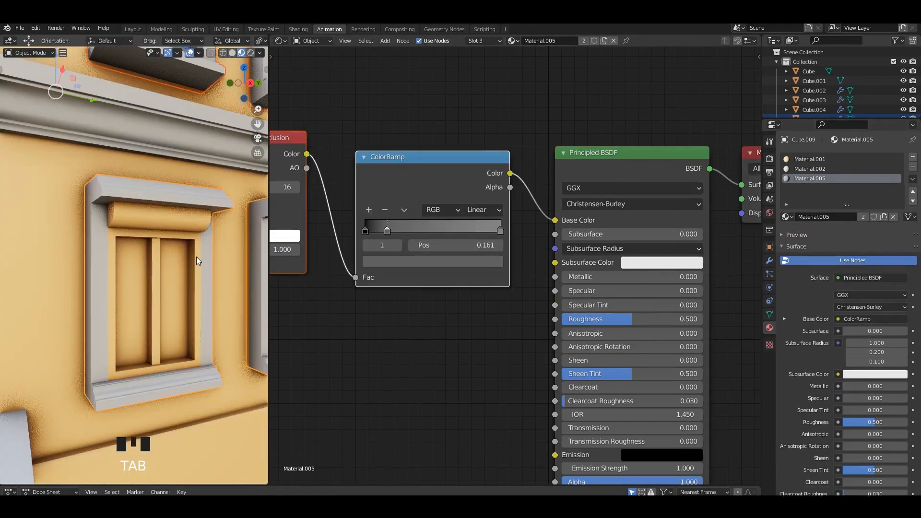
pyautogui.doubleClick(801, 229)
pyautogui.moveTo(125, 268); pyautogui.dragTo(111, 288, button='middle')
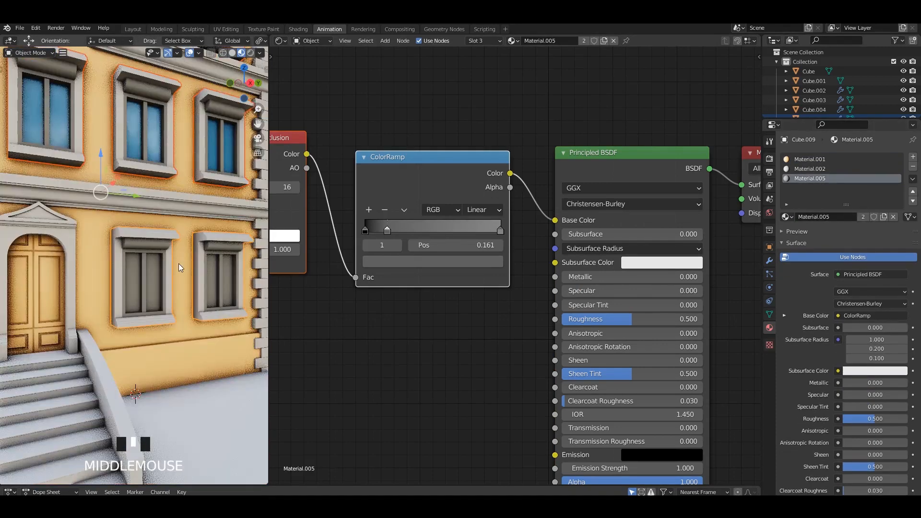
# Assign the blue glass Material.004 to the ground-floor window panes through a fourth slot and save the file
pyautogui.scroll(2, 105, 301)
pyautogui.click(105, 301)
pyautogui.click(913, 157)
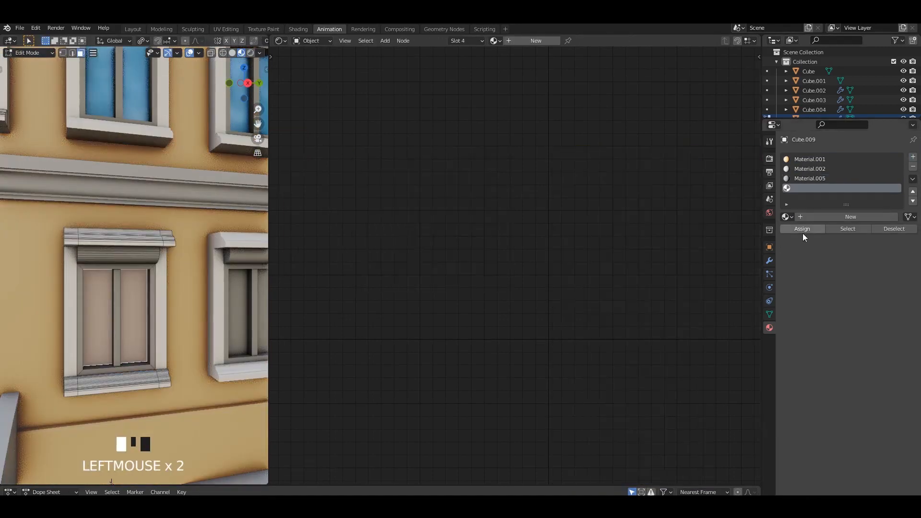
pyautogui.click(801, 229)
pyautogui.click(805, 219)
pyautogui.click(790, 218)
pyautogui.click(811, 267)
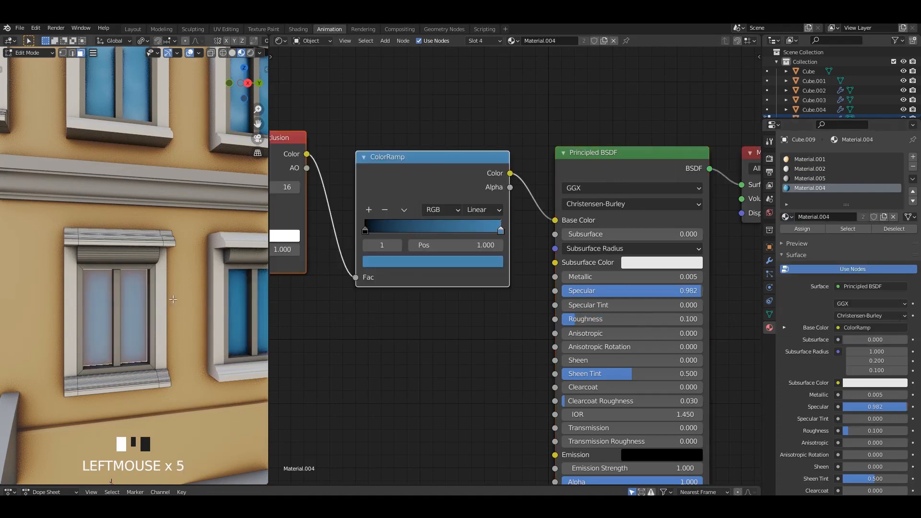
pyautogui.press('Tab')
pyautogui.scroll(-5, 226, 260)
pyautogui.keyDown('shift'); pyautogui.moveTo(226, 261); pyautogui.dragTo(134, 262, button='middle'); pyautogui.keyUp('shift')
pyautogui.hotkey('ctrl', 's')
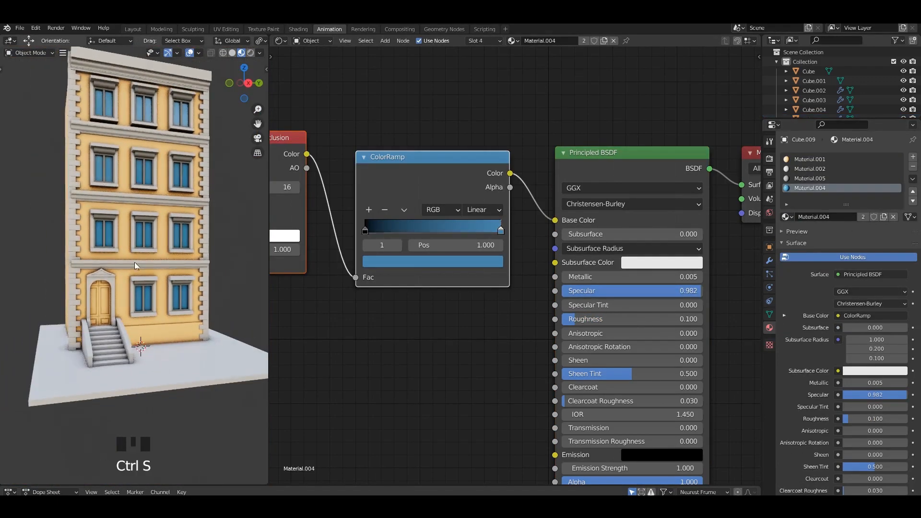
# Select all linked faces of the entrance door and assign them a new material in a second slot
pyautogui.scroll(2, 105, 297)
pyautogui.click(105, 298)
pyautogui.scroll(2, 106, 298)
pyautogui.keyDown('shift'); pyautogui.moveTo(105, 297); pyautogui.dragTo(122, 261, button='middle'); pyautogui.keyUp('shift')
pyautogui.press('Tab')
pyautogui.click(107, 271)
pyautogui.press('l')
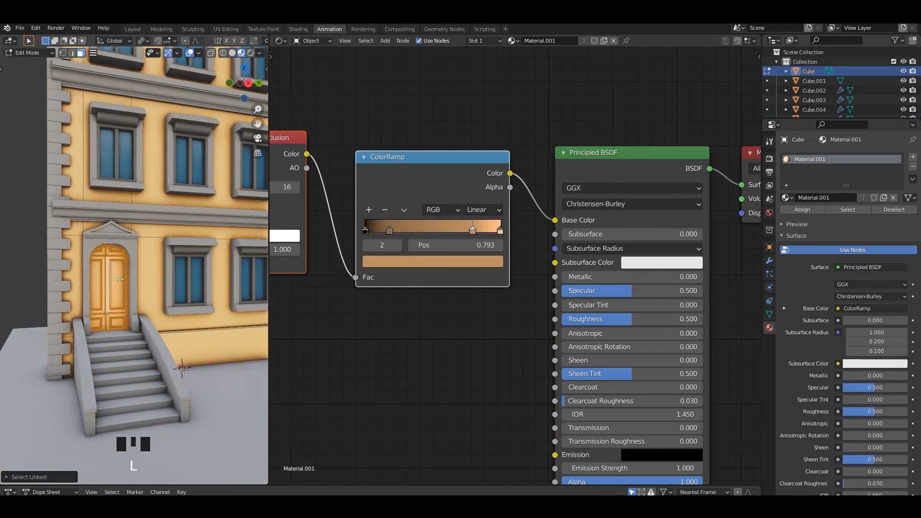
pyautogui.click(913, 157)
pyautogui.click(802, 229)
pyautogui.click(830, 217)
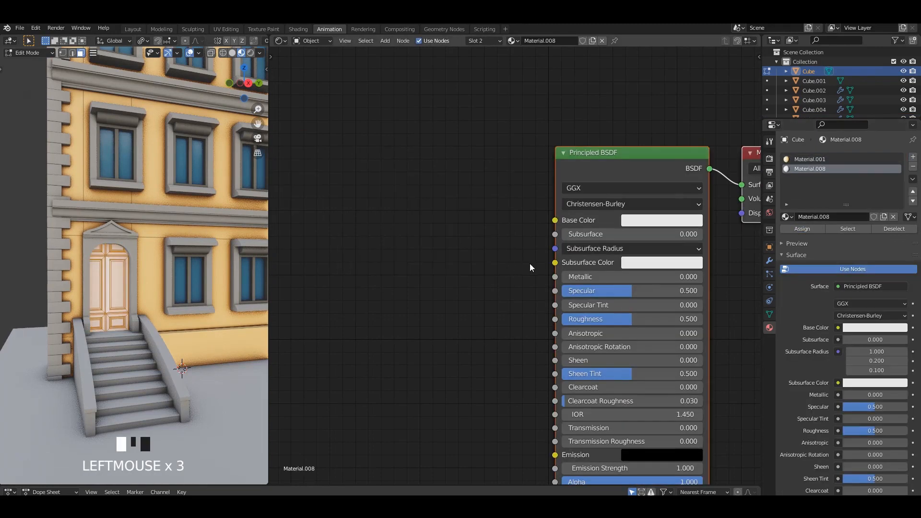
# Paste the Ambient Occlusion and ColorRamp setup into the door material, connect it to Base Color, and select the white end stop
pyautogui.press('Tab')
pyautogui.moveTo(208, 249); pyautogui.dragTo(164, 253, button='middle')
pyautogui.scroll(1, 465, 259)
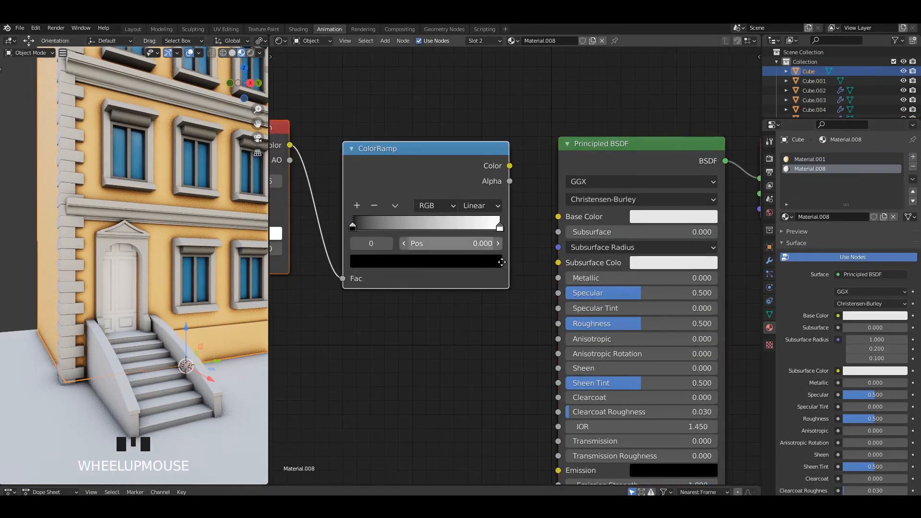
pyautogui.moveTo(484, 257); pyautogui.dragTo(494, 265, button='middle')
pyautogui.click(509, 235)
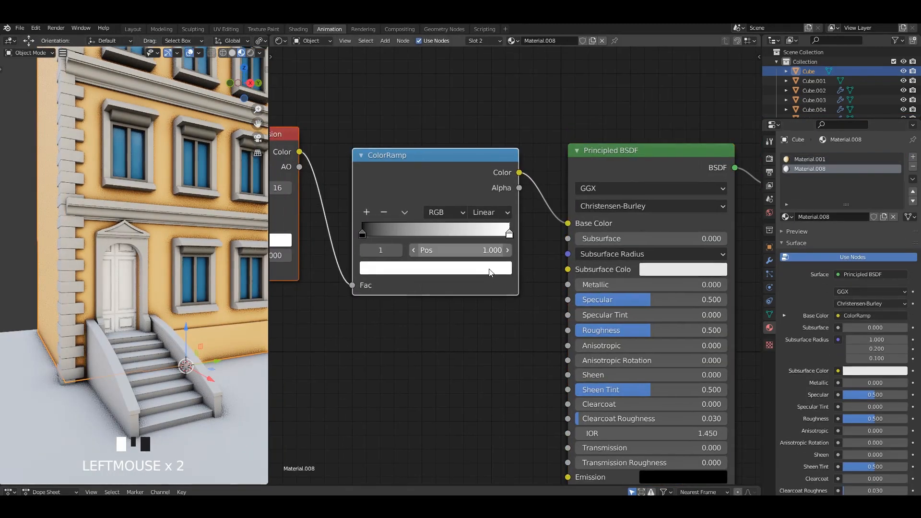
# Change the door ColorRamp's white end stop to a dark reddish brown
pyautogui.click(435, 267)
pyautogui.click(401, 159)
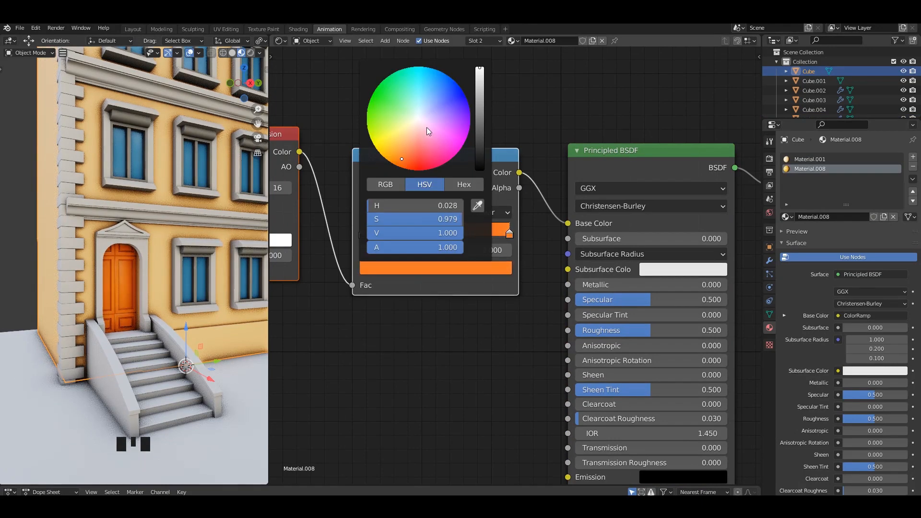
pyautogui.moveTo(429, 131); pyautogui.dragTo(406, 146)
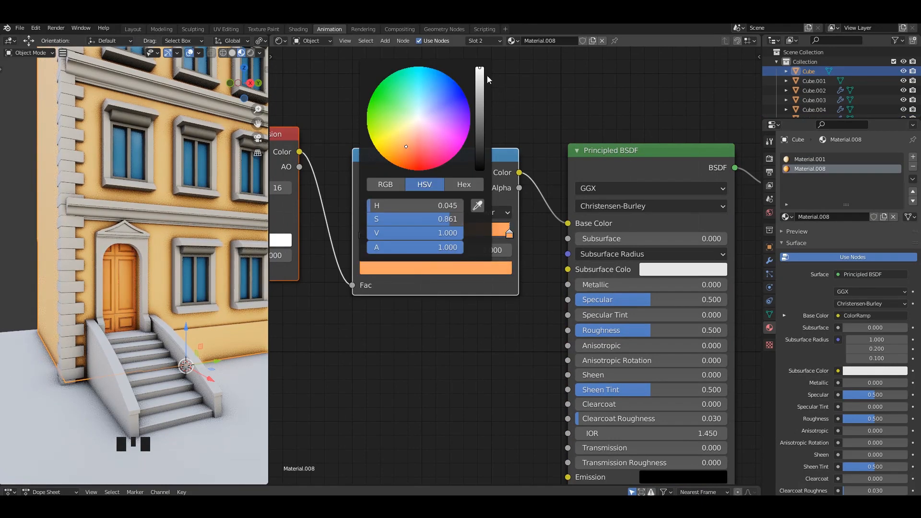
pyautogui.moveTo(480, 76); pyautogui.dragTo(479, 98)
pyautogui.moveTo(406, 150); pyautogui.dragTo(404, 148)
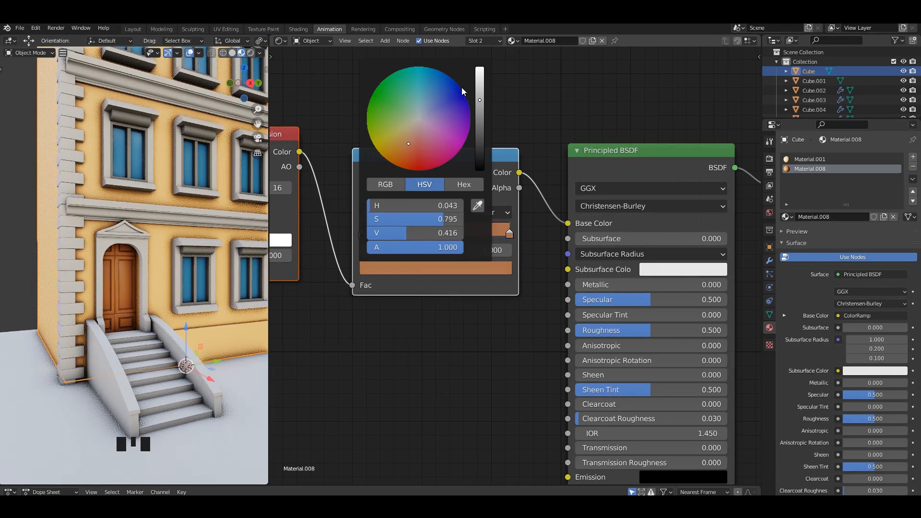
pyautogui.moveTo(480, 99); pyautogui.dragTo(479, 107)
# Add two middle stops to the door ColorRamp, placing the upper one at position 0.700, and save the file
pyautogui.click(367, 213)
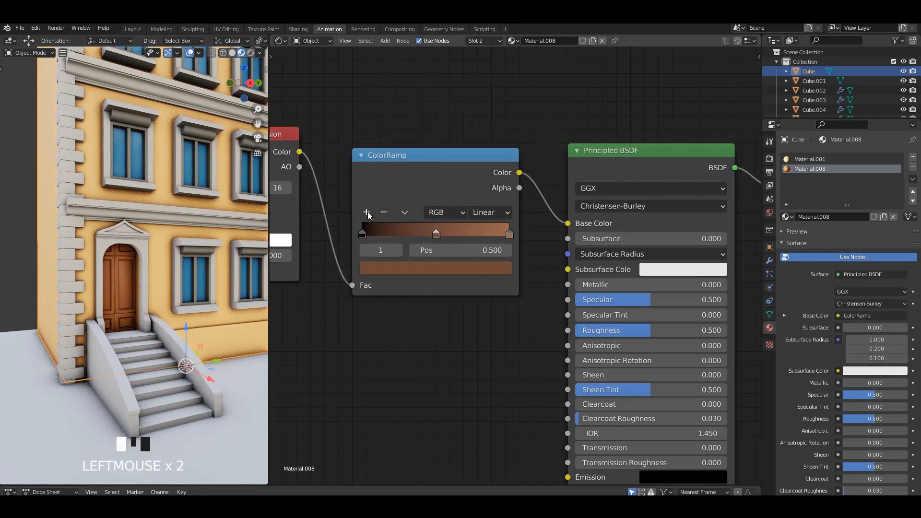
pyautogui.moveTo(463, 236); pyautogui.dragTo(466, 235)
pyautogui.scroll(-2, 144, 249)
pyautogui.keyDown('shift'); pyautogui.moveTo(135, 259); pyautogui.dragTo(170, 257, button='middle'); pyautogui.keyUp('shift')
pyautogui.scroll(2, 169, 258)
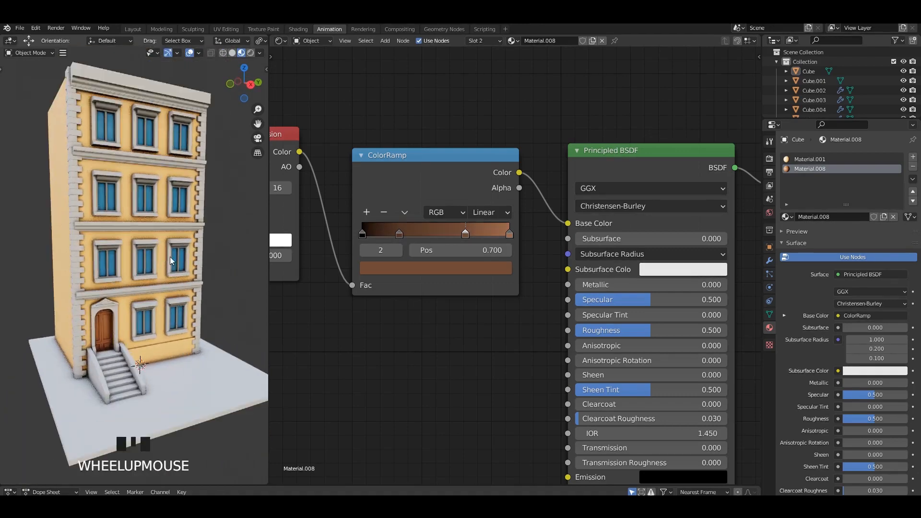
pyautogui.hotkey('ctrl', 's')
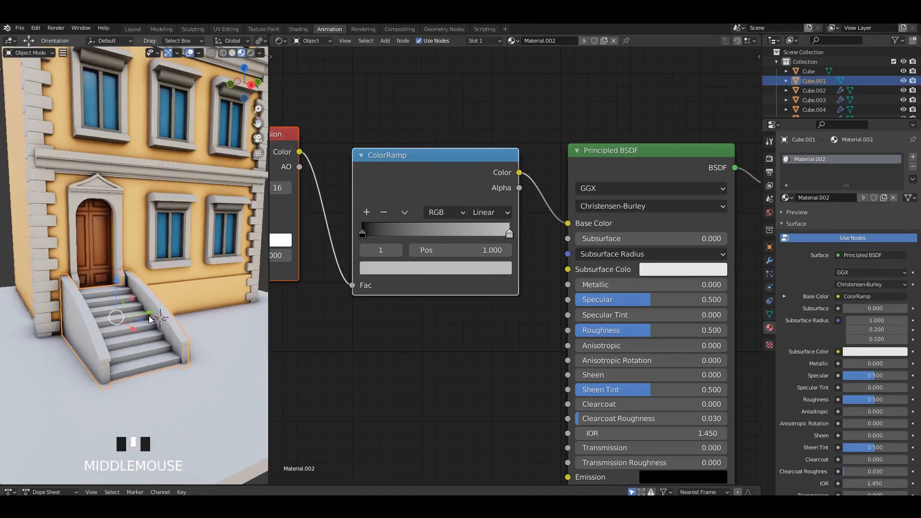
# Assign a new material in a second slot to the cap stones on the entrance stairs' side walls
pyautogui.keyDown('shift'); pyautogui.moveTo(135, 269); pyautogui.dragTo(144, 250, button='middle'); pyautogui.keyUp('shift')
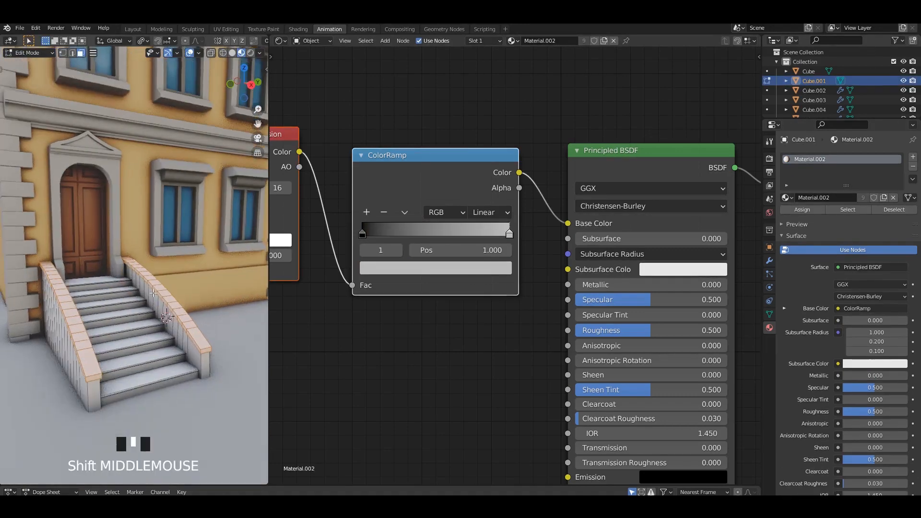
pyautogui.scroll(2, 144, 250)
pyautogui.click(913, 157)
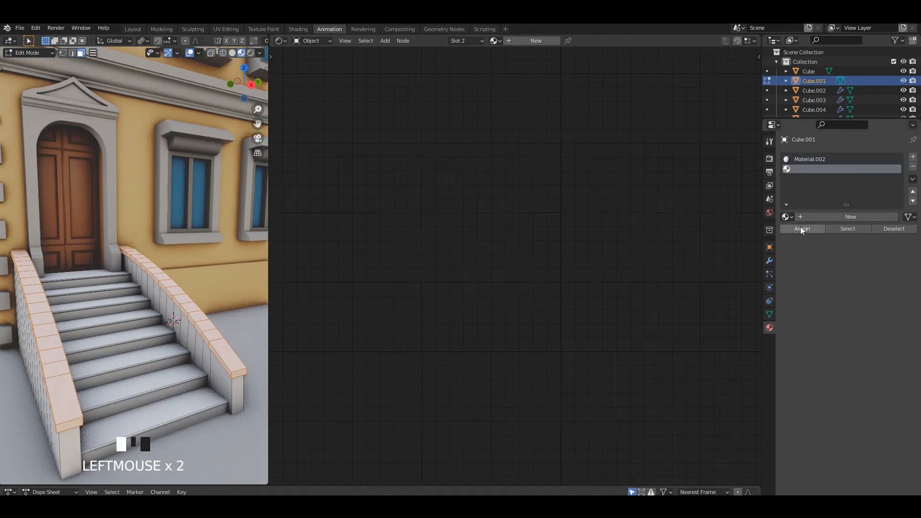
pyautogui.click(796, 215)
pyautogui.scroll(-3, 487, 265)
pyautogui.press('Tab')
pyautogui.press('Tab')
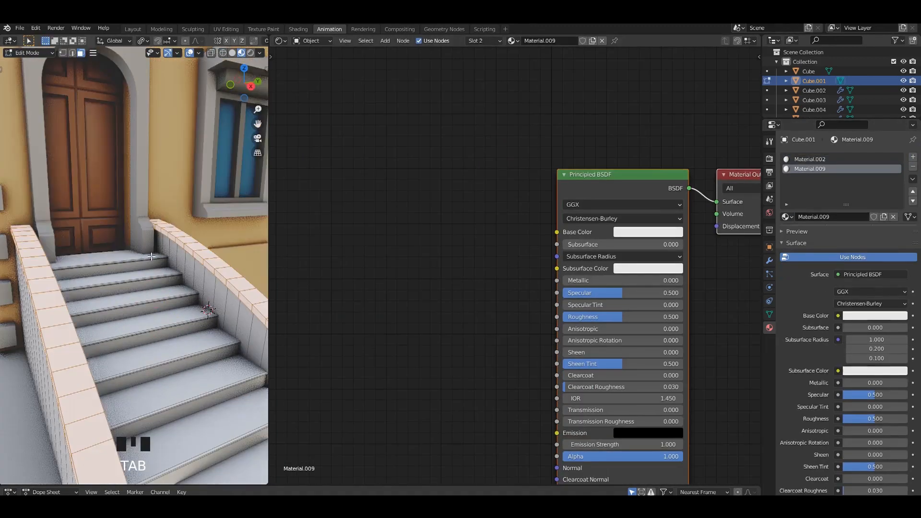
# Select the stair treads, assign them Material.002, and raise its ColorRamp end stop's value to 0.739
pyautogui.click(139, 259)
pyautogui.press('l')
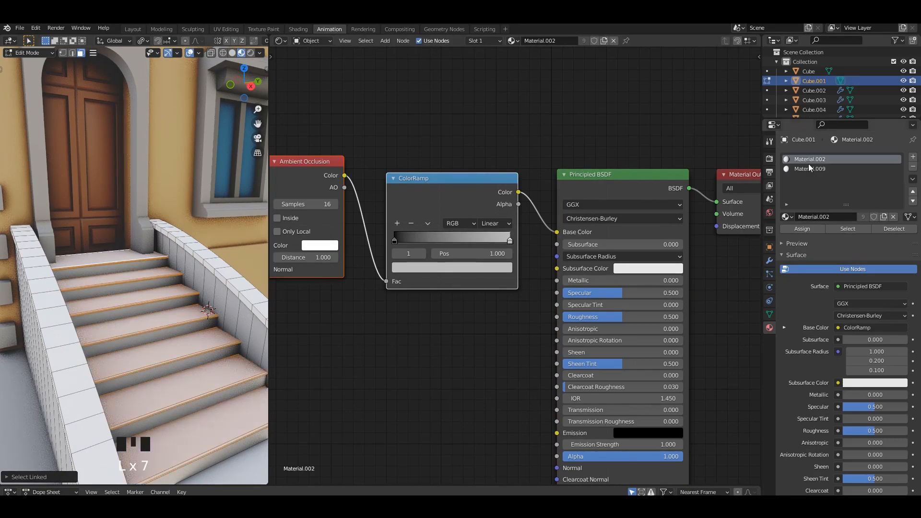
pyautogui.doubleClick(806, 229)
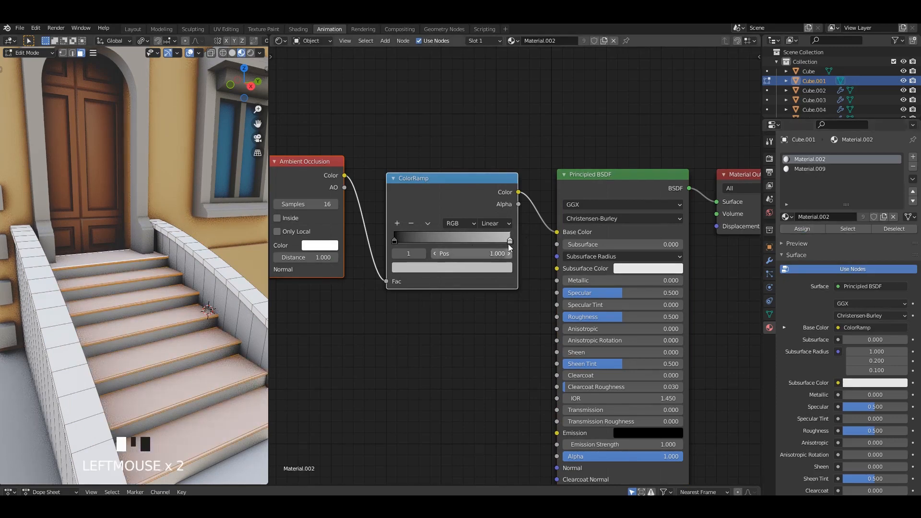
pyautogui.click(501, 268)
pyautogui.moveTo(490, 132)
pyautogui.mouseDown()
pyautogui.moveTo(490, 177)
pyautogui.moveTo(496, 122)
pyautogui.mouseUp()
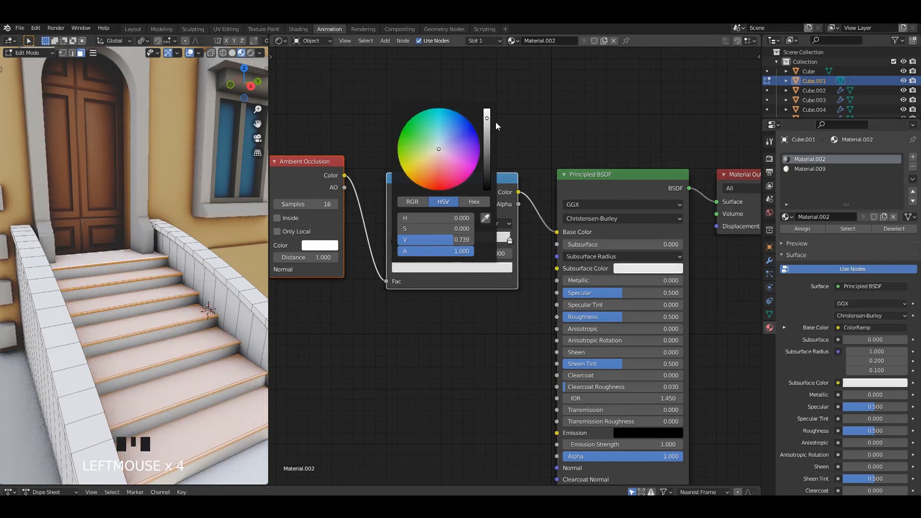
# Paste the copied Ambient Occlusion and ColorRamp nodes into Material.009 and connect the ramp's color to the Base Color
pyautogui.click(809, 169)
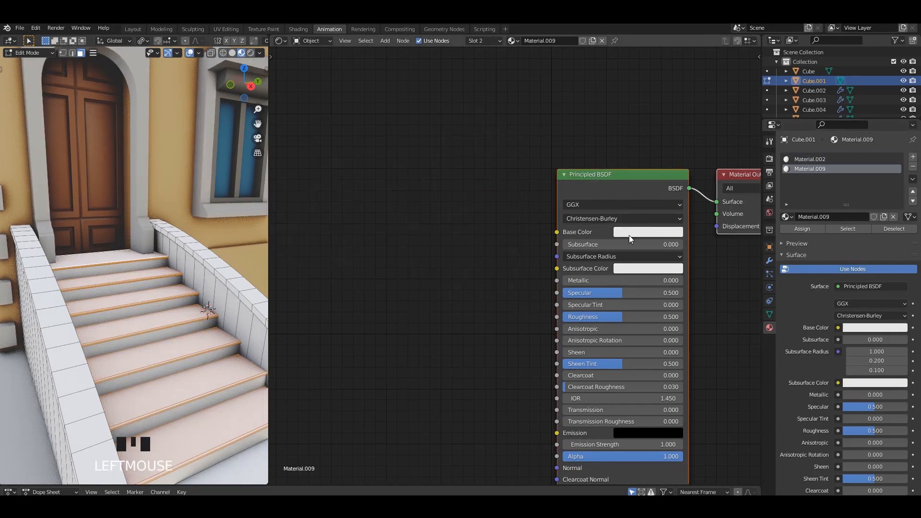
pyautogui.scroll(-2, 460, 247)
pyautogui.scroll(1, 475, 242)
pyautogui.hotkey('ctrl', 'v')
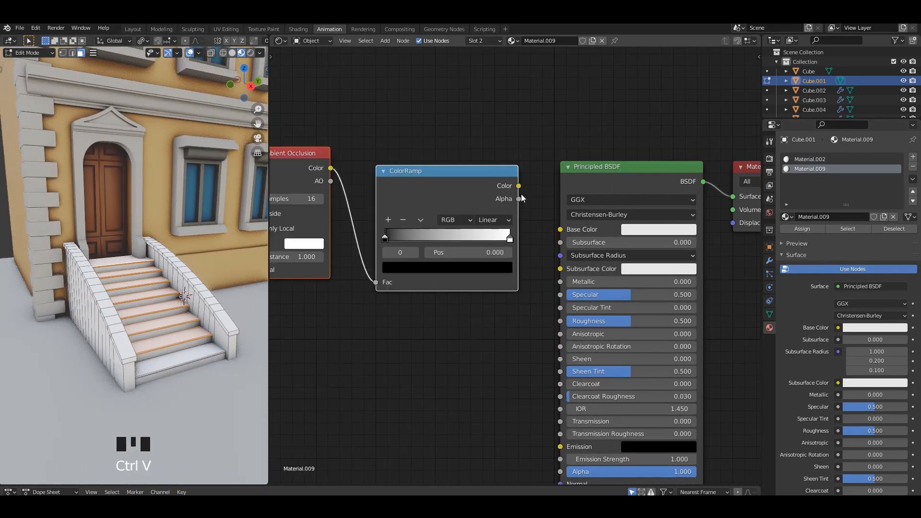
# Darken the white end stop of Material.009's ColorRamp to a very dark grey
pyautogui.click(511, 243)
pyautogui.moveTo(511, 241)
pyautogui.mouseDown()
pyautogui.moveTo(482, 241)
pyautogui.moveTo(514, 244)
pyautogui.mouseUp()
pyautogui.scroll(2, 513, 266)
pyautogui.click(505, 263)
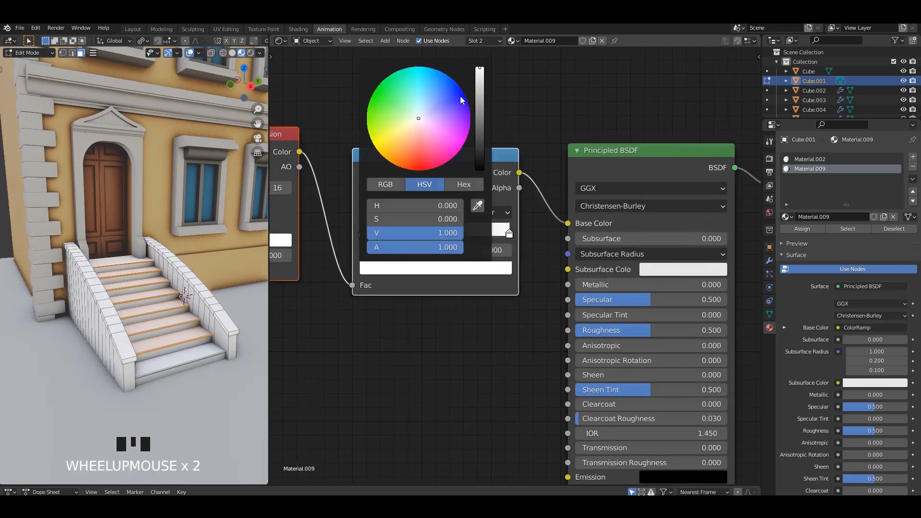
pyautogui.moveTo(480, 94); pyautogui.dragTo(479, 127)
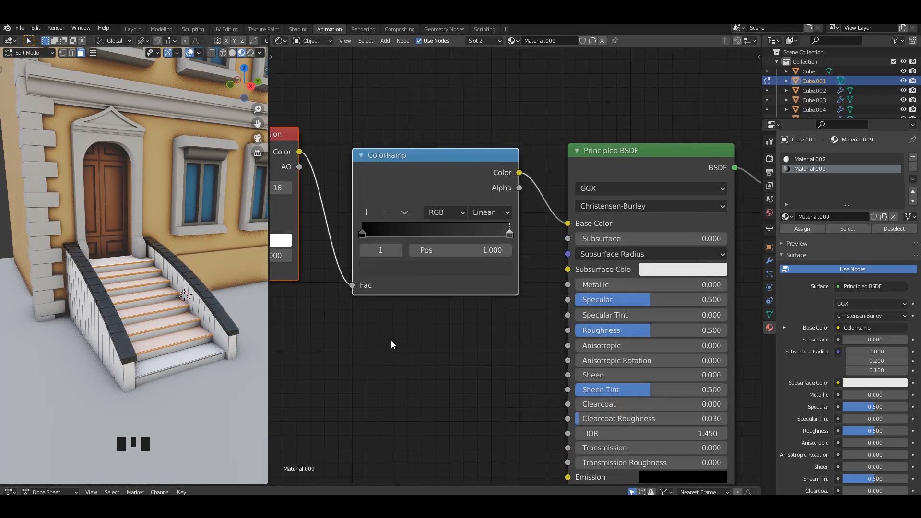
# Add two middle stops to Material.009's ColorRamp, placing the upper one at position 0.855
pyautogui.click(367, 212)
pyautogui.moveTo(436, 234); pyautogui.dragTo(492, 238)
pyautogui.click(367, 212)
# Assign Material.009 to all the stair treads, including the lowest one, and save the file
pyautogui.scroll(2, 158, 269)
pyautogui.moveTo(158, 269); pyautogui.dragTo(164, 276, button='middle')
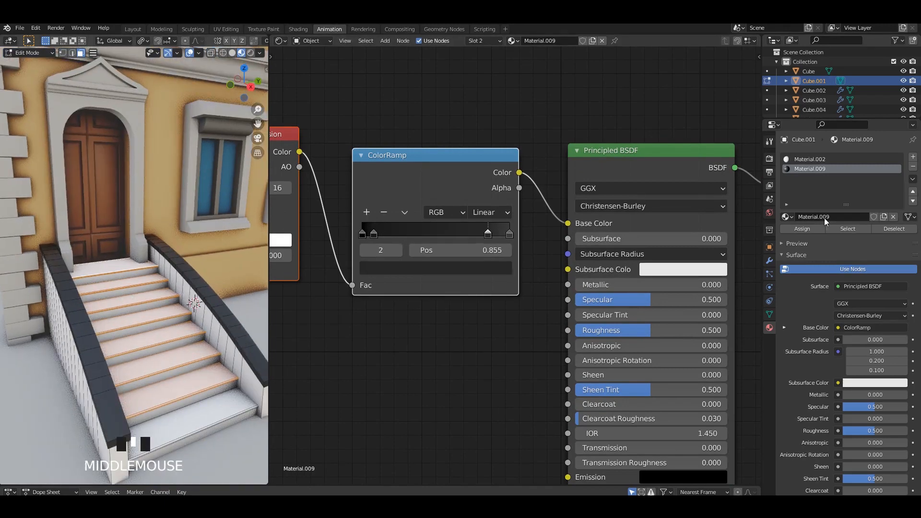
pyautogui.click(801, 229)
pyautogui.press('Tab')
pyautogui.click(192, 366)
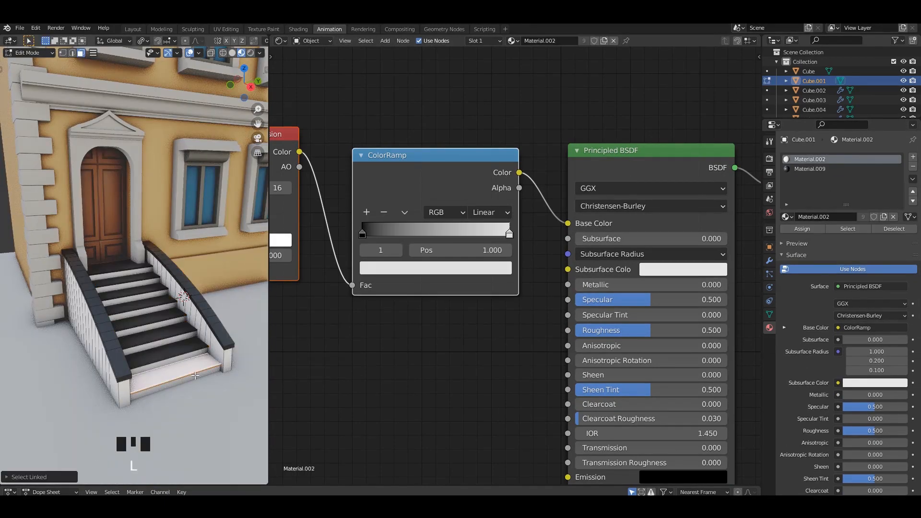
pyautogui.click(800, 170)
pyautogui.click(802, 228)
pyautogui.press('Tab')
pyautogui.scroll(-5, 158, 287)
pyautogui.moveTo(158, 288)
pyautogui.mouseDown(button='middle')
pyautogui.moveTo(67, 235)
pyautogui.moveTo(157, 254)
pyautogui.moveTo(146, 295)
pyautogui.mouseUp(button='middle')
pyautogui.click(65, 234)
pyautogui.scroll(2, 150, 283)
pyautogui.hotkey('ctrl', 's')
# Adjust the brightness of the light end stop in Material.002's ColorRamp
pyautogui.click(805, 161)
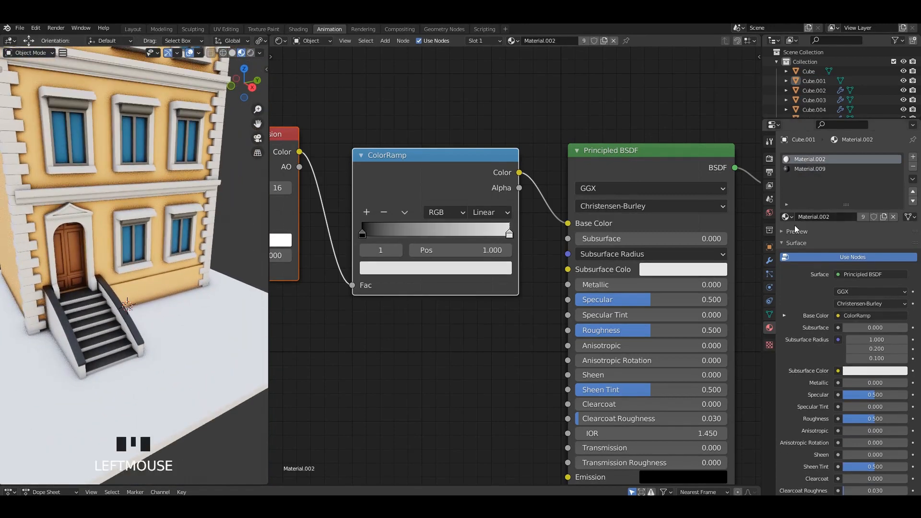
pyautogui.click(510, 234)
pyautogui.click(504, 268)
pyautogui.moveTo(479, 93)
pyautogui.mouseDown()
pyautogui.moveTo(479, 102)
pyautogui.moveTo(479, 91)
pyautogui.mouseUp()
# Add two middle stops to Material.002's ColorRamp, one near the dark end and the other at position 0.750
pyautogui.click(368, 212)
pyautogui.click(368, 213)
pyautogui.moveTo(447, 234); pyautogui.dragTo(490, 232)
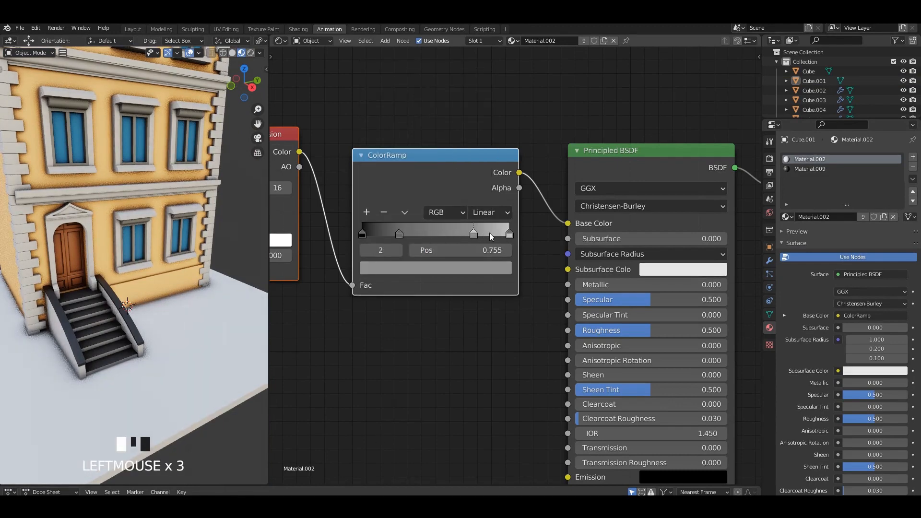
pyautogui.moveTo(399, 234); pyautogui.dragTo(377, 235)
pyautogui.moveTo(481, 235); pyautogui.dragTo(466, 235)
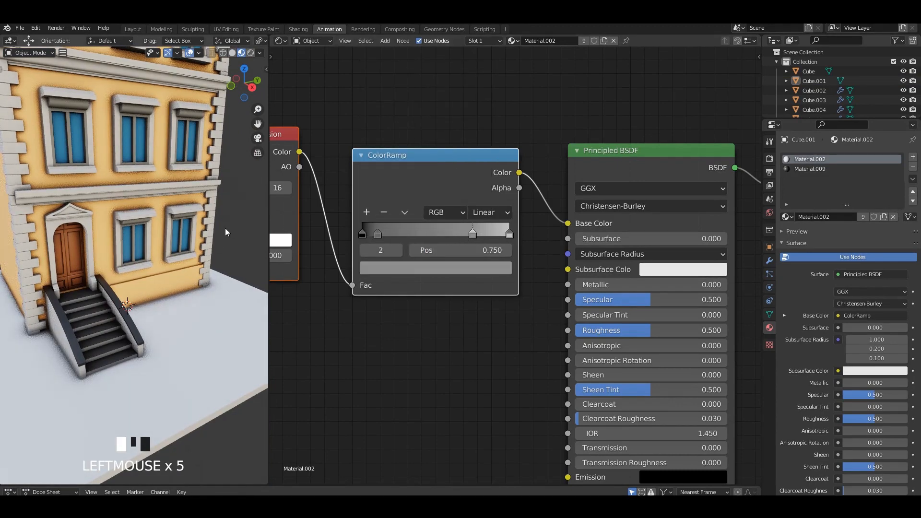
# Set the end stop value of Material.009's ColorRamp to 0.141, shift its upper middle stop toward the dark end, and save the file
pyautogui.keyDown('shift'); pyautogui.moveTo(226, 232); pyautogui.dragTo(149, 293, button='middle'); pyautogui.keyUp('shift')
pyautogui.click(810, 169)
pyautogui.scroll(2, 497, 262)
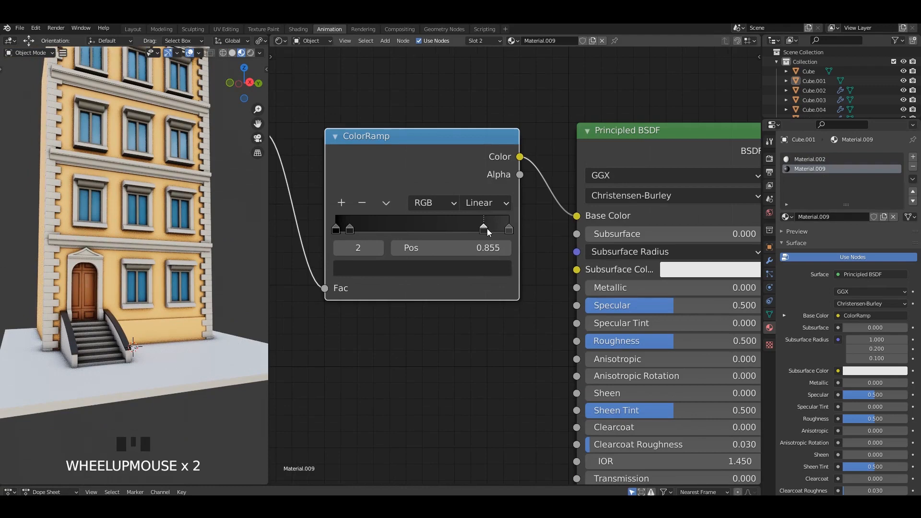
pyautogui.click(509, 231)
pyautogui.click(490, 268)
pyautogui.moveTo(474, 124); pyautogui.dragTo(474, 105)
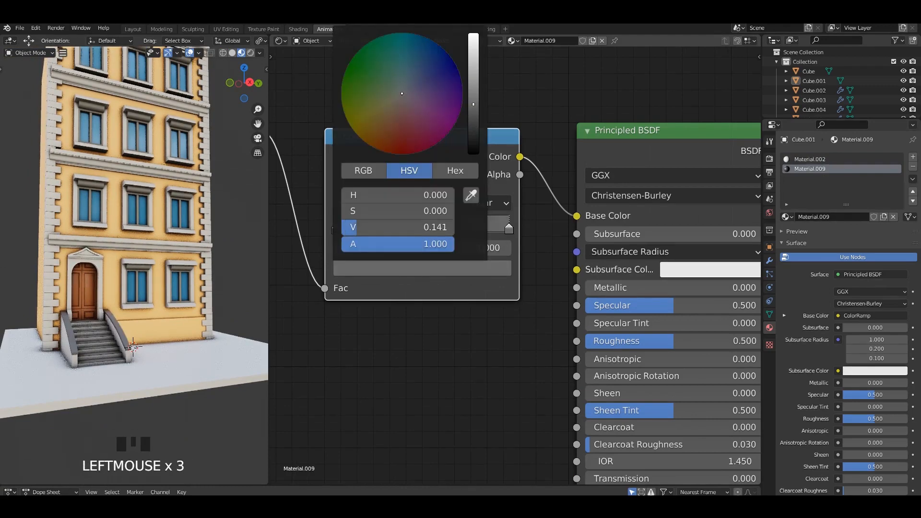
pyautogui.moveTo(228, 295); pyautogui.dragTo(178, 263, button='middle')
pyautogui.hotkey('ctrl', 's')
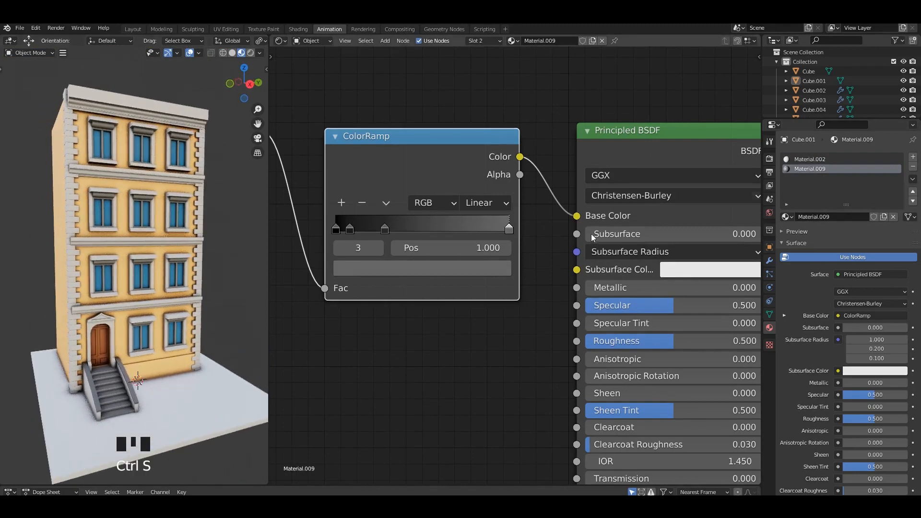